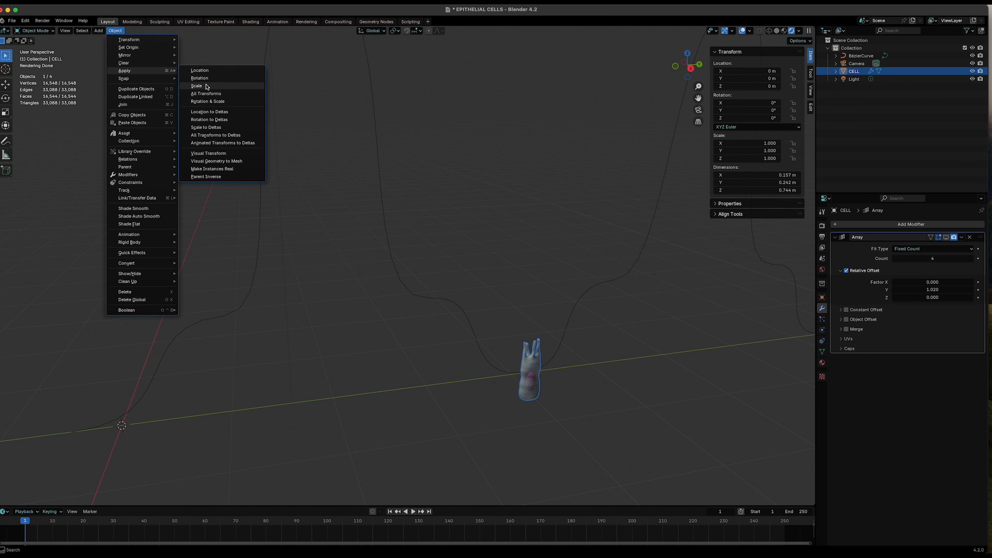
# - Apply the scale of the selected cell object
pyautogui.click(201, 94)
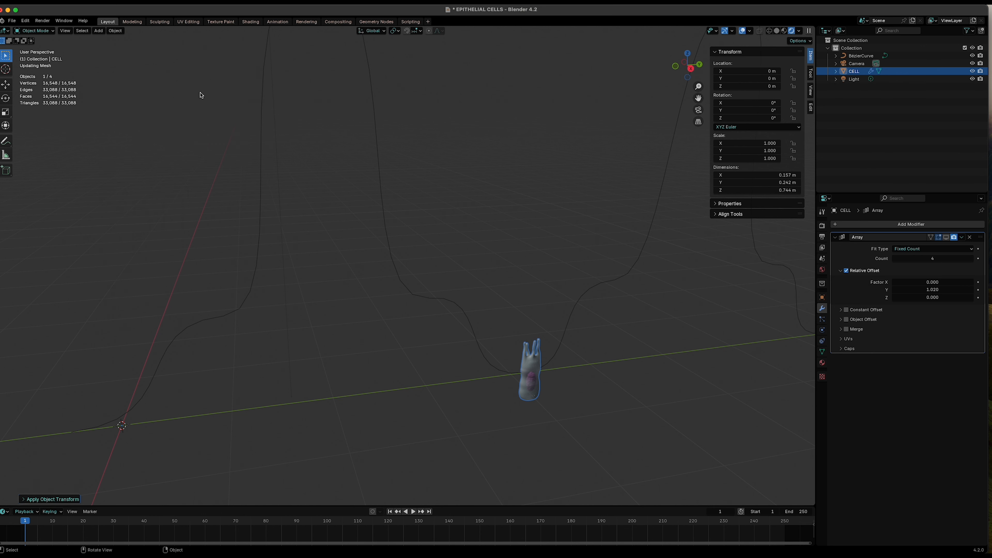
pyautogui.scroll(-1, 575, 418)
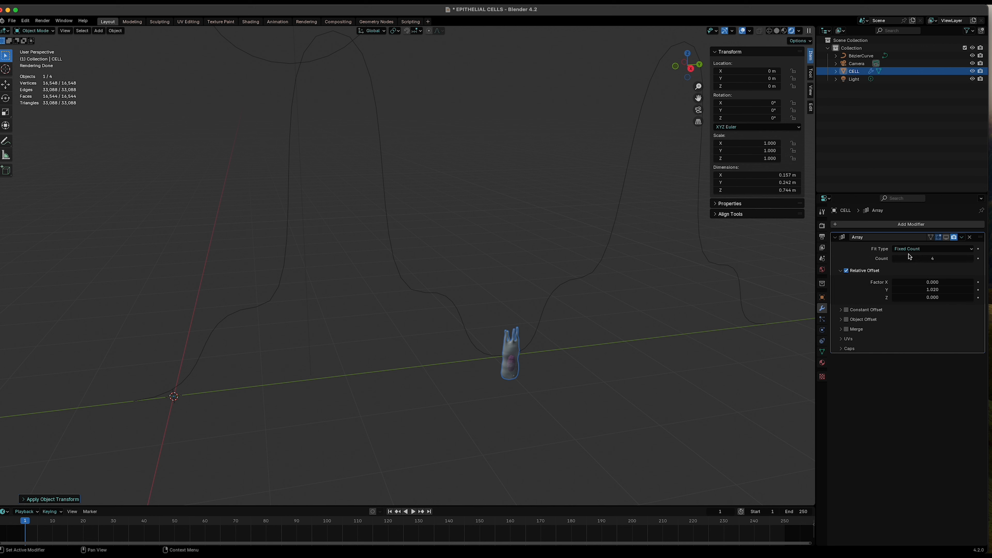
# - Enable the Array modifier in the viewport and raise its count to 29
pyautogui.click(945, 236)
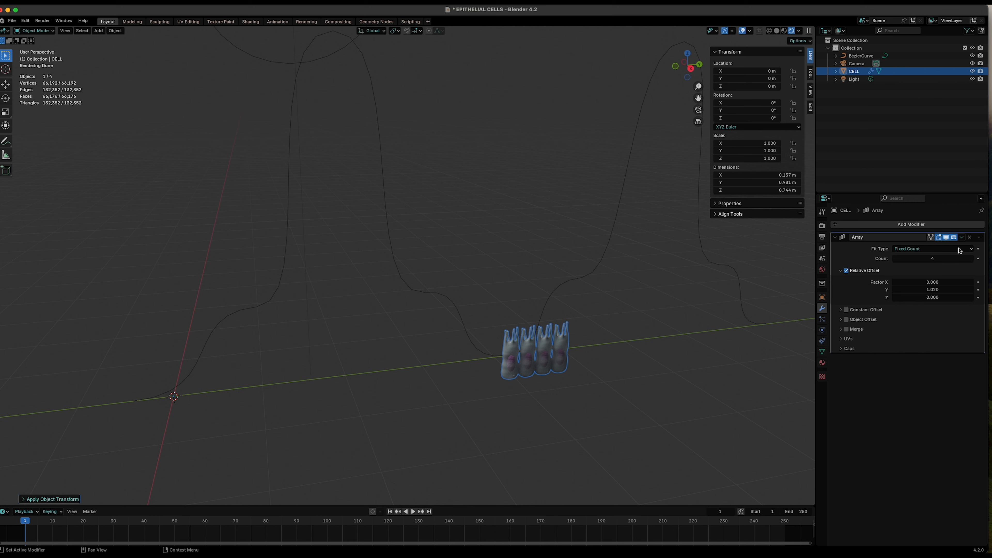
pyautogui.moveTo(927, 258); pyautogui.dragTo(973, 258)
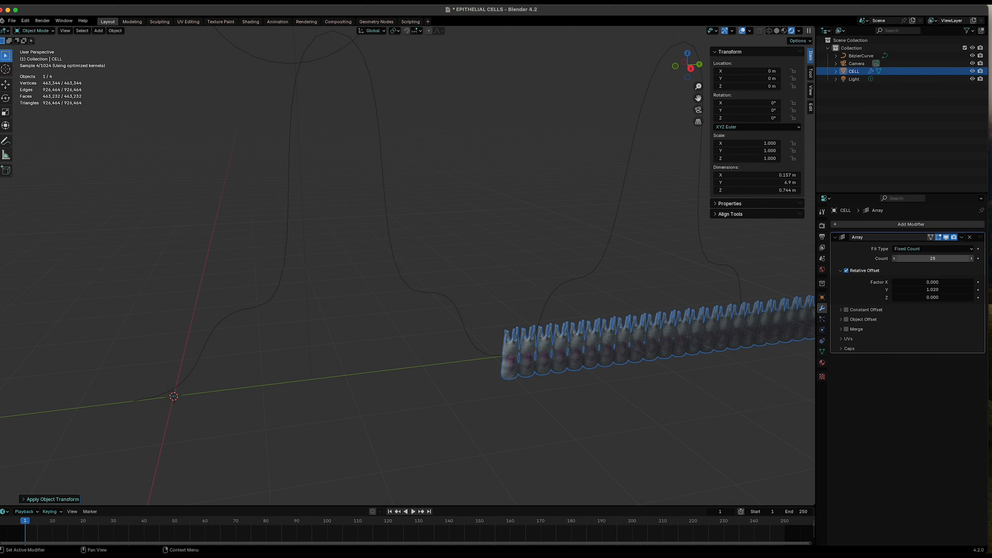
# - Set the Array fit type to Fit Curve and pick BezierCurve as its curve
pyautogui.click(918, 250)
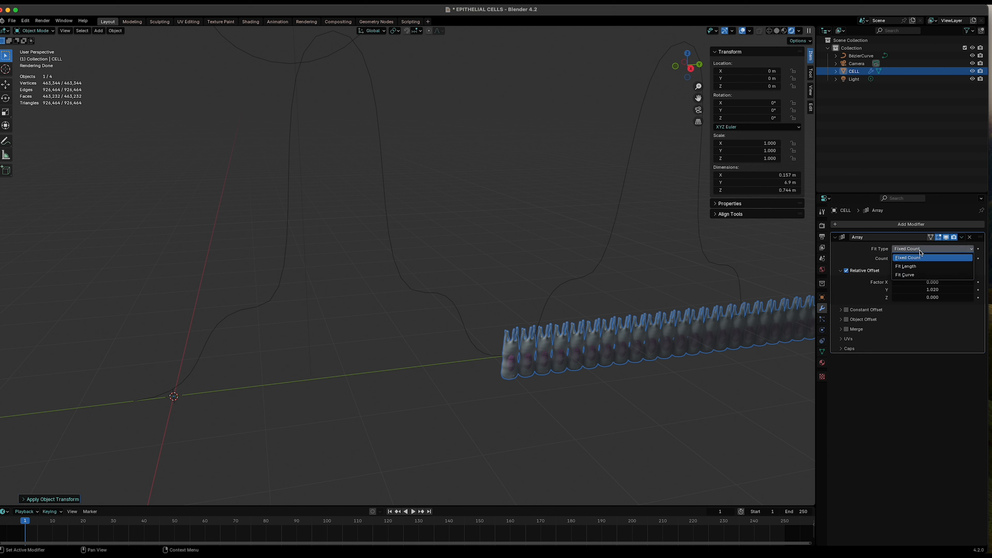
pyautogui.click(903, 275)
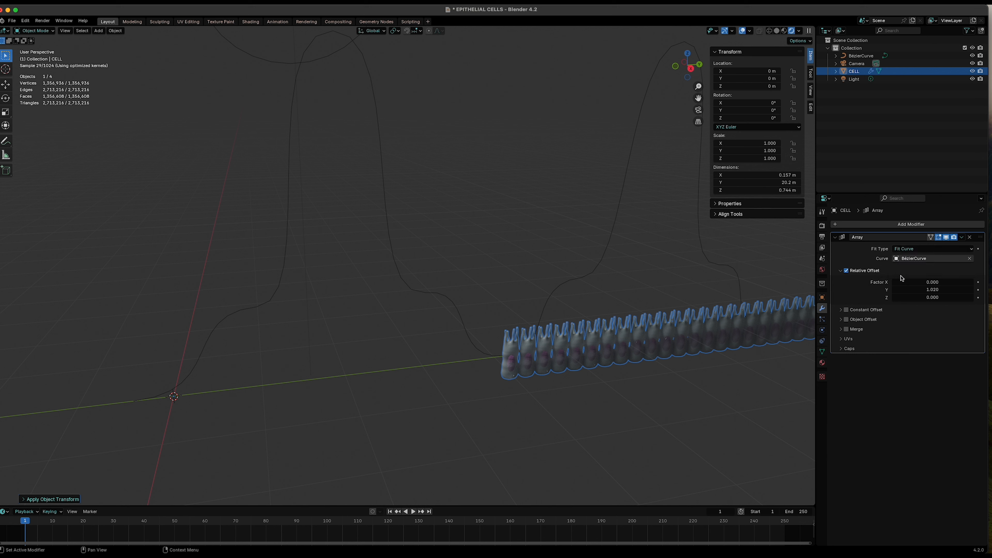
pyautogui.click(969, 259)
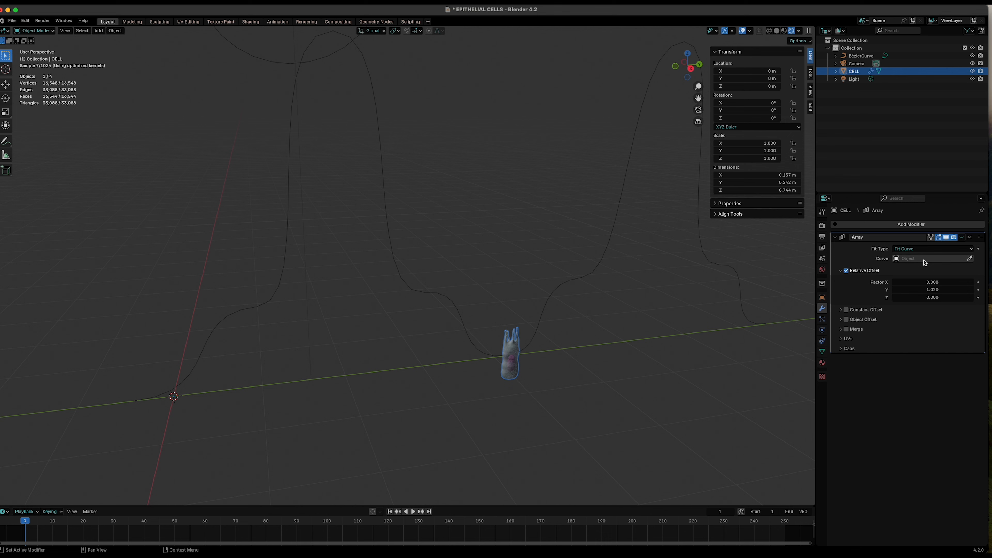
pyautogui.click(910, 261)
pyautogui.click(899, 270)
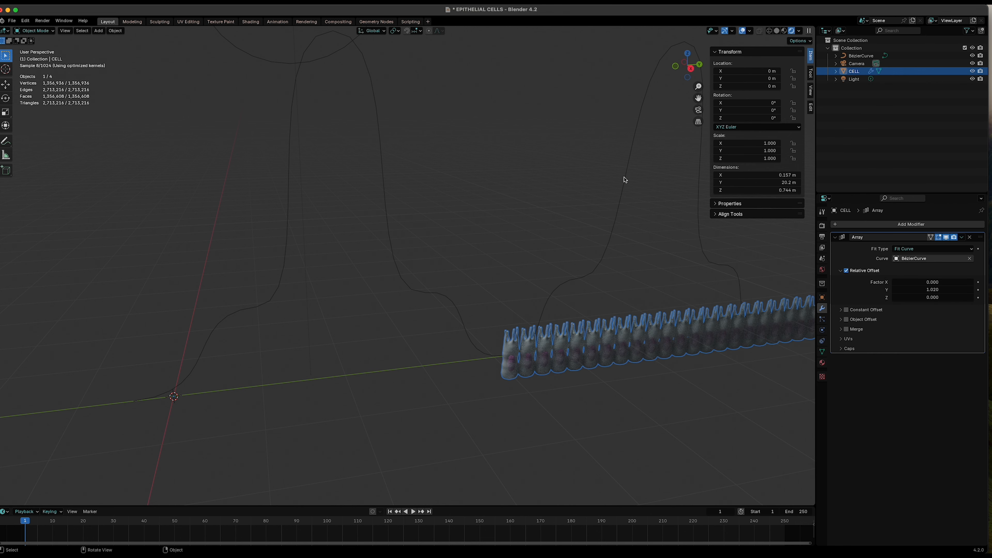
# - Add a Curve modifier to the cell object
pyautogui.scroll(-5, 613, 297)
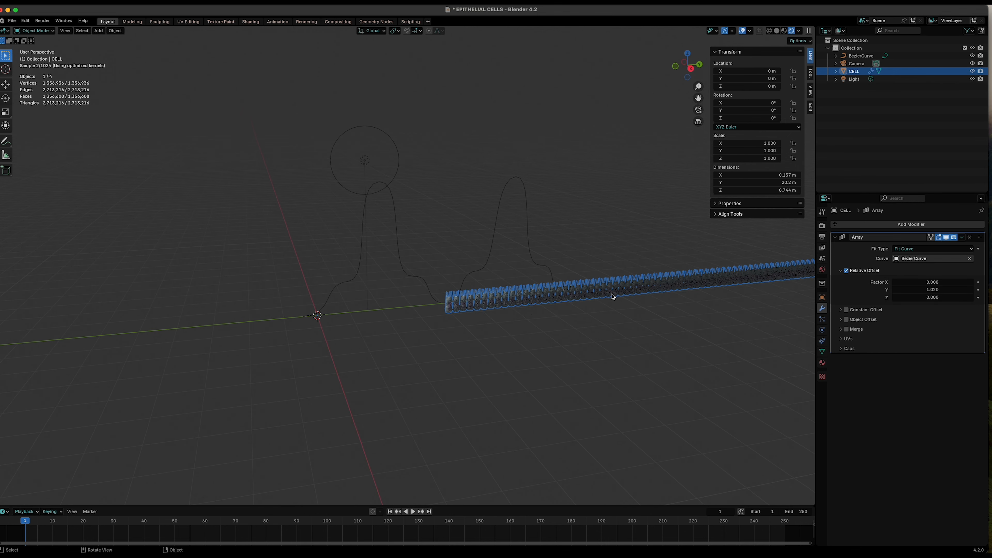
pyautogui.scroll(-3, 613, 297)
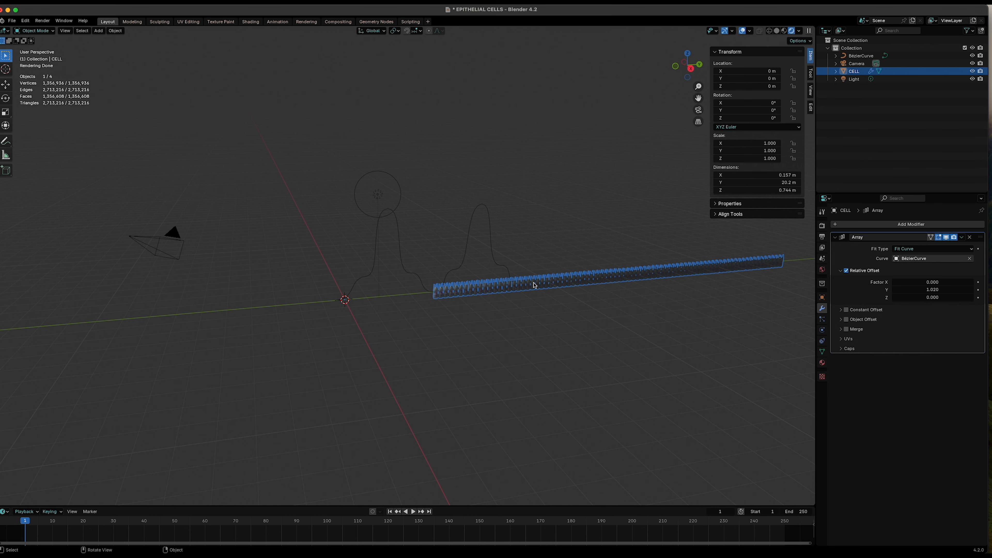
pyautogui.scroll(7, 547, 311)
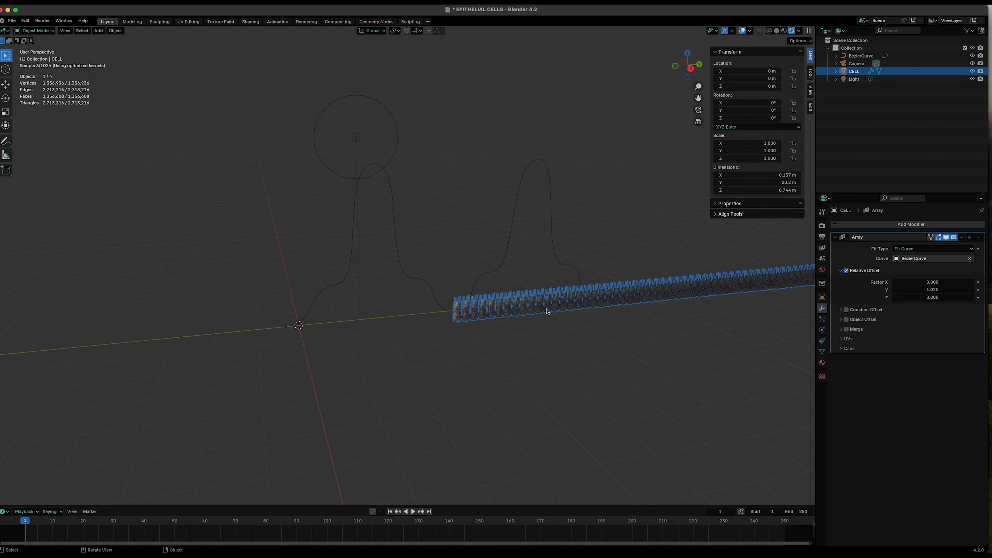
pyautogui.click(579, 280)
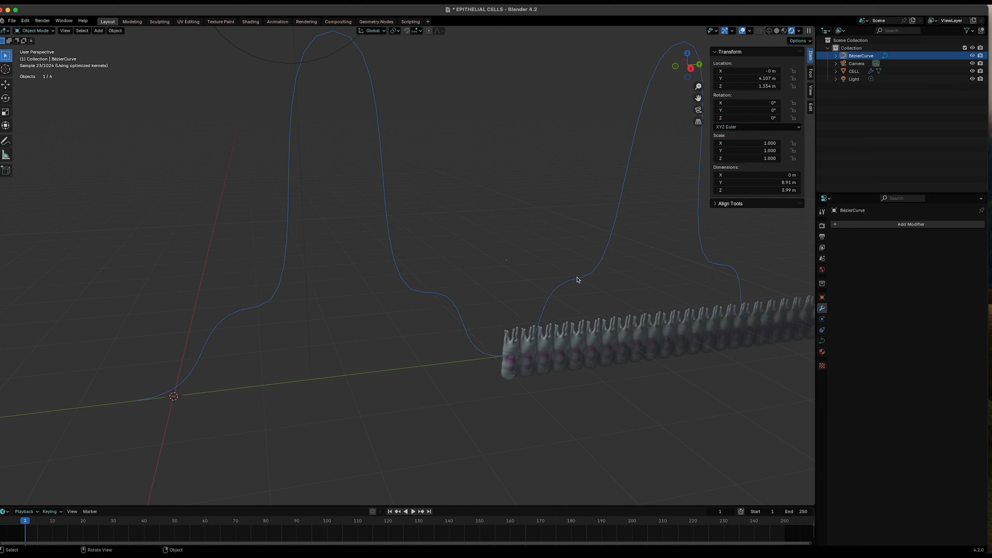
pyautogui.click(582, 345)
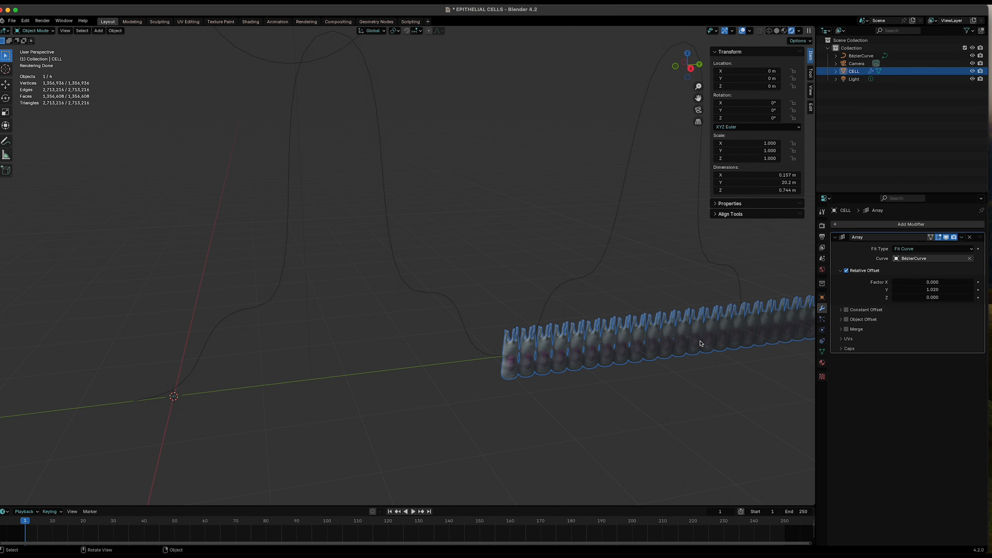
pyautogui.click(878, 226)
pyautogui.moveTo(877, 227)
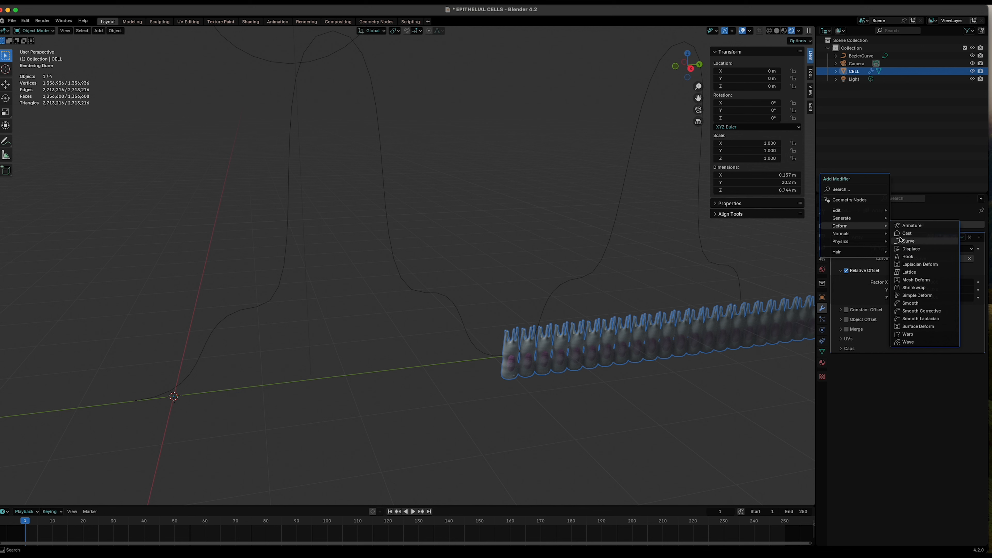
pyautogui.click(908, 243)
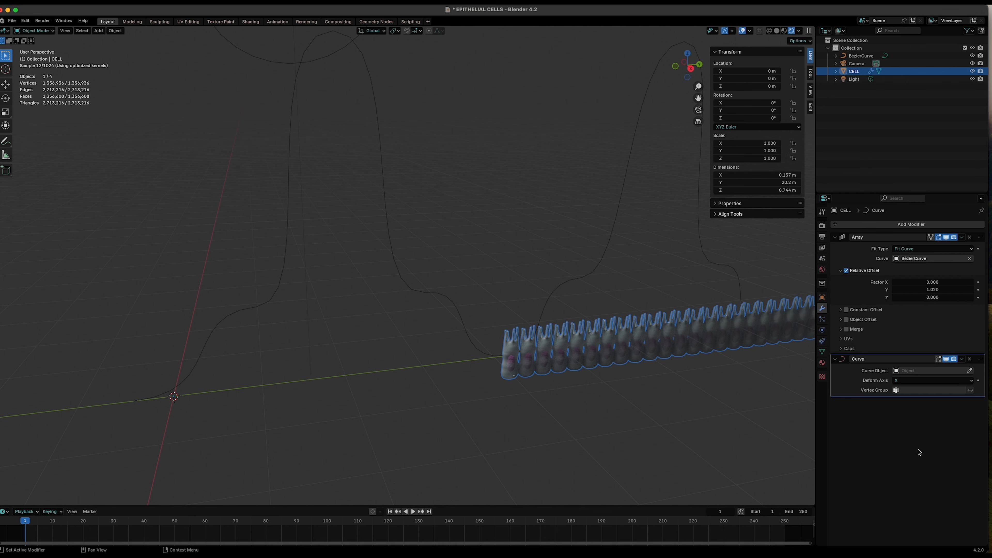
# - Set the Curve modifier's curve object to BezierCurve and its deform axis to Y
pyautogui.click(895, 371)
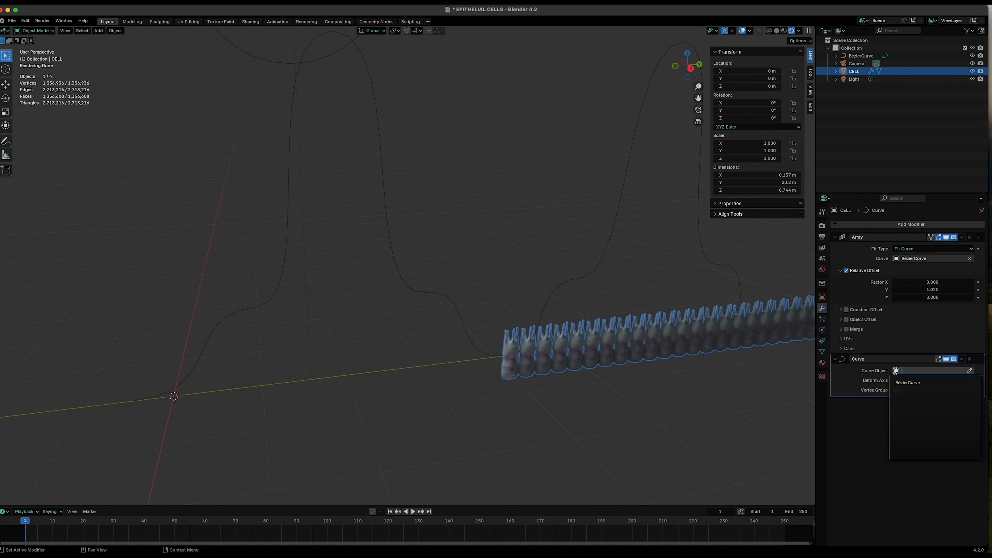
pyautogui.click(903, 383)
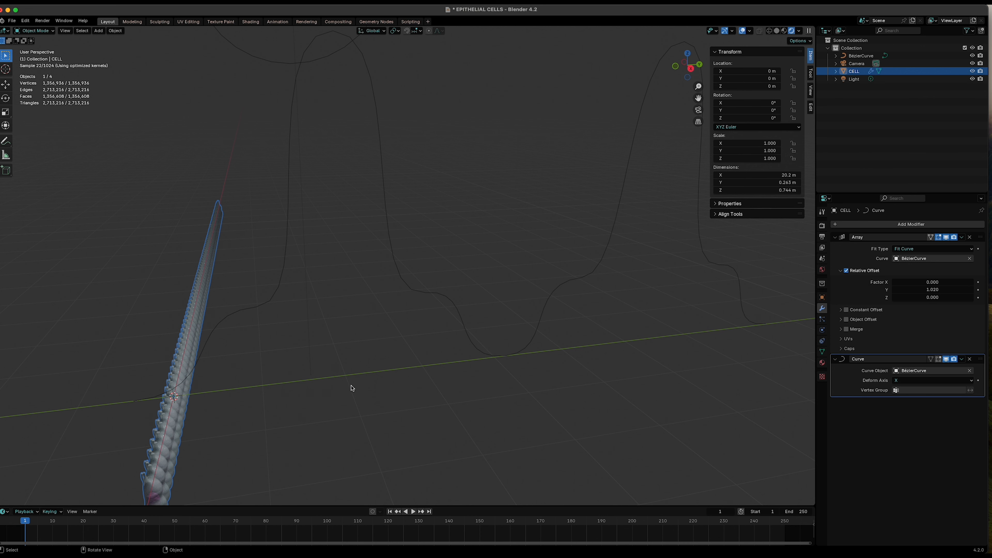
pyautogui.scroll(-3, 352, 388)
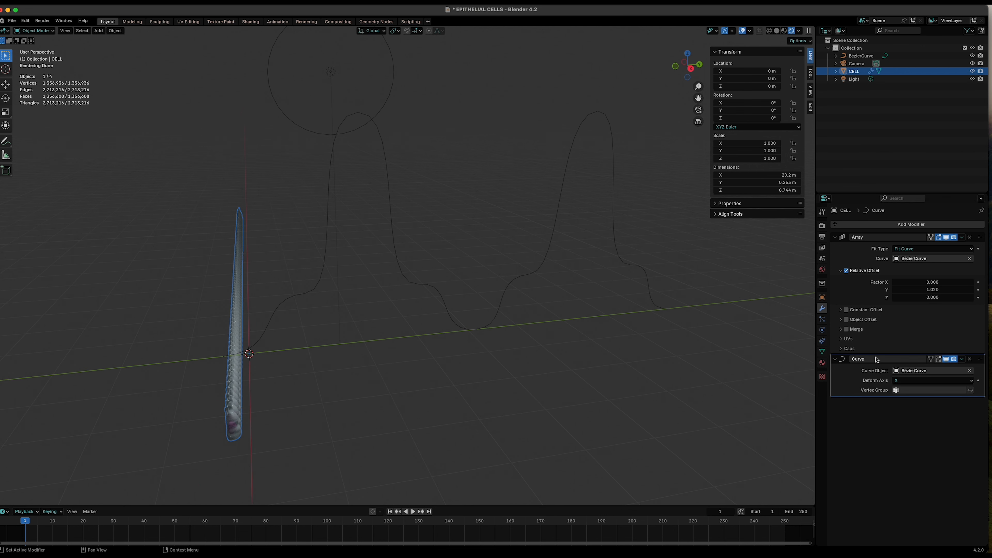
pyautogui.click(902, 382)
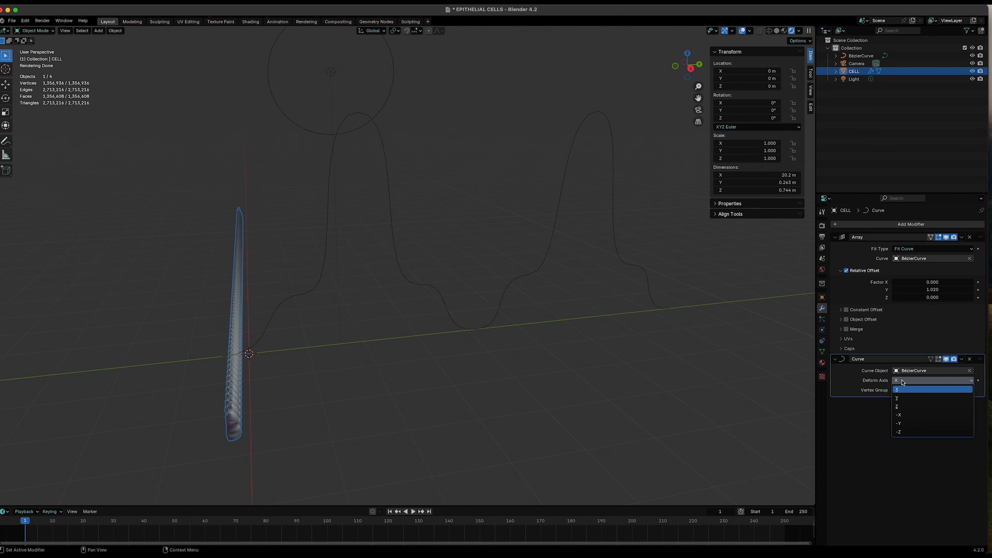
pyautogui.click(899, 400)
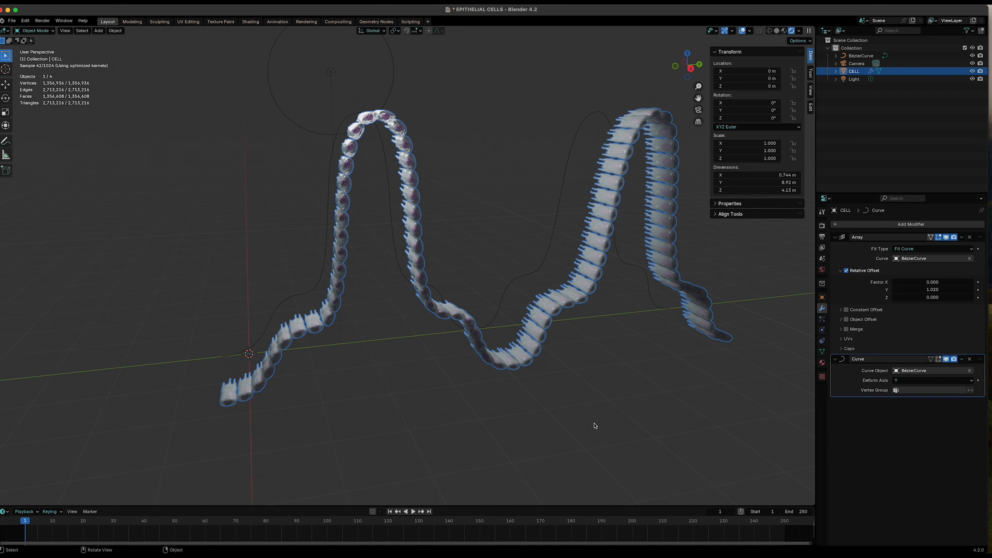
# - Turn off viewport display of both the Array and Curve modifiers
pyautogui.moveTo(472, 378)
pyautogui.mouseDown(button='middle')
pyautogui.moveTo(548, 375)
pyautogui.moveTo(445, 375)
pyautogui.mouseUp(button='middle')
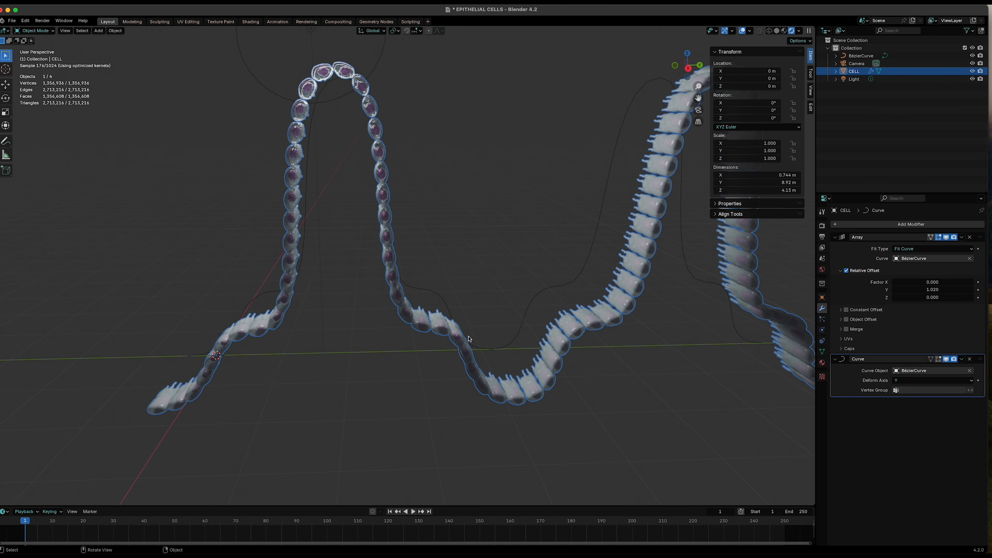
pyautogui.moveTo(493, 411); pyautogui.dragTo(311, 291, button='middle')
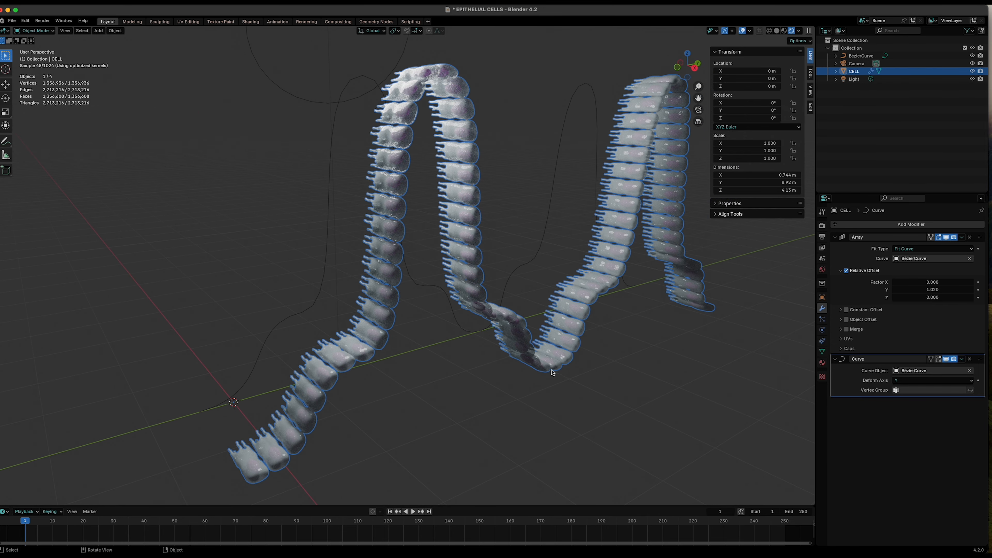
pyautogui.moveTo(596, 410); pyautogui.dragTo(582, 410, button='middle')
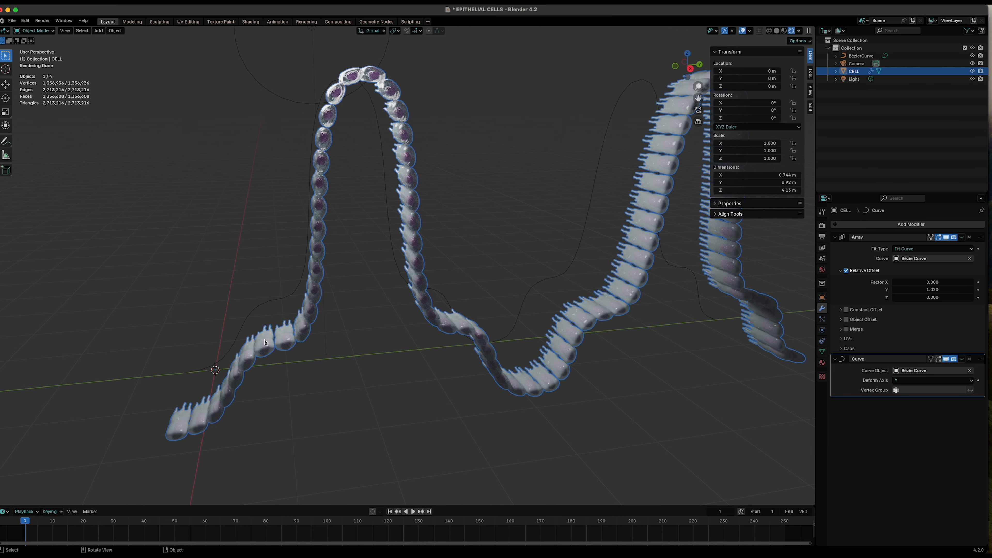
pyautogui.moveTo(310, 351); pyautogui.dragTo(386, 343, button='middle')
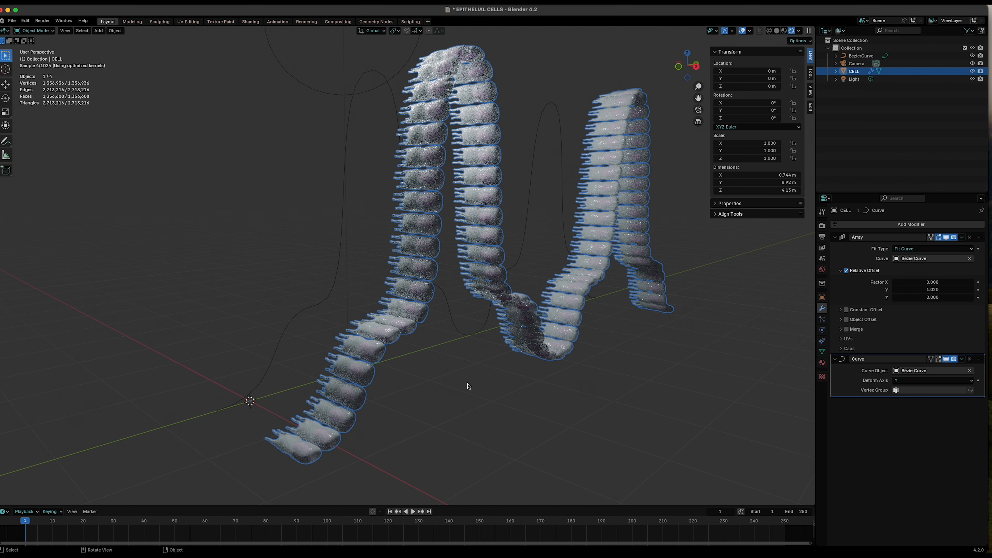
pyautogui.click(946, 360)
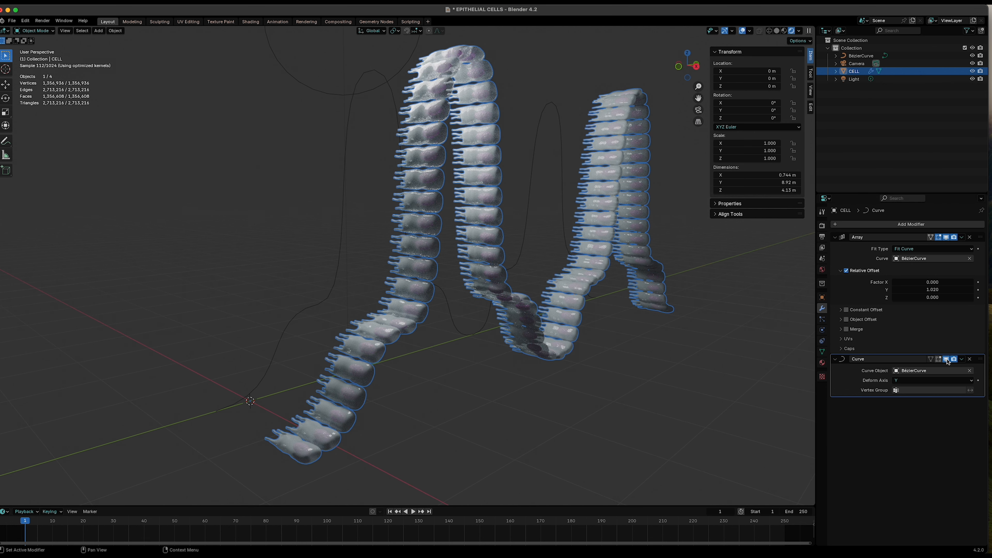
pyautogui.click(945, 237)
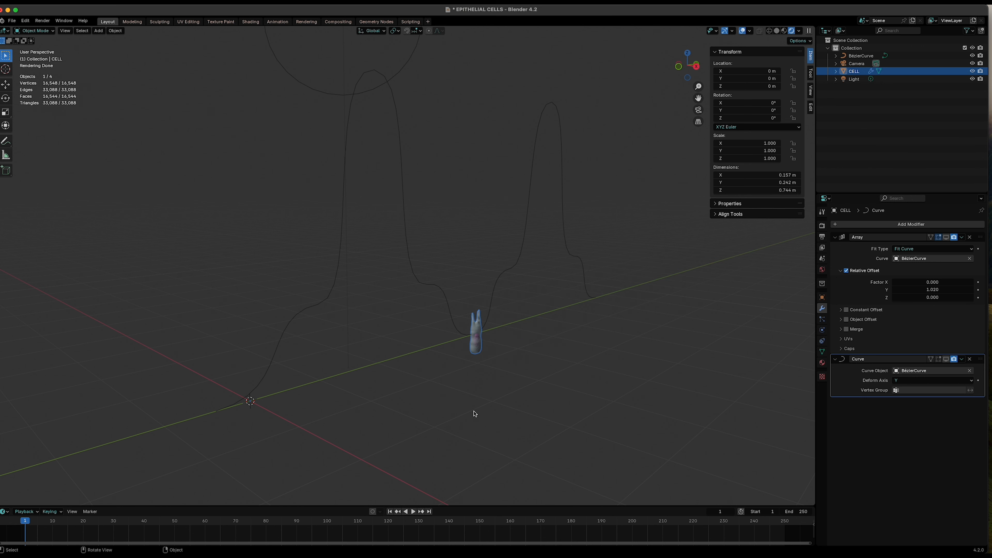
pyautogui.moveTo(502, 349); pyautogui.dragTo(555, 413, button='middle')
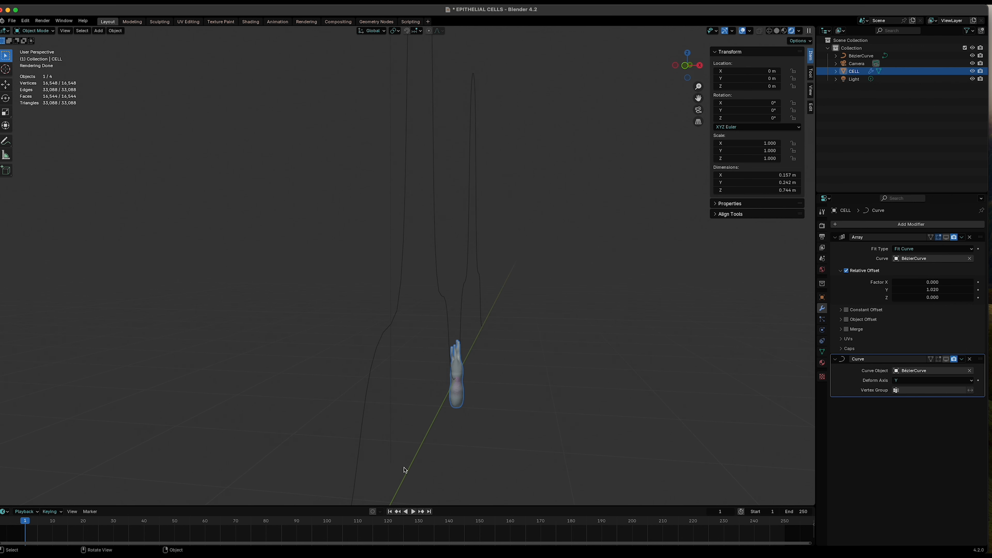
pyautogui.press('r')
pyautogui.press('x')
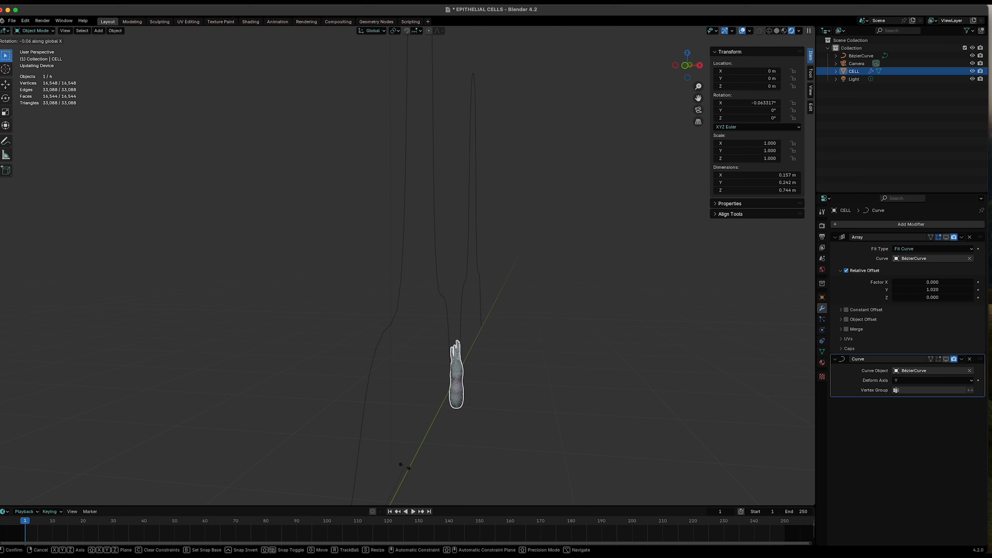
pyautogui.press('Escape')
# - Set the cell's Y rotation to 90° and turn viewport display of both modifiers back on
pyautogui.click(738, 112)
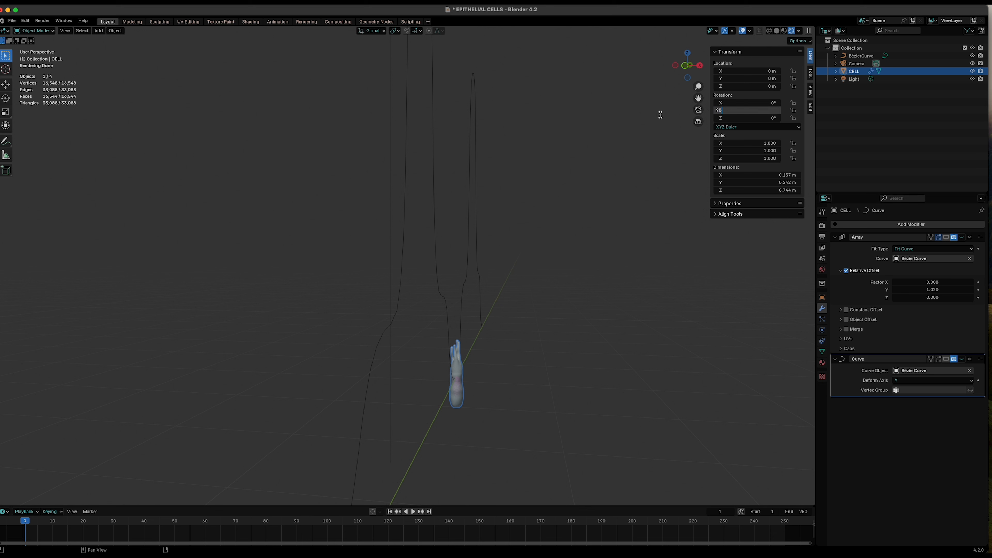
pyautogui.write('90')
pyautogui.press('Return')
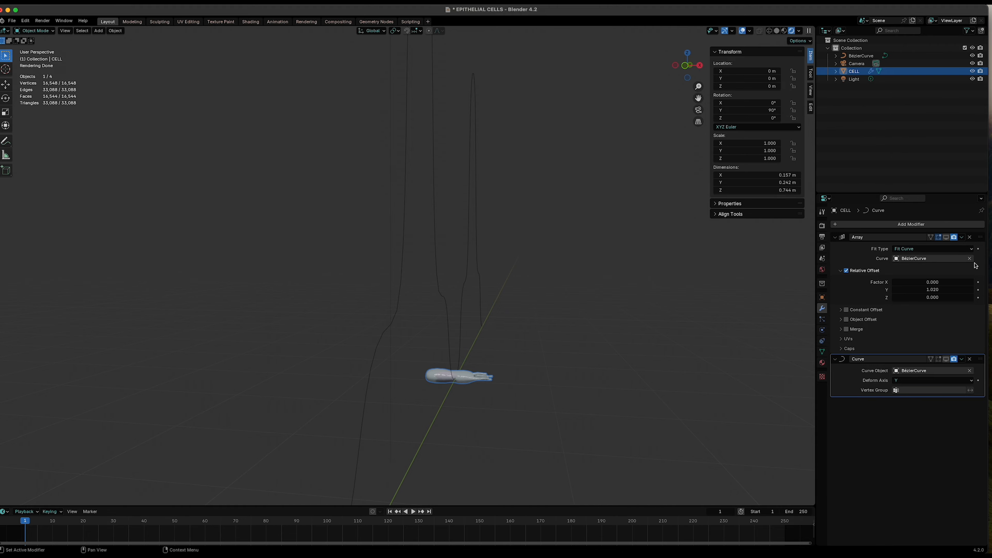
pyautogui.moveTo(939, 238); pyautogui.dragTo(946, 237)
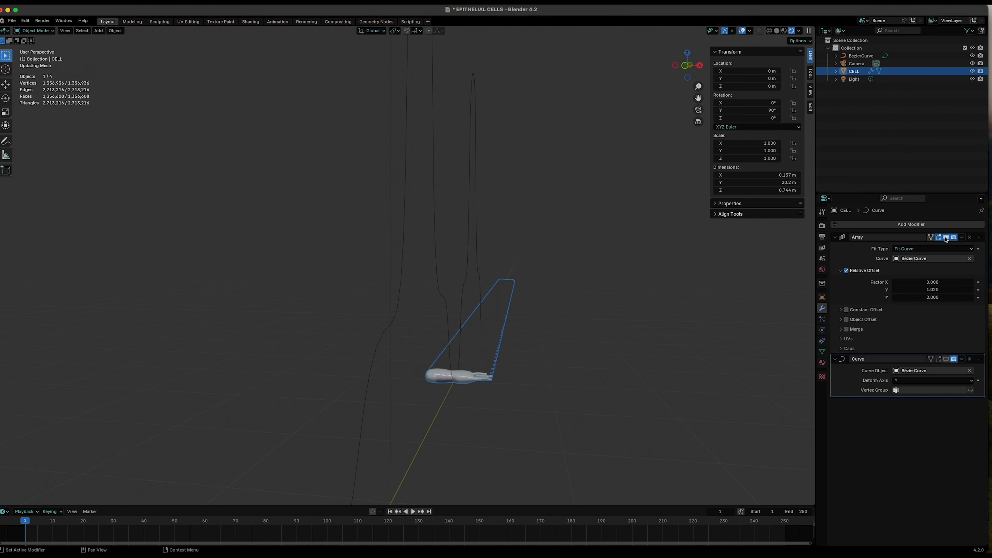
pyautogui.click(946, 359)
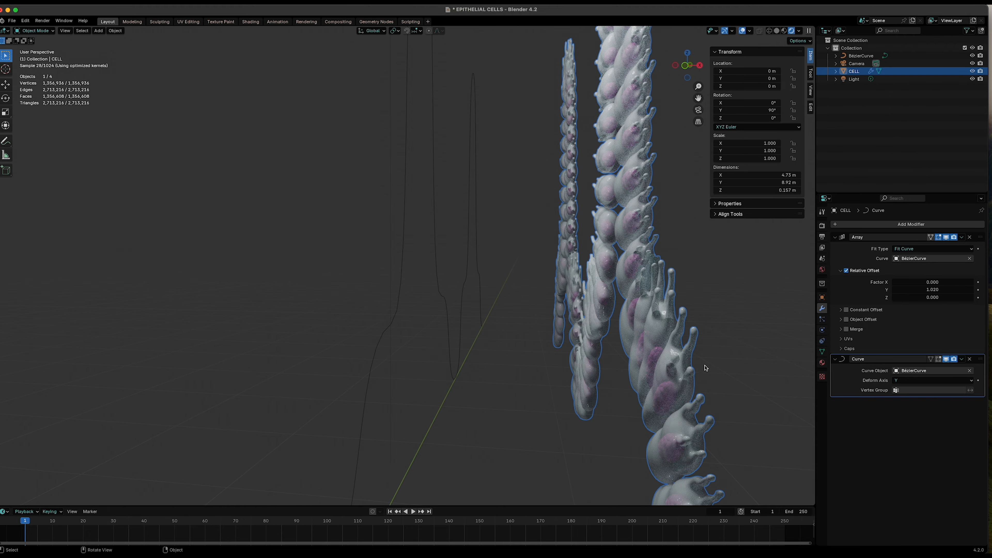
# - Examine the cells arranged along the curve from several angles and distances
pyautogui.moveTo(611, 366); pyautogui.dragTo(416, 366, button='middle')
pyautogui.scroll(-3, 631, 365)
pyautogui.click(372, 394)
pyautogui.moveTo(372, 394); pyautogui.dragTo(413, 452, button='middle')
pyautogui.scroll(4, 388, 336)
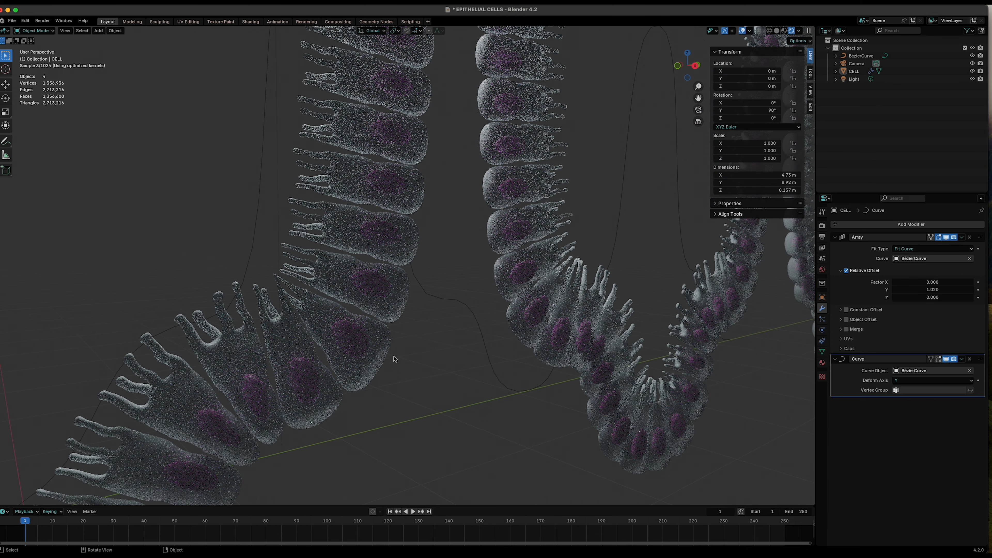
pyautogui.scroll(-5, 390, 366)
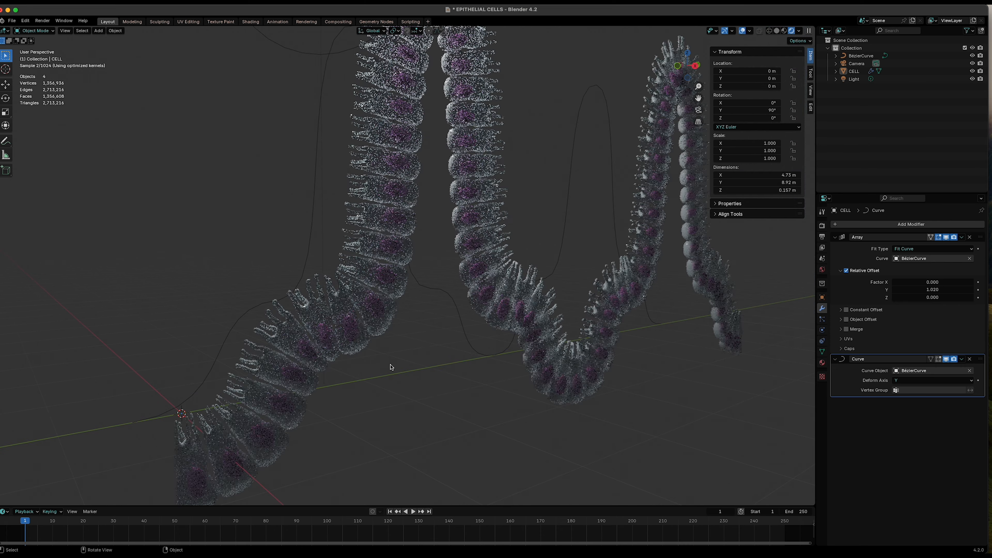
pyautogui.moveTo(392, 365); pyautogui.dragTo(451, 381, button='middle')
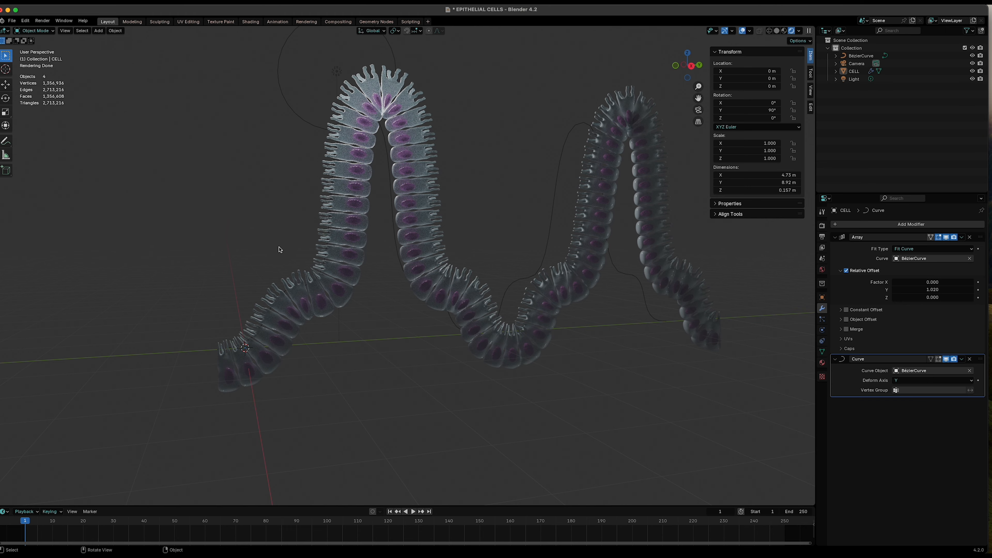
# - Switch the viewport to a left orthographic view with solid shading to inspect the cell layer
pyautogui.scroll(2, 356, 366)
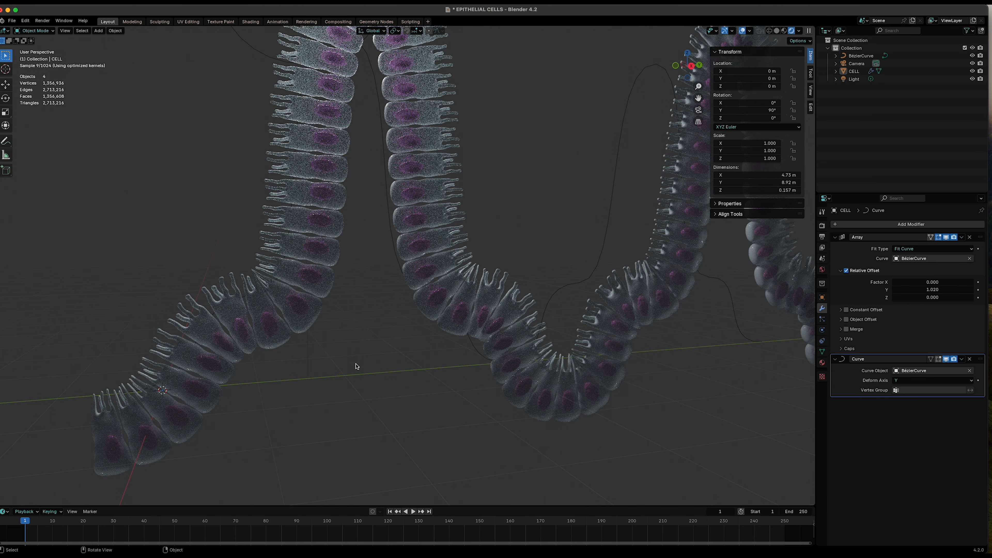
pyautogui.scroll(-3, 356, 366)
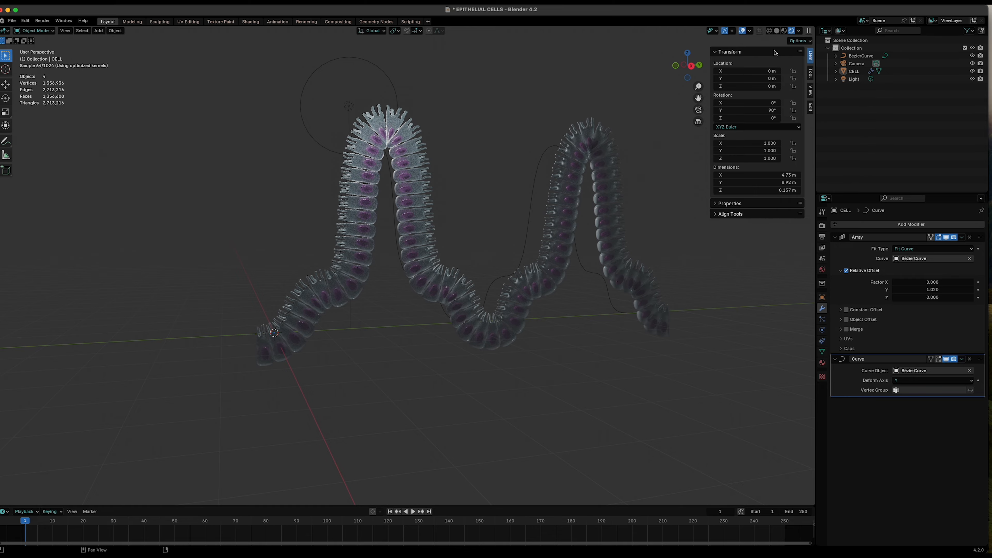
pyautogui.moveTo(557, 382); pyautogui.dragTo(487, 399, button='middle')
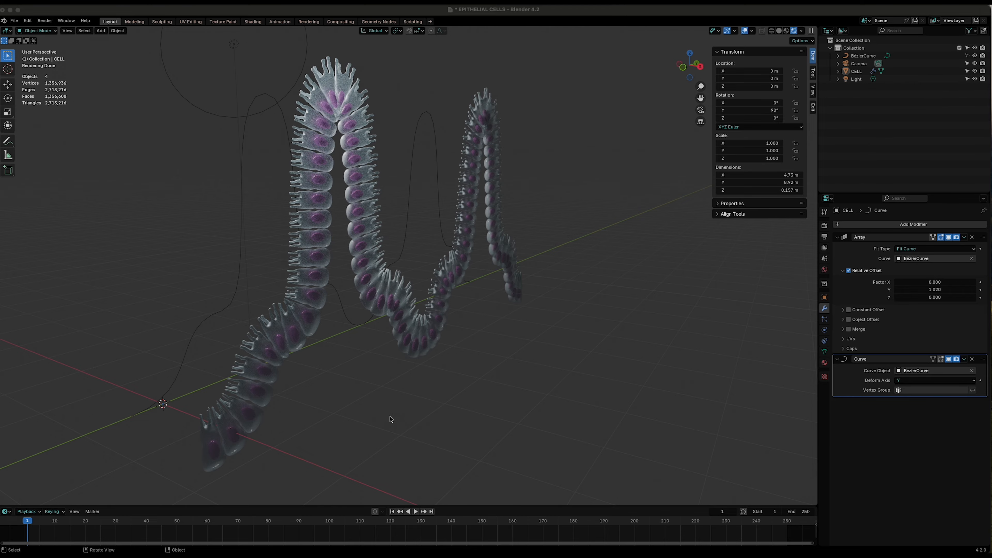
pyautogui.moveTo(375, 417); pyautogui.dragTo(493, 402, button='middle')
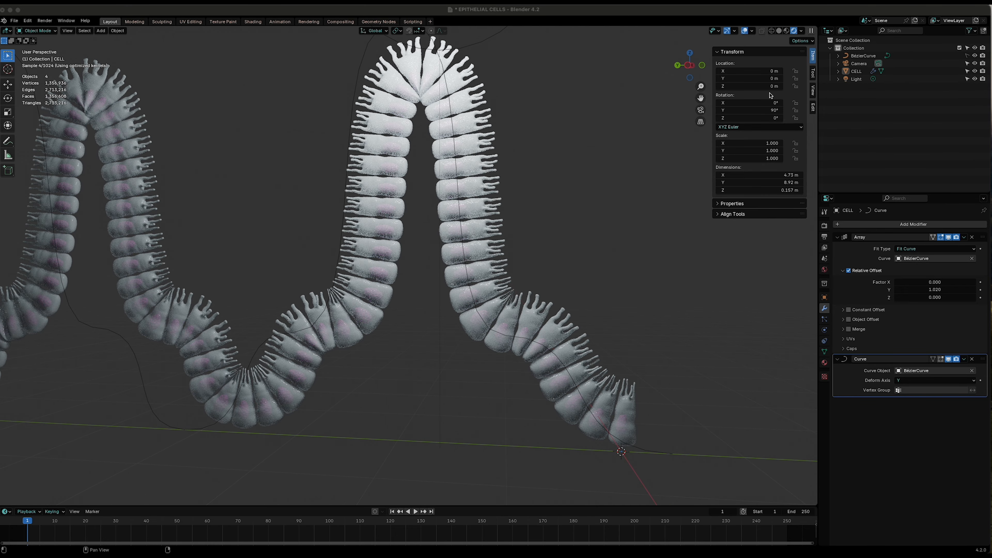
pyautogui.click(690, 66)
pyautogui.scroll(-3, 276, 454)
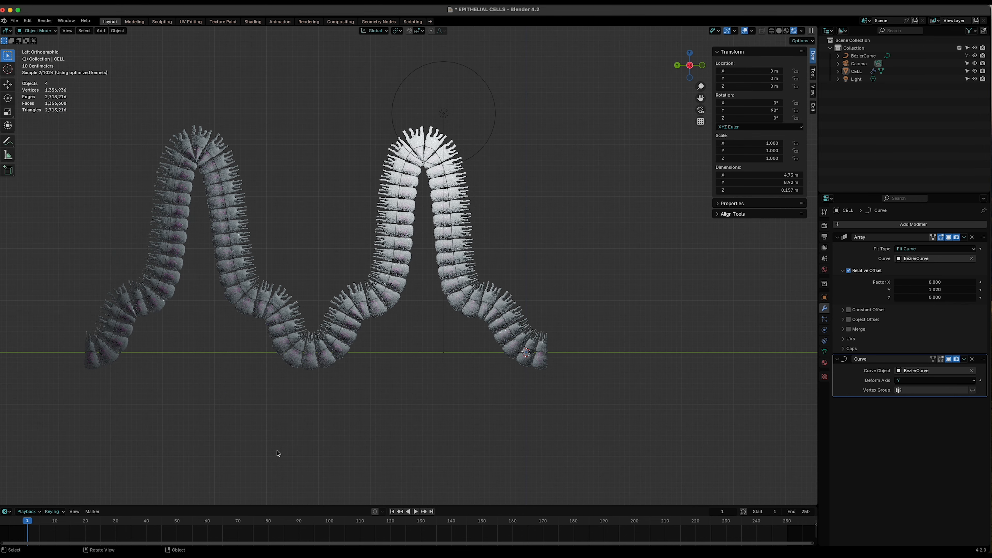
pyautogui.click(778, 31)
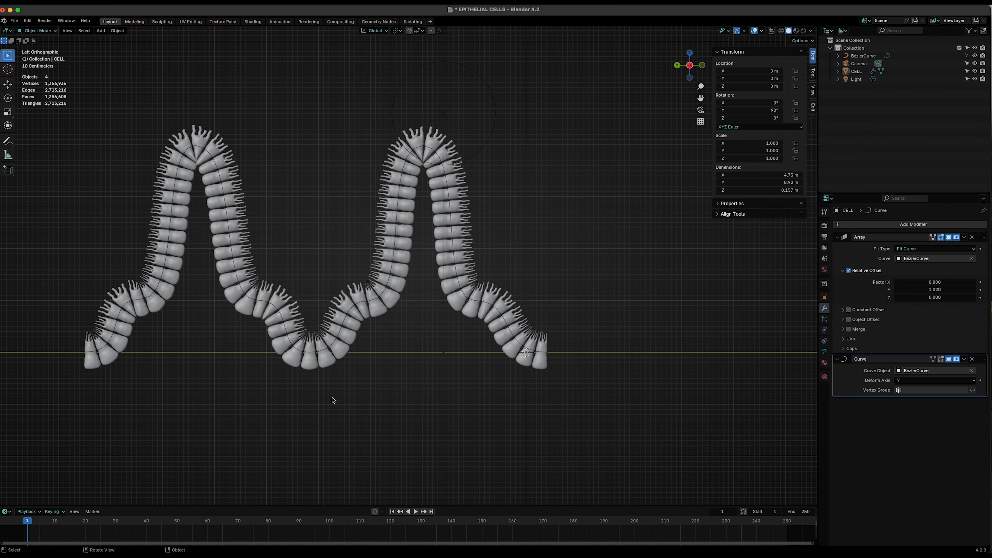
pyautogui.scroll(3, 372, 396)
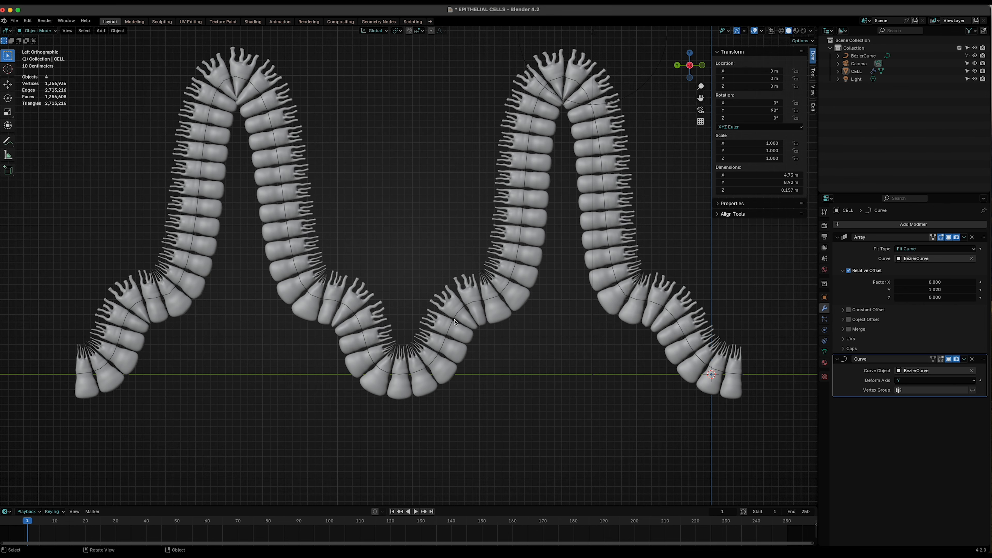
# - Make the BezierCurve object unselectable in the viewport via the outliner's selectability toggle
pyautogui.click(457, 317)
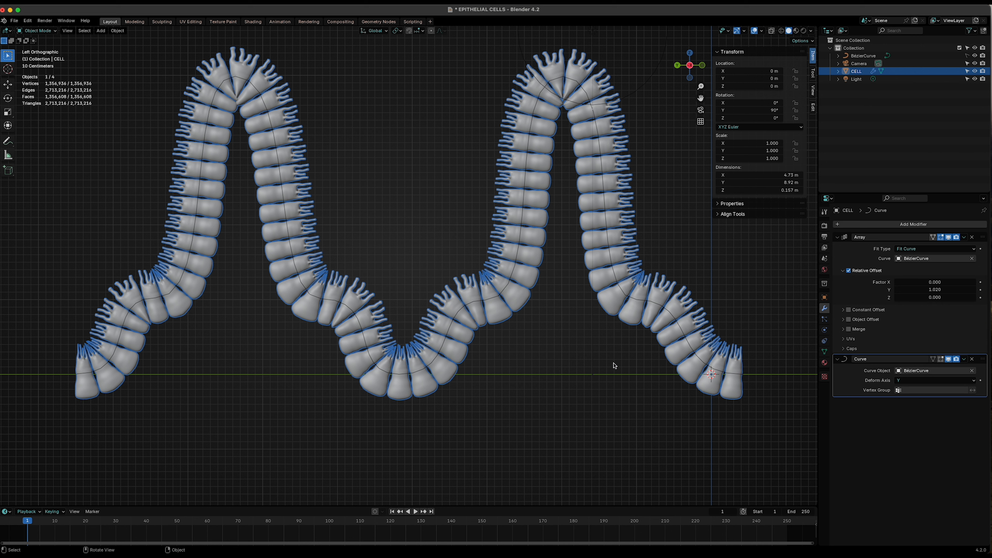
pyautogui.click(863, 56)
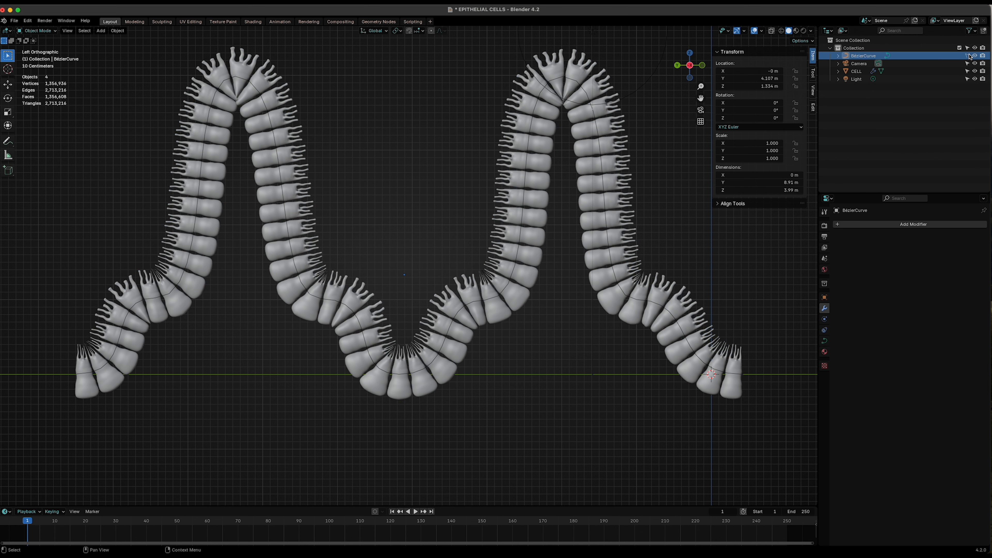
pyautogui.click(972, 31)
pyautogui.click(968, 56)
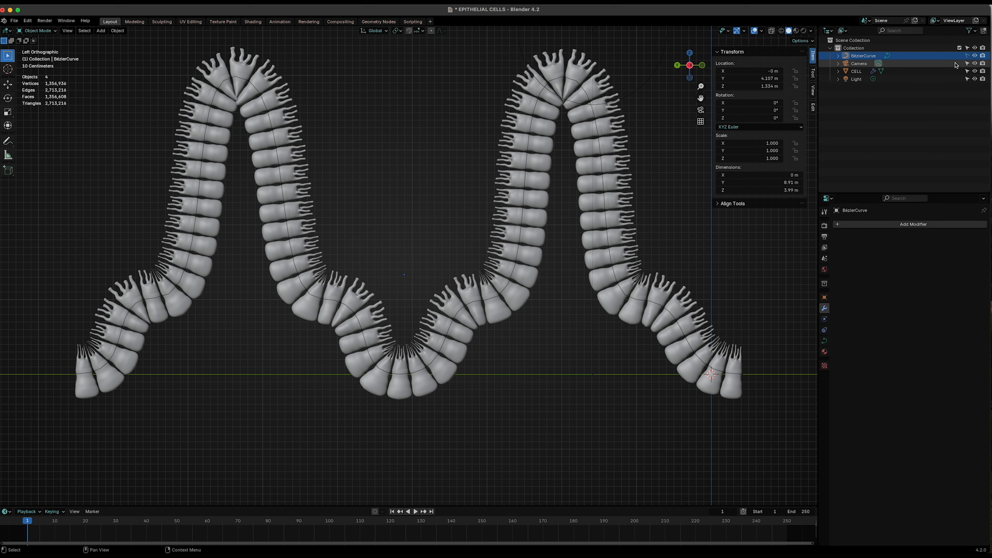
pyautogui.hotkey('ctrl', 'z')
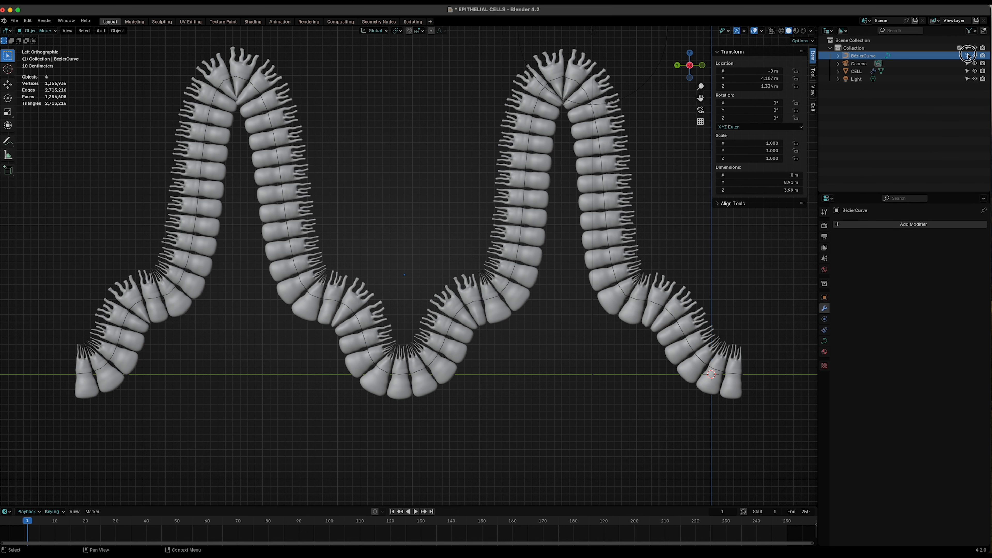
pyautogui.click(608, 246)
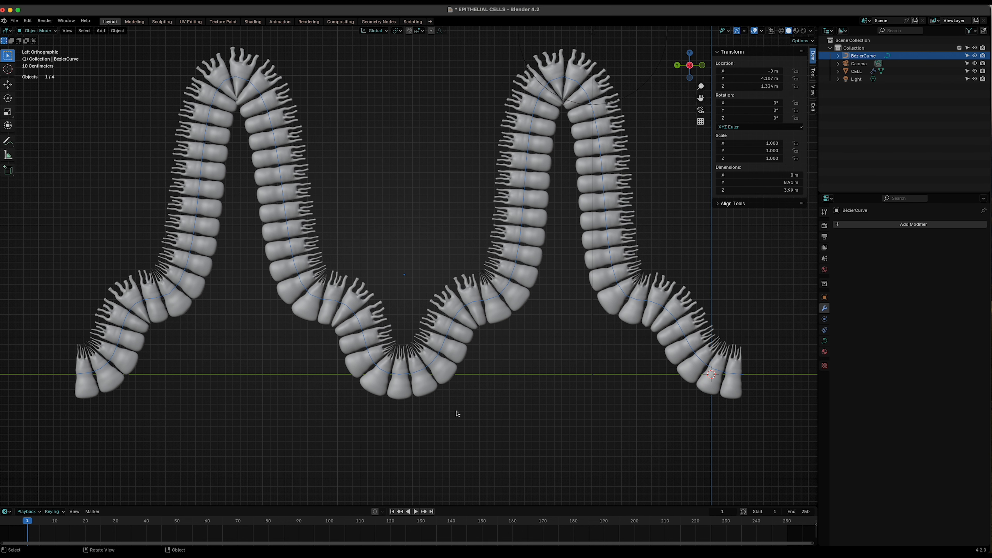
pyautogui.click(967, 57)
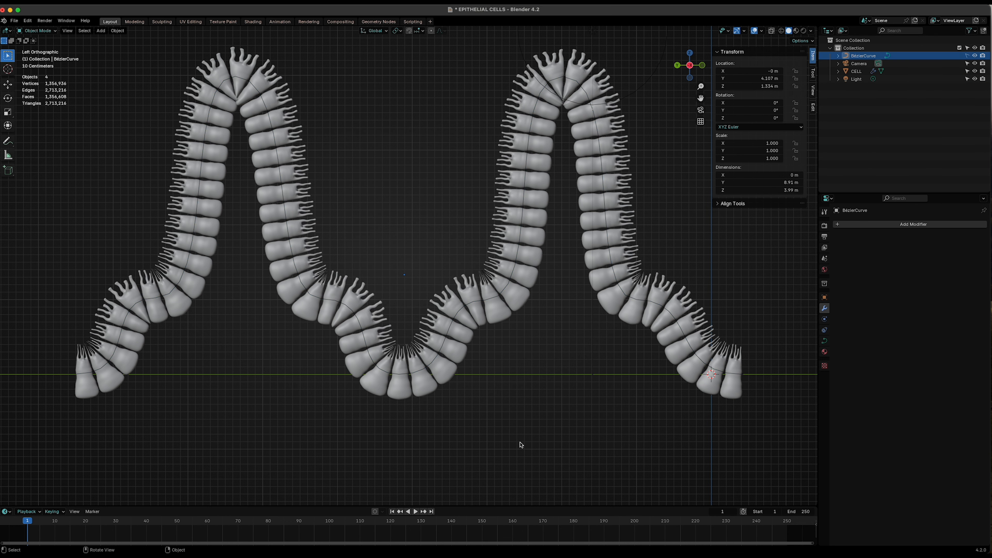
# - Add a UV Sphere to the scene
pyautogui.scroll(-2, 566, 423)
pyautogui.hotkey('shift', 'a')
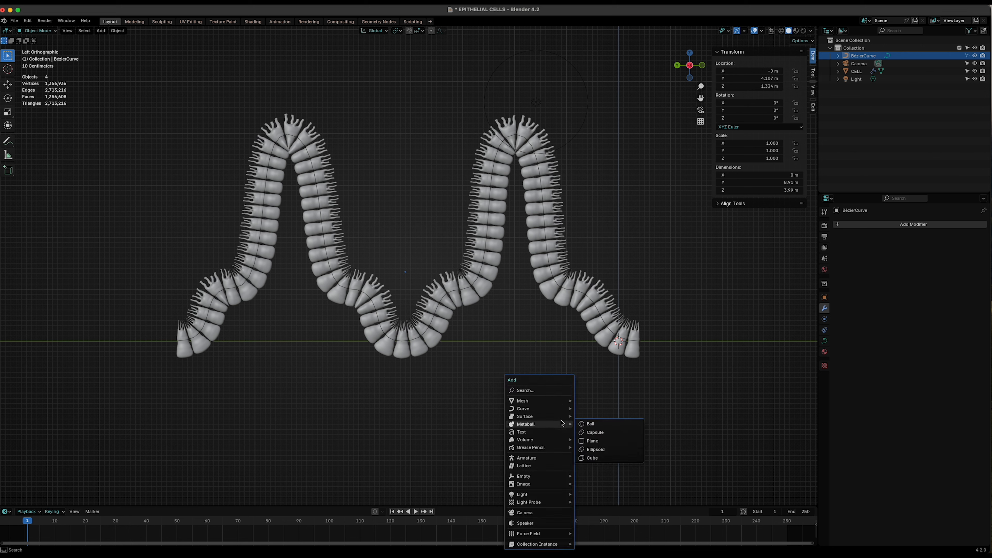
pyautogui.moveTo(533, 403)
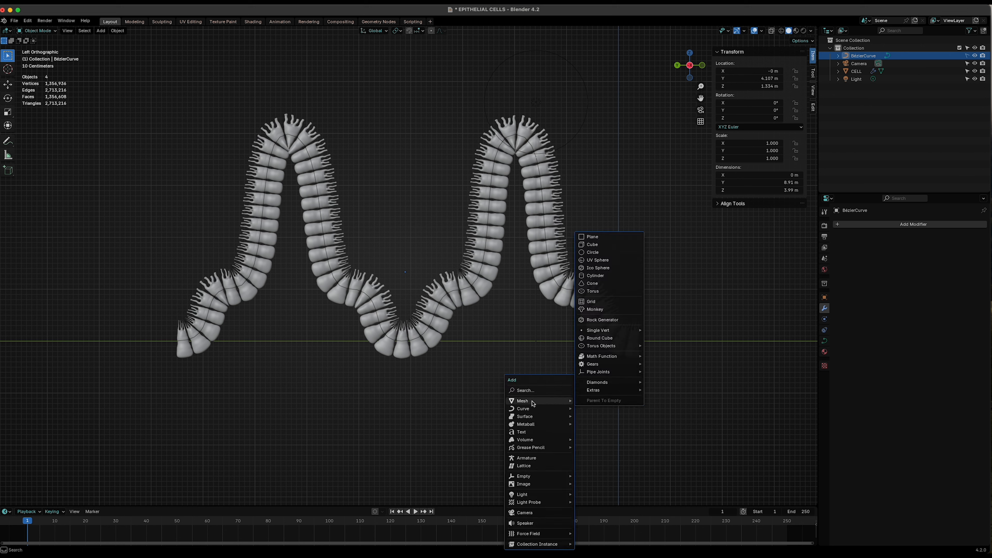
pyautogui.click(594, 260)
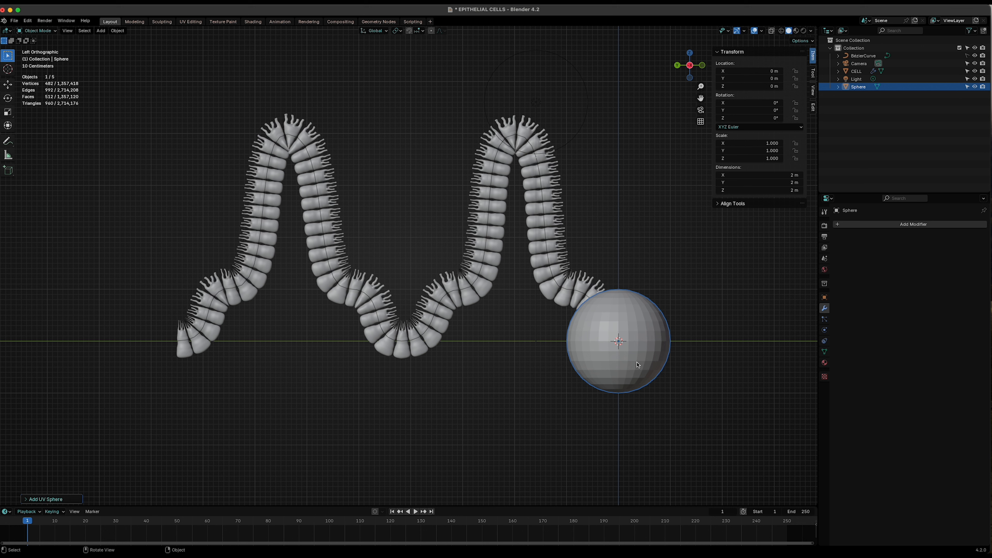
# - Move the sphere along Y under the right fold and scale it down uniformly to about 0.61
pyautogui.press('g')
pyautogui.press('y')
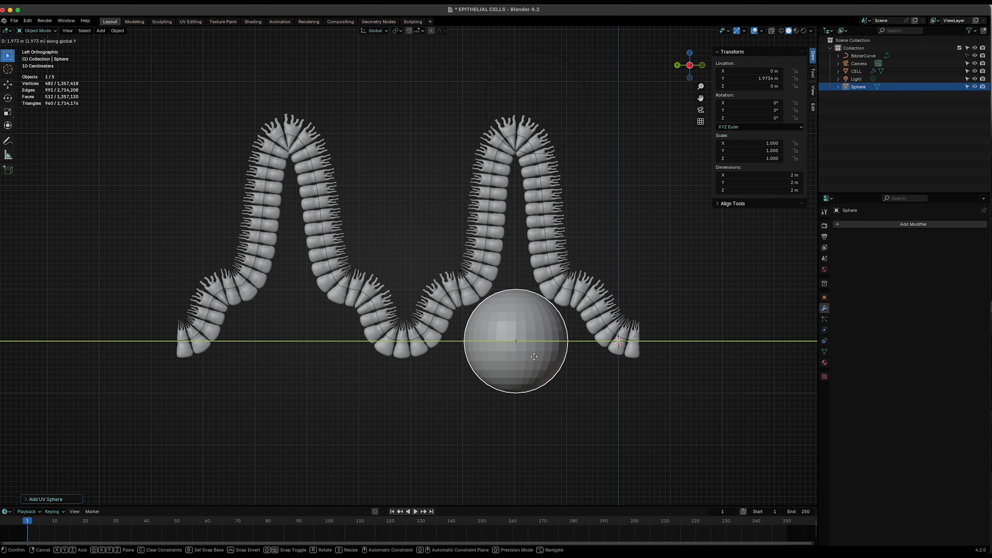
pyautogui.click(534, 360)
pyautogui.press('s')
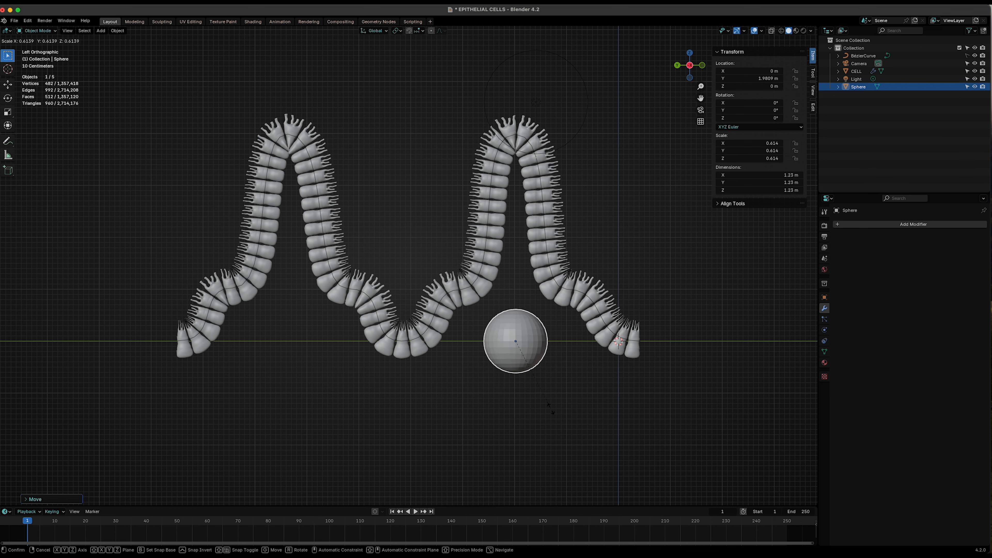
pyautogui.click(551, 411)
# - Raise the sphere along Z to about 2.57 m and stretch it along Z to a scale of about 1.07
pyautogui.press('g')
pyautogui.press('z')
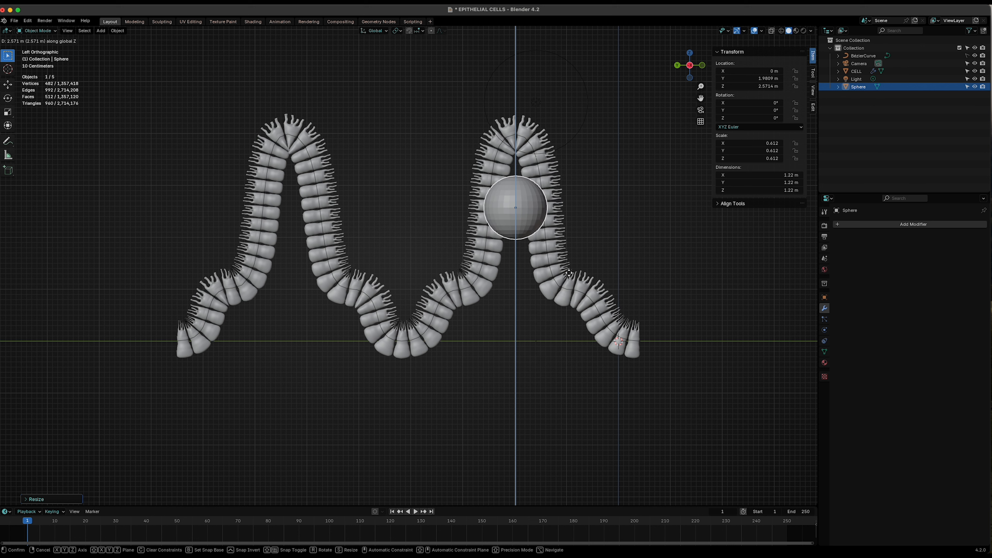
pyautogui.click(523, 329)
pyautogui.press('s')
pyautogui.press('z')
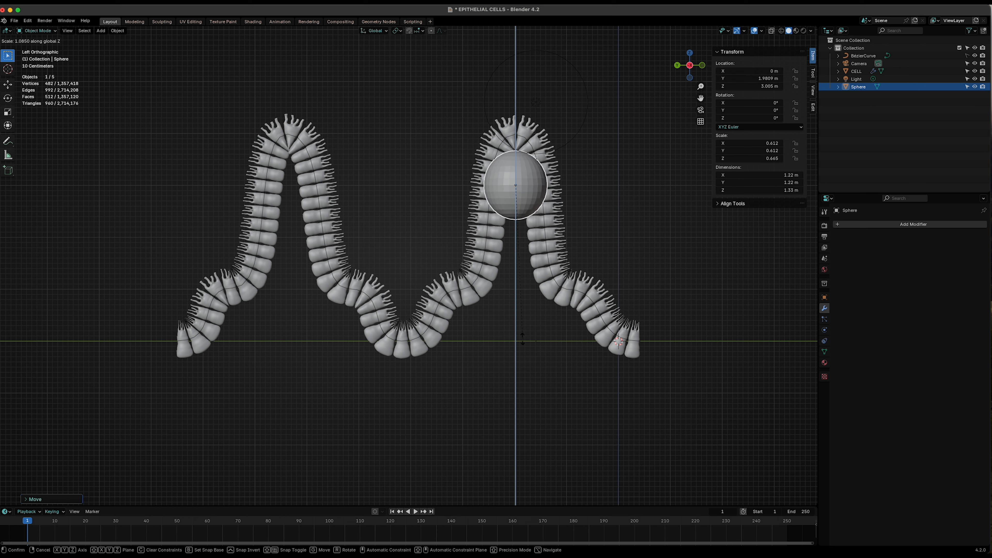
pyautogui.click(532, 431)
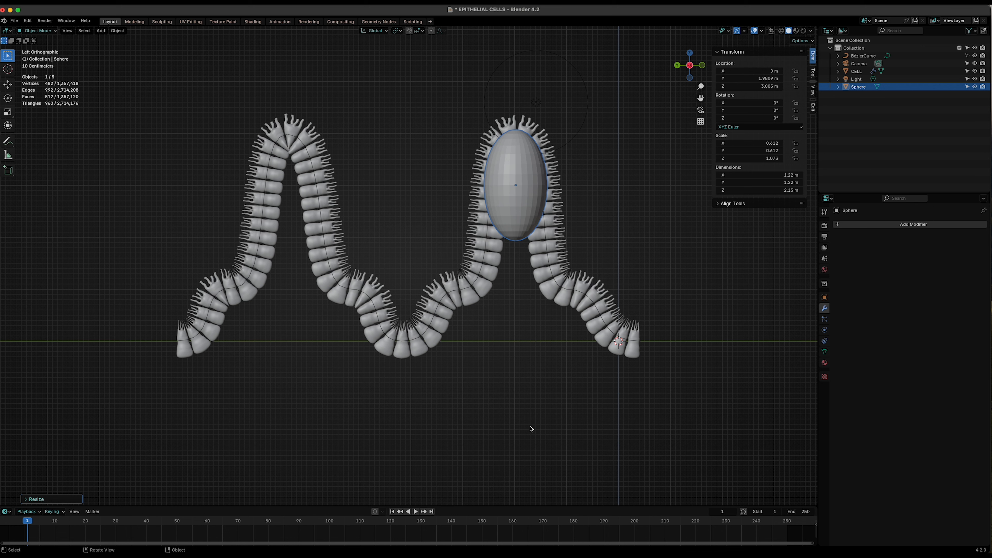
# - Raise the sphere along Z to about 2.95 m and stretch it further along Z to a scale of about 1.54
pyautogui.press('g')
pyautogui.press('z')
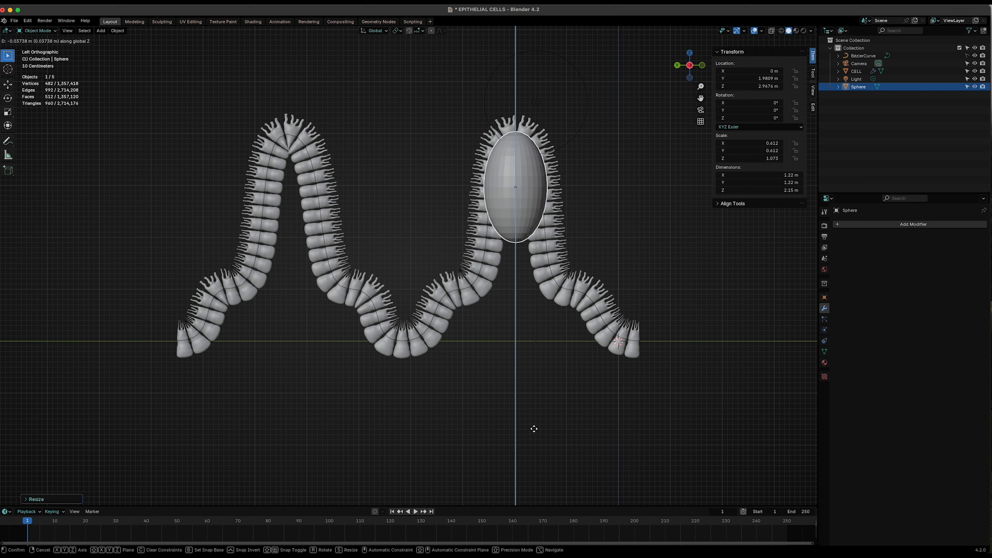
pyautogui.click(534, 432)
pyautogui.scroll(2, 534, 432)
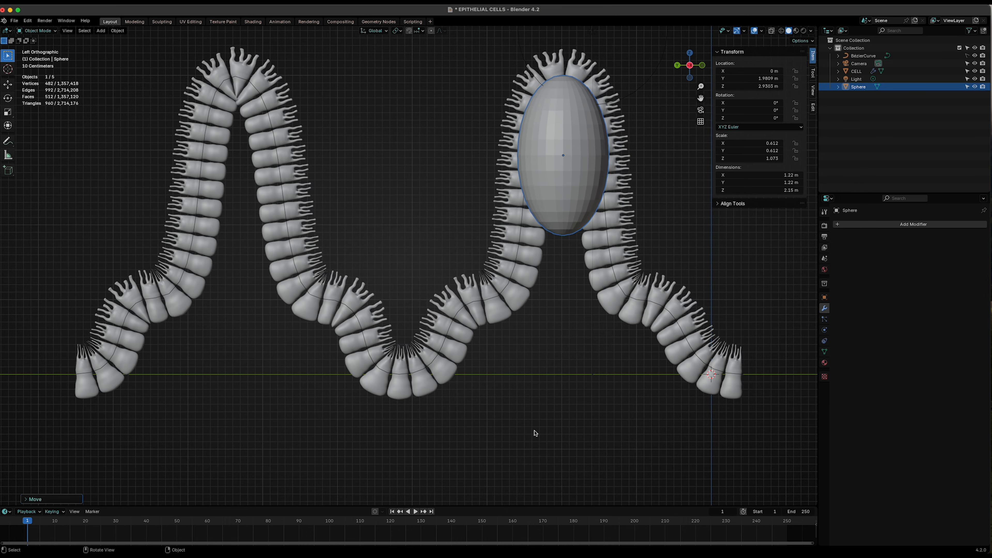
pyautogui.press('s')
pyautogui.press('z')
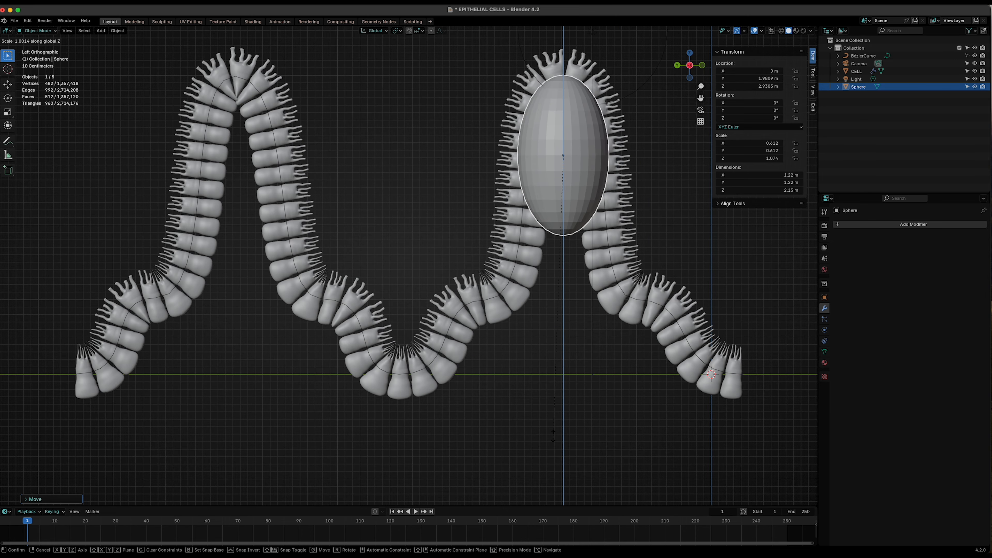
pyautogui.click(574, 82)
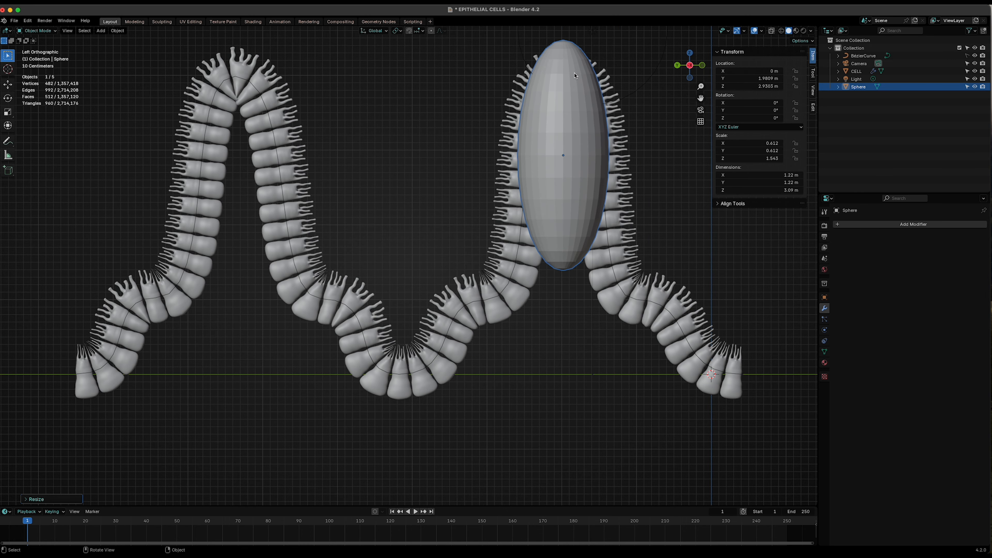
# - Lower the sphere along Z to about 2.44 m and check its fit from the opposite side
pyautogui.press('g')
pyautogui.press('z')
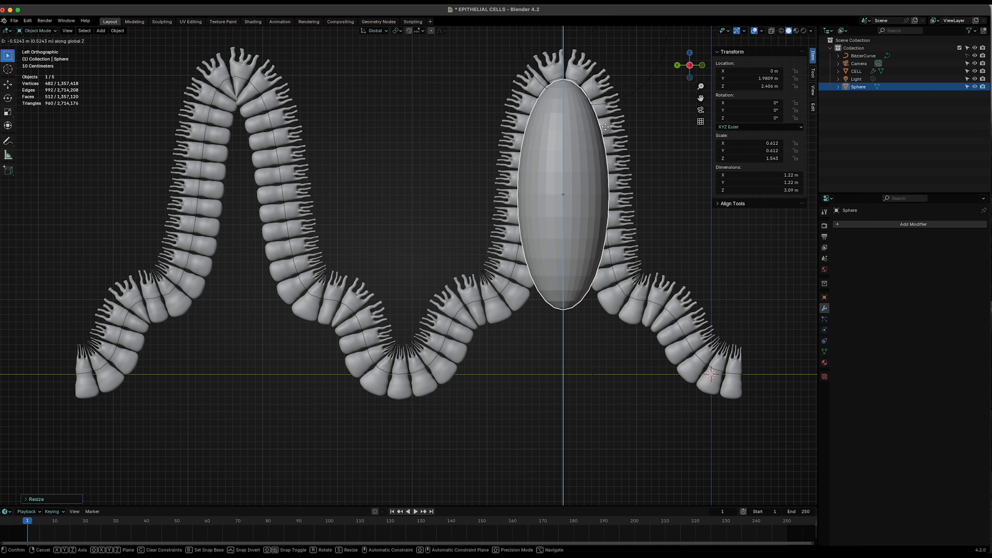
pyautogui.click(606, 128)
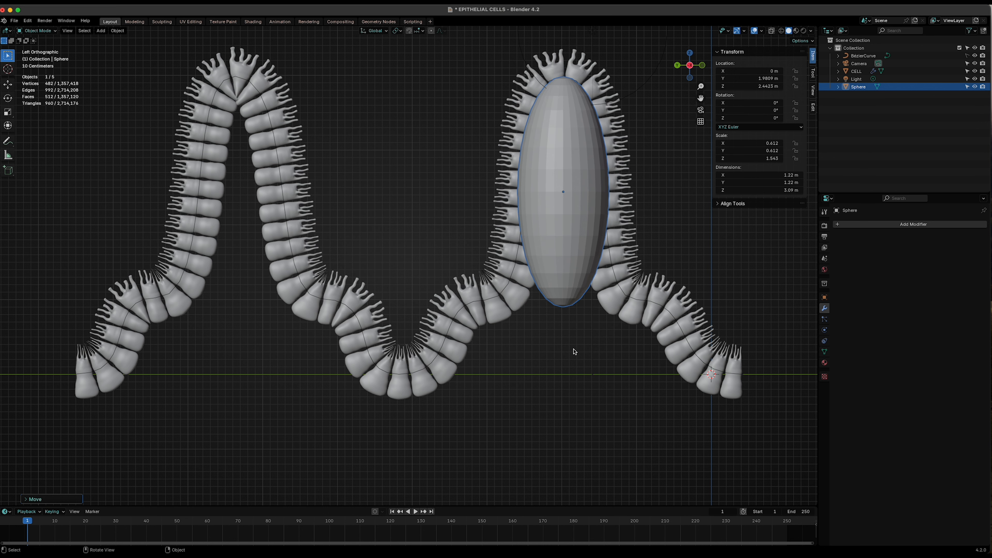
pyautogui.press('KP_5')
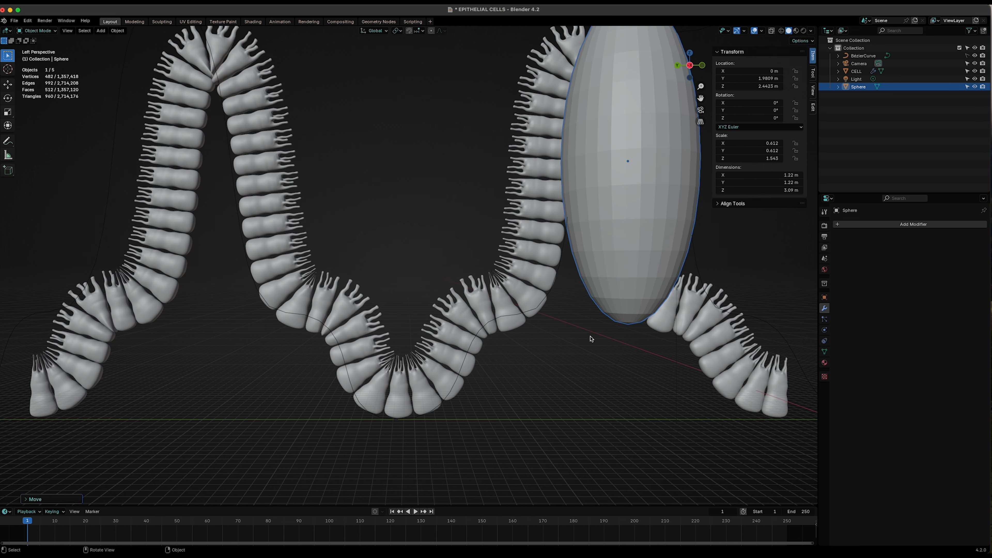
pyautogui.click(690, 65)
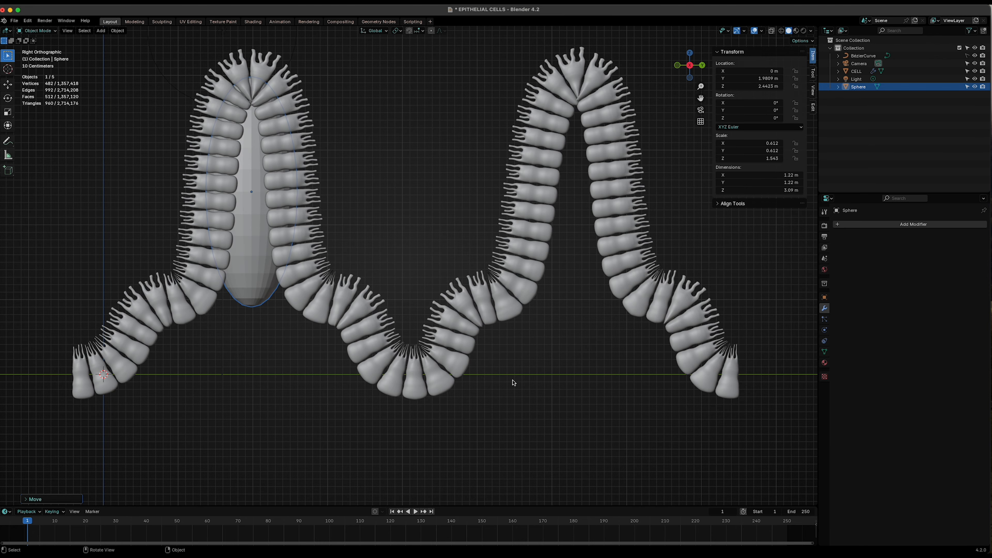
pyautogui.click(689, 66)
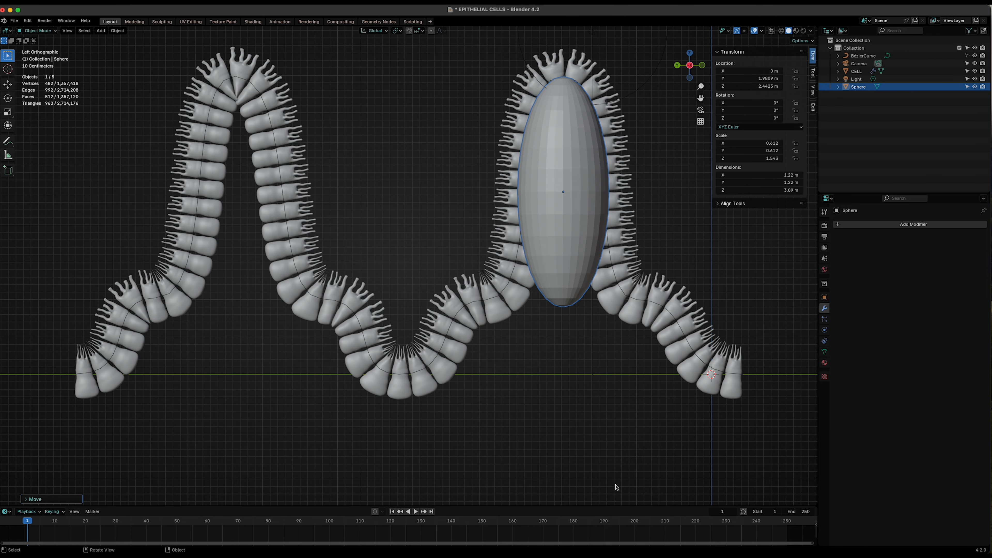
# - Scale the sphere down uniformly slightly and raise it along Z to about 2.53 m inside the fold
pyautogui.press('s')
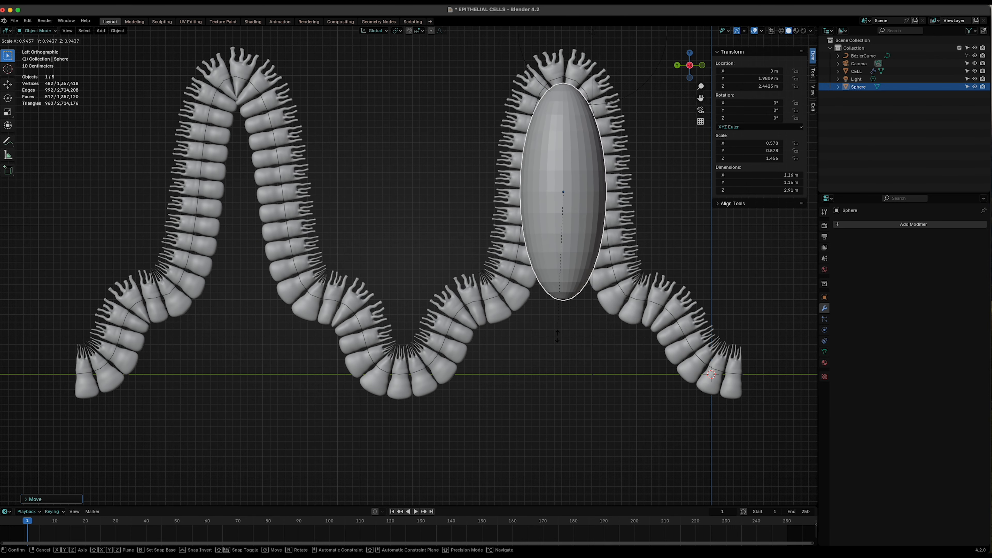
pyautogui.click(558, 339)
pyautogui.press('g')
pyautogui.press('z')
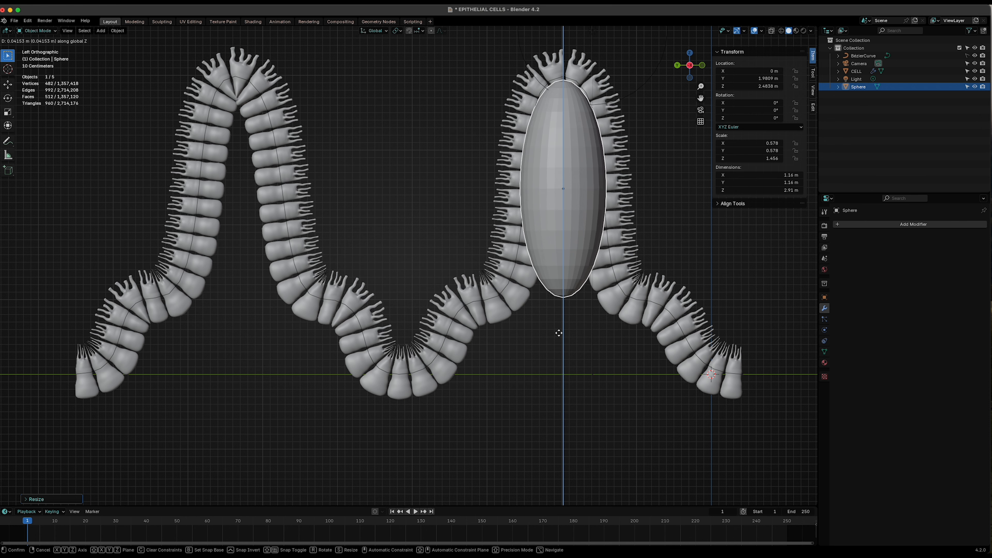
pyautogui.click(559, 330)
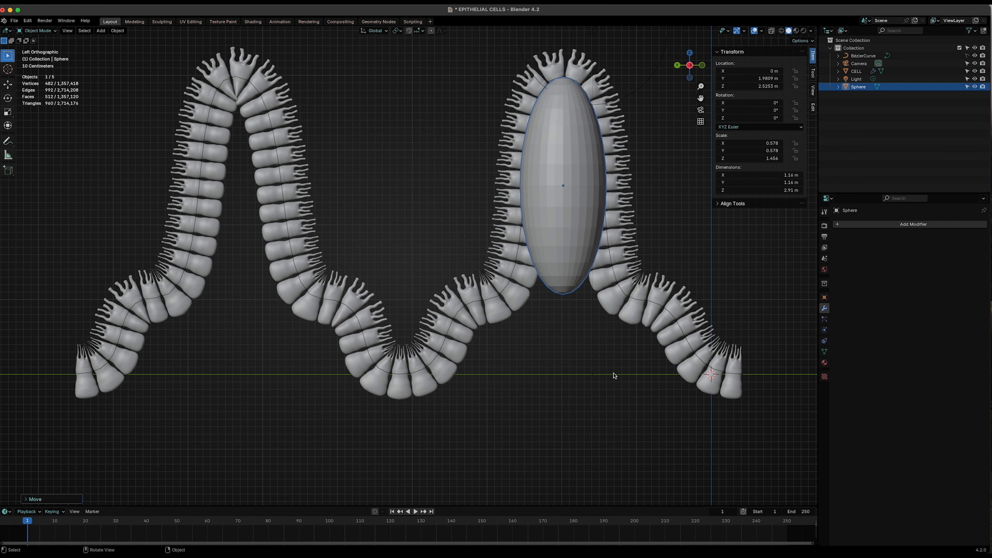
pyautogui.keyDown('shift'); pyautogui.moveTo(607, 366); pyautogui.dragTo(525, 381, button='middle'); pyautogui.keyUp('shift')
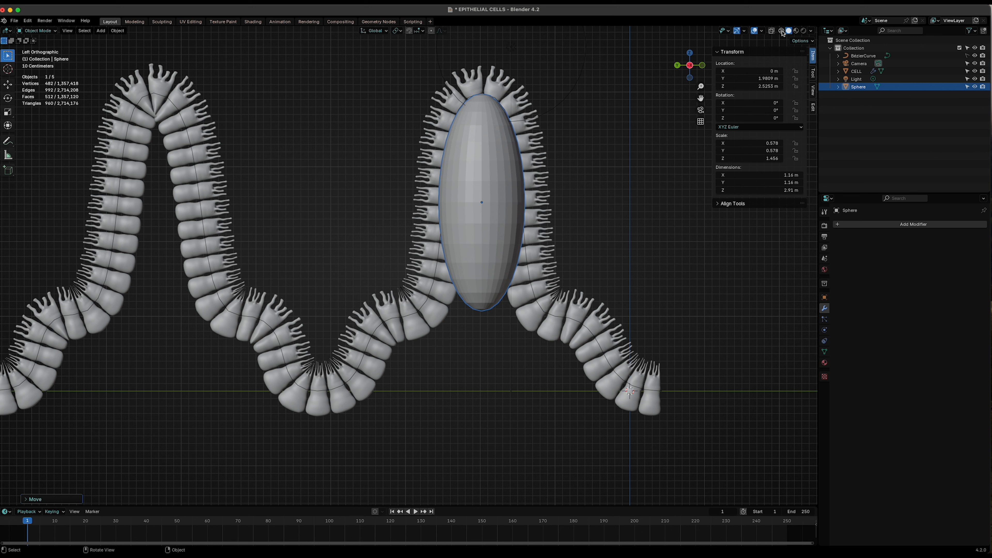
# - Turn on X-ray, enter Edit Mode and delete the vertices of one half of the sphere in front view
pyautogui.click(781, 31)
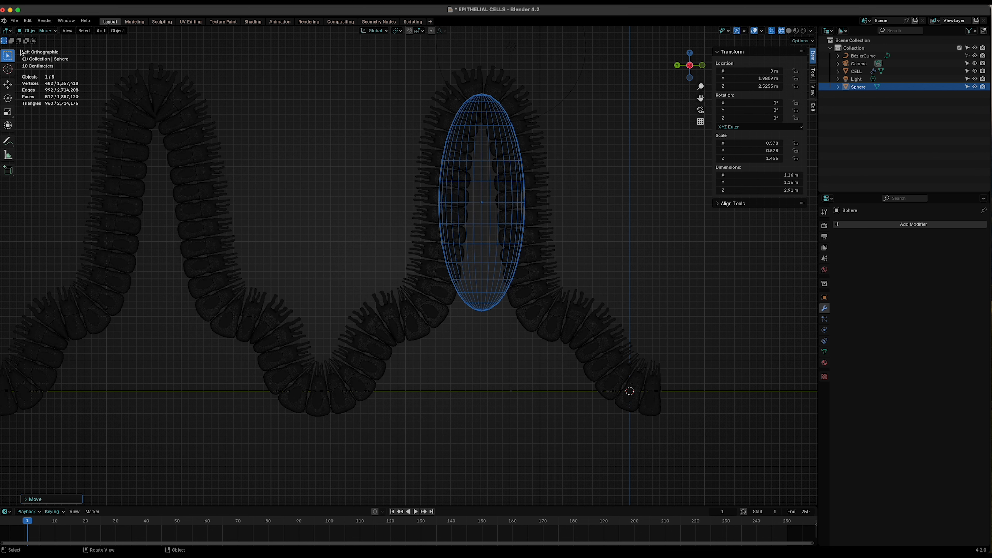
pyautogui.press('Tab')
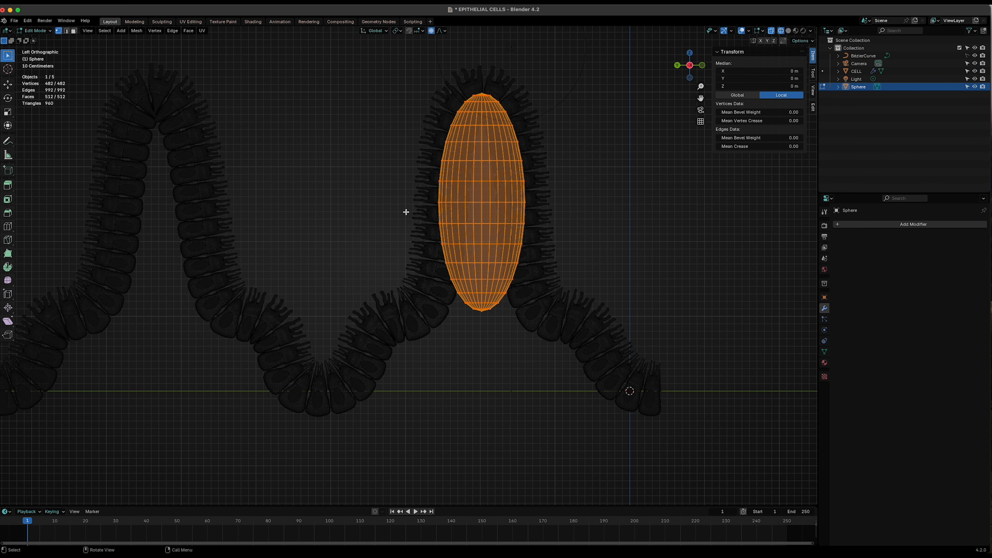
pyautogui.moveTo(406, 212); pyautogui.dragTo(453, 247)
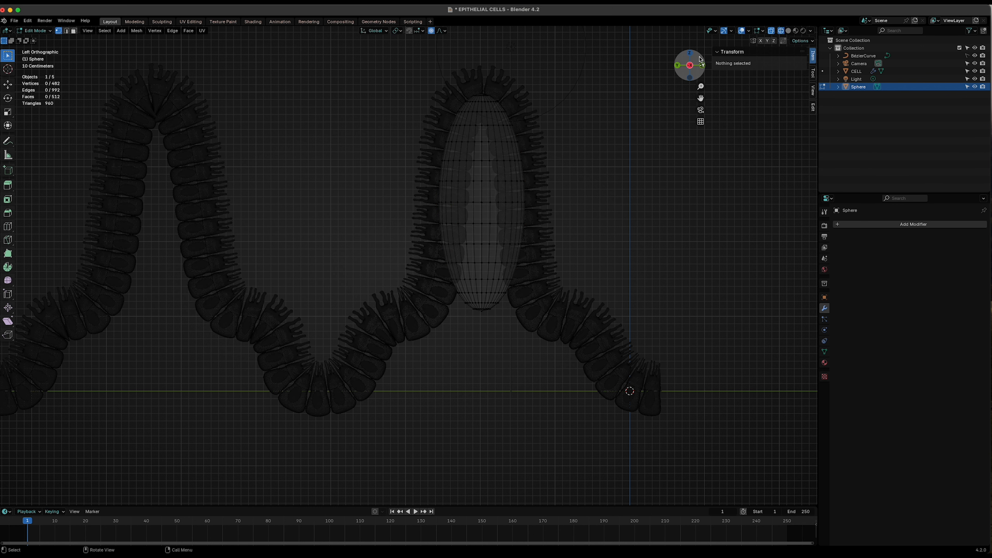
pyautogui.click(703, 65)
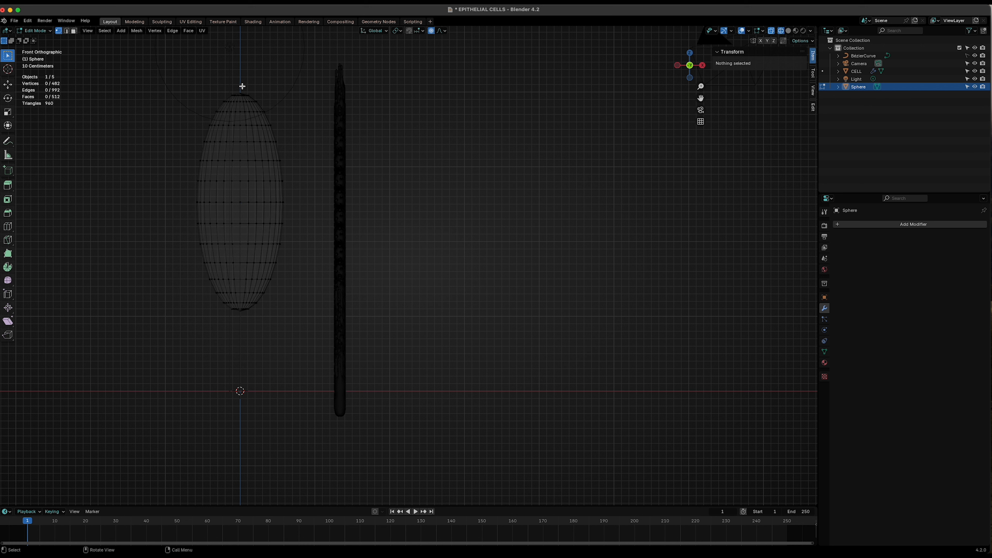
pyautogui.moveTo(240, 82); pyautogui.dragTo(314, 374)
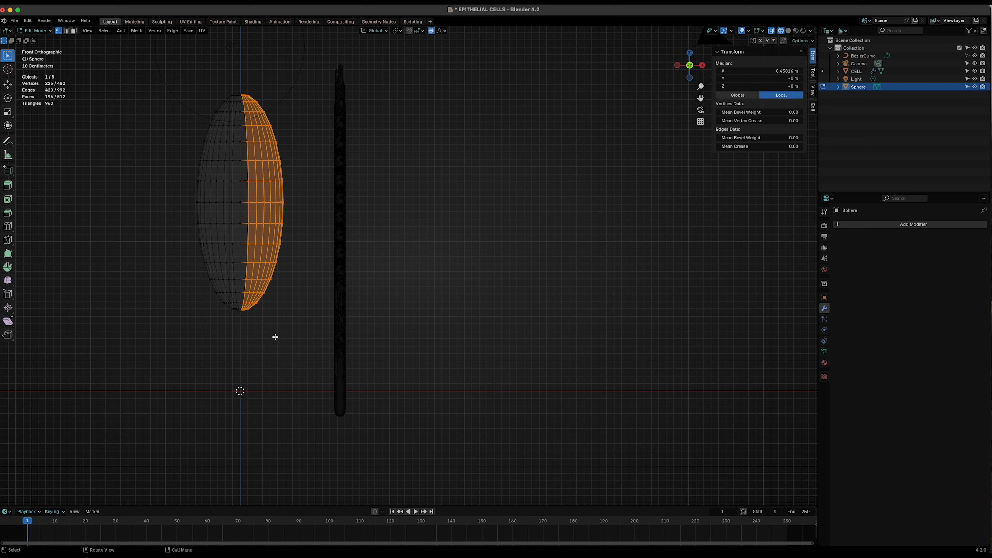
pyautogui.press('x')
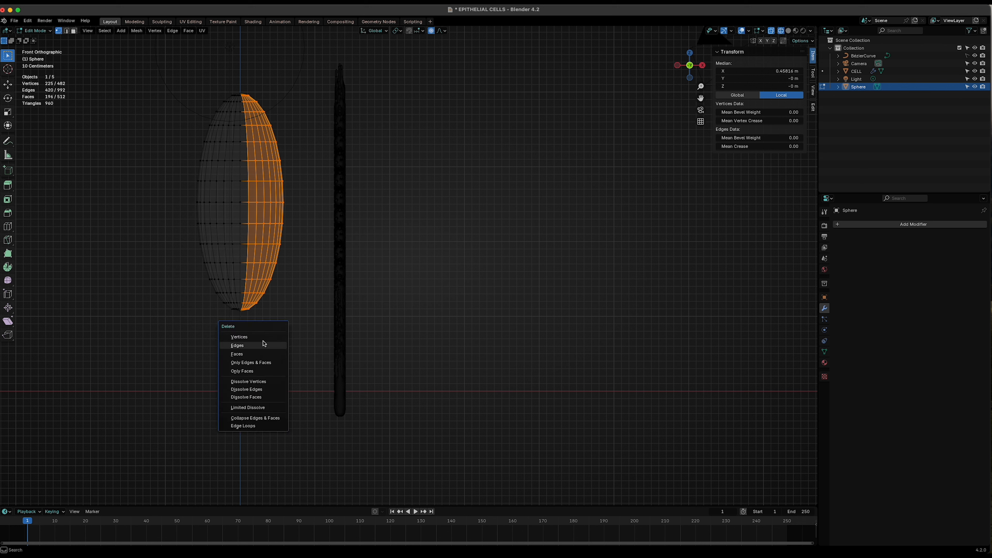
pyautogui.click(264, 338)
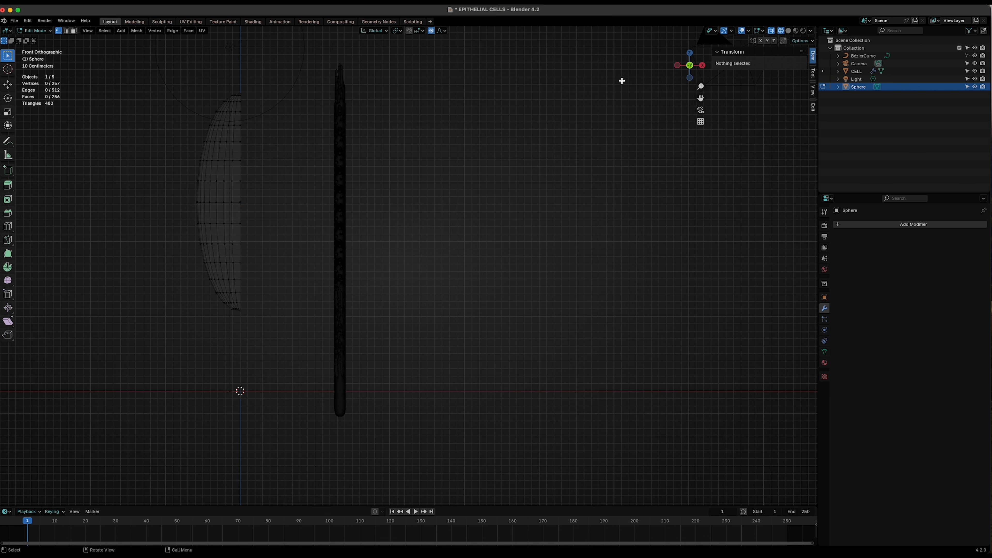
# - Box-select the lower half of the sphere's vertices in side view and try moving them along Z
pyautogui.click(677, 65)
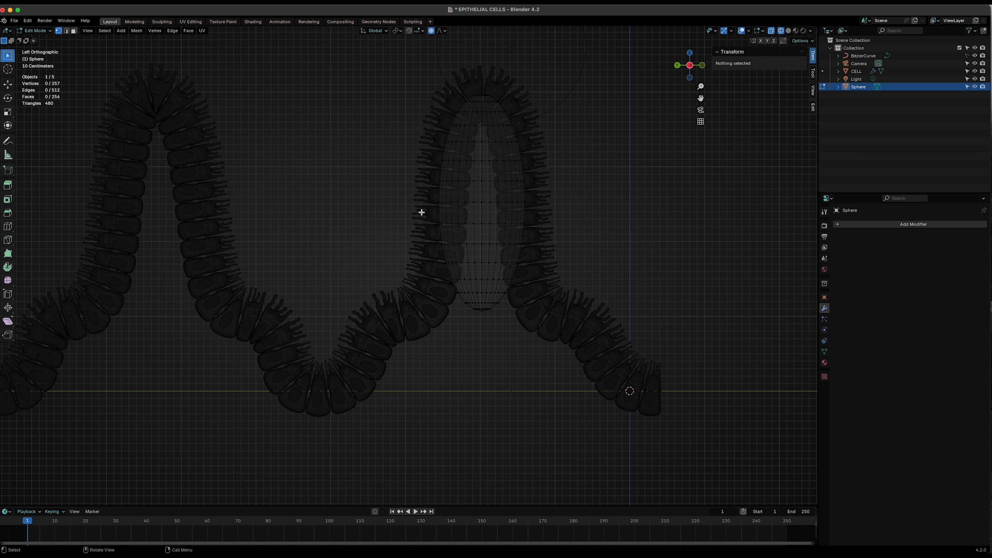
pyautogui.moveTo(421, 212); pyautogui.dragTo(625, 378)
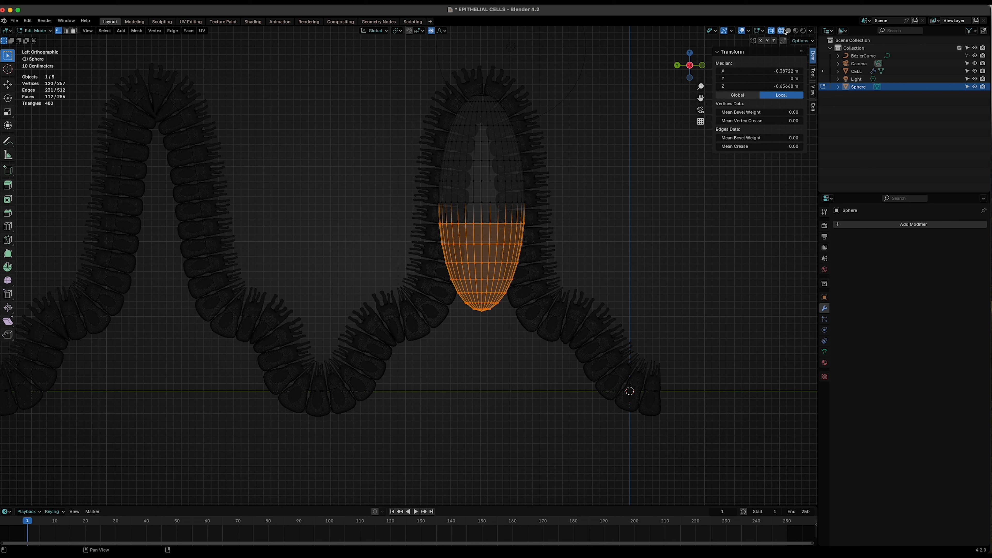
pyautogui.rightClick(504, 334)
pyautogui.click(431, 30)
pyautogui.press('g')
pyautogui.press('z')
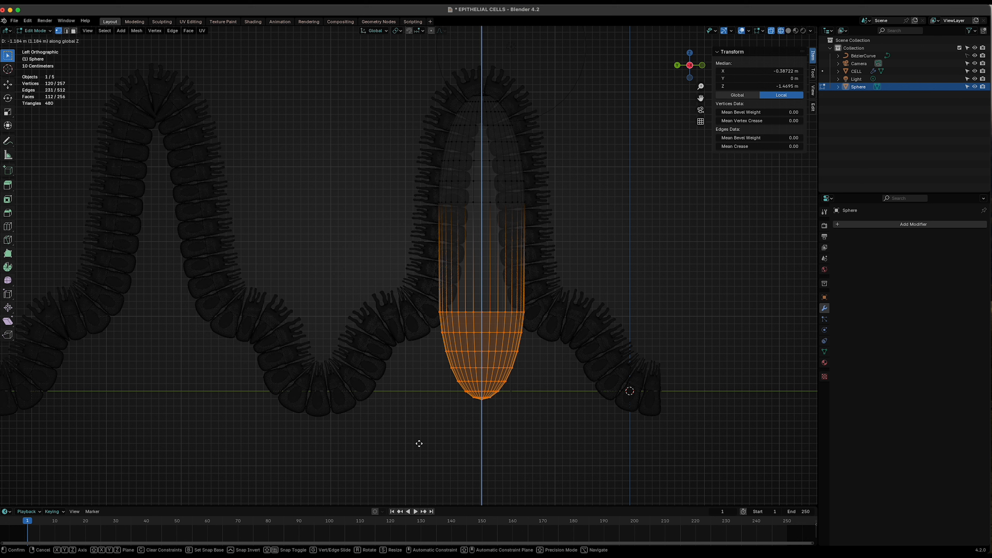
pyautogui.press('Escape')
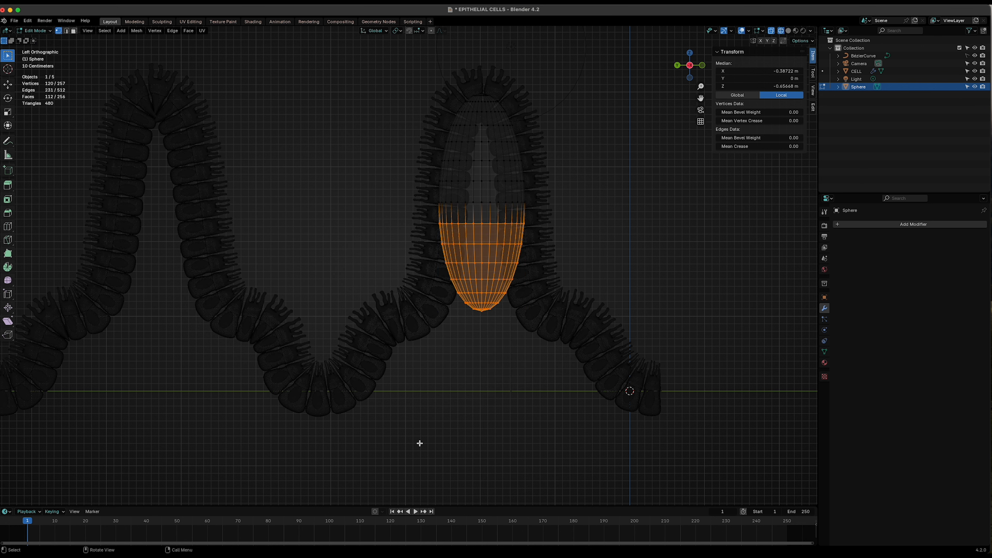
# - Enable proportional editing, adjust its radius, and move the lower half down along Z about 0.9 m
pyautogui.click(431, 30)
pyautogui.press('g')
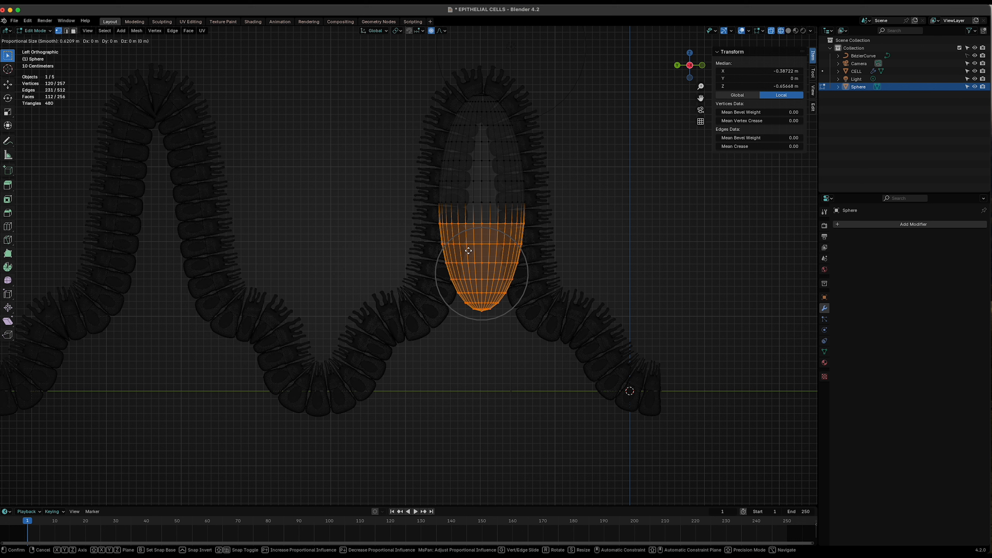
pyautogui.scroll(4, 468, 250)
pyautogui.scroll(-13, 468, 251)
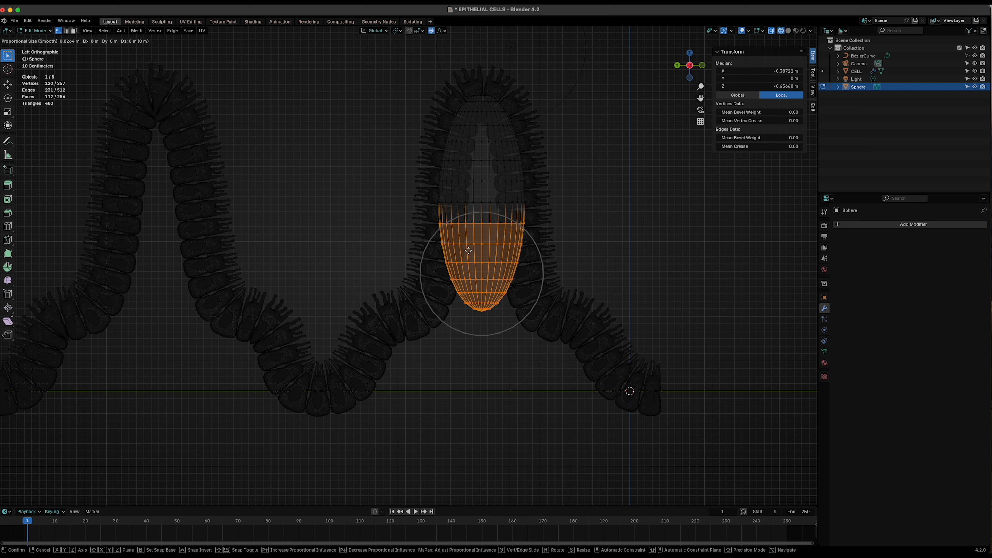
pyautogui.scroll(-1, 468, 251)
pyautogui.scroll(5, 468, 251)
pyautogui.scroll(-6, 468, 251)
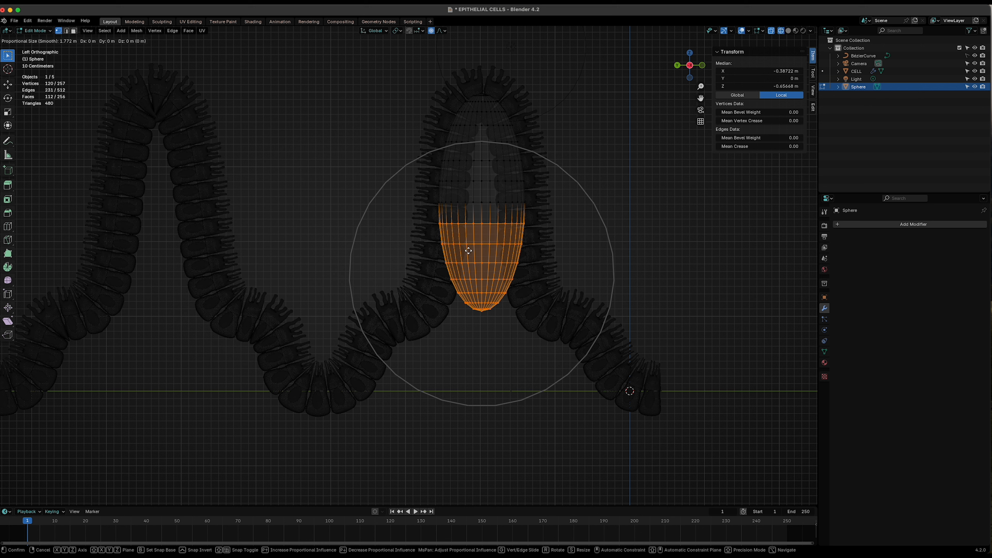
pyautogui.scroll(-2, 468, 251)
pyautogui.scroll(4, 468, 251)
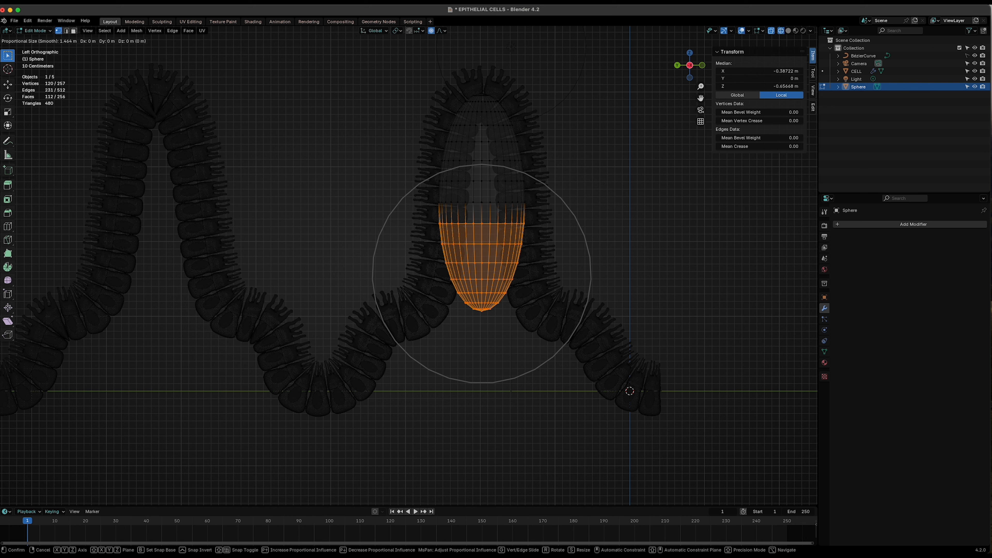
pyautogui.press('g')
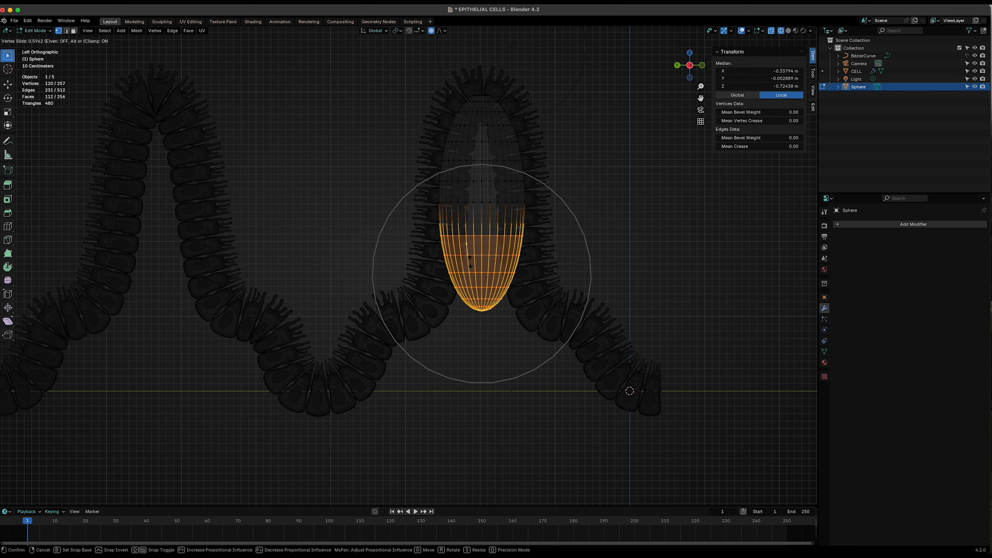
pyautogui.press('g')
pyautogui.press('z')
pyautogui.scroll(9, 470, 274)
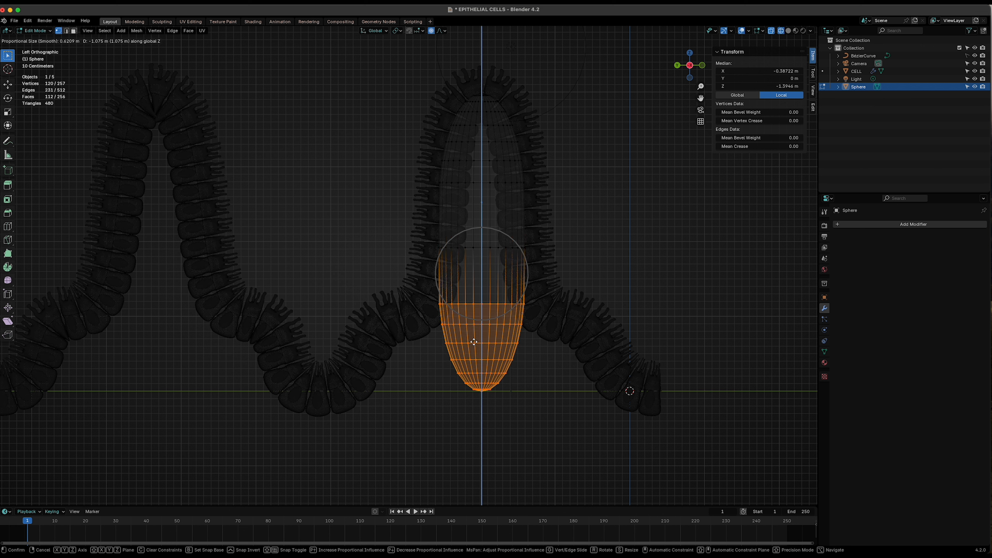
pyautogui.click(473, 341)
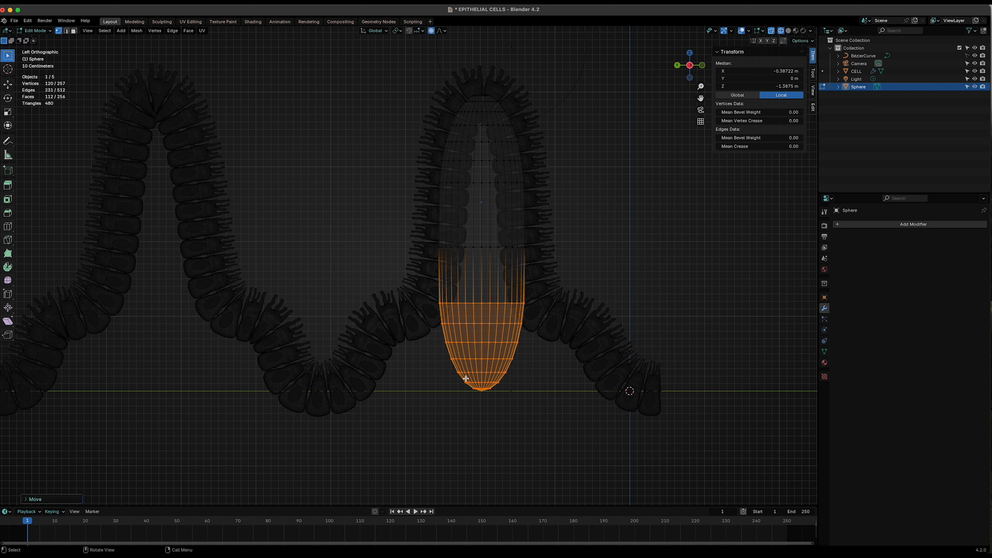
# - Shrink the selection by one ring and move it further down along Z about 0.6 m
pyautogui.press('ctrl+KP_Subtract')
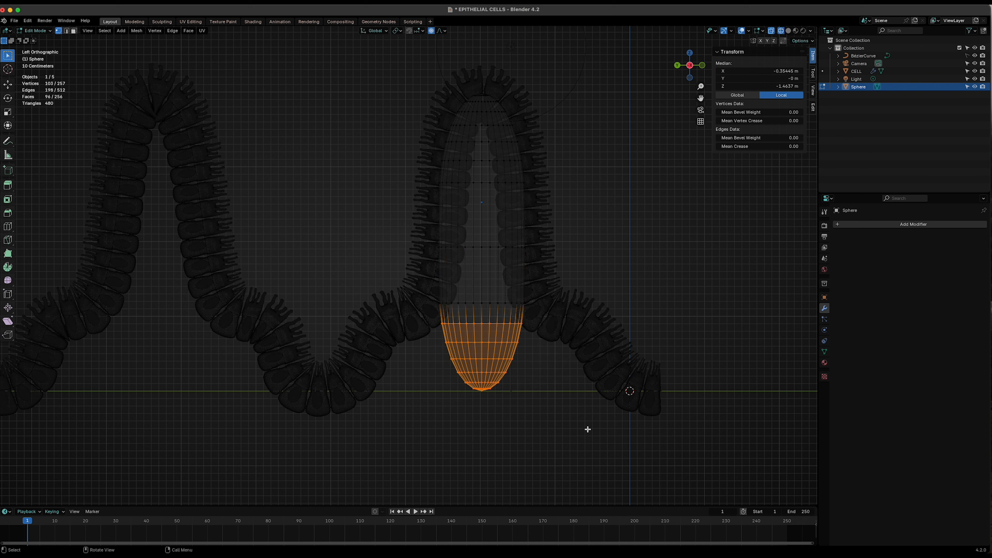
pyautogui.press('g')
pyautogui.press('z')
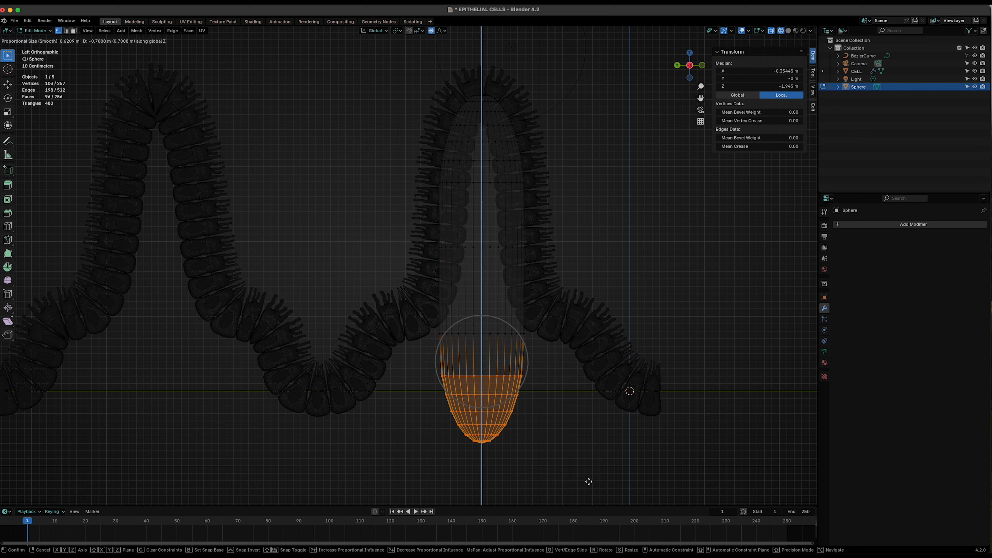
pyautogui.click(589, 497)
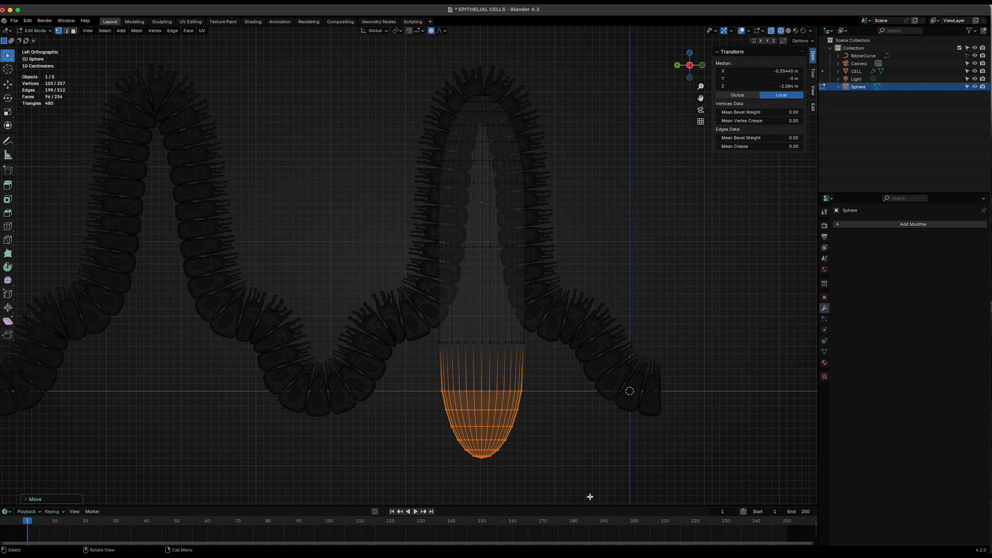
# - Box-select the rounded bottom cap vertices and delete them
pyautogui.click(416, 400)
pyautogui.moveTo(416, 401); pyautogui.dragTo(647, 485)
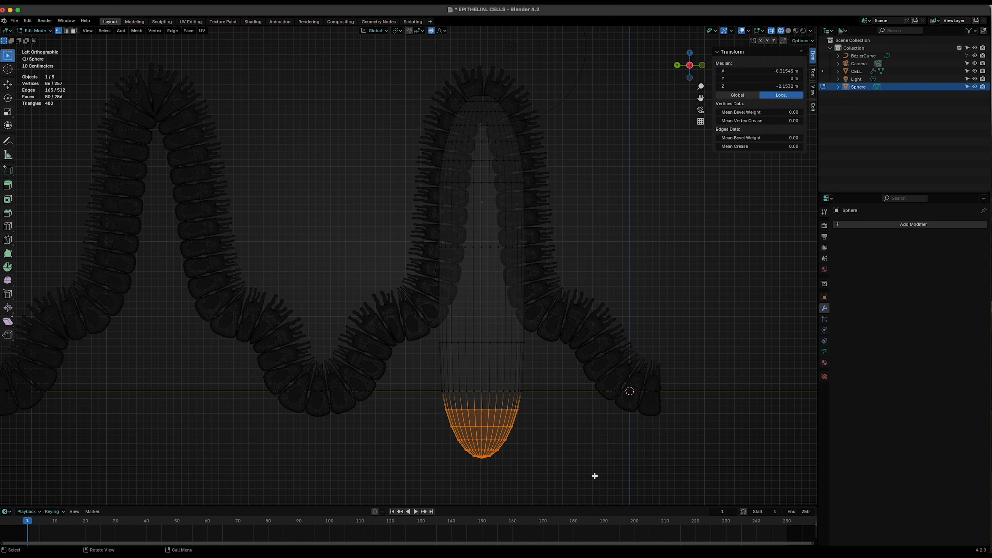
pyautogui.press('x')
pyautogui.click(479, 439)
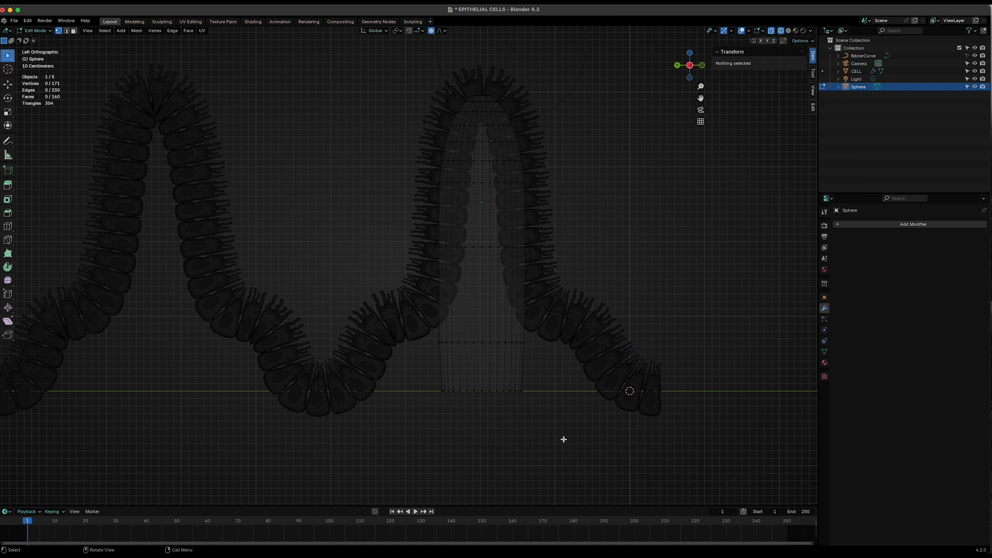
# - Insert five loop cuts across the lower middle section of the elongated mesh
pyautogui.hotkey('ctrl', 'r')
pyautogui.scroll(5, 500, 315)
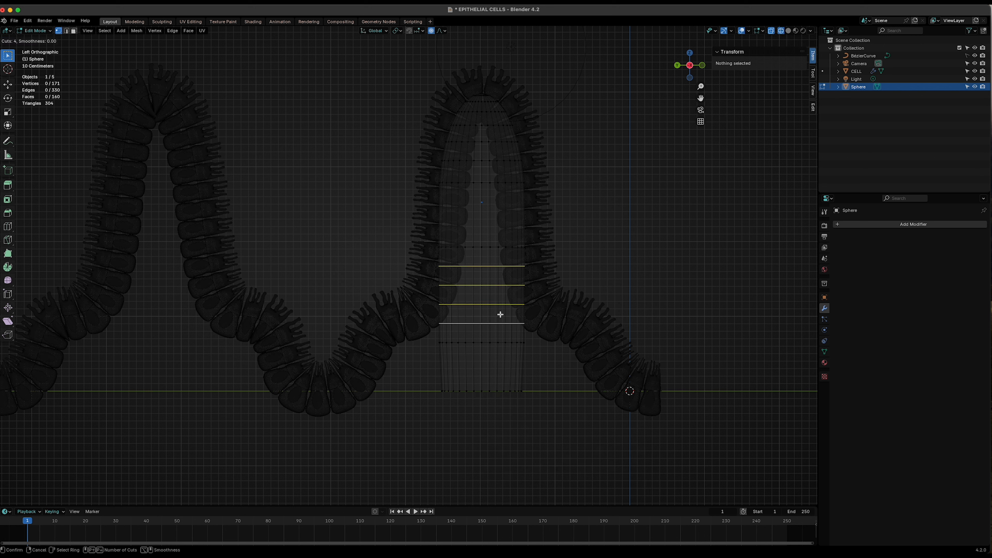
pyautogui.scroll(-1, 501, 315)
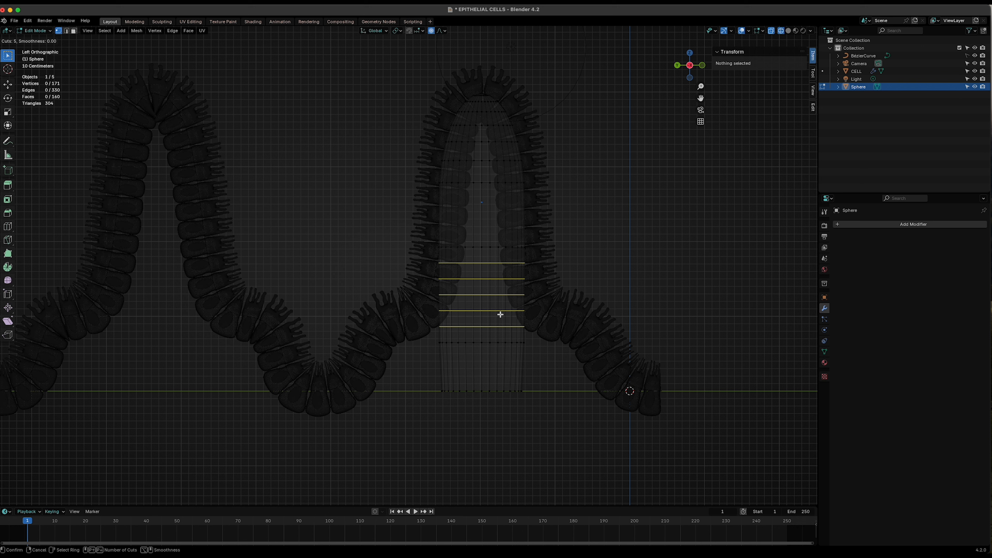
pyautogui.click(500, 314)
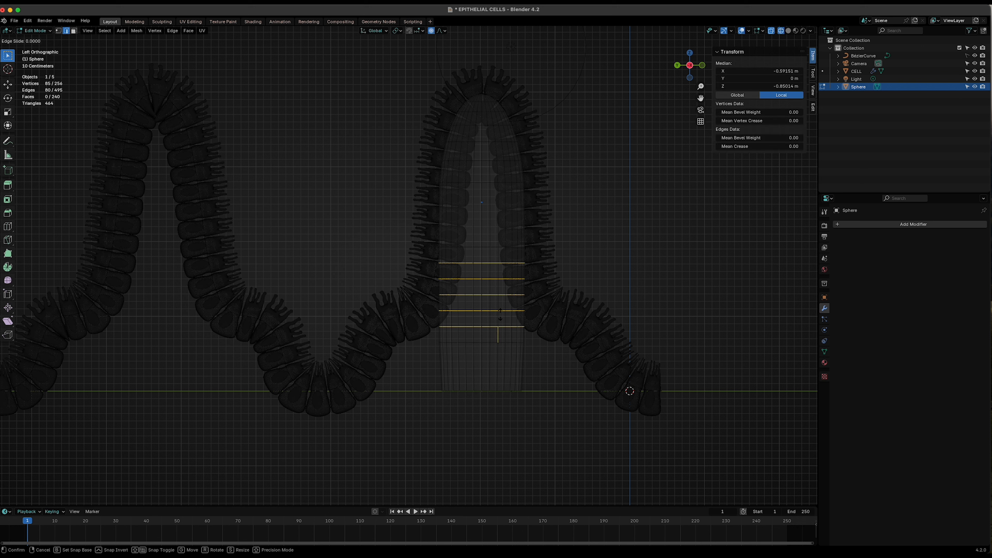
pyautogui.rightClick(495, 295)
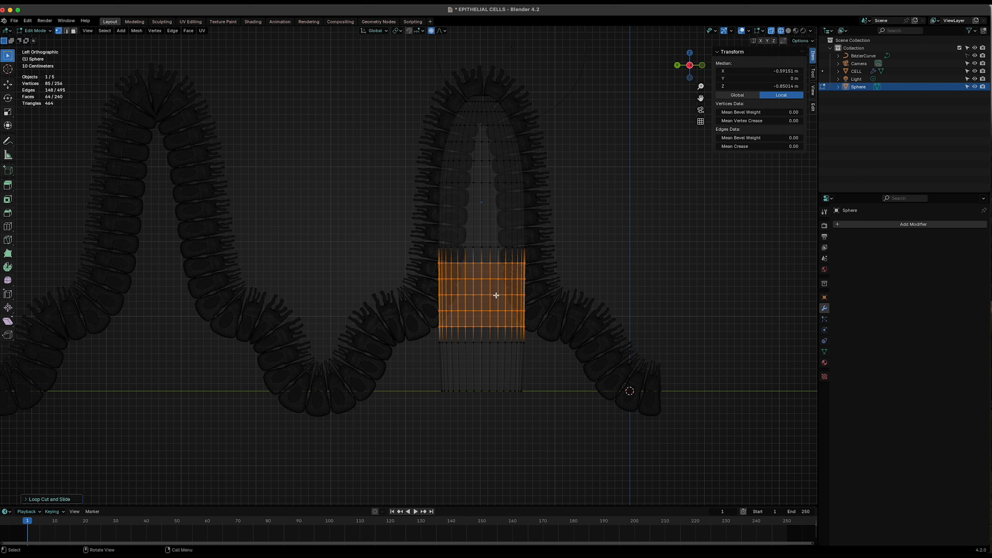
# - Insert three loop cuts in the upper section of the mesh and deselect everything
pyautogui.hotkey('ctrl', 'r')
pyautogui.scroll(2, 462, 212)
pyautogui.click(462, 212)
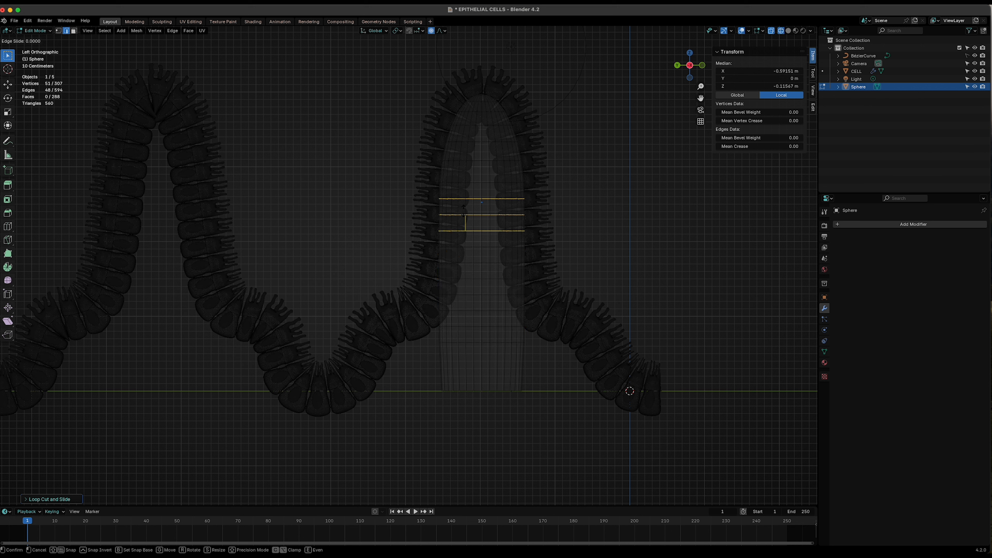
pyautogui.rightClick(463, 211)
pyautogui.click(483, 468)
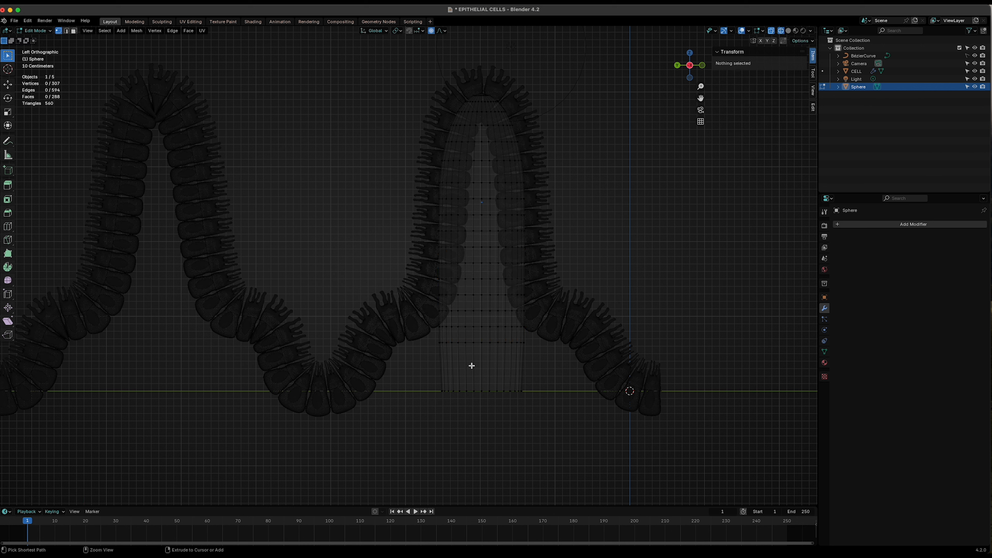
# - Insert three loop cuts near the open bottom end of the mesh
pyautogui.hotkey('ctrl', 'r')
pyautogui.scroll(2, 475, 360)
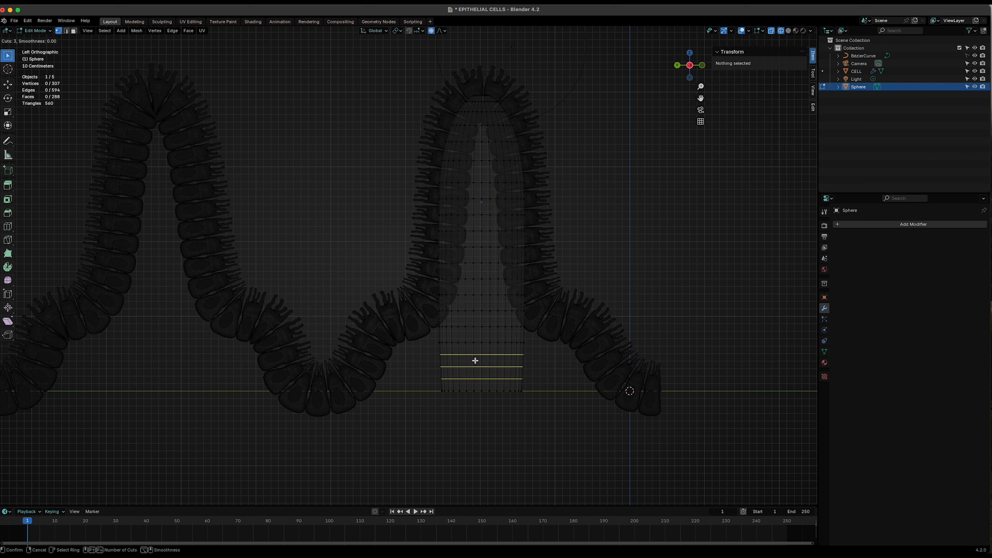
pyautogui.click(475, 360)
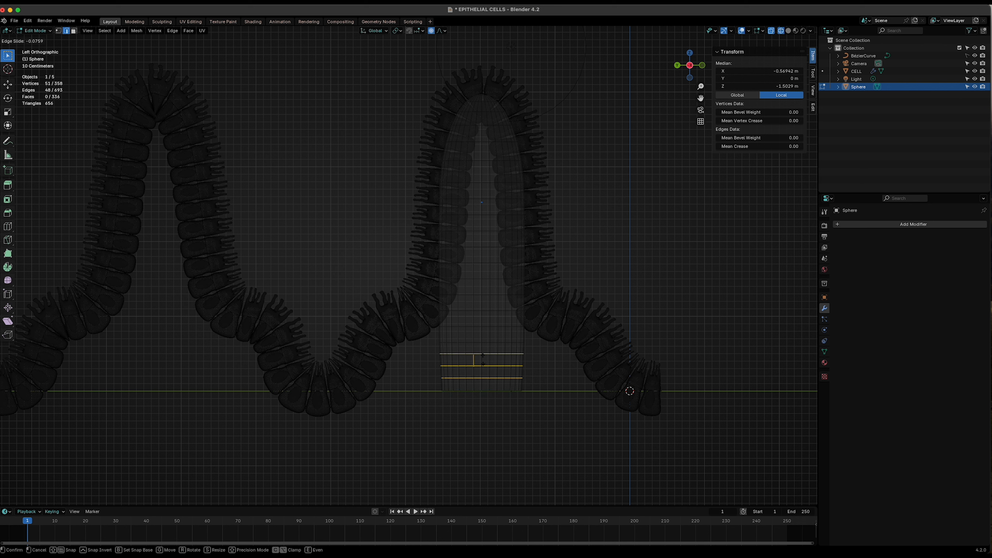
pyautogui.click(483, 358)
pyautogui.click(481, 424)
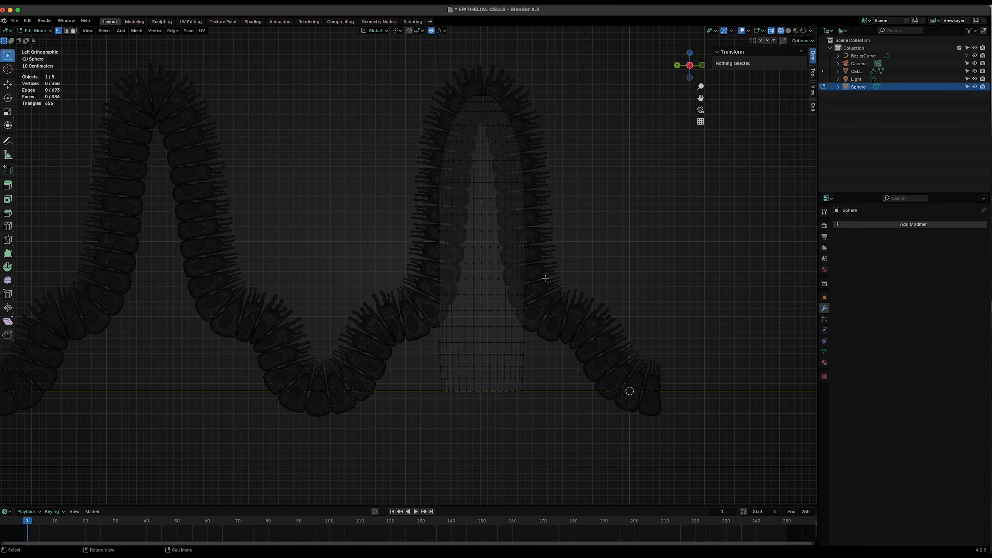
# - Orbit into a perspective view to inspect the reshaped half-shell among the cells
pyautogui.scroll(3, 543, 277)
pyautogui.moveTo(557, 291); pyautogui.dragTo(444, 273, button='middle')
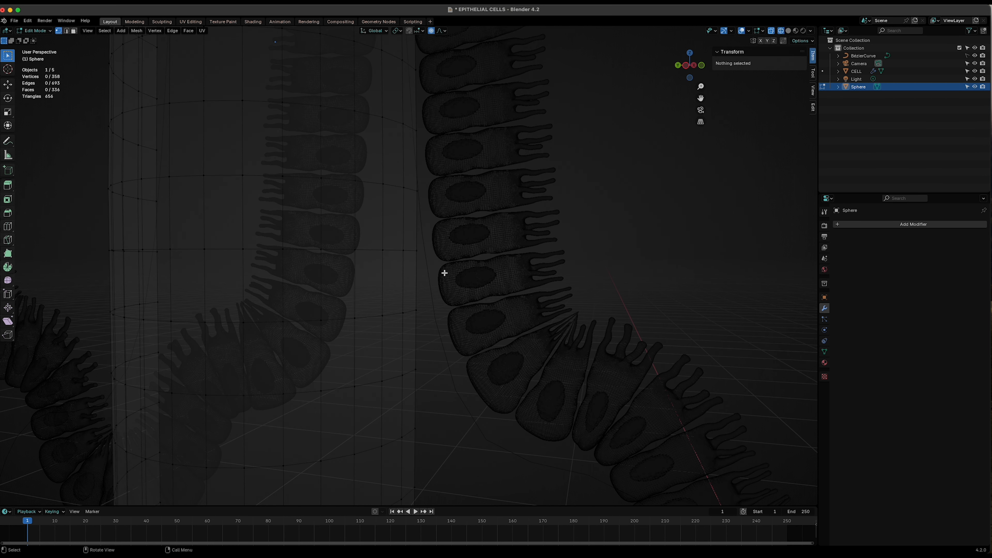
pyautogui.click(414, 250)
pyautogui.scroll(-3, 437, 395)
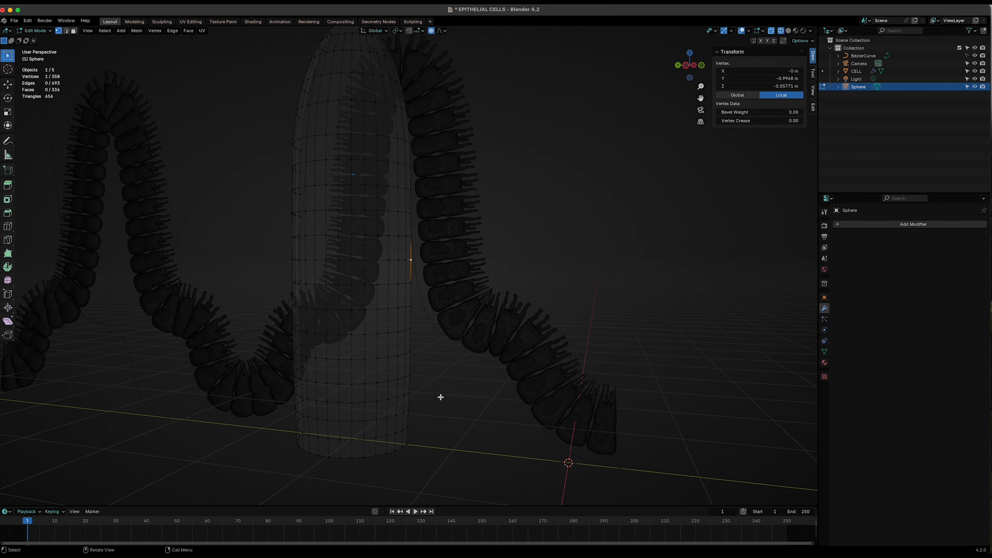
pyautogui.scroll(-2, 440, 394)
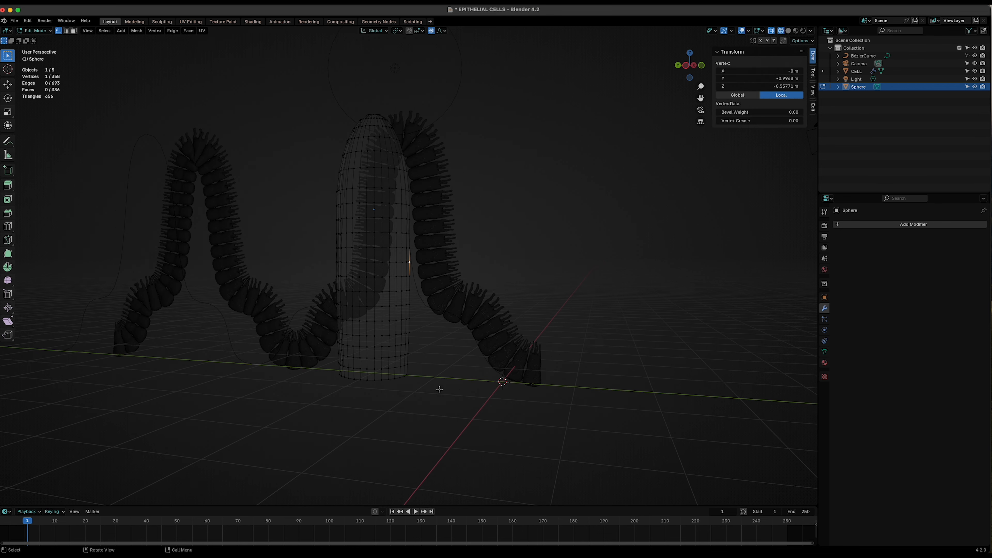
# - In the left side view, select a vertex on the mesh's lower side and move it along Y with proportional editing toward the fold
pyautogui.click(686, 67)
pyautogui.scroll(3, 445, 265)
pyautogui.scroll(1, 471, 311)
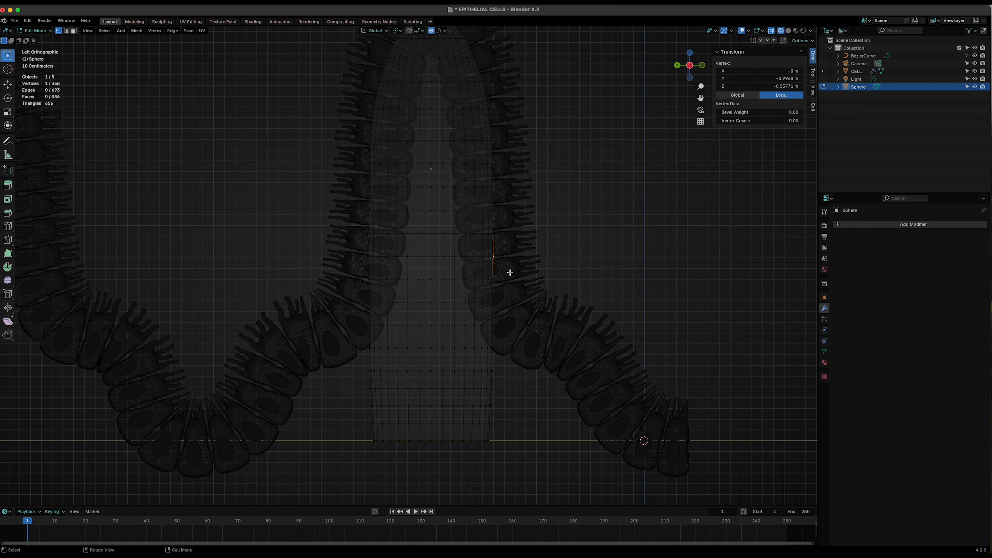
pyautogui.press('g')
pyautogui.press('Escape')
pyautogui.click(494, 282)
pyautogui.press('g')
pyautogui.scroll(-3, 510, 317)
pyautogui.scroll(5, 510, 317)
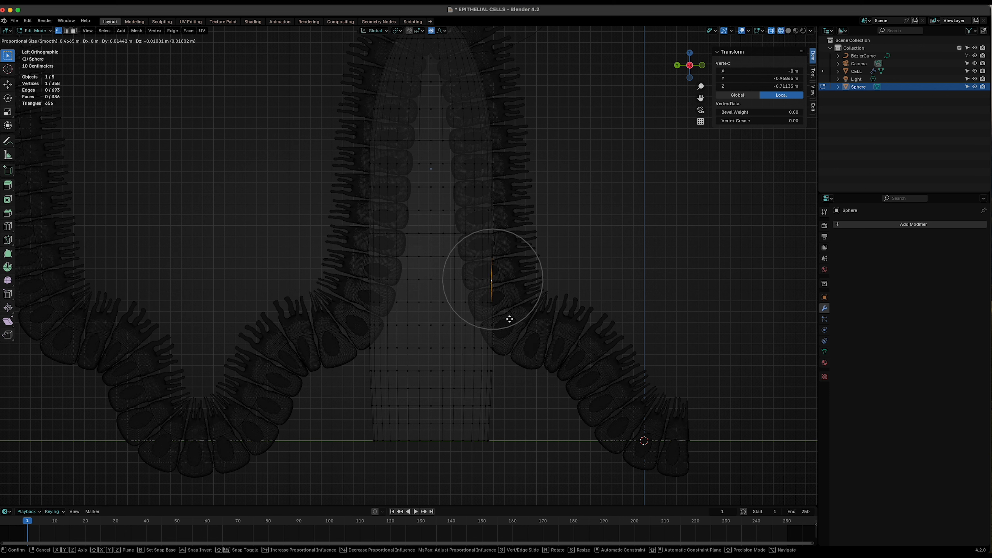
pyautogui.press('g')
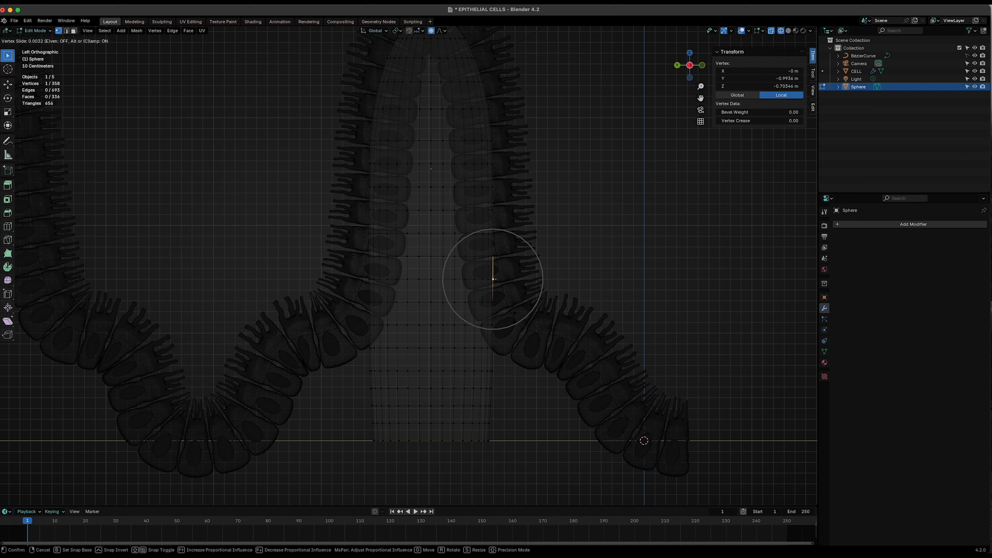
pyautogui.click(514, 317)
pyautogui.press('g')
pyautogui.press('y')
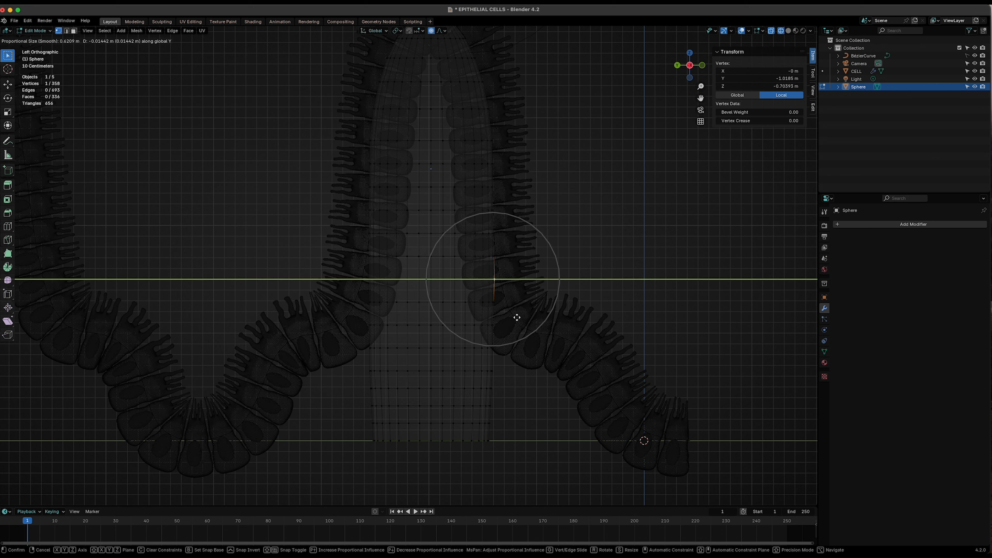
pyautogui.click(494, 324)
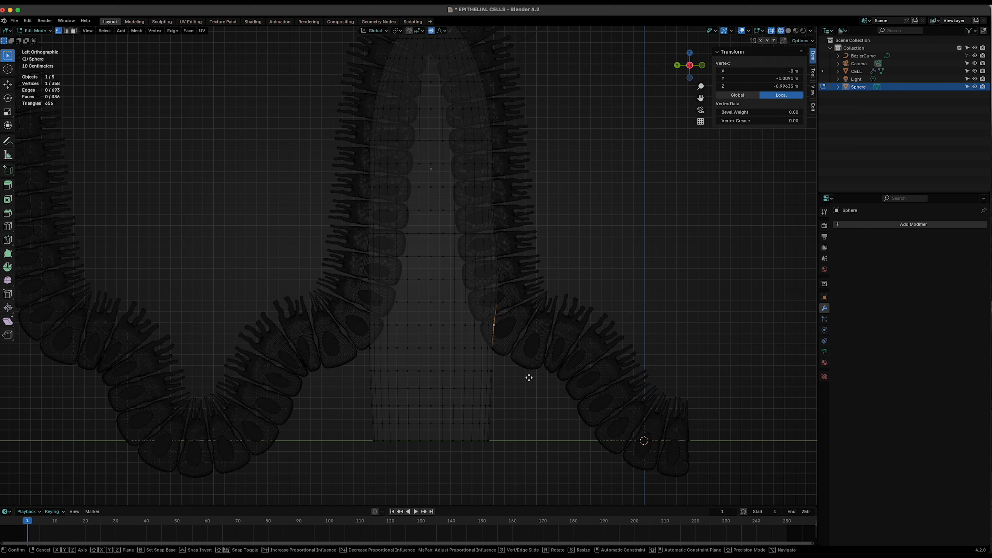
# - Move lower side vertices outward along Y with proportional editing so the mesh follows the fold's right slope
pyautogui.press('g')
pyautogui.press('y')
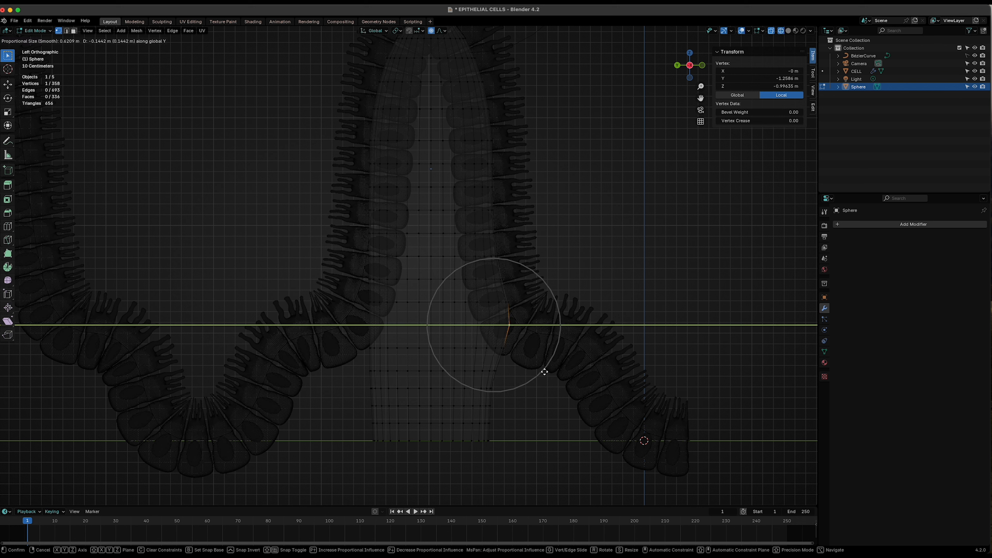
pyautogui.click(540, 370)
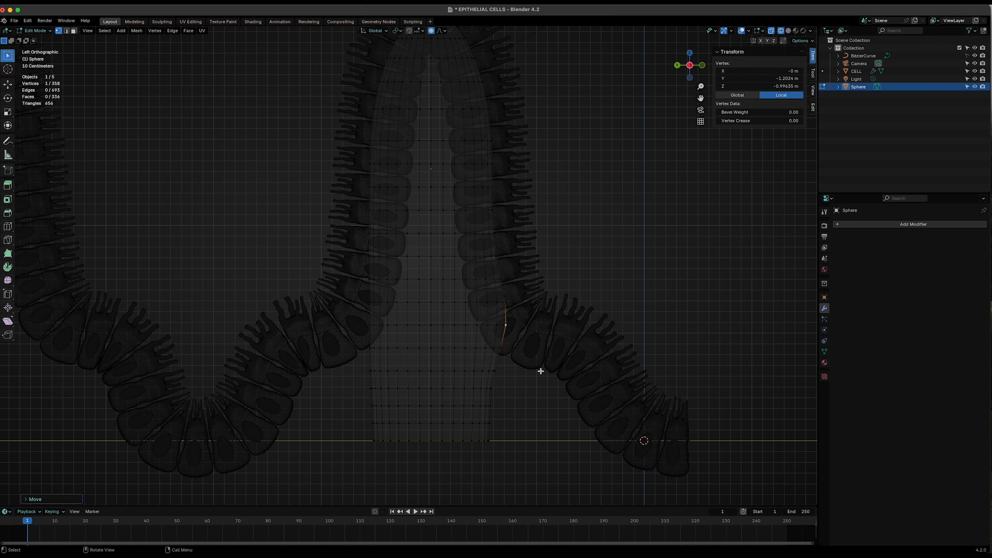
pyautogui.press('g')
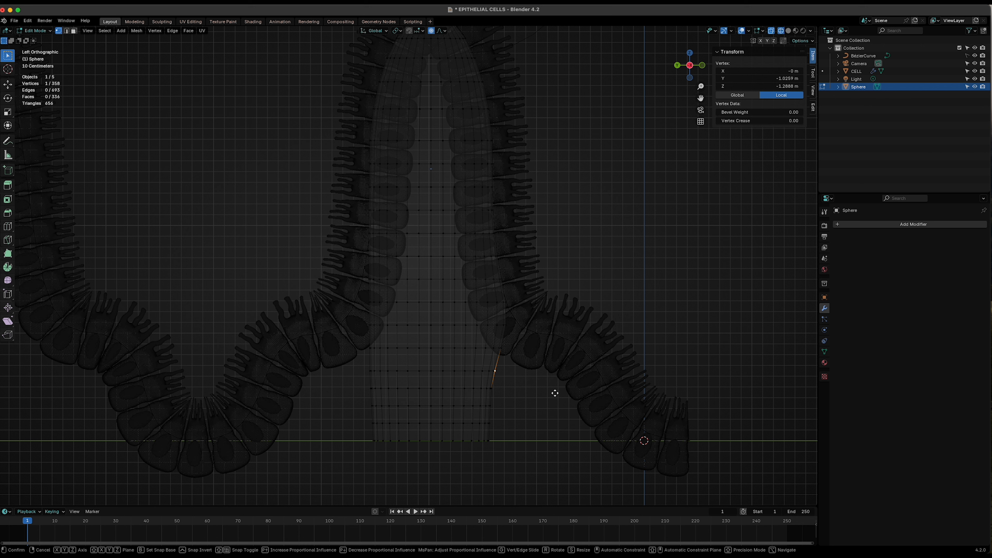
pyautogui.press('y')
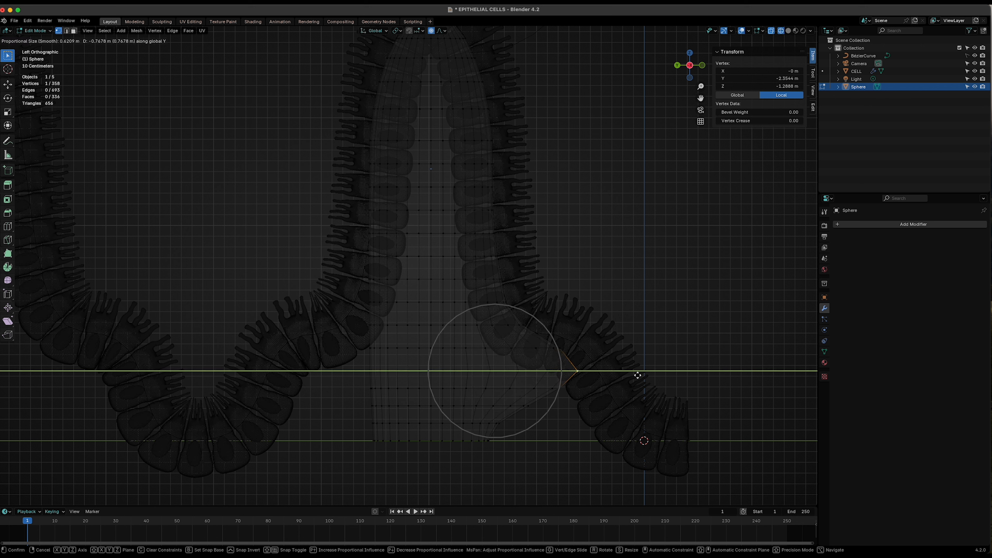
pyautogui.click(629, 375)
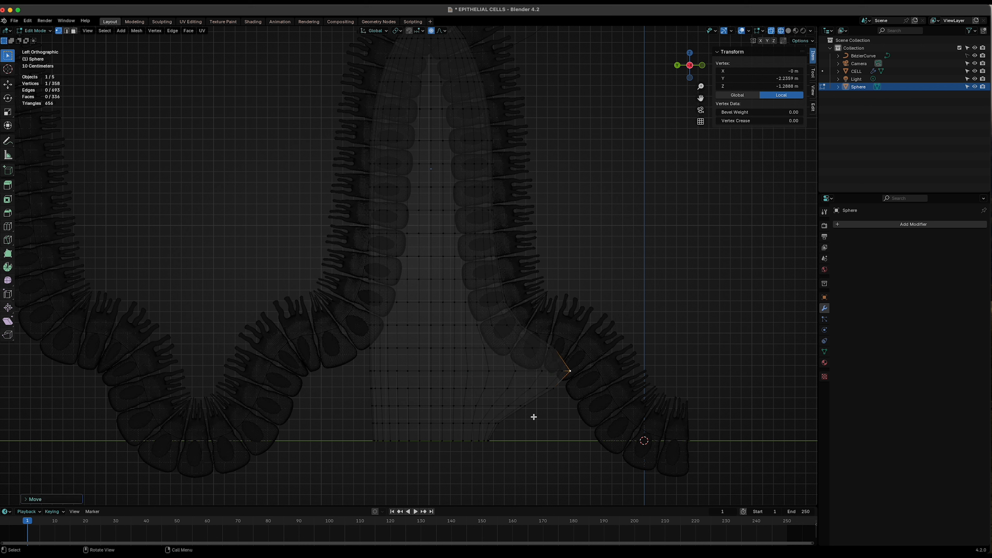
pyautogui.press('g')
pyautogui.press('y')
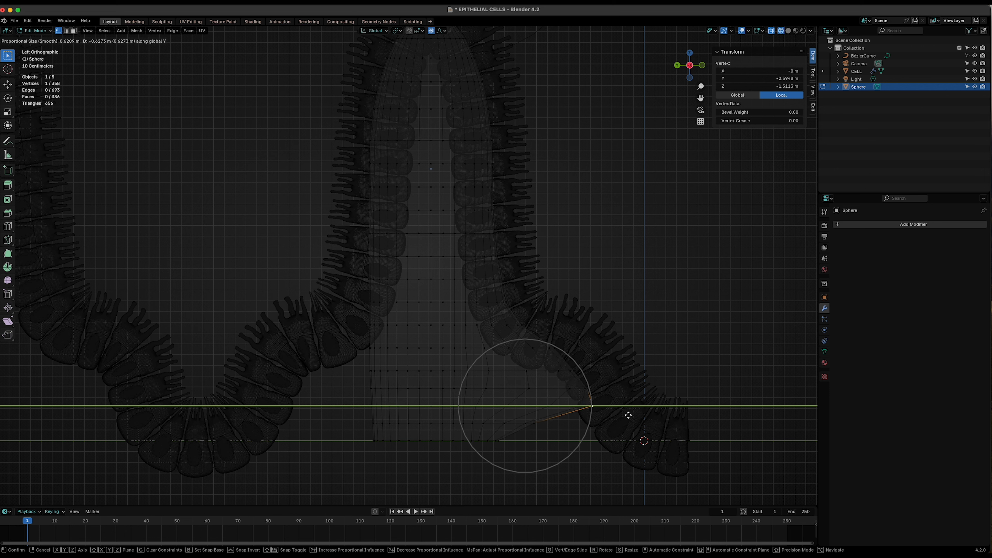
pyautogui.click(648, 410)
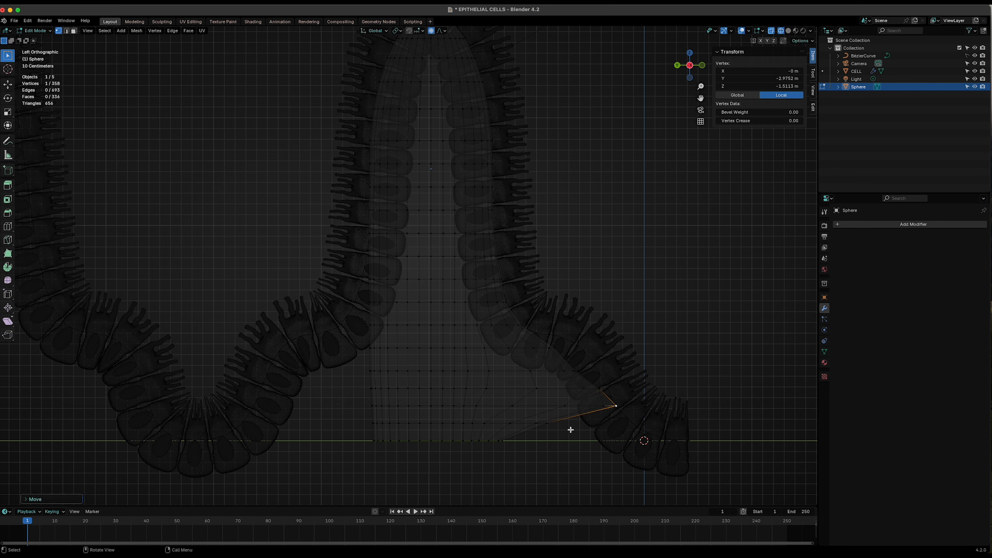
# - Pull the bottom side vertex further along Y toward the outer end of the fold with proportional editing
pyautogui.press('g')
pyautogui.press('y')
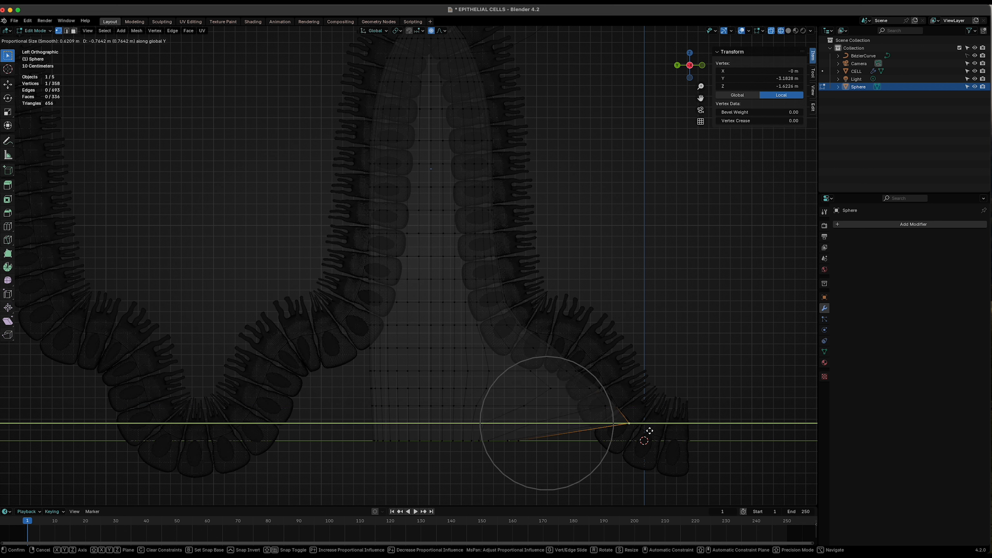
pyautogui.click(652, 430)
pyautogui.press('g')
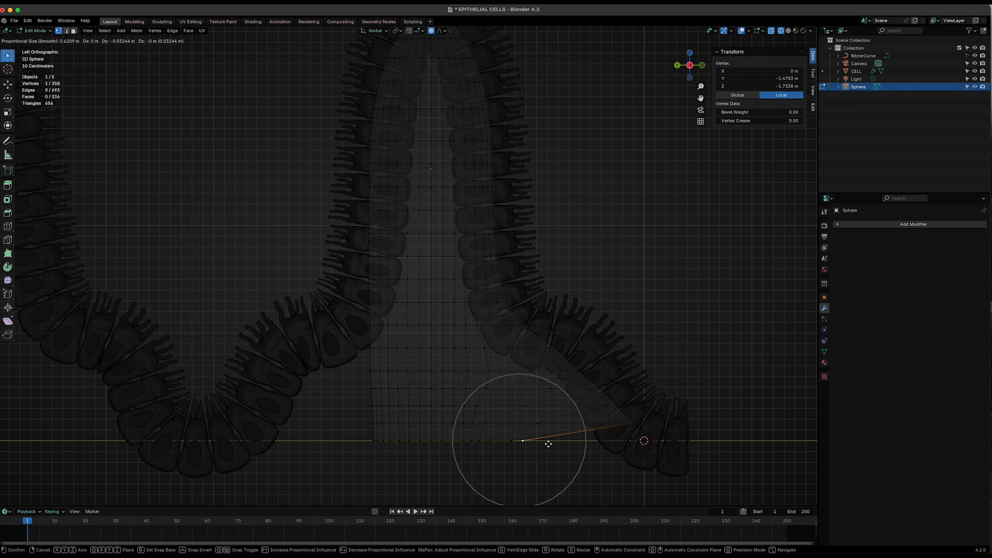
pyautogui.press('y')
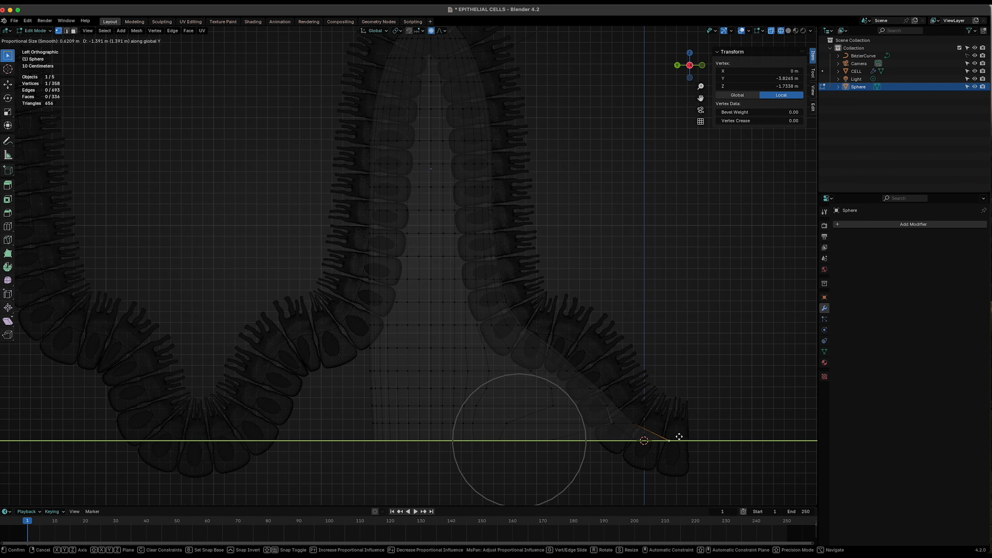
pyautogui.click(679, 436)
# - Select a vertex on the flared slope and move it along Y with a smaller proportional radius
pyautogui.click(579, 371)
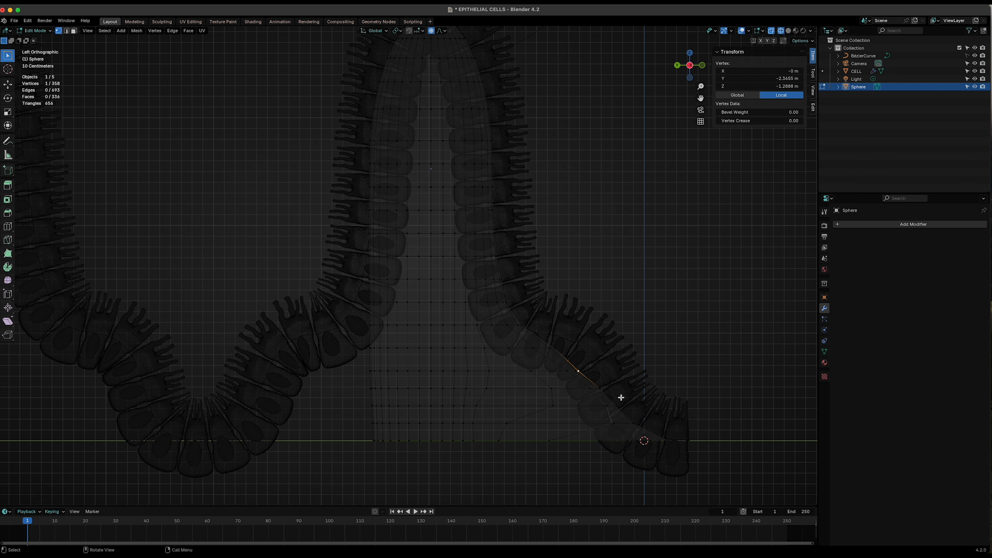
pyautogui.scroll(3, 627, 374)
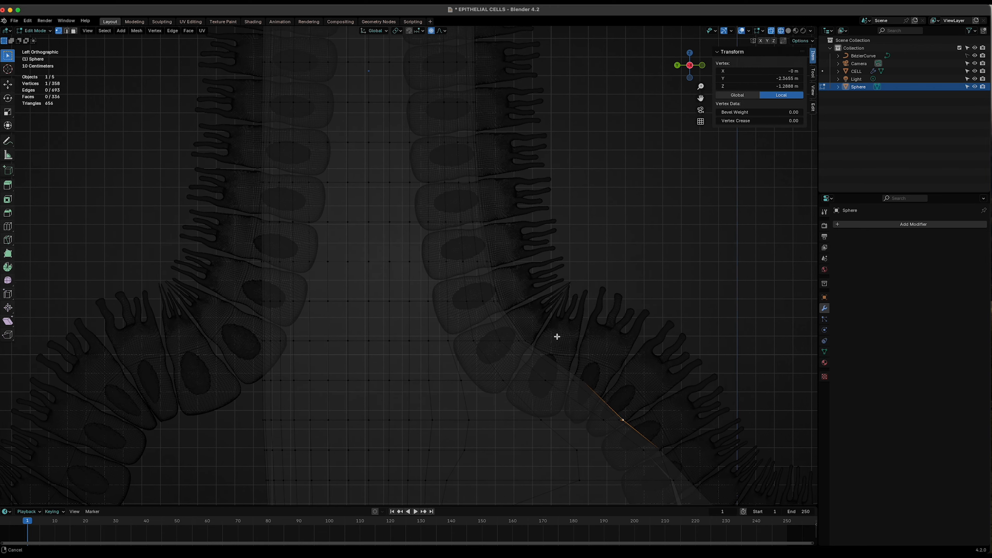
pyautogui.click(505, 315)
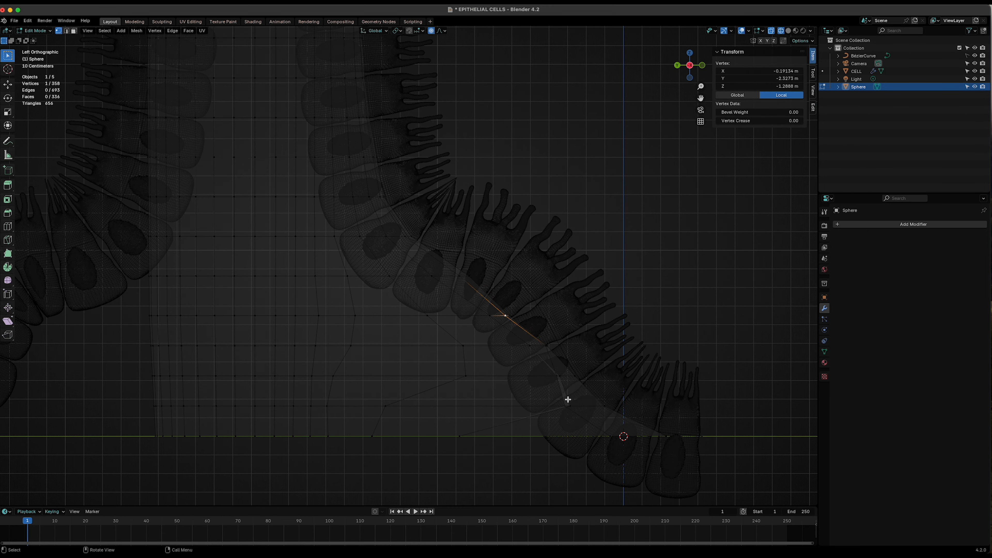
pyautogui.moveTo(511, 333); pyautogui.dragTo(415, 360, button='middle')
pyautogui.click(322, 350)
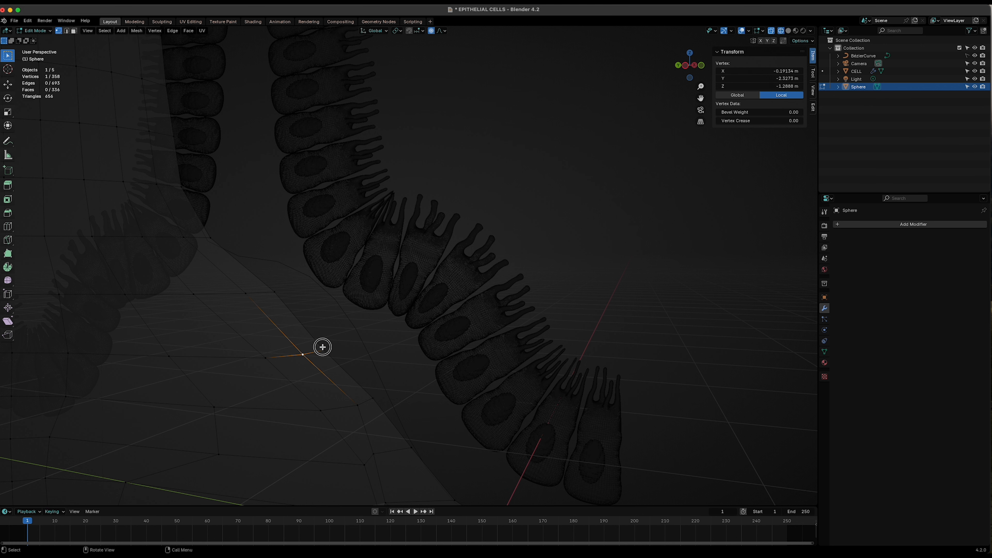
pyautogui.click(687, 67)
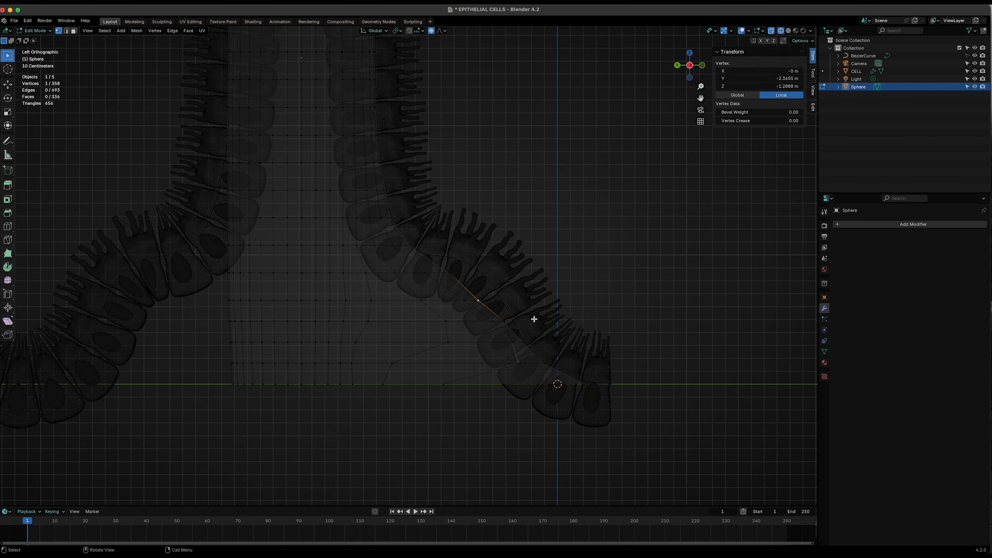
pyautogui.press('g')
pyautogui.scroll(-2, 534, 318)
pyautogui.scroll(3, 534, 318)
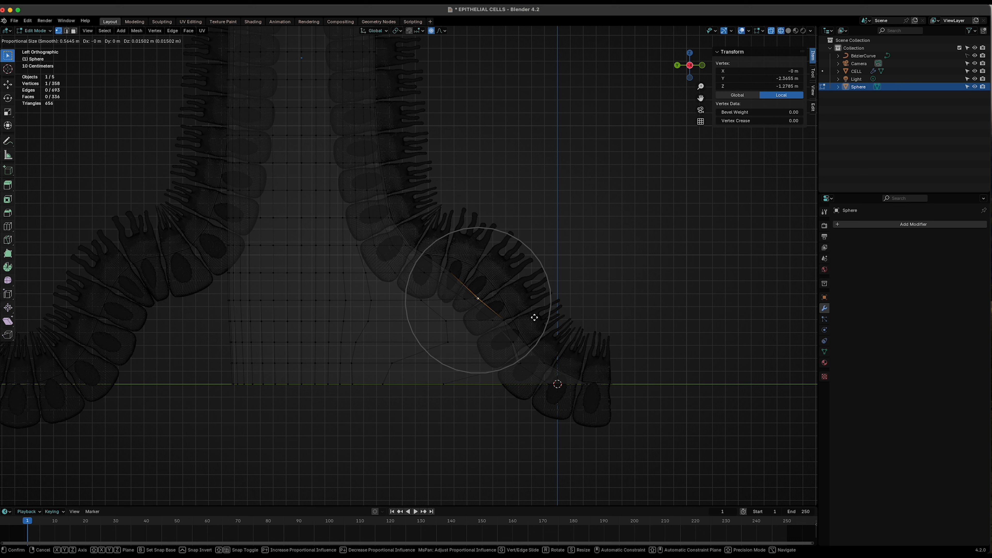
pyautogui.scroll(4, 534, 317)
pyautogui.press('y')
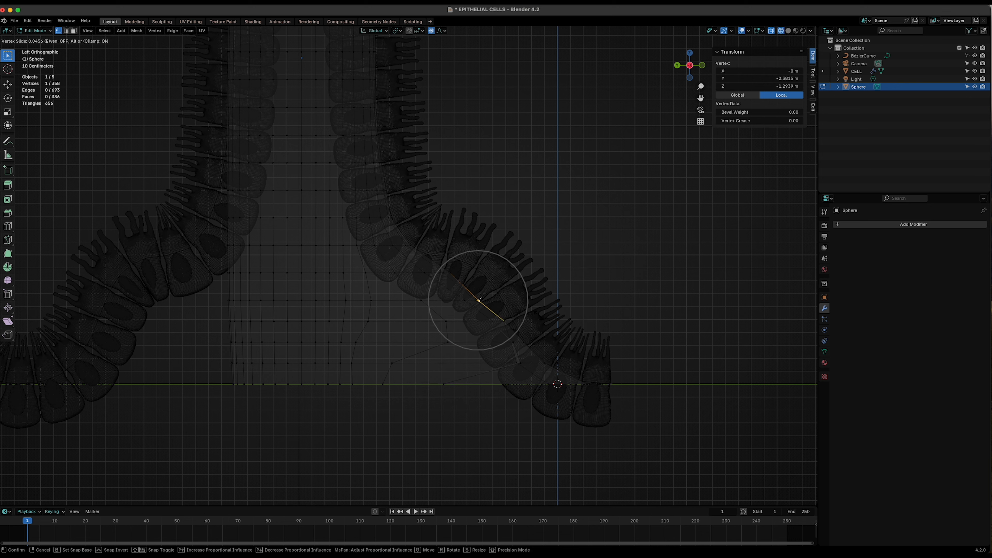
pyautogui.scroll(-5, 553, 313)
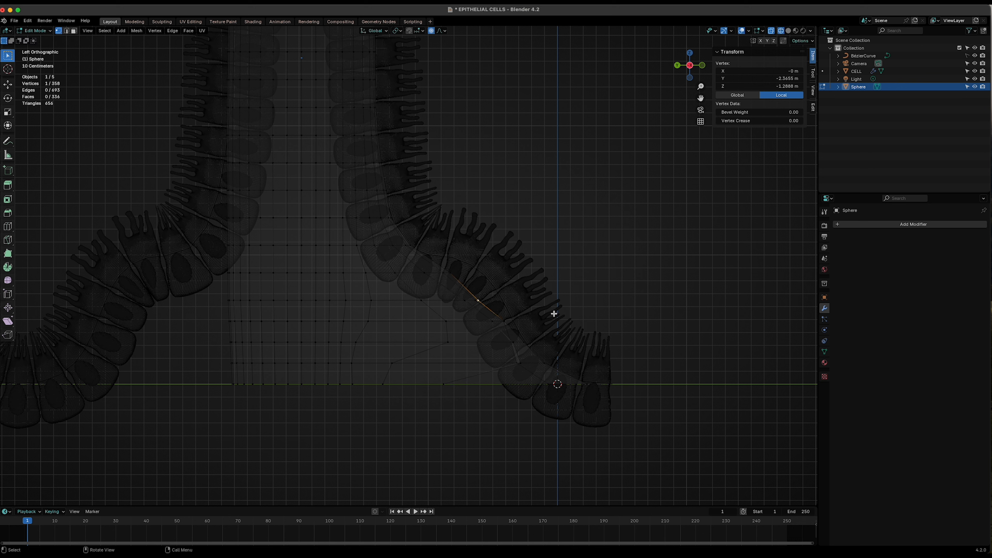
pyautogui.click(569, 313)
# - Select a higher vertex on the slope and move it along Y to smooth the flare against the cells
pyautogui.click(458, 273)
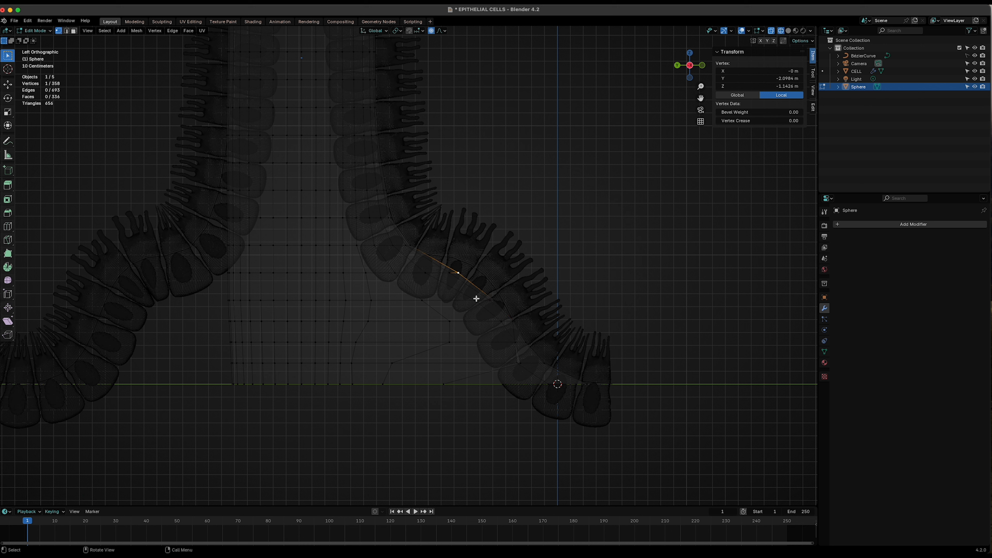
pyautogui.press('g')
pyautogui.press('y')
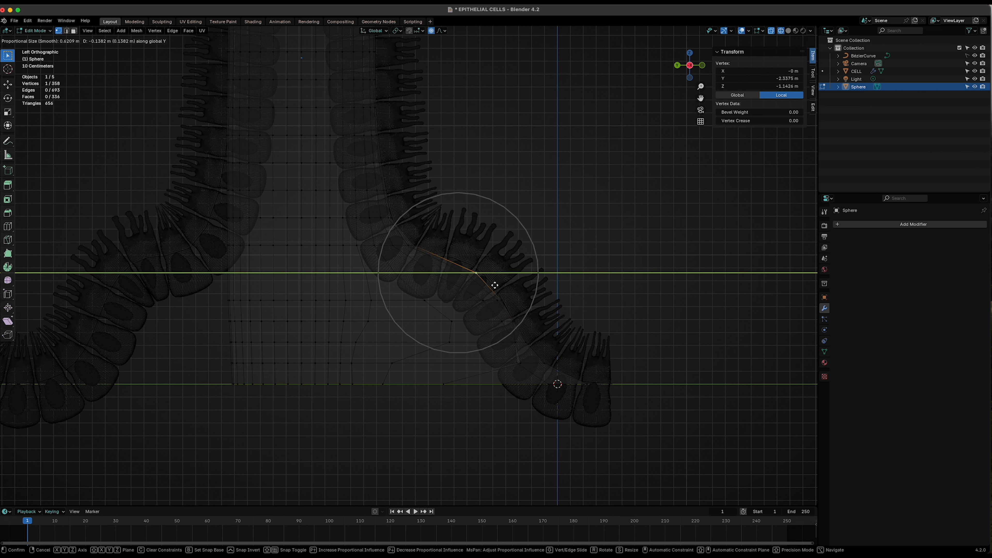
pyautogui.click(497, 284)
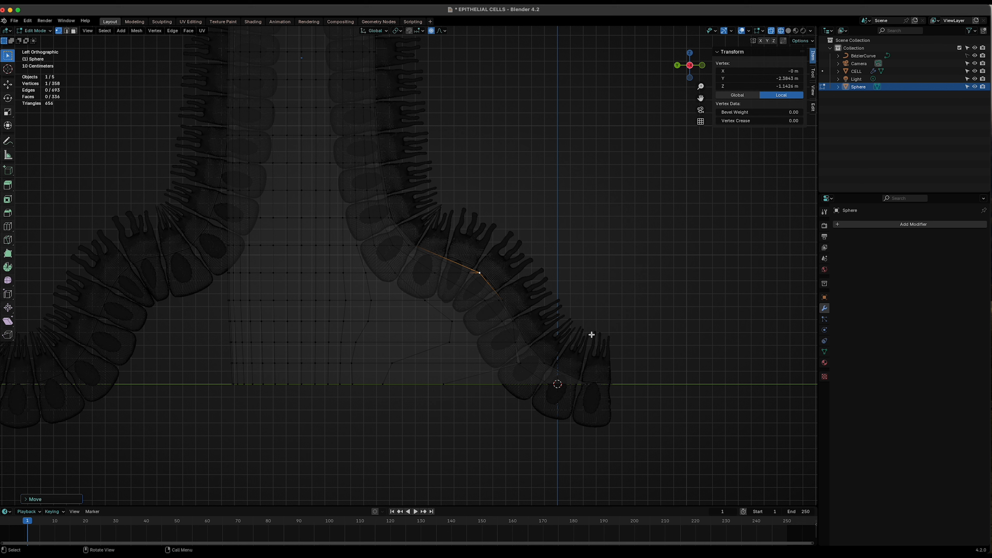
# - Deselect everything, turn off X-ray and orbit around to inspect the shaped mesh in solid view
pyautogui.click(568, 148)
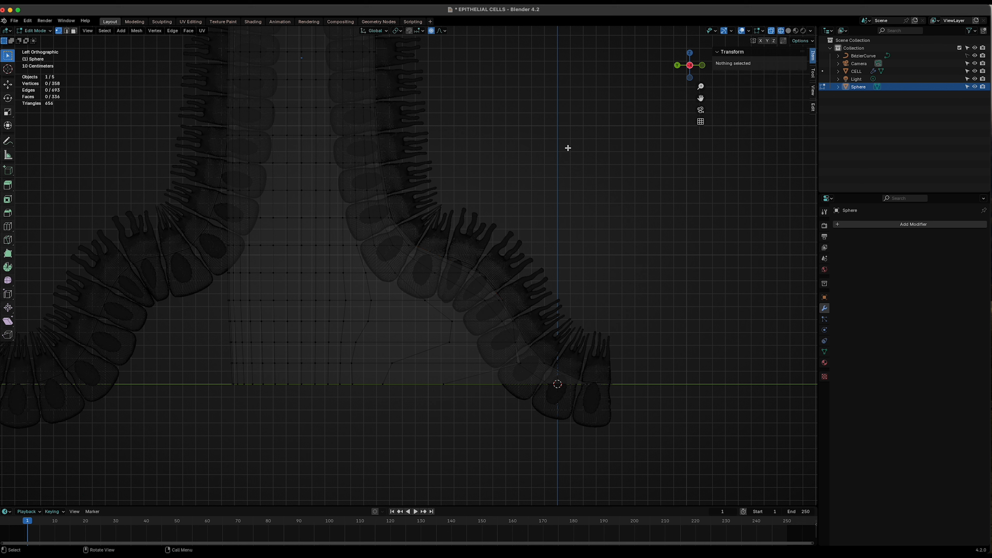
pyautogui.click(789, 31)
pyautogui.scroll(-2, 498, 328)
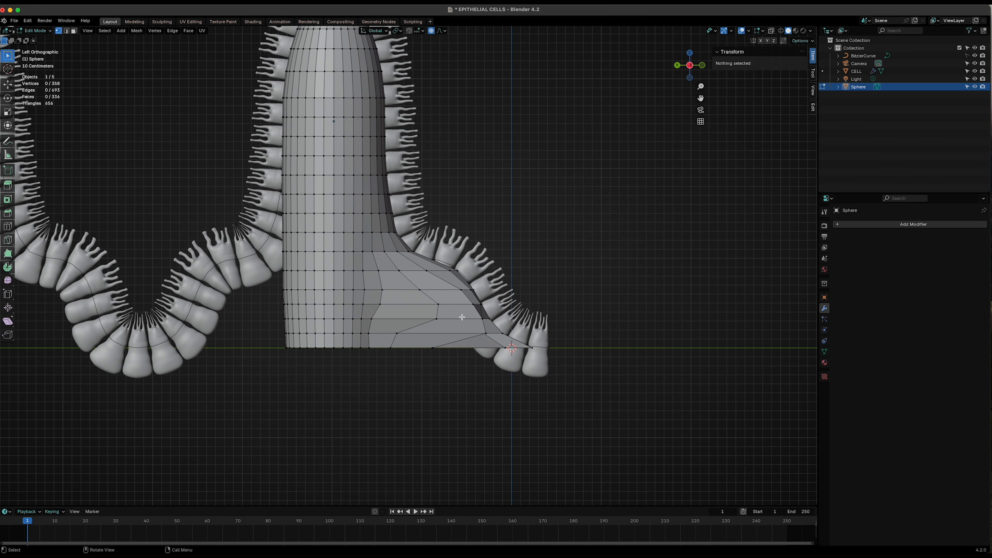
pyautogui.moveTo(449, 329); pyautogui.dragTo(352, 363, button='middle')
pyautogui.scroll(4, 293, 323)
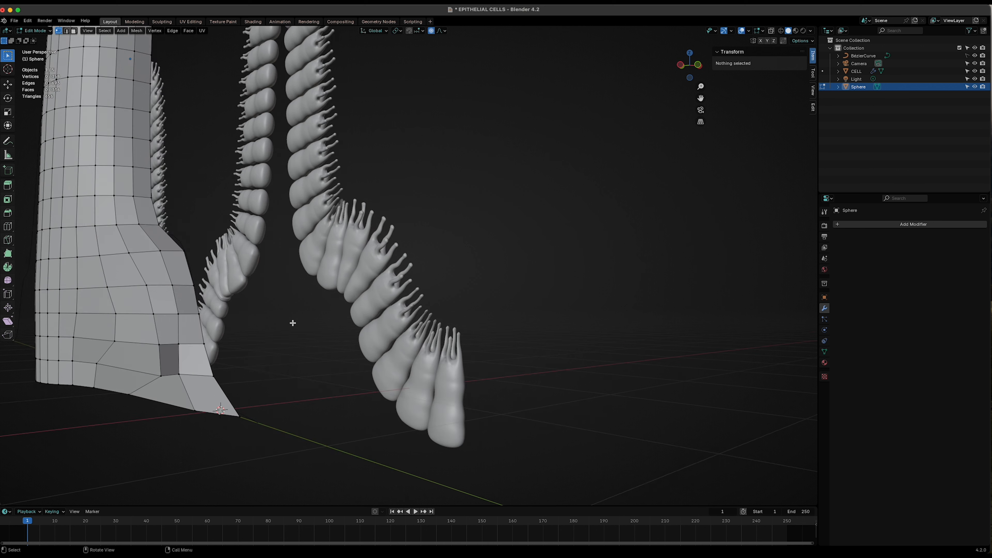
# - Select the bottom corner vertex of the flare and move it along X in two passes to tuck it inward
pyautogui.click(179, 375)
pyautogui.scroll(-5, 308, 414)
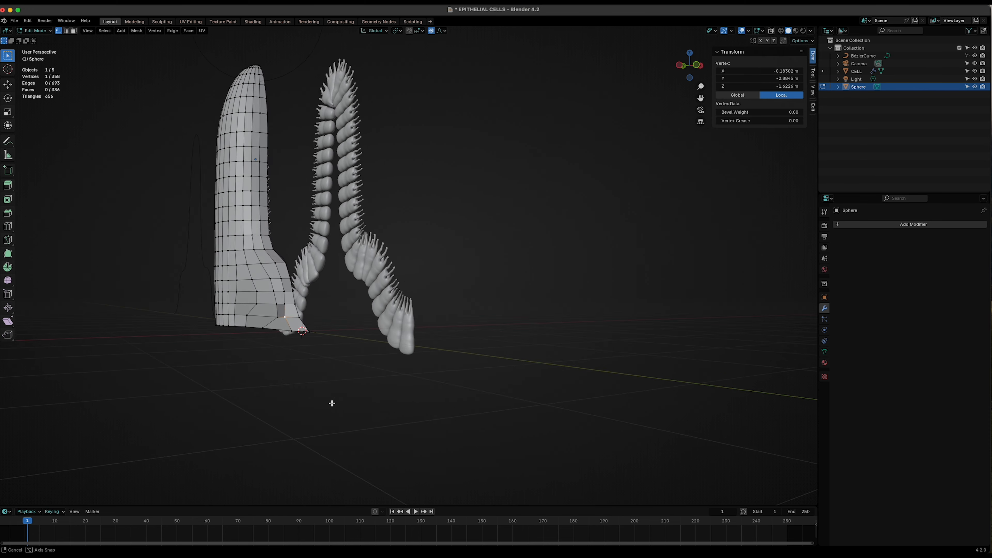
pyautogui.moveTo(329, 403); pyautogui.dragTo(317, 411, button='middle')
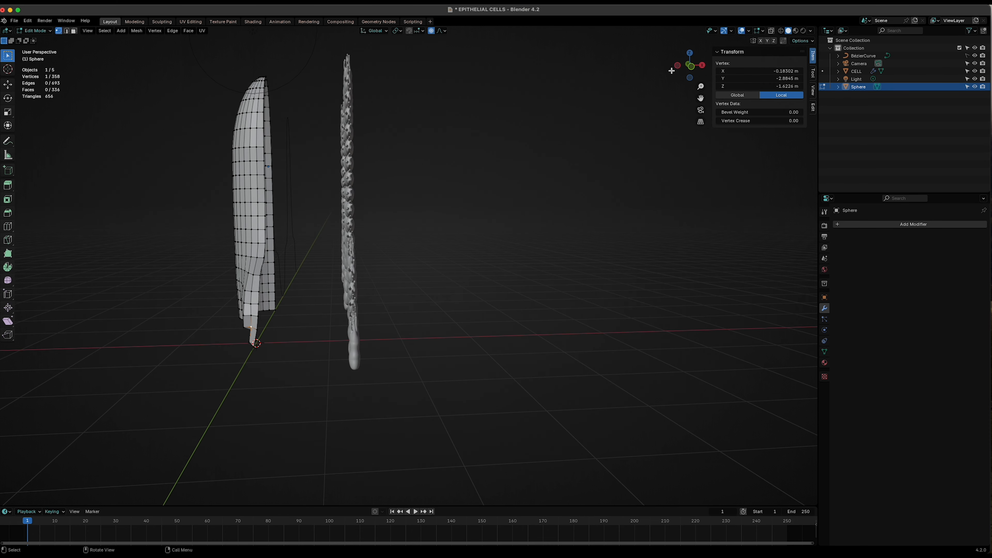
pyautogui.click(690, 66)
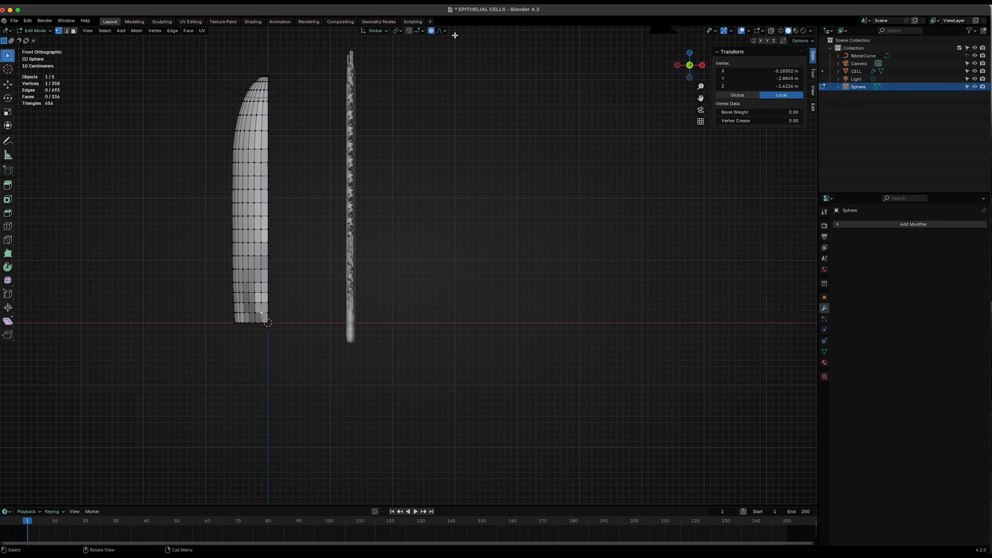
pyautogui.click(431, 30)
pyautogui.scroll(6, 237, 371)
pyautogui.keyDown('shift'); pyautogui.moveTo(7, 445); pyautogui.dragTo(438, 361, button='middle'); pyautogui.keyUp('shift')
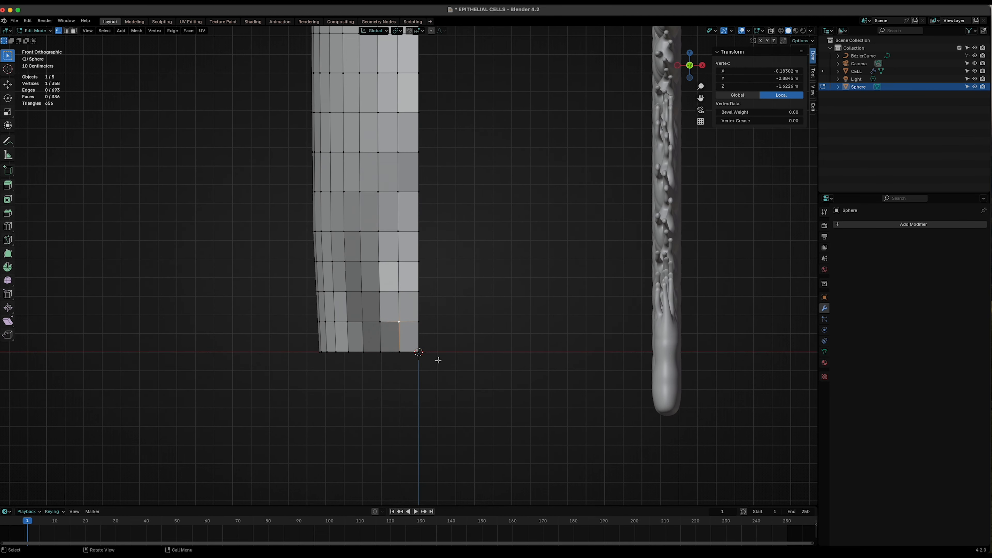
pyautogui.press('g')
pyautogui.press('x')
pyautogui.click(400, 381)
pyautogui.moveTo(401, 381); pyautogui.dragTo(449, 397, button='middle')
pyautogui.press('g')
pyautogui.press('x')
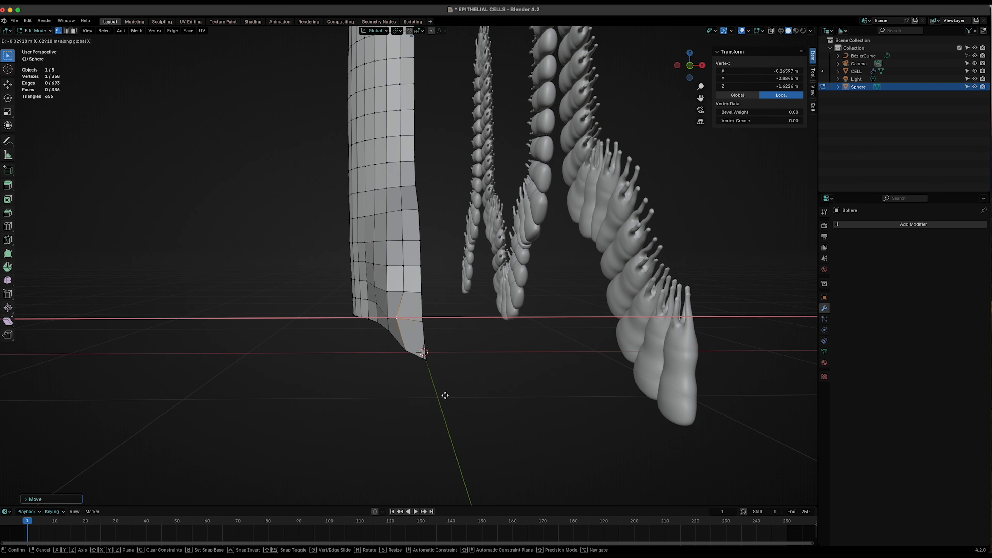
pyautogui.click(444, 394)
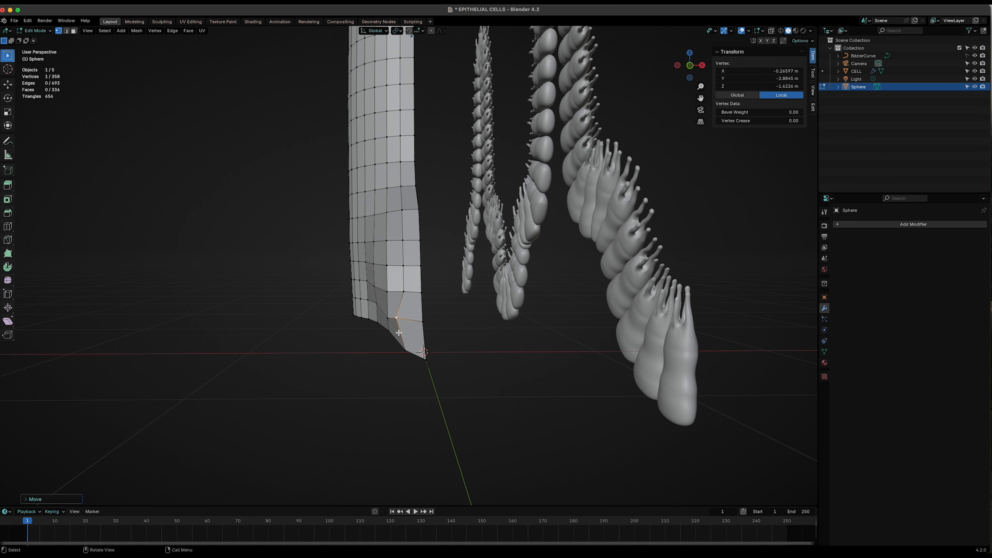
# - Select the vertex above the flare's bottom corner and move it inward along X in front view
pyautogui.click(388, 319)
pyautogui.press('g')
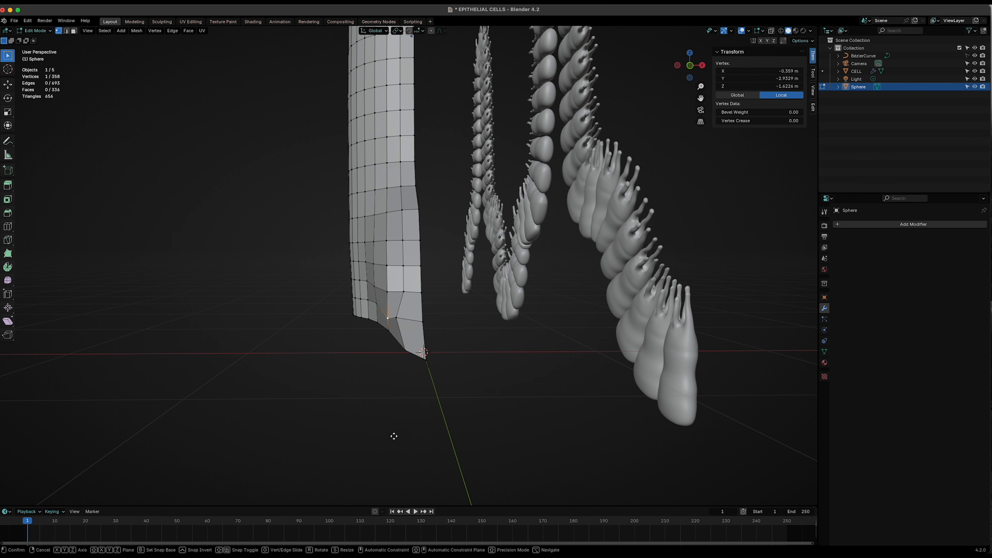
pyautogui.press('x')
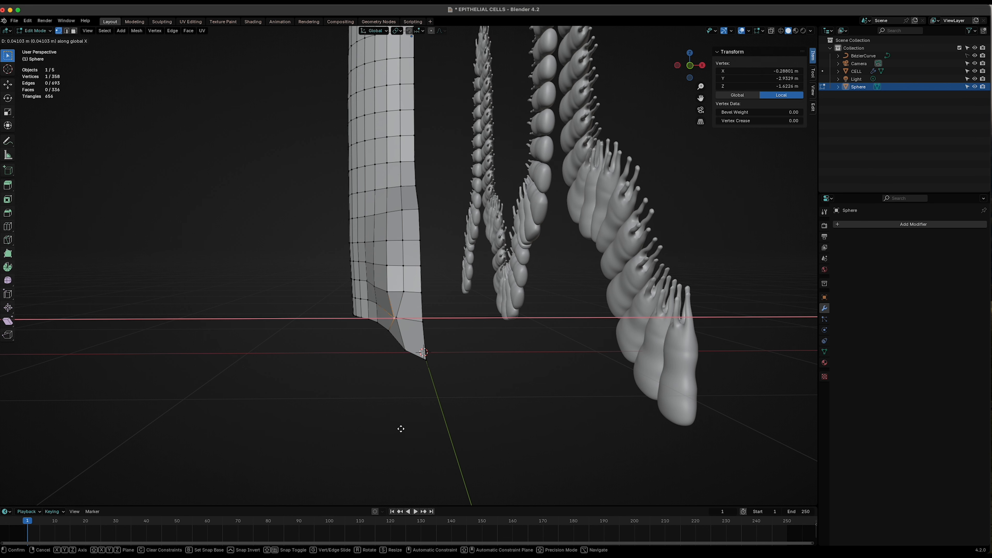
pyautogui.rightClick(399, 429)
pyautogui.click(690, 66)
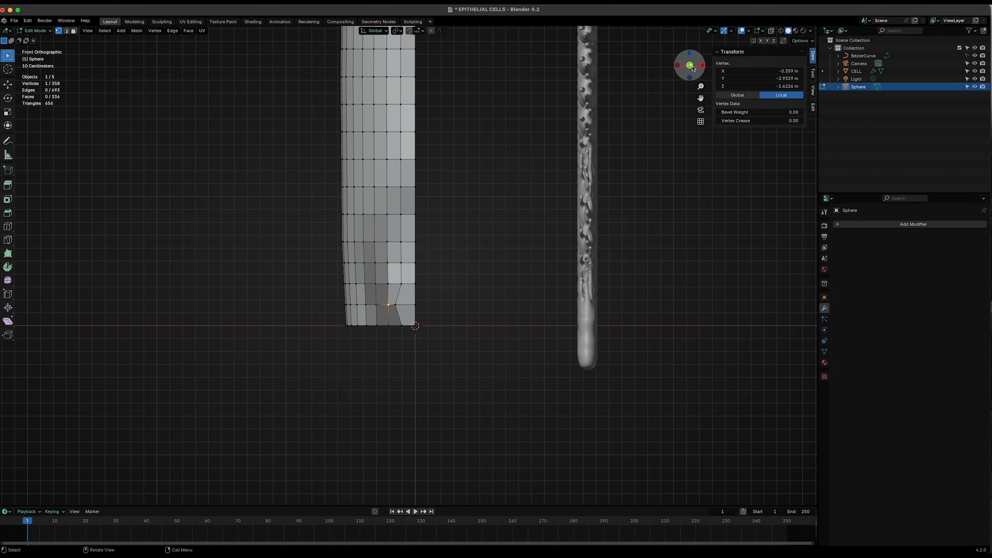
pyautogui.press('g')
pyautogui.press('x')
pyautogui.click(345, 347)
pyautogui.moveTo(344, 346); pyautogui.dragTo(458, 353, button='middle')
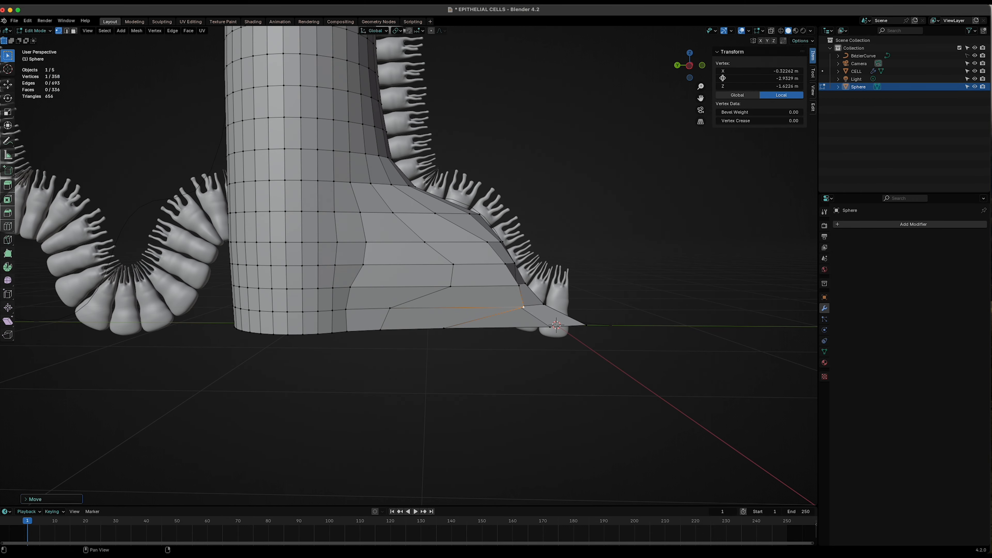
# - Switch to the side view and move the same vertex along Y to pull it toward the cells
pyautogui.click(691, 67)
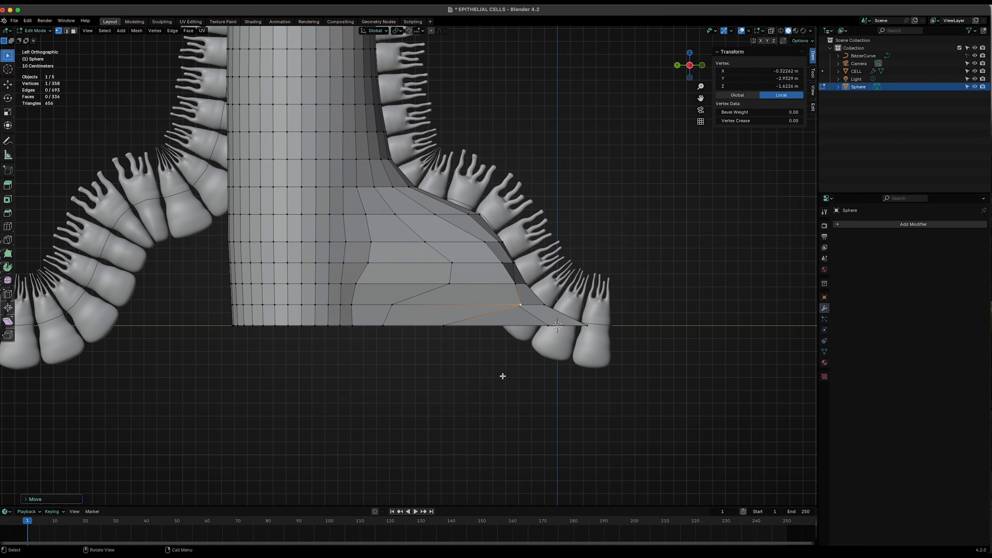
pyautogui.press('g')
pyautogui.press('y')
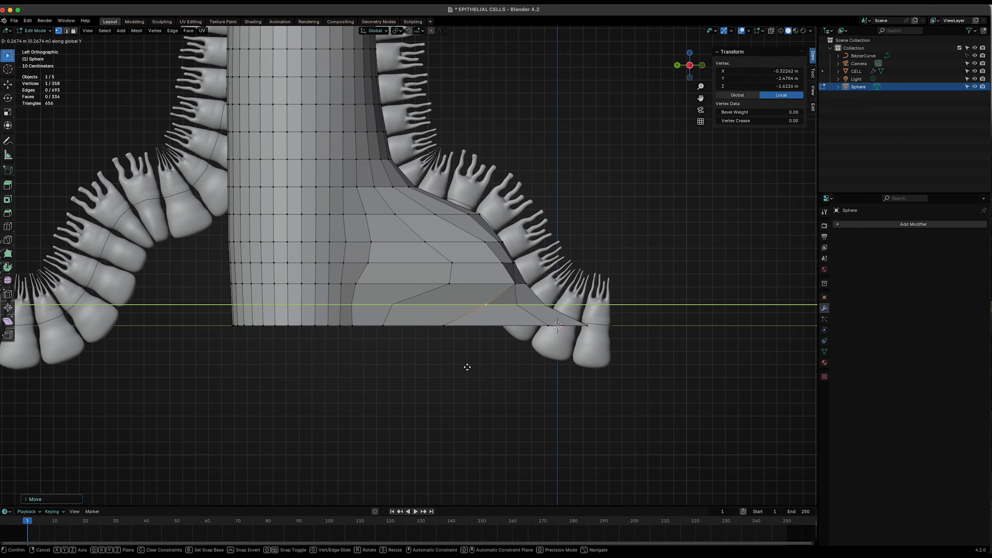
pyautogui.click(461, 365)
pyautogui.moveTo(461, 366); pyautogui.dragTo(442, 376, button='middle')
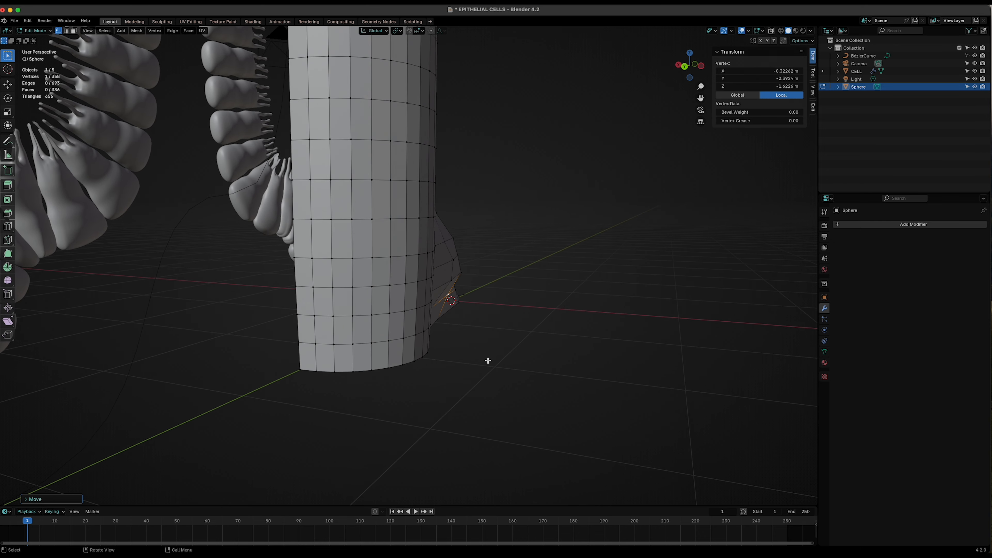
# - Move the vertex along X once more to tuck the flare's edge inward
pyautogui.moveTo(463, 329); pyautogui.dragTo(389, 327, button='middle')
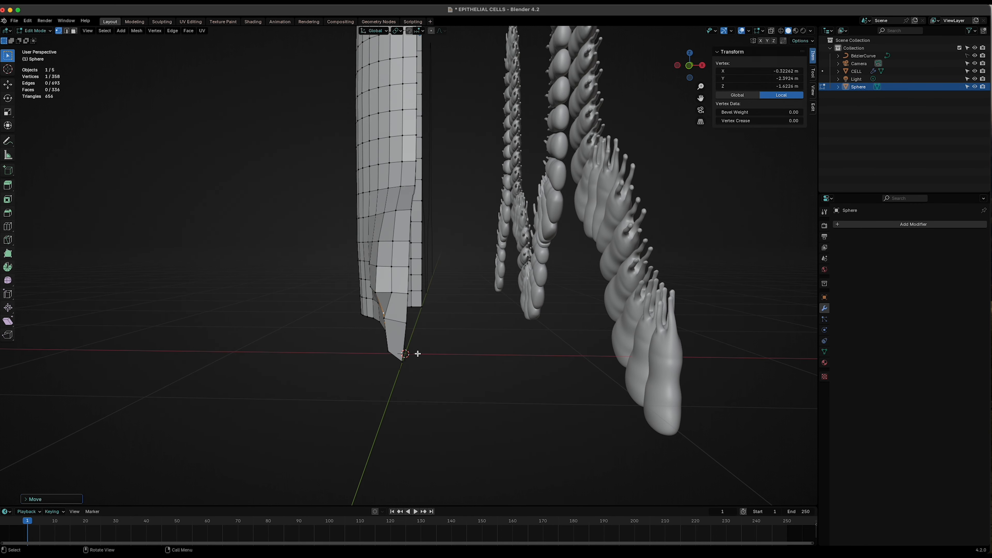
pyautogui.press('g')
pyautogui.press('x')
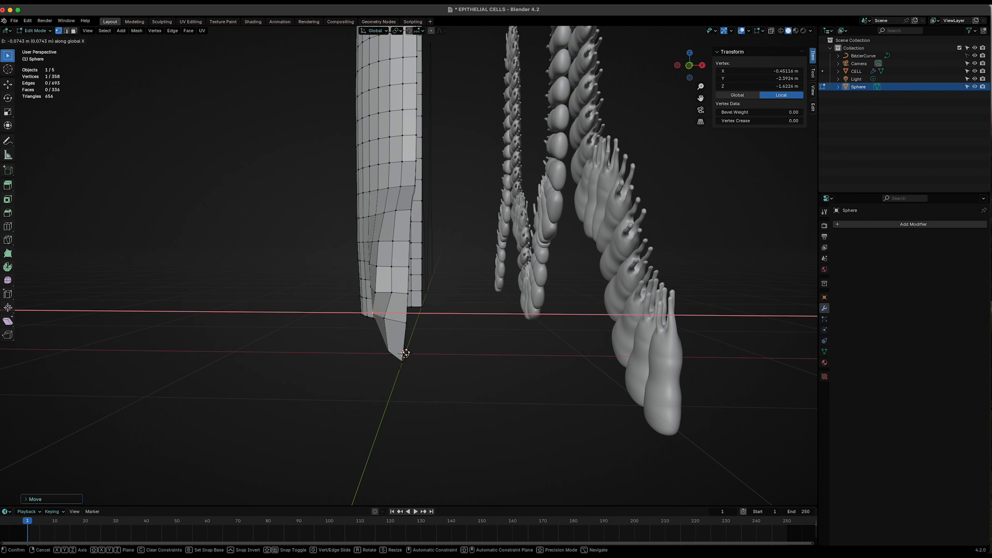
pyautogui.click(406, 353)
pyautogui.moveTo(374, 351)
pyautogui.mouseDown(button='middle')
pyautogui.moveTo(395, 345)
pyautogui.moveTo(376, 358)
pyautogui.mouseUp(button='middle')
pyautogui.moveTo(409, 330); pyautogui.dragTo(452, 328, button='middle')
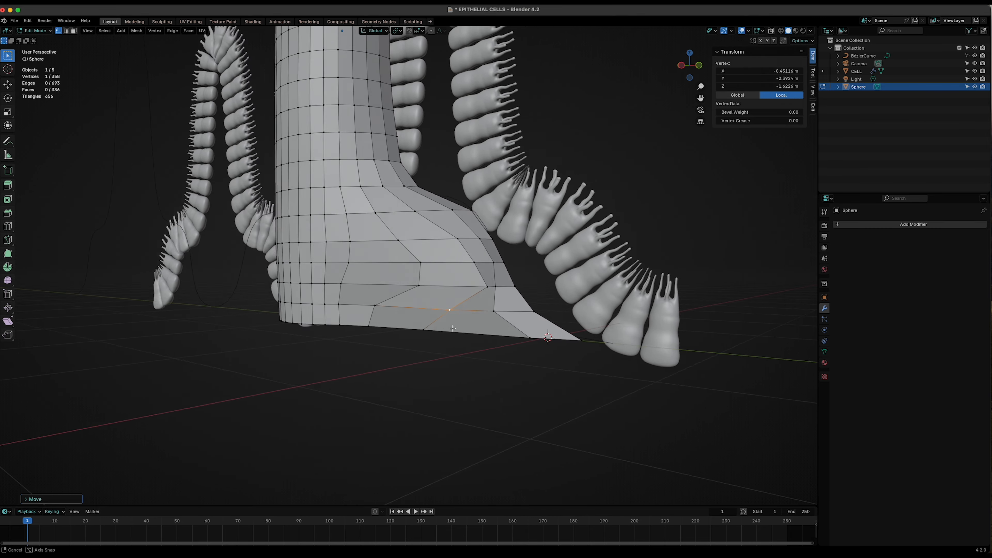
# - Orbit and zoom around the flare, leaving and re-entering Edit Mode to inspect the shape
pyautogui.scroll(-5, 354, 317)
pyautogui.moveTo(350, 306); pyautogui.dragTo(308, 233, button='middle')
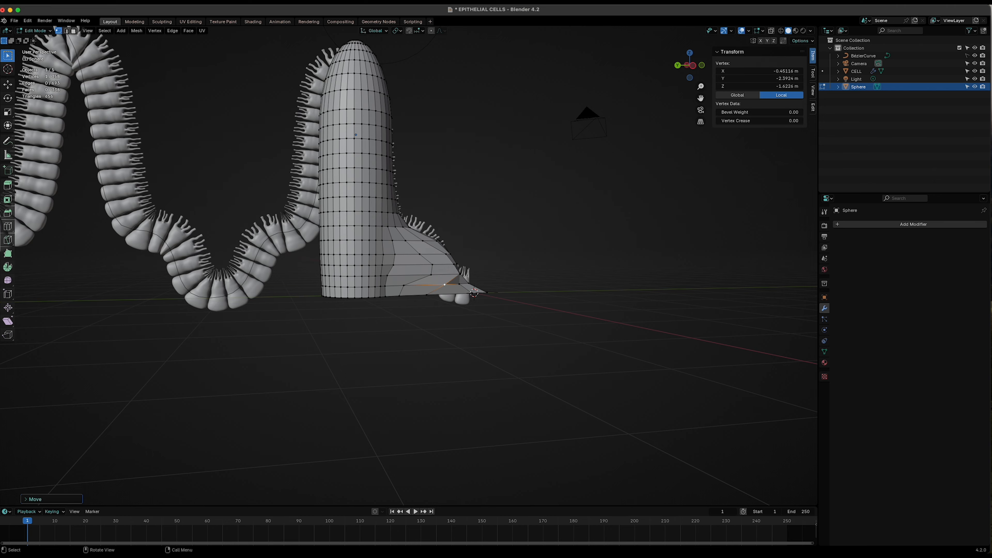
pyautogui.press('Tab')
pyautogui.moveTo(273, 430); pyautogui.dragTo(363, 417, button='middle')
pyautogui.scroll(1, 398, 358)
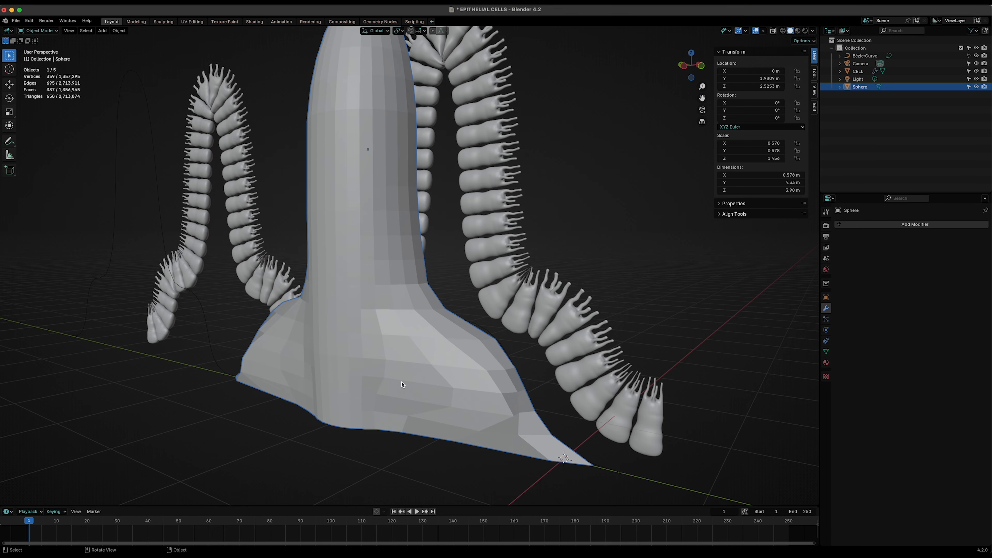
pyautogui.press('Tab')
pyautogui.moveTo(402, 385); pyautogui.dragTo(452, 414, button='middle')
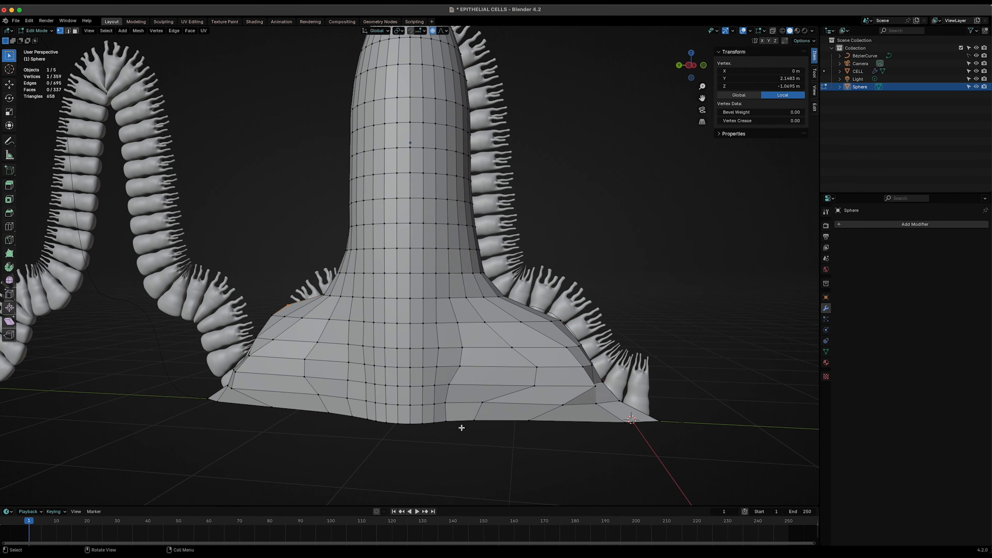
# - Add two sets of 3 loop cuts through the front of the flared base, then deselect
pyautogui.hotkey('ctrl', 'r')
pyautogui.scroll(2, 475, 385)
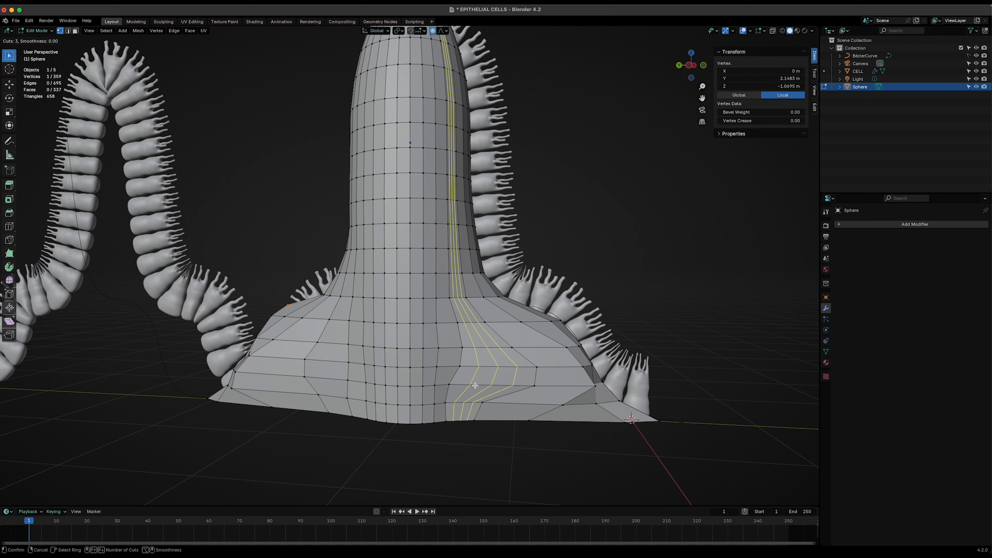
pyautogui.click(475, 385)
pyautogui.rightClick(475, 385)
pyautogui.click(472, 385)
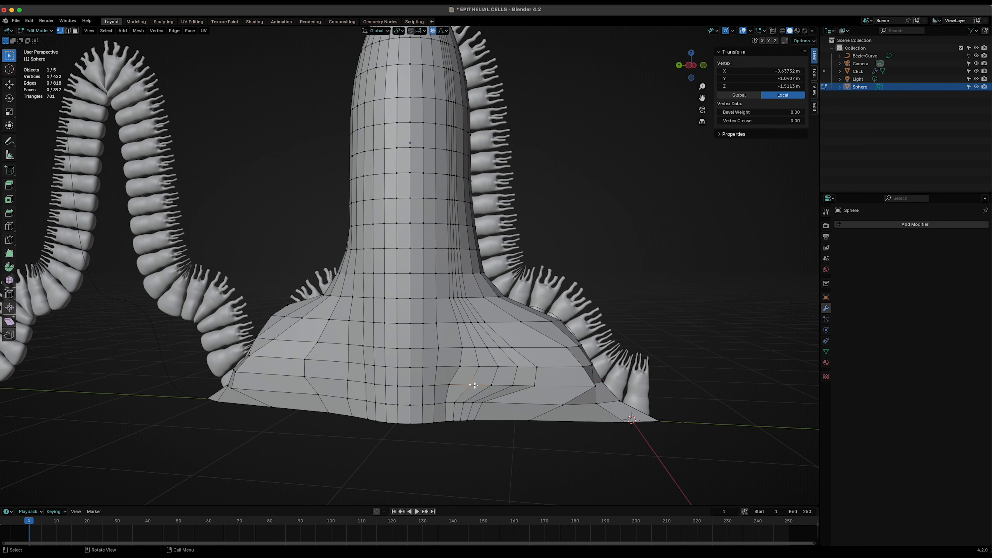
pyautogui.hotkey('ctrl', 'r')
pyautogui.click(554, 392)
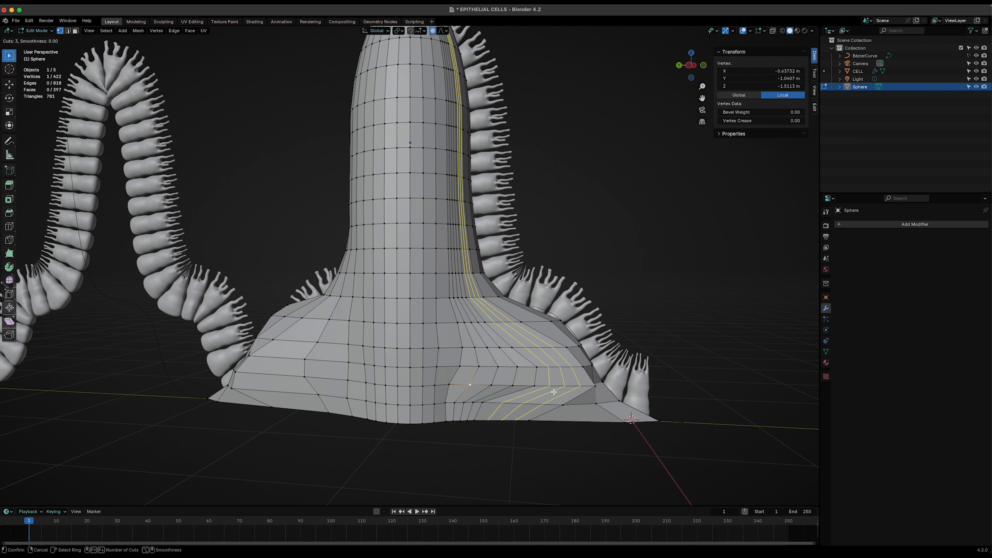
pyautogui.rightClick(554, 391)
pyautogui.moveTo(604, 432); pyautogui.dragTo(493, 451, button='middle')
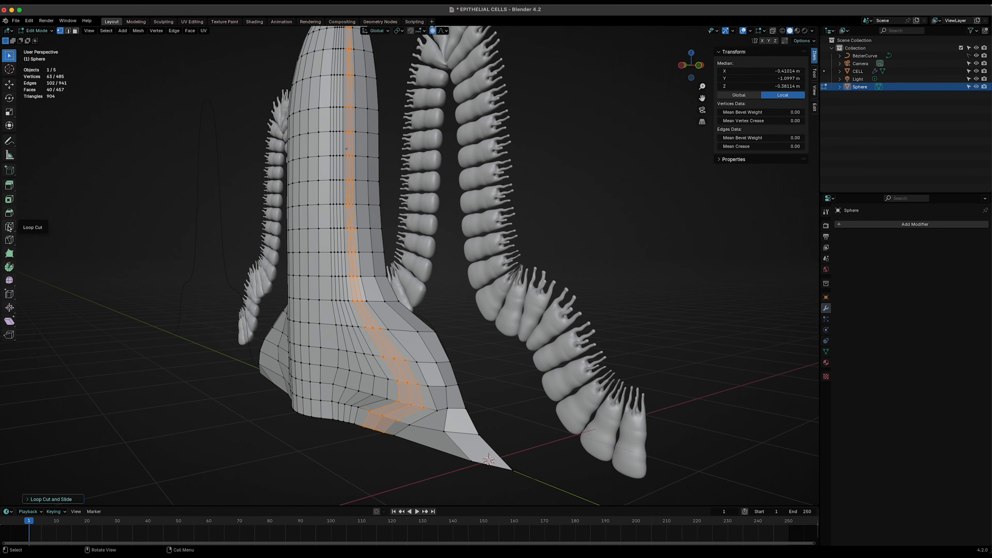
pyautogui.click(416, 475)
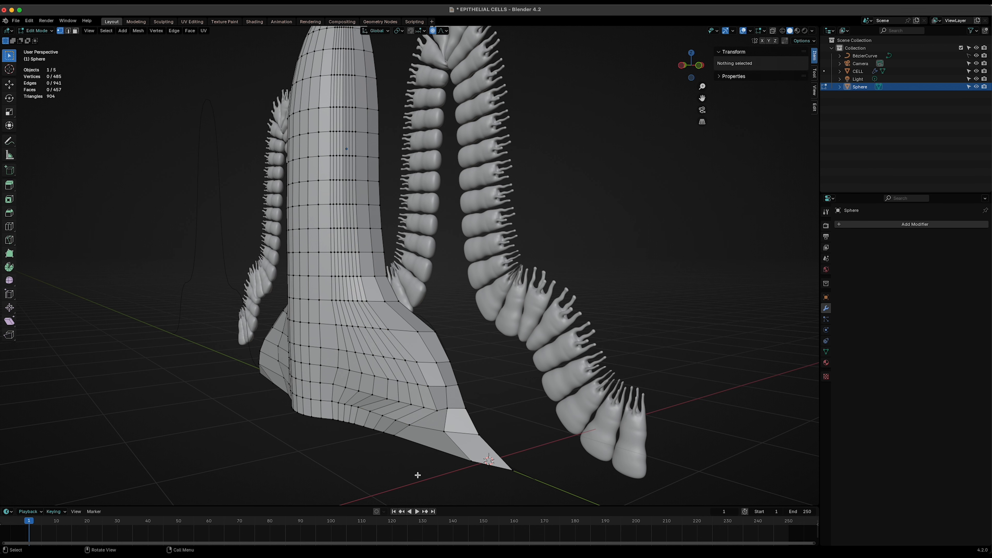
# - Add 2 loop cuts near the tip of the flare, then deselect
pyautogui.moveTo(417, 474); pyautogui.dragTo(422, 473, button='middle')
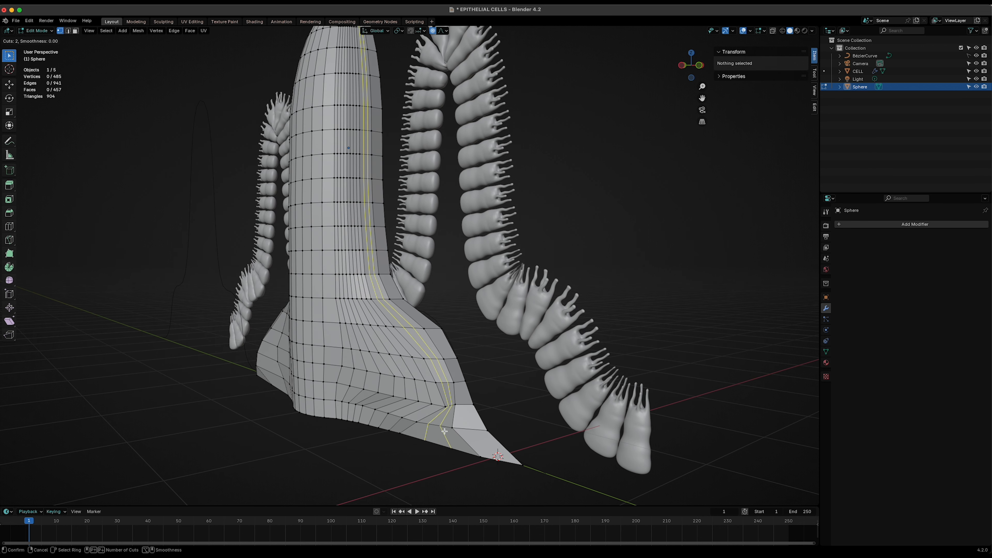
pyautogui.click(443, 431)
pyautogui.hotkey('ctrl', 'r')
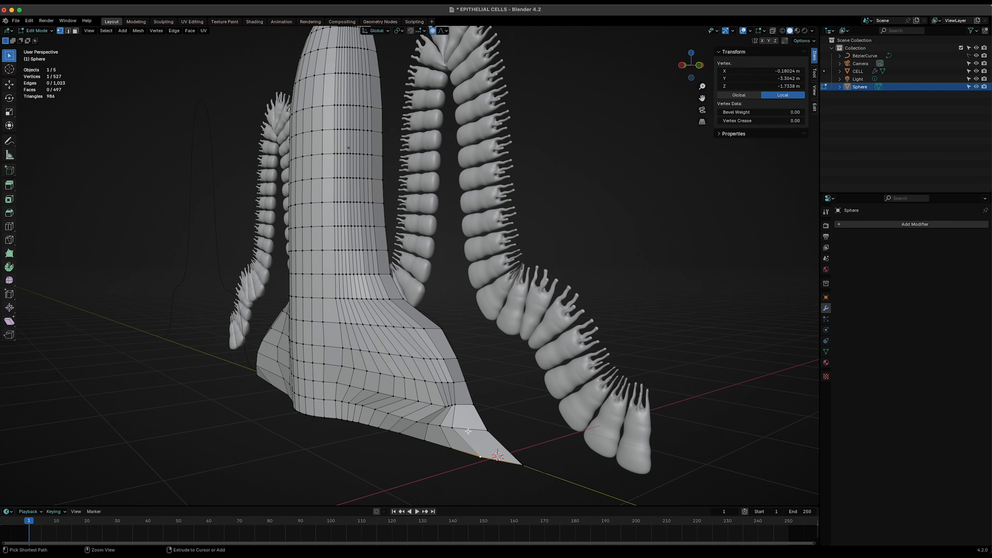
pyautogui.scroll(1, 478, 467)
pyautogui.click(468, 431)
pyautogui.click(467, 431)
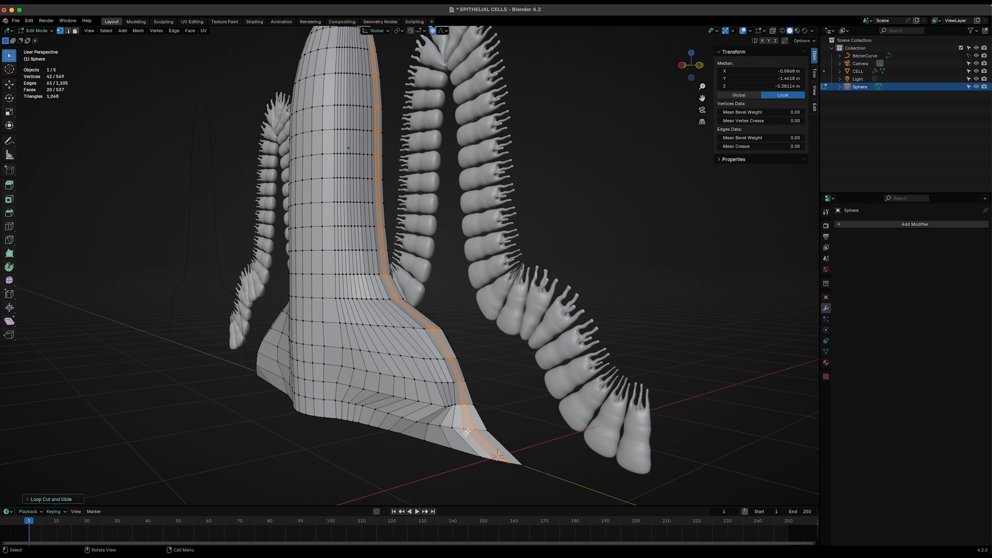
pyautogui.click(284, 463)
pyautogui.moveTo(285, 463); pyautogui.dragTo(361, 458, button='middle')
# - Add loop cuts across the left side of the flare, including a set of 4 cuts
pyautogui.hotkey('ctrl', 'r')
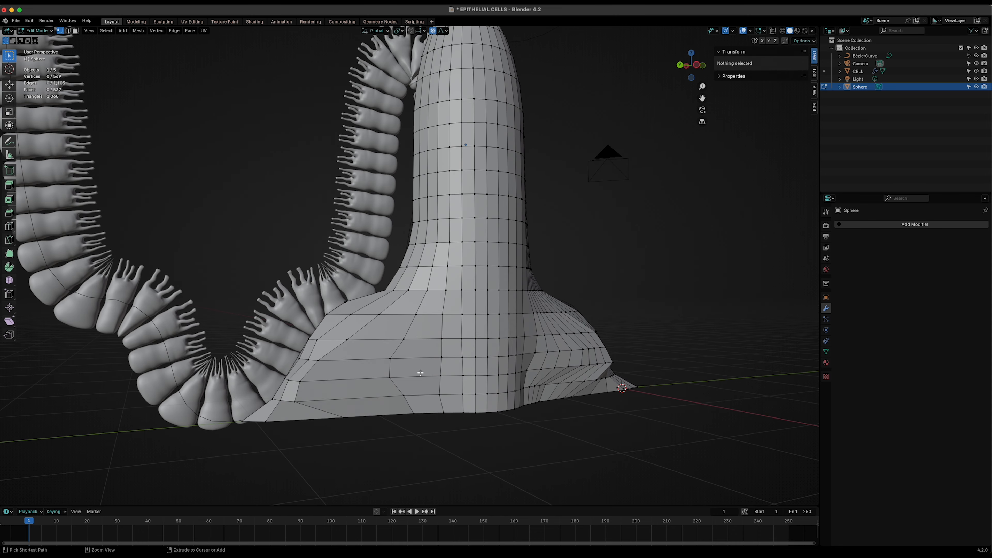
pyautogui.scroll(1, 416, 394)
pyautogui.click(419, 372)
pyautogui.click(419, 372)
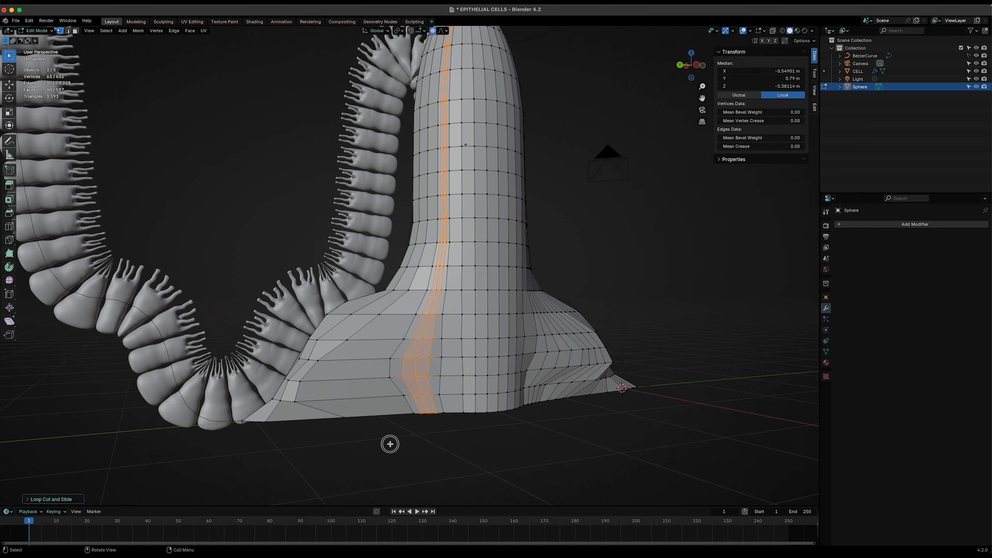
pyautogui.click(390, 444)
pyautogui.hotkey('ctrl', 'r')
pyautogui.scroll(3, 340, 394)
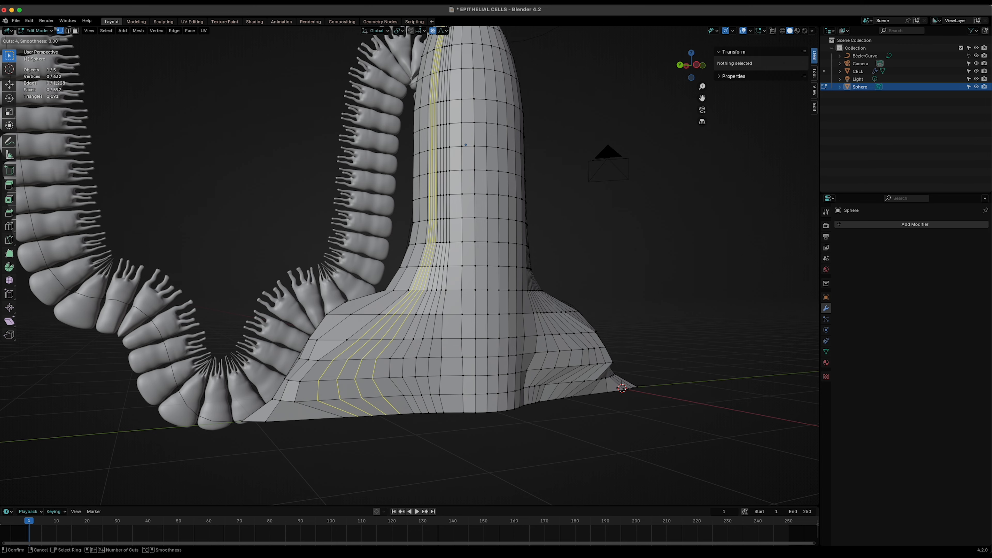
pyautogui.click(340, 394)
pyautogui.click(340, 394)
pyautogui.click(339, 454)
pyautogui.moveTo(338, 454); pyautogui.dragTo(361, 454, button='middle')
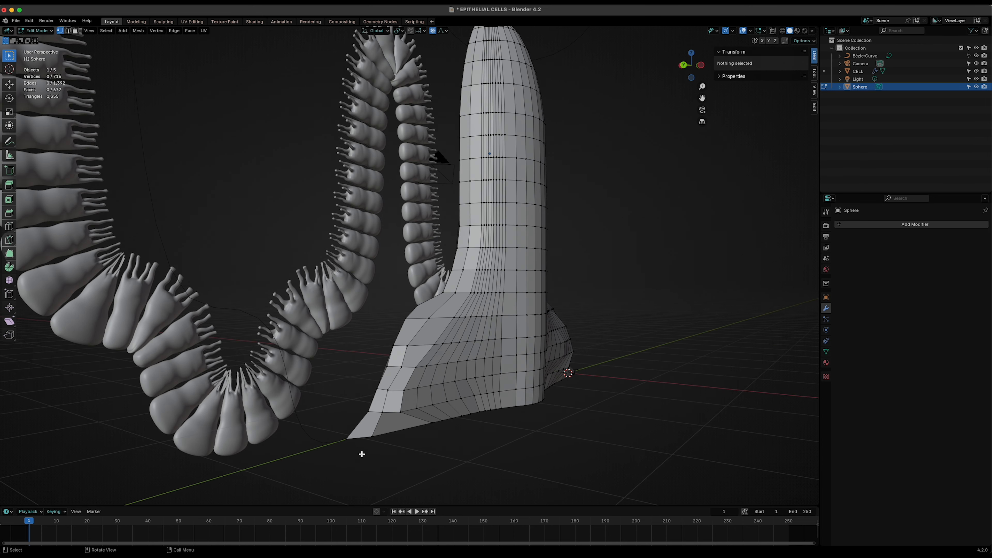
# - Add further loop cuts along the rear side of the flare and return to Object Mode
pyautogui.hotkey('ctrl', 'r')
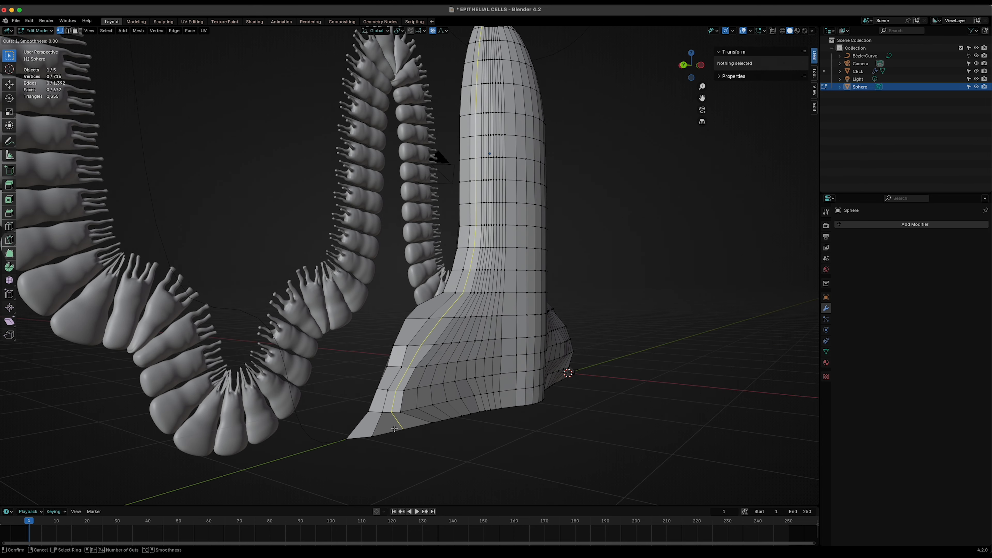
pyautogui.click(395, 428)
pyautogui.click(394, 428)
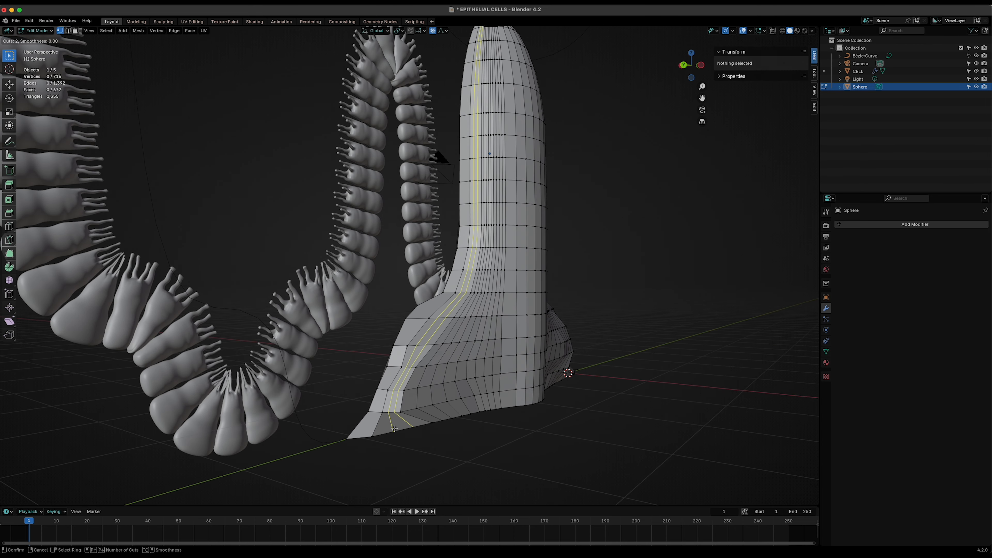
pyautogui.click(368, 463)
pyautogui.hotkey('ctrl', 'r')
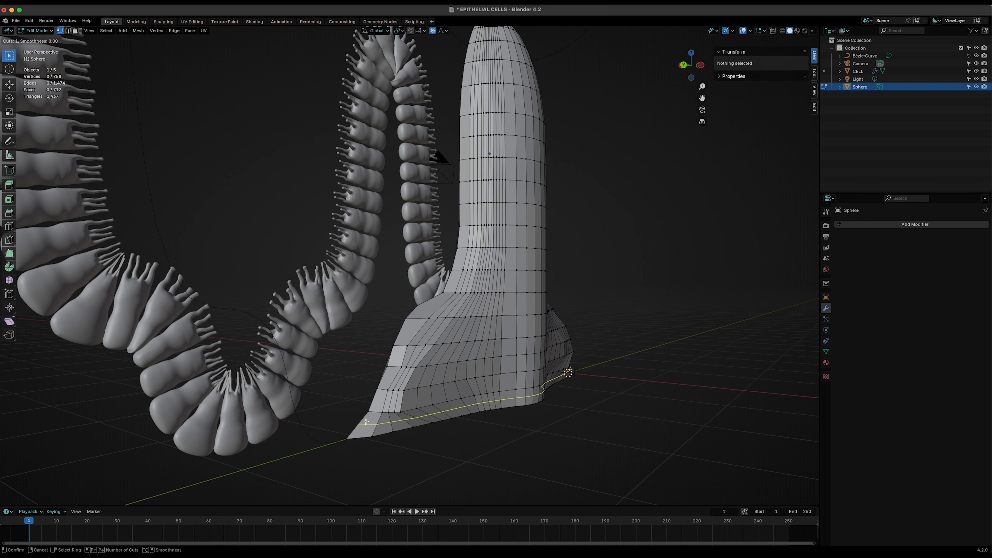
pyautogui.click(356, 457)
pyautogui.click(357, 457)
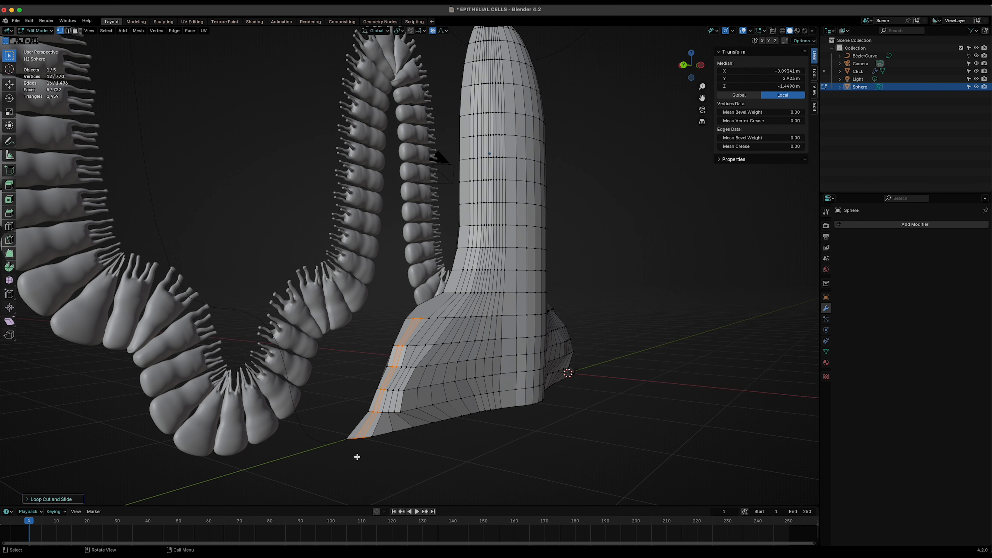
pyautogui.click(356, 456)
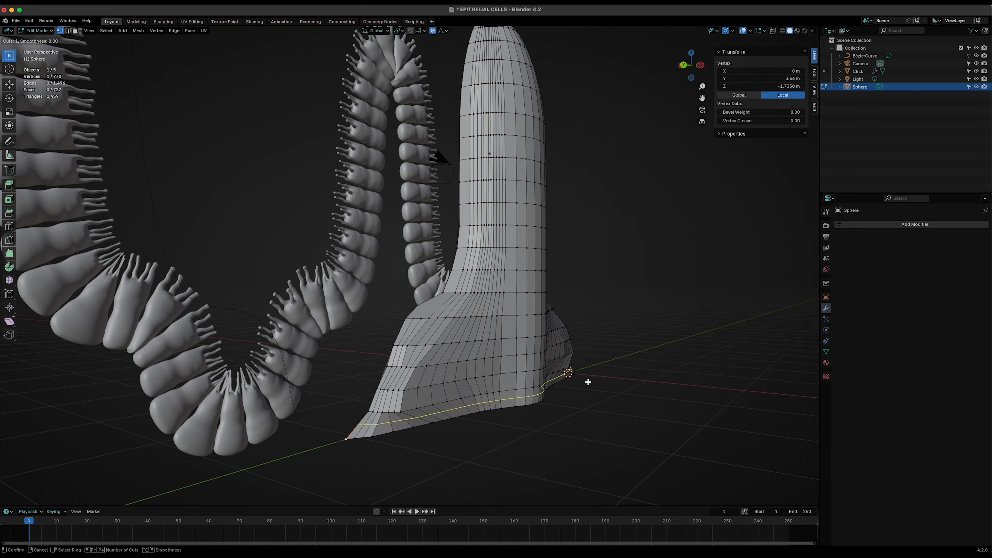
pyautogui.moveTo(598, 385); pyautogui.dragTo(533, 413, button='middle')
pyautogui.press('Tab')
pyautogui.moveTo(469, 414); pyautogui.dragTo(503, 408, button='middle')
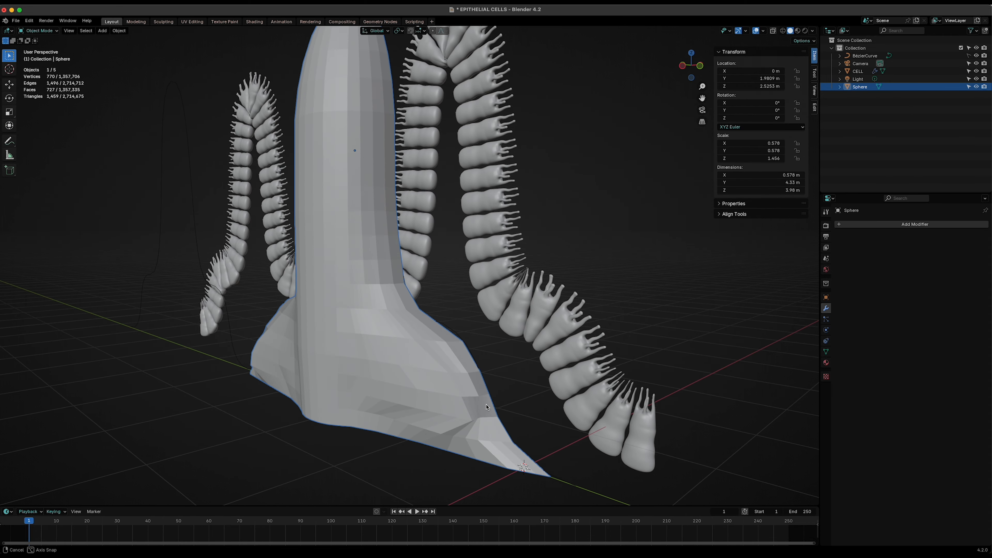
# - Shade the sphere smooth and add a Subdivision Surface modifier to it
pyautogui.rightClick(334, 348)
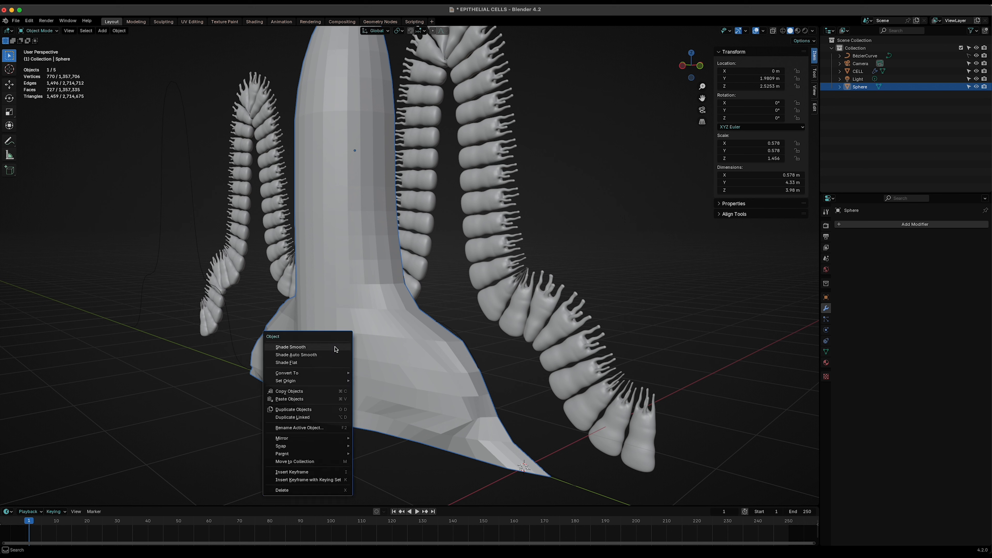
pyautogui.click(321, 349)
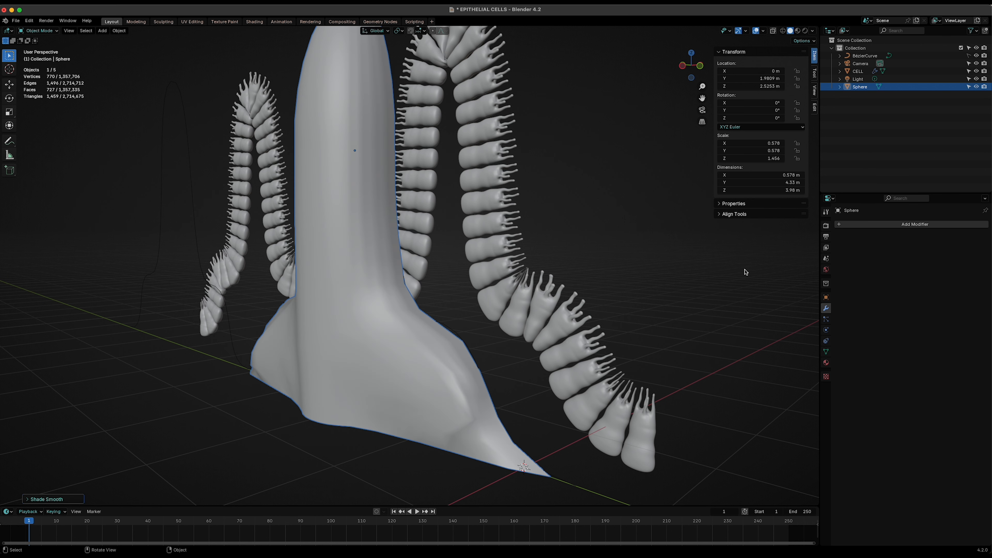
pyautogui.click(853, 225)
pyautogui.moveTo(831, 247)
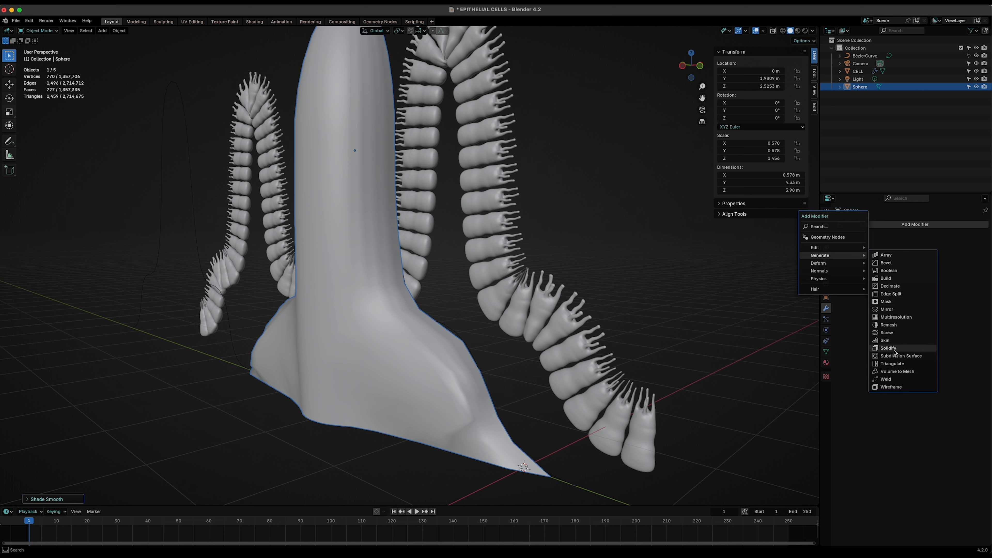
pyautogui.click(892, 356)
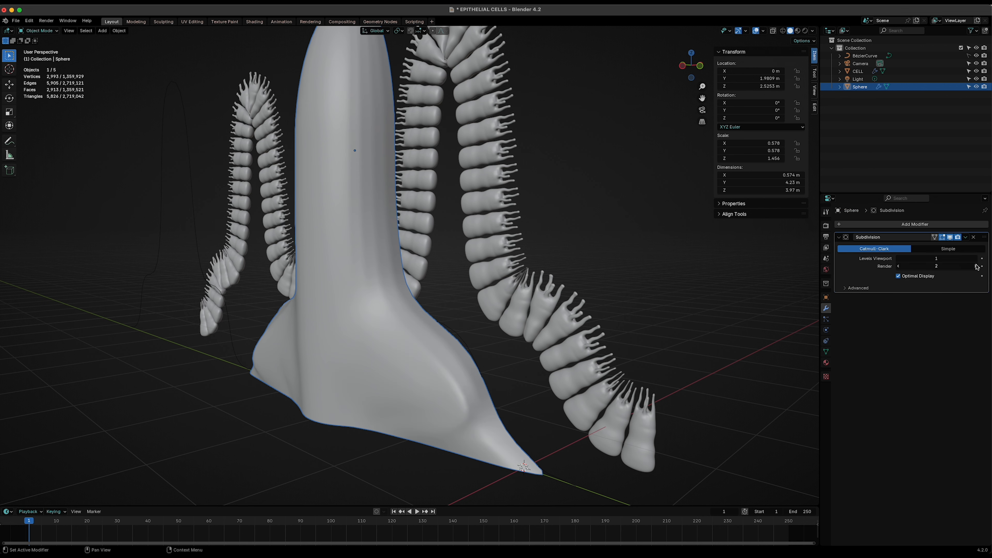
# - Set the sphere's Subdivision viewport level to 2 and add a Displace modifier
pyautogui.hotkey('ctrl', '2')
pyautogui.click(875, 225)
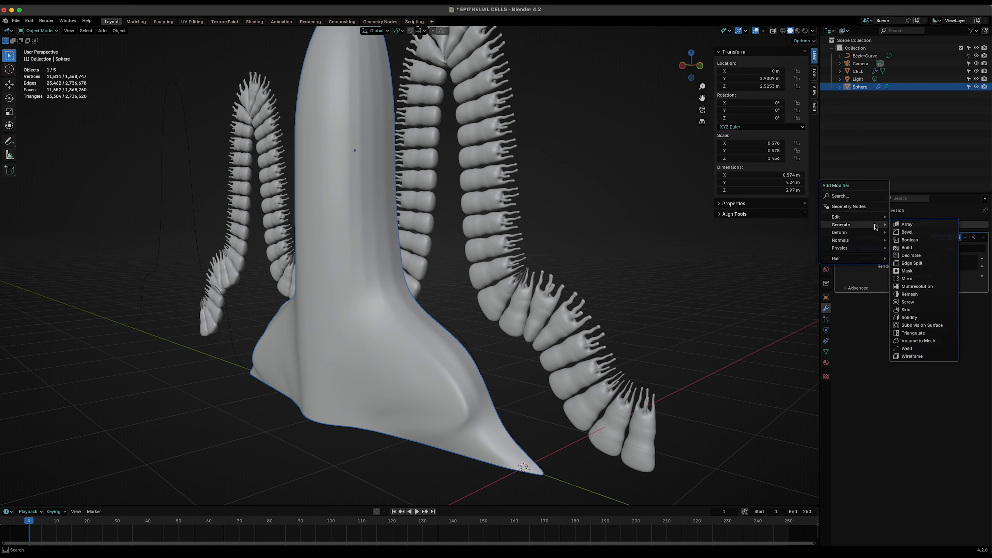
pyautogui.moveTo(854, 232)
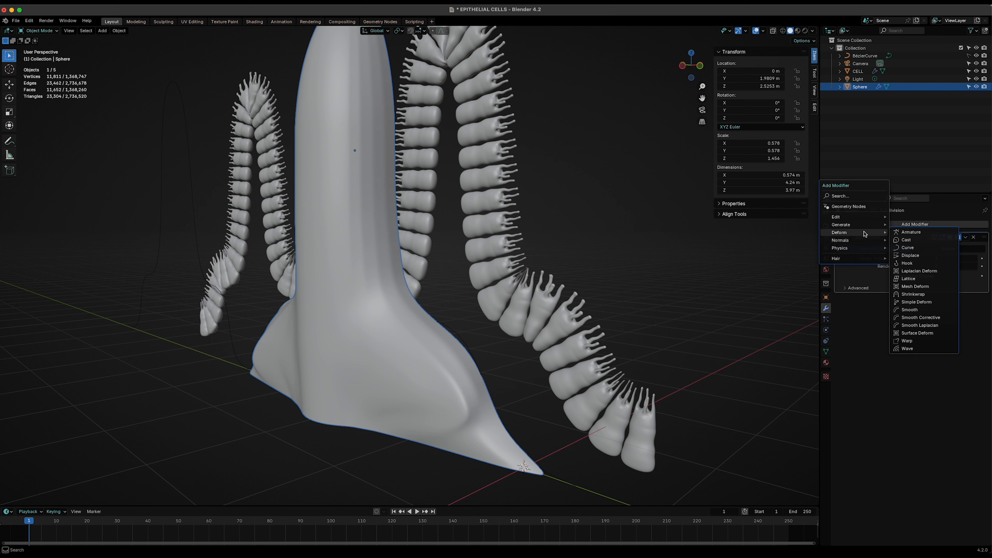
pyautogui.click(912, 255)
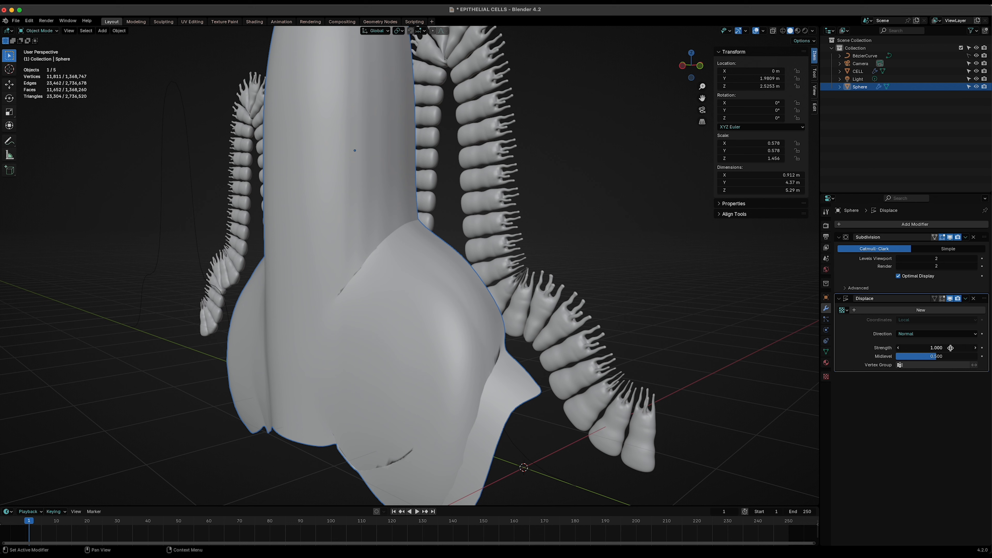
# - Create a new texture for the Displace modifier and set its strength to -0.100
pyautogui.click(898, 312)
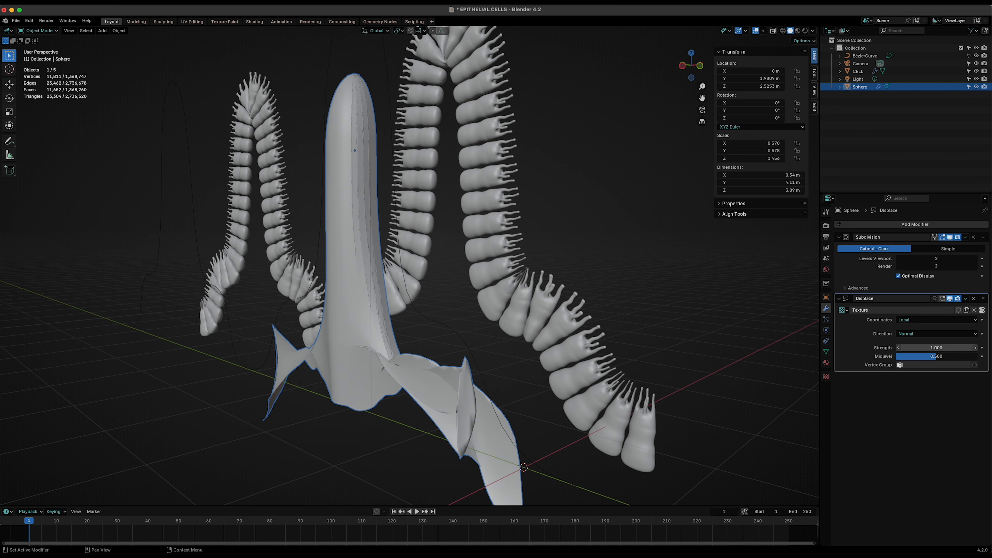
pyautogui.moveTo(950, 348); pyautogui.dragTo(922, 347)
pyautogui.click(898, 348)
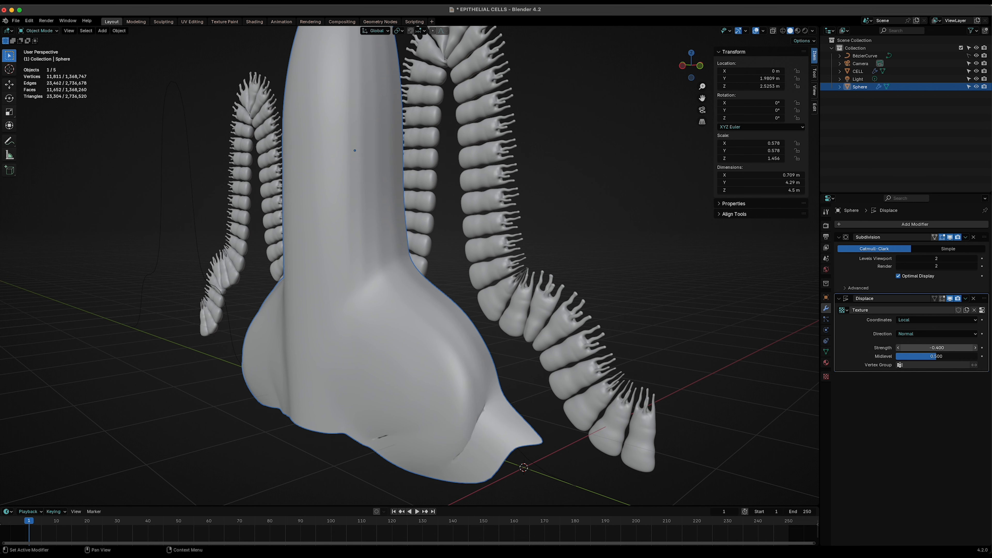
pyautogui.click(974, 348)
pyautogui.click(974, 348)
pyautogui.click(975, 347)
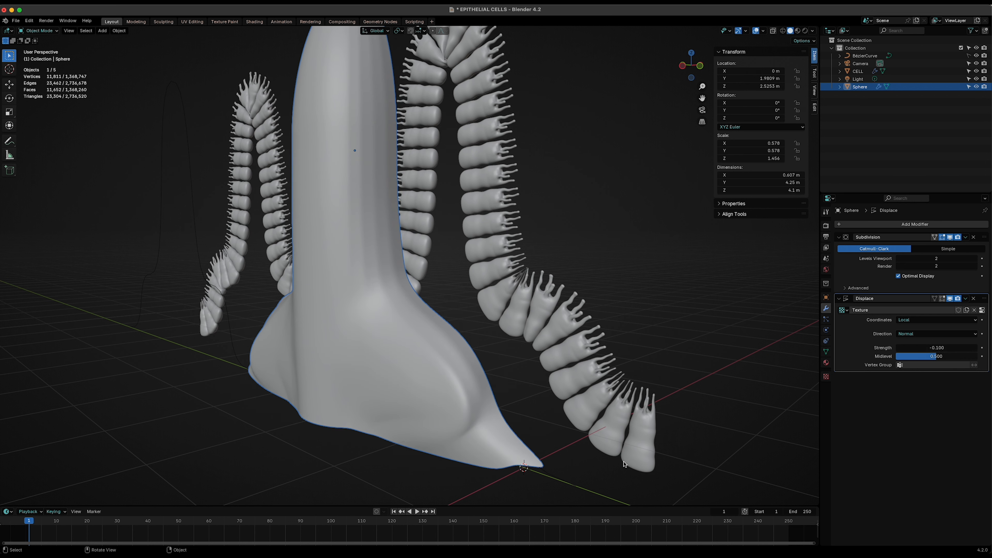
# - Add a Solidify modifier to the sphere and set its thickness to 0.02 m
pyautogui.moveTo(476, 443); pyautogui.dragTo(586, 430, button='middle')
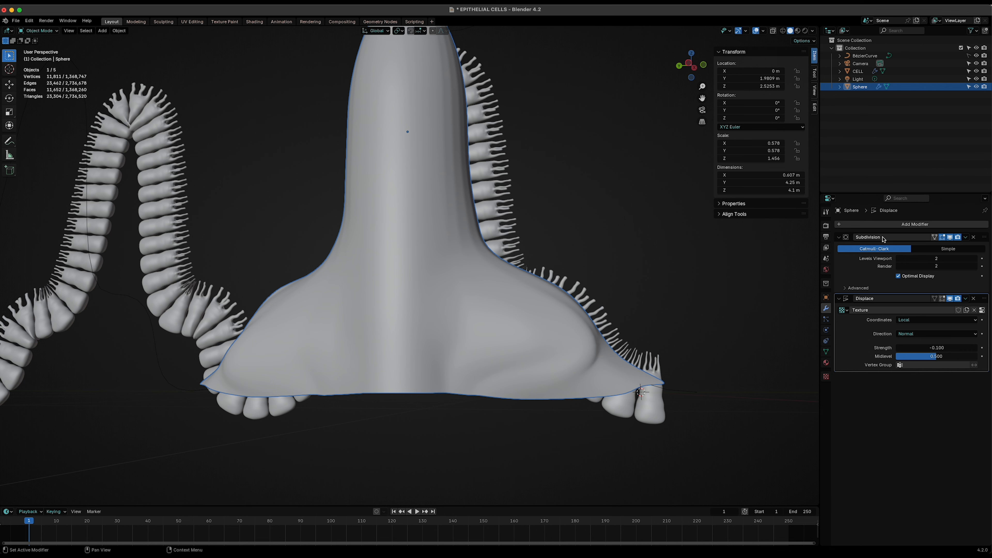
pyautogui.moveTo(746, 346); pyautogui.dragTo(685, 364, button='middle')
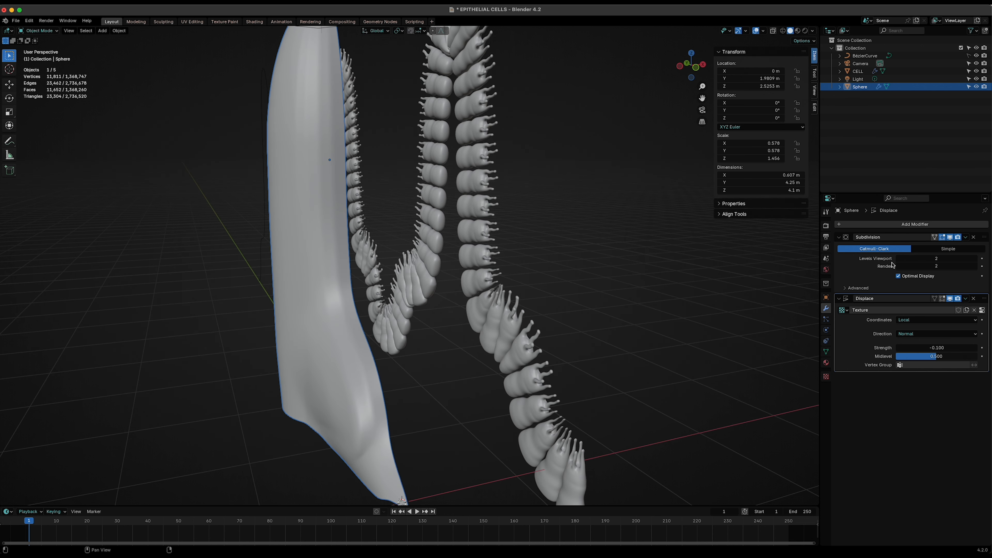
pyautogui.click(915, 224)
pyautogui.moveTo(910, 226)
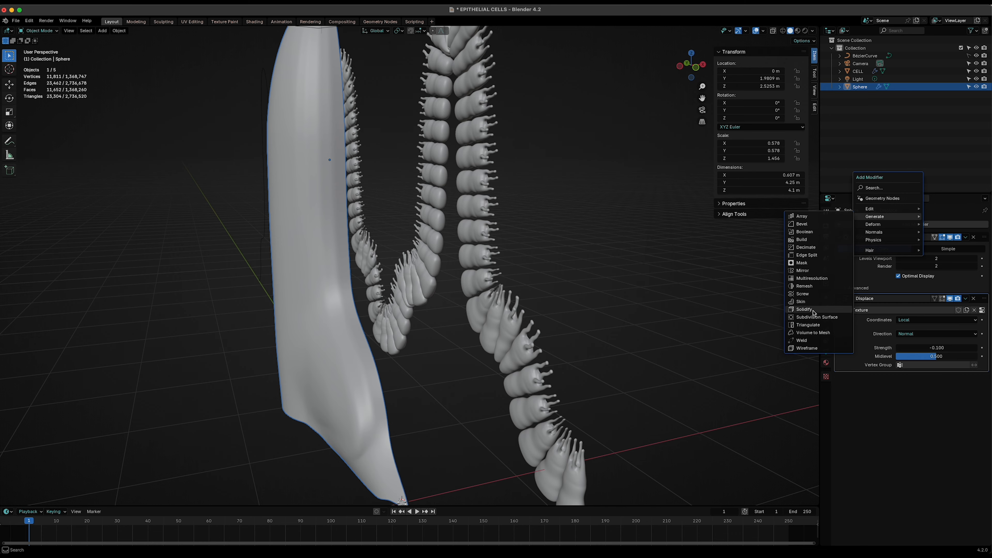
pyautogui.click(804, 309)
pyautogui.moveTo(663, 409); pyautogui.dragTo(782, 437, button='middle')
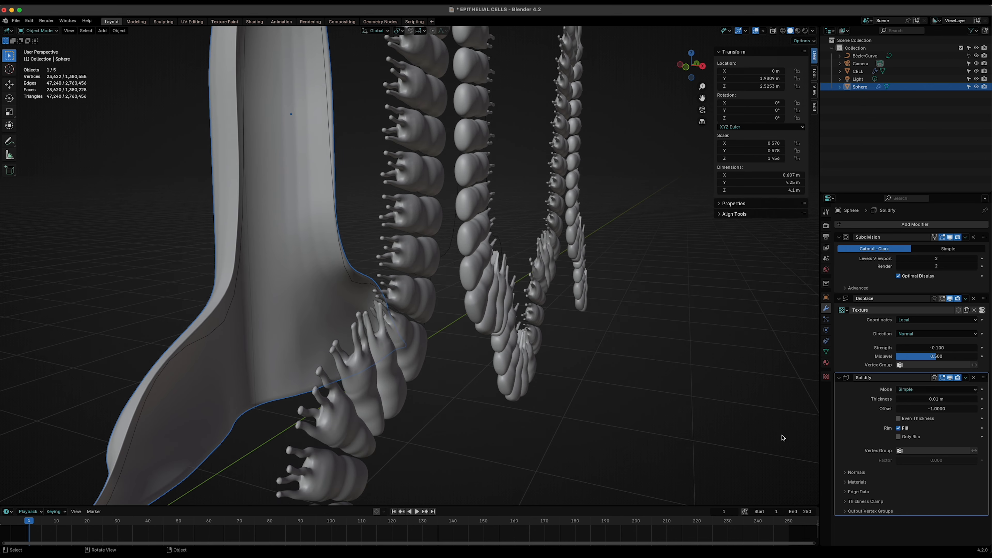
pyautogui.click(975, 399)
# - Change the displacement texture type to Stucci with an Improved Perlin noise basis
pyautogui.click(265, 429)
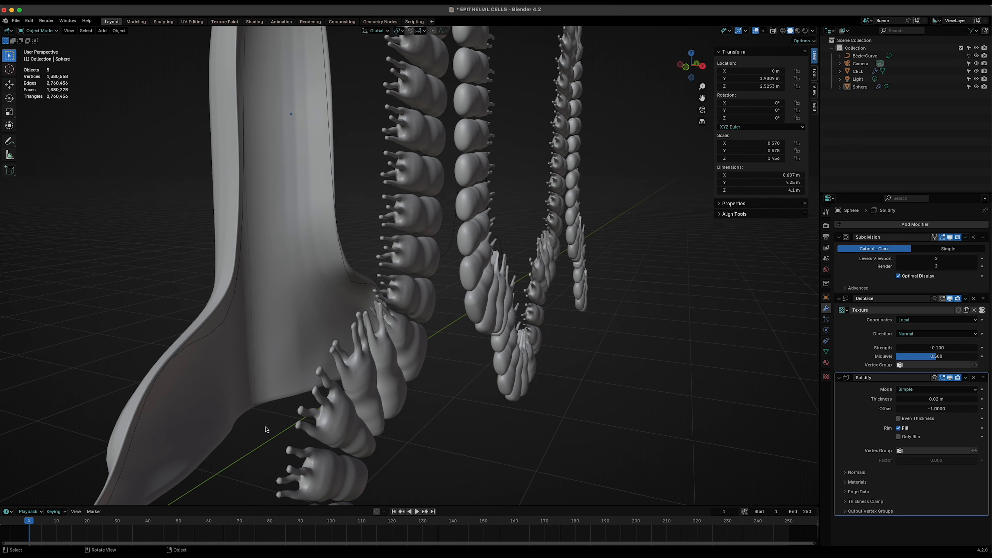
pyautogui.click(290, 294)
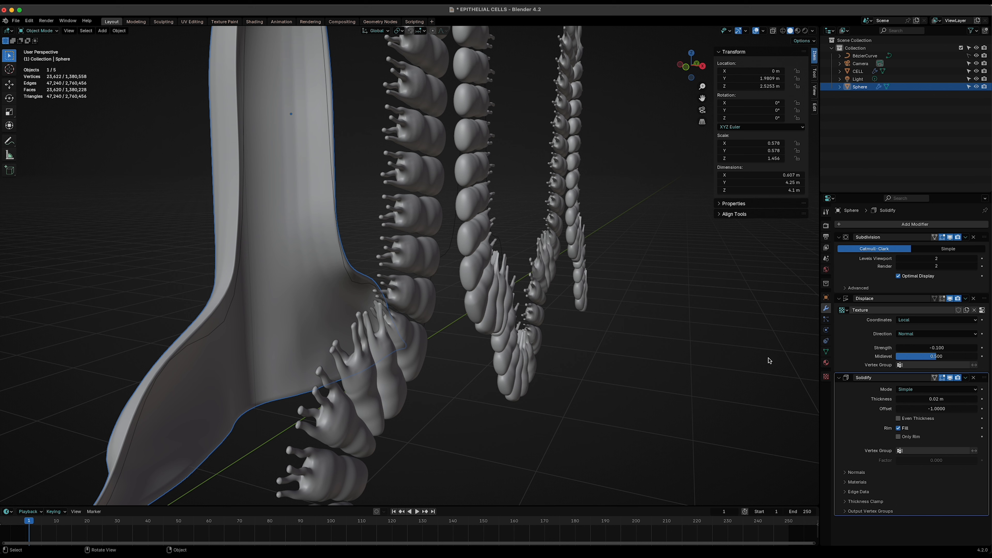
pyautogui.click(826, 378)
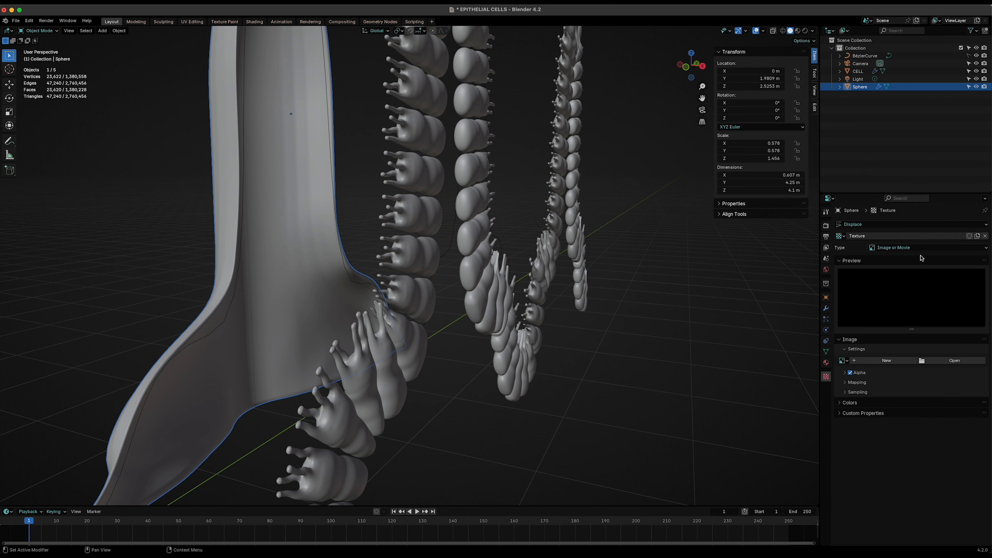
pyautogui.click(910, 250)
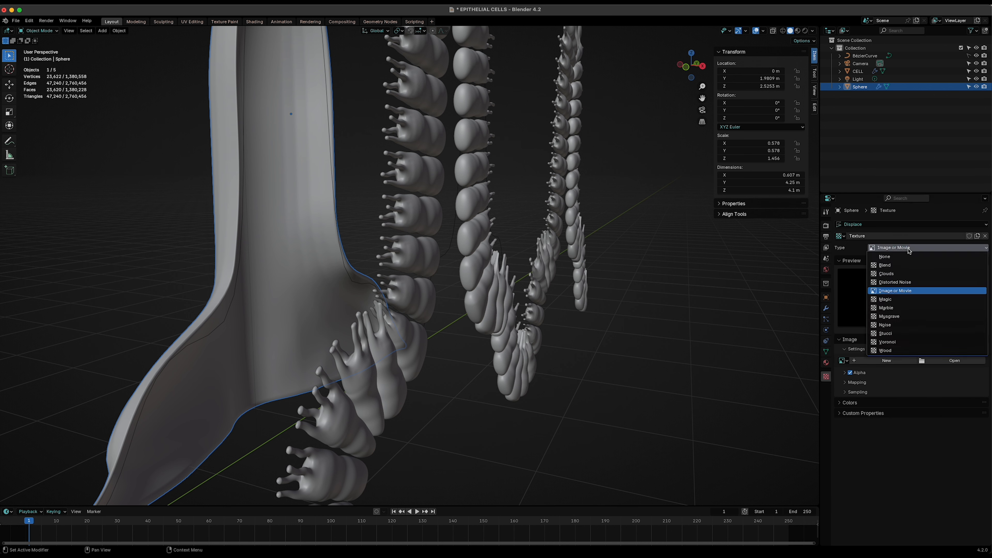
pyautogui.click(885, 333)
pyautogui.moveTo(544, 317)
pyautogui.mouseDown(button='middle')
pyautogui.moveTo(554, 346)
pyautogui.moveTo(562, 314)
pyautogui.mouseUp(button='middle')
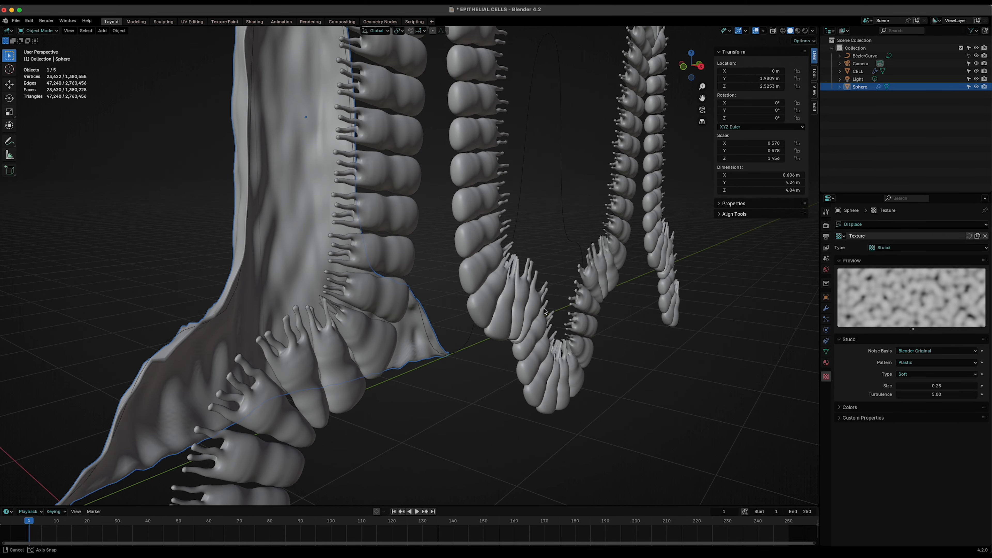
pyautogui.click(935, 351)
pyautogui.click(909, 377)
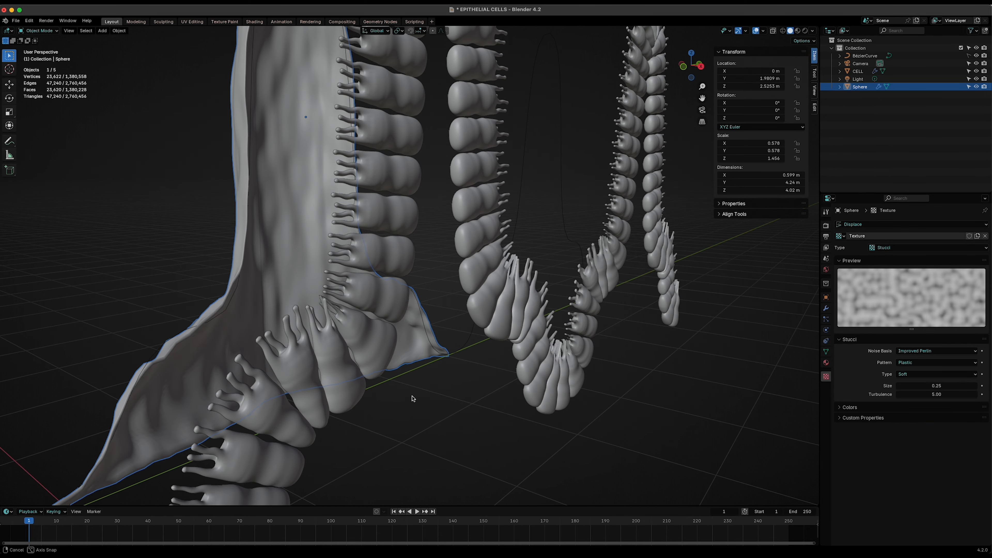
# - Apply the sphere's scale
pyautogui.moveTo(412, 399)
pyautogui.mouseDown(button='middle')
pyautogui.moveTo(394, 406)
pyautogui.moveTo(426, 395)
pyautogui.moveTo(415, 415)
pyautogui.mouseUp(button='middle')
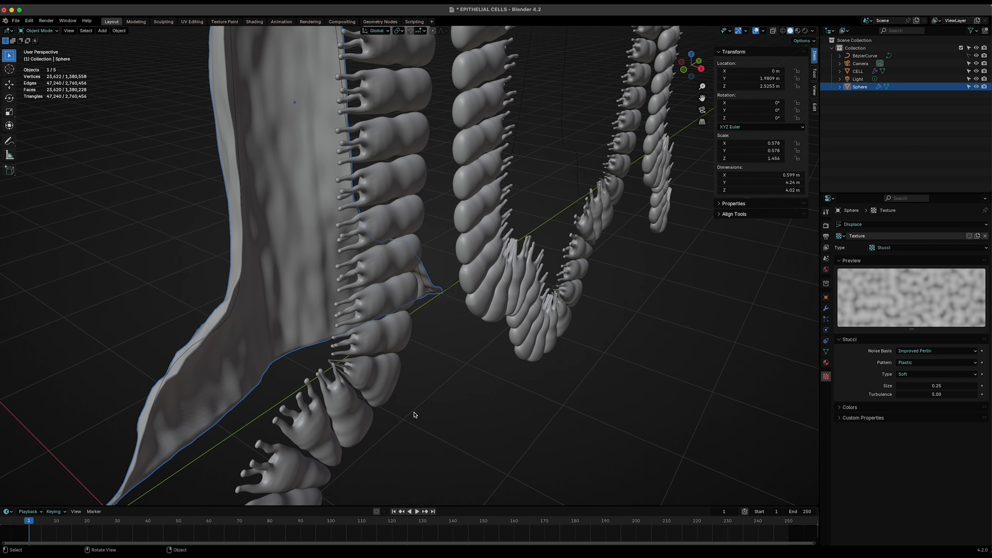
pyautogui.moveTo(476, 405); pyautogui.dragTo(466, 404, button='middle')
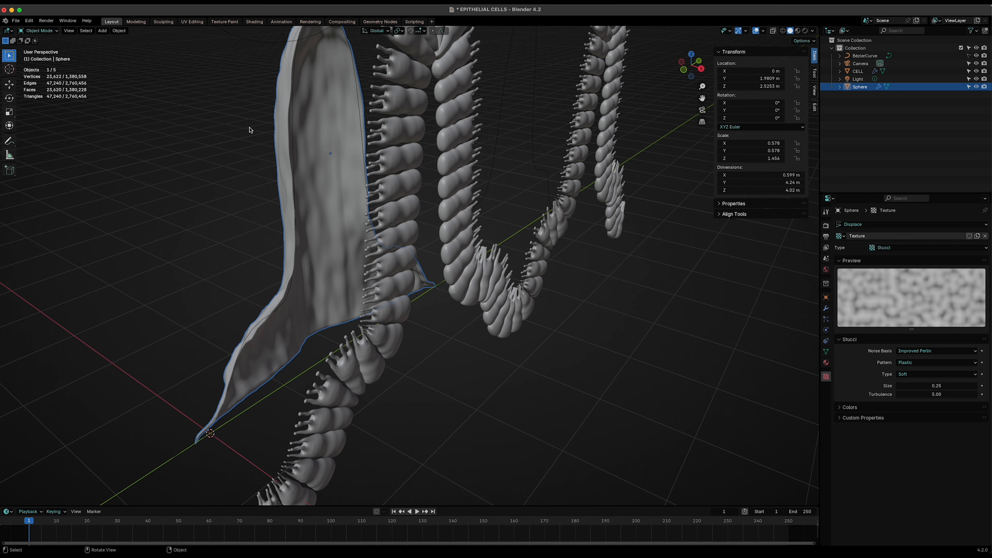
pyautogui.click(119, 31)
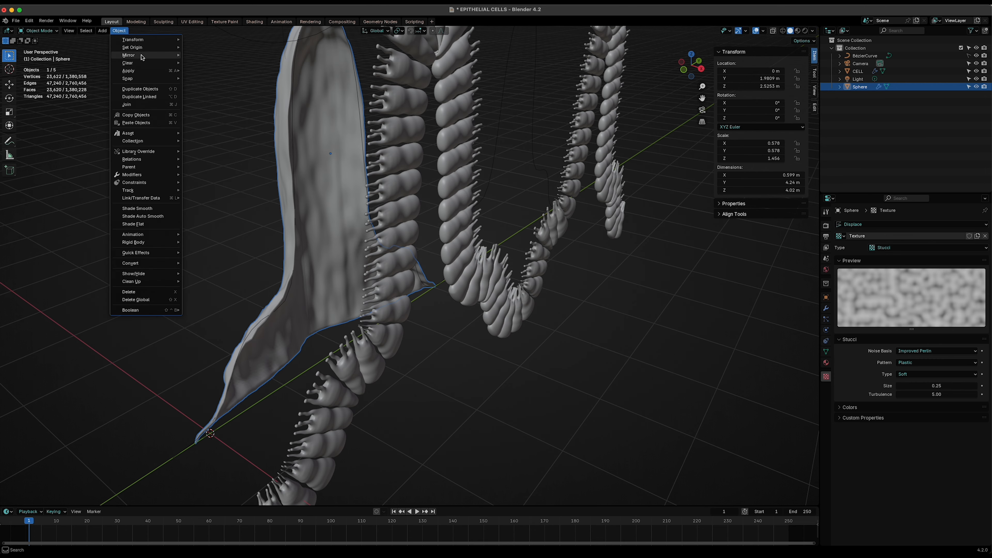
pyautogui.moveTo(129, 70)
pyautogui.click(199, 87)
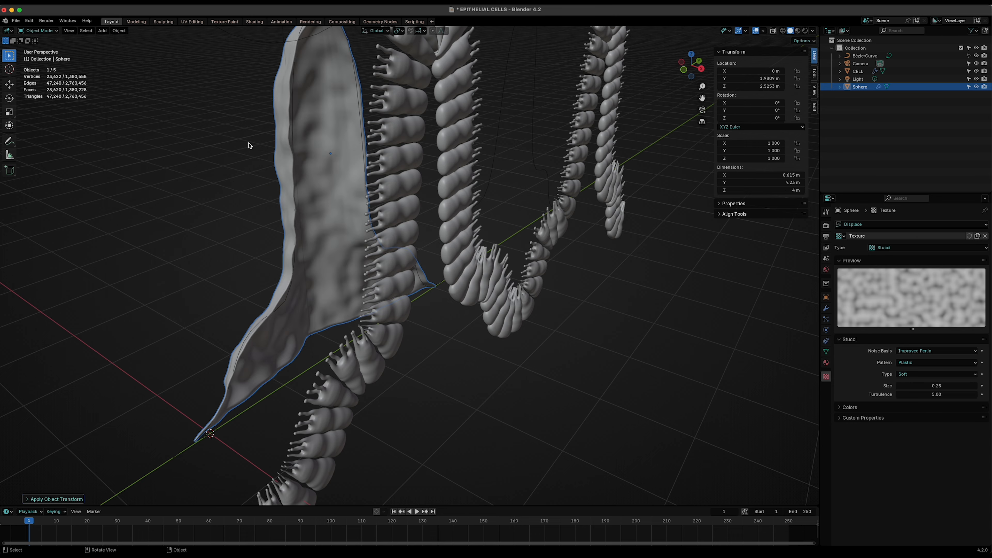
# - In front view, move the half-shell along the X axis to about 1.25 m, into the fold of the cell layer
pyautogui.moveTo(414, 343); pyautogui.dragTo(490, 356, button='middle')
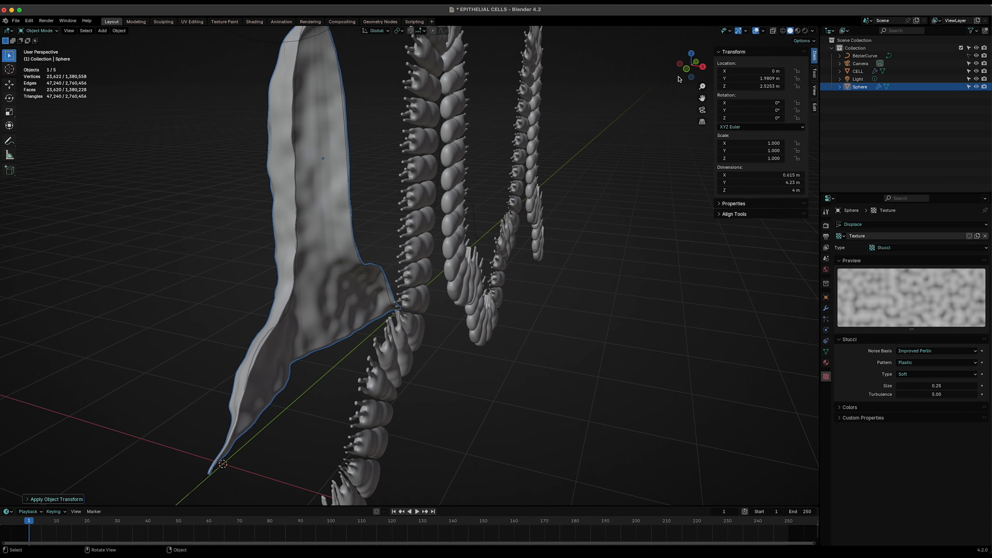
pyautogui.click(680, 64)
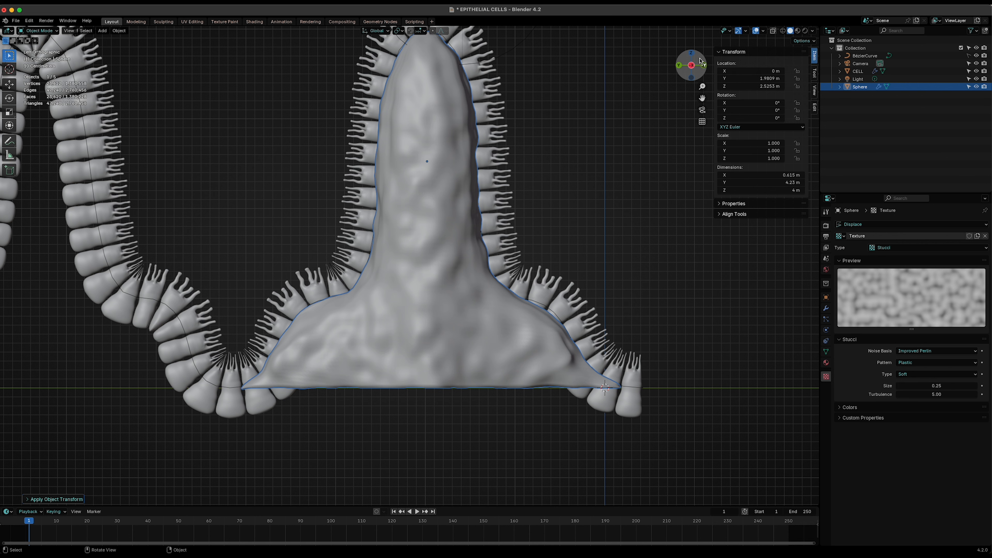
pyautogui.click(705, 65)
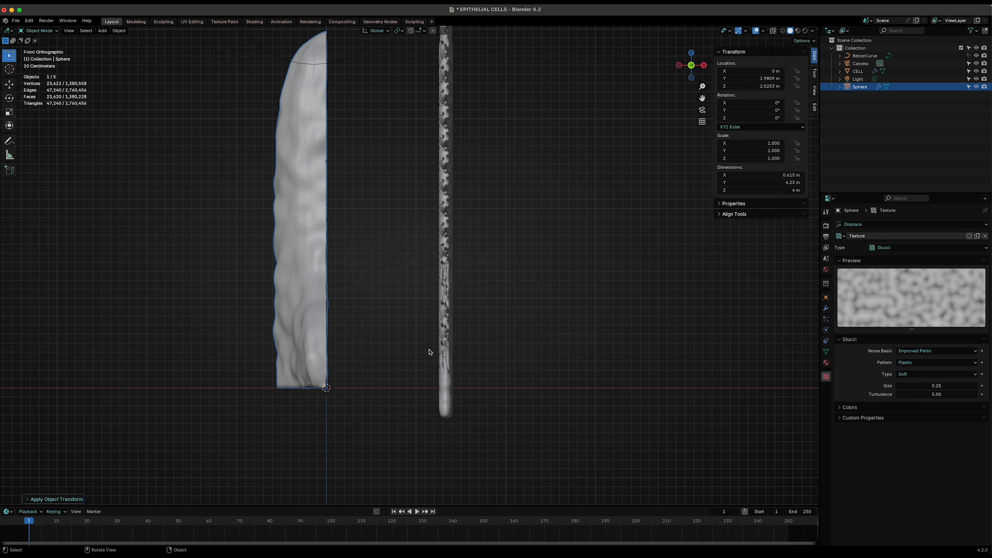
pyautogui.press('g')
pyautogui.press('y')
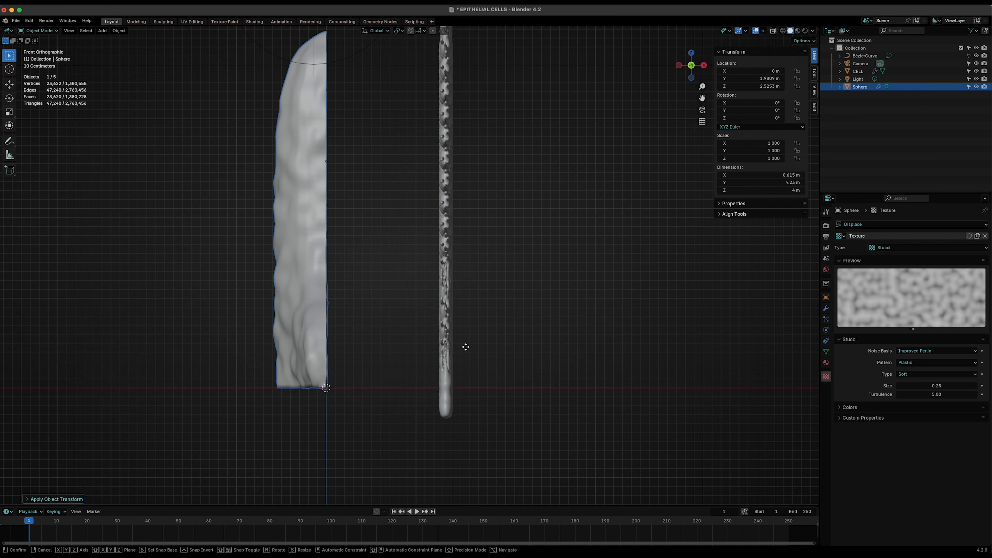
pyautogui.press('x')
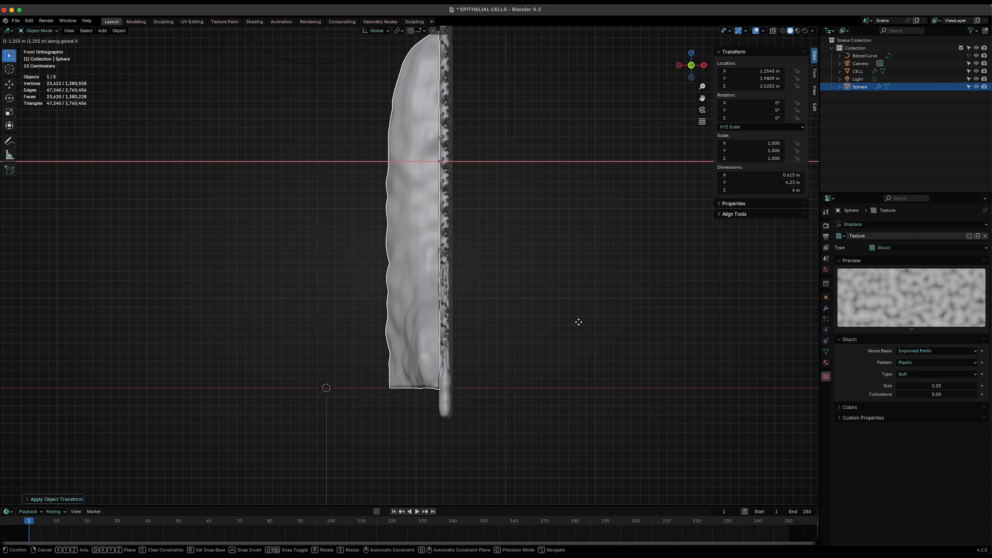
pyautogui.click(580, 322)
pyautogui.moveTo(571, 333); pyautogui.dragTo(485, 404, button='middle')
pyautogui.click(485, 404)
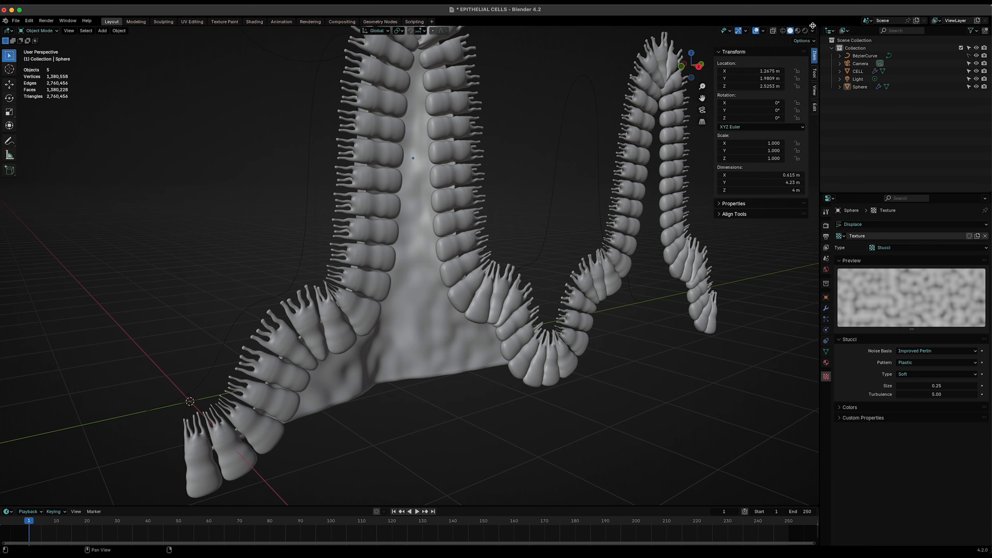
# - Switch to rendered shading and move the light along the X axis to about 4 m
pyautogui.click(805, 31)
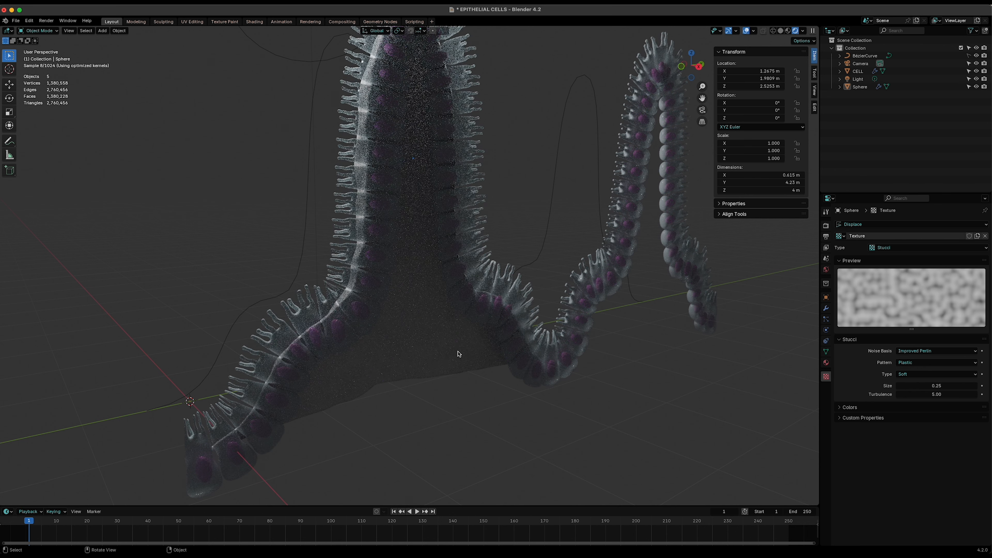
pyautogui.scroll(-5, 448, 369)
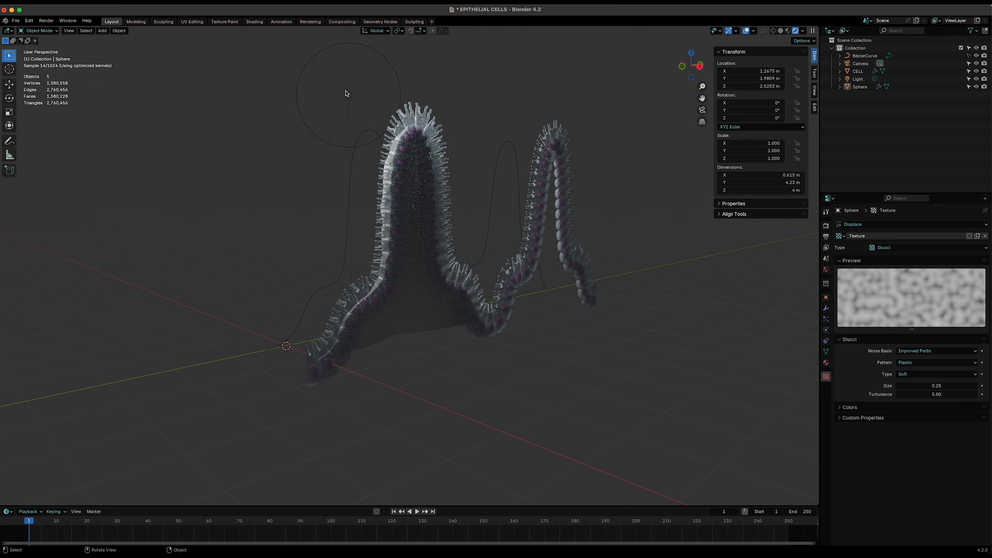
pyautogui.click(348, 95)
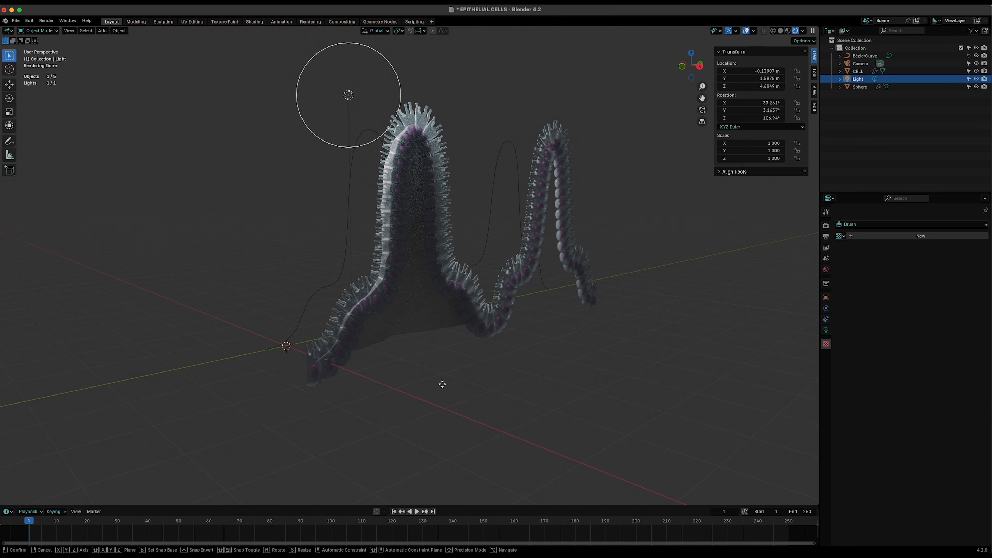
pyautogui.press('g')
pyautogui.press('x')
pyautogui.click(625, 381)
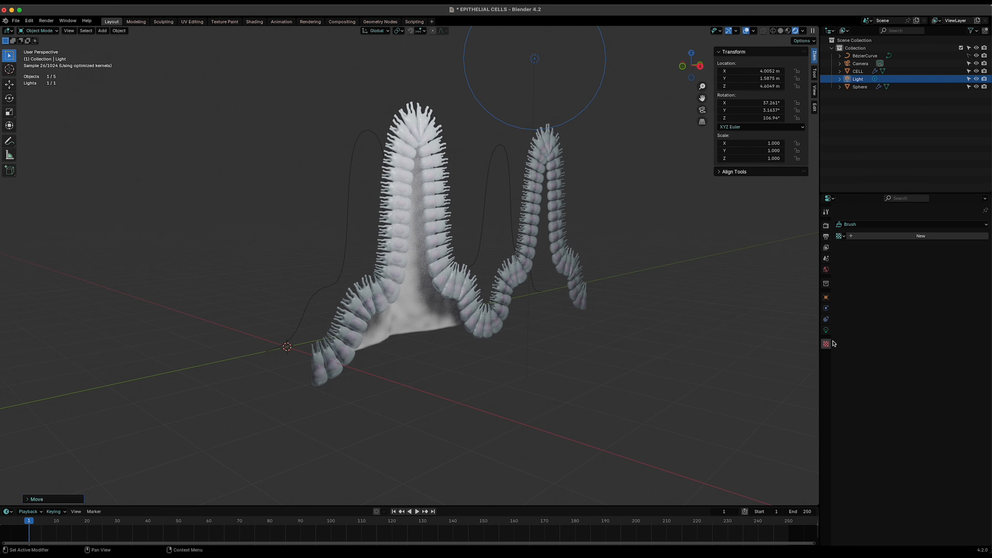
# - Set the light's power to 500 W
pyautogui.click(826, 330)
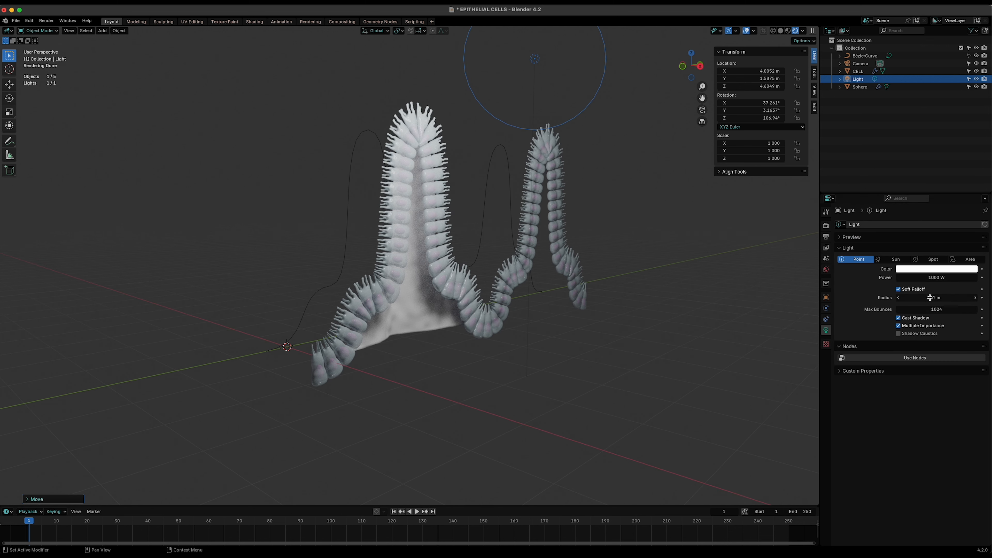
pyautogui.click(931, 278)
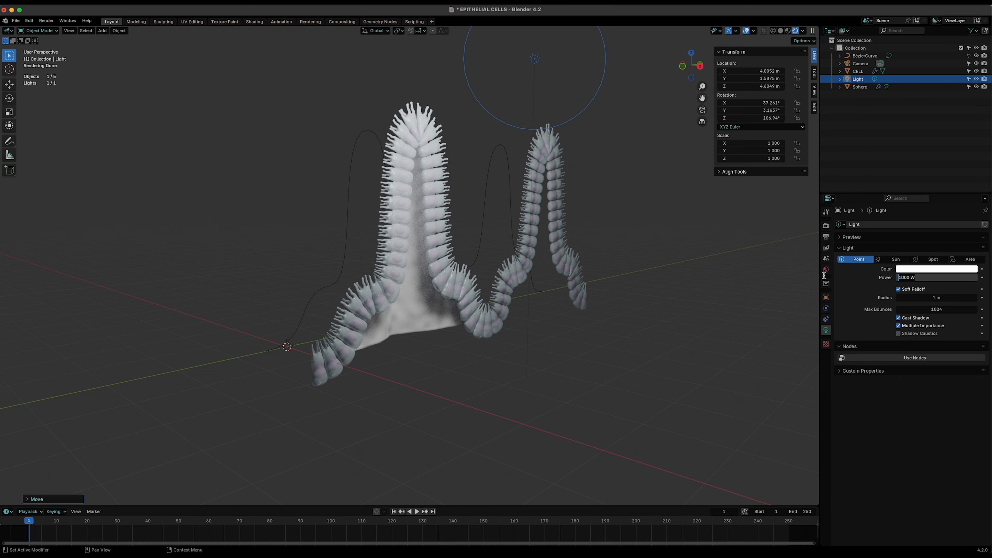
pyautogui.write('500')
pyautogui.press('Return')
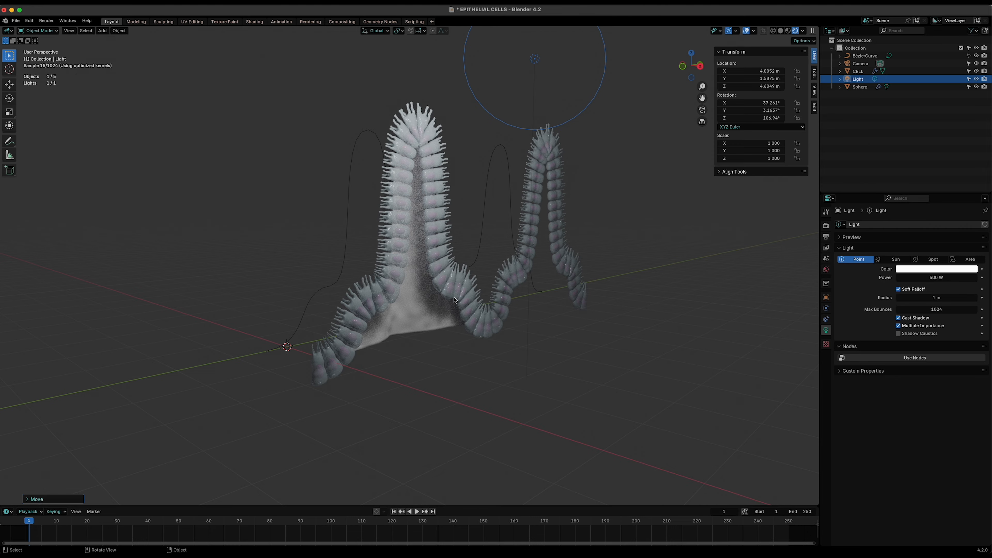
# - Select the half-shell and set its Displace modifier strength to -0.200
pyautogui.scroll(4, 459, 358)
pyautogui.moveTo(497, 387); pyautogui.dragTo(483, 394, button='middle')
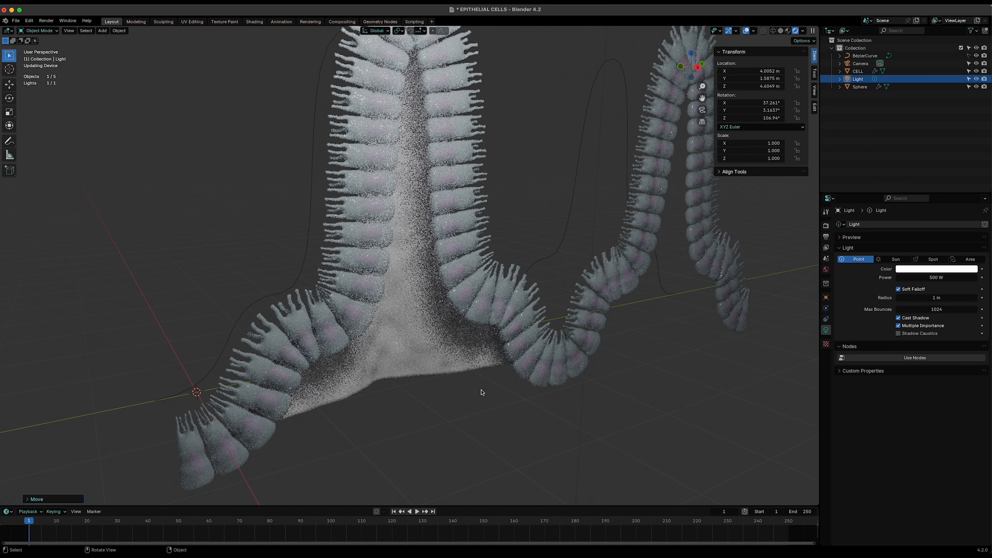
pyautogui.click(427, 355)
pyautogui.click(826, 377)
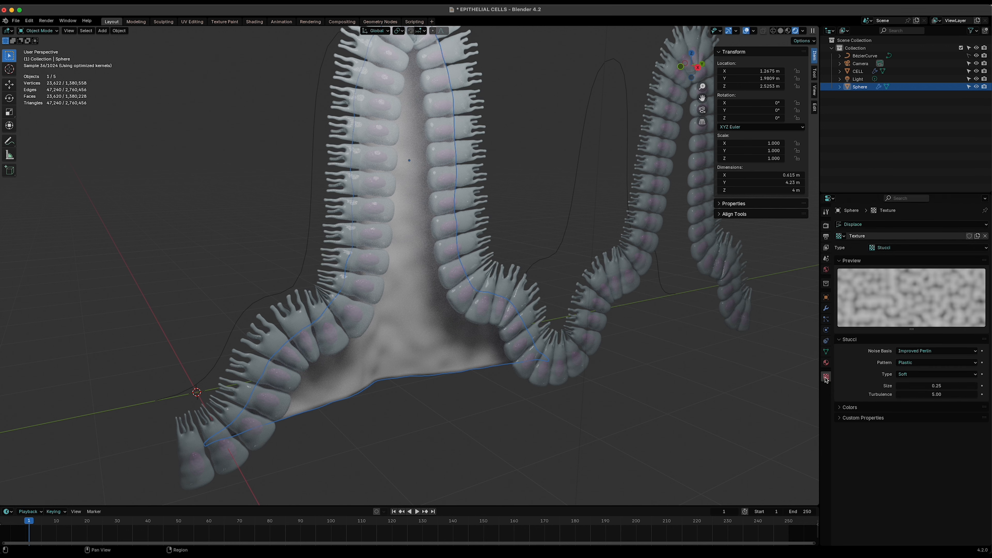
pyautogui.click(826, 309)
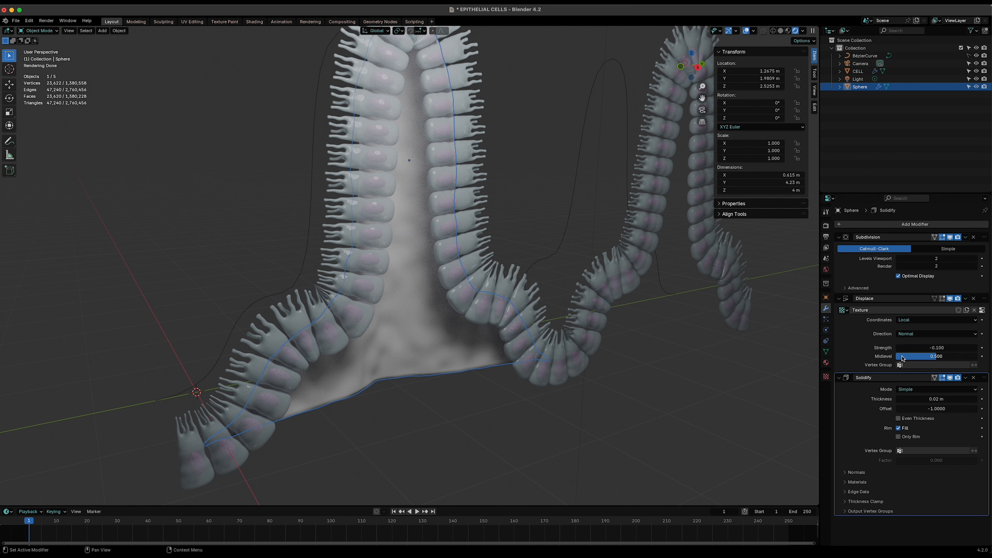
pyautogui.click(897, 348)
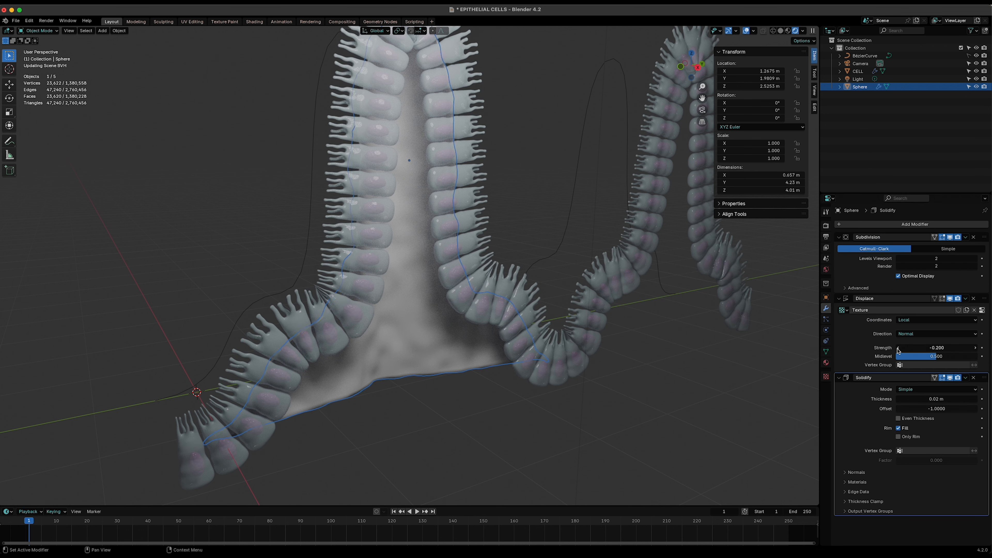
# - Give the half-shell's material a pale pink base color with hue 0.923, saturation 0.111 and value 0.900
pyautogui.click(408, 454)
pyautogui.moveTo(392, 431); pyautogui.dragTo(425, 386, button='middle')
pyautogui.click(415, 352)
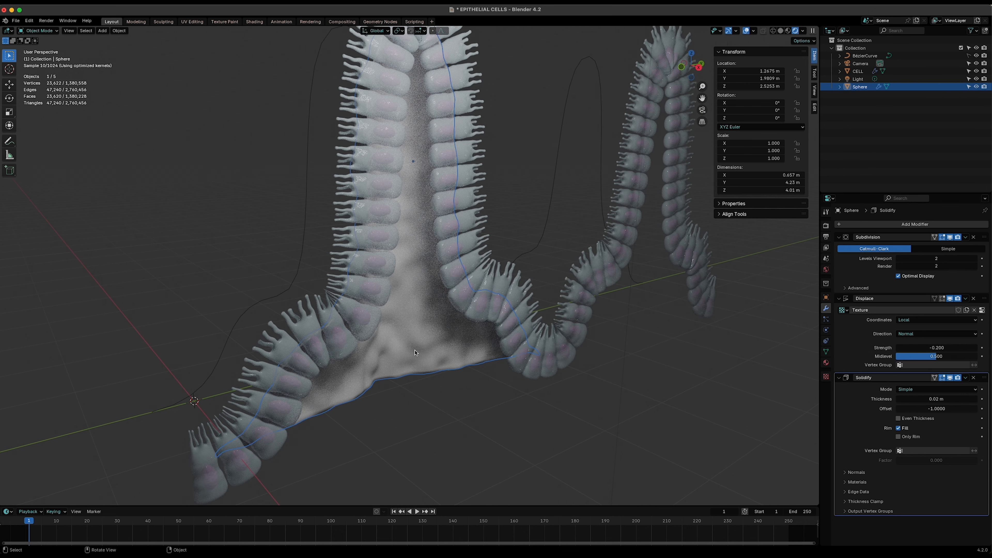
pyautogui.click(826, 363)
pyautogui.click(878, 257)
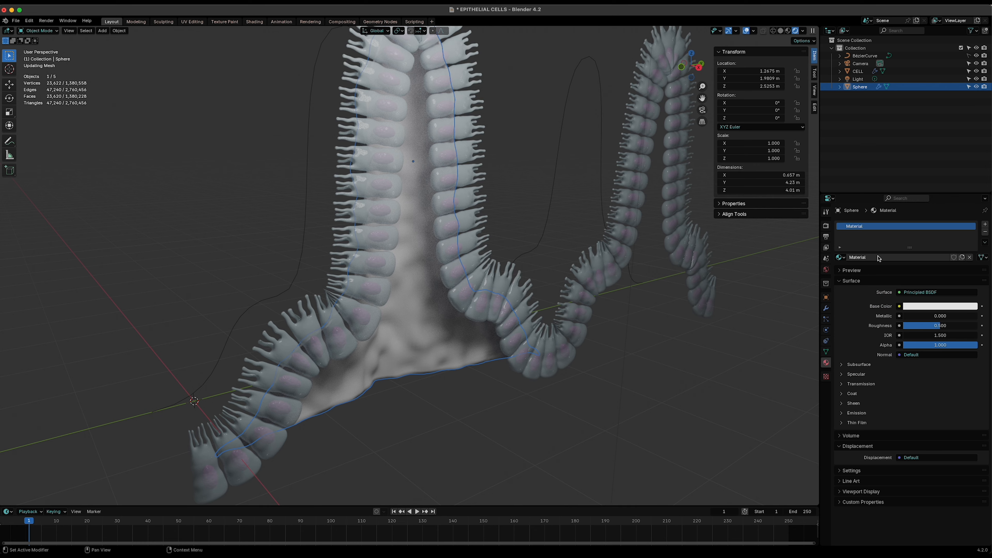
pyautogui.click(943, 306)
pyautogui.click(931, 226)
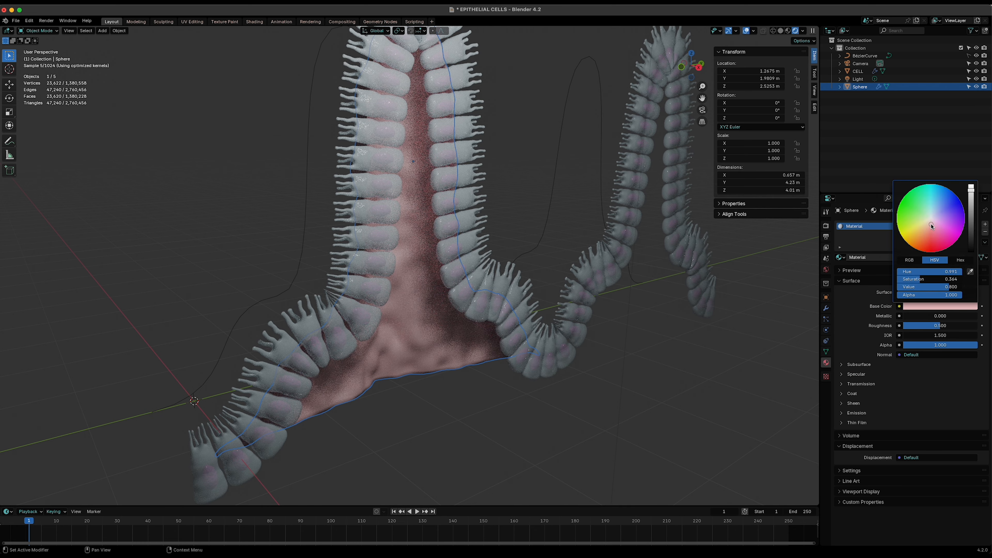
pyautogui.click(931, 221)
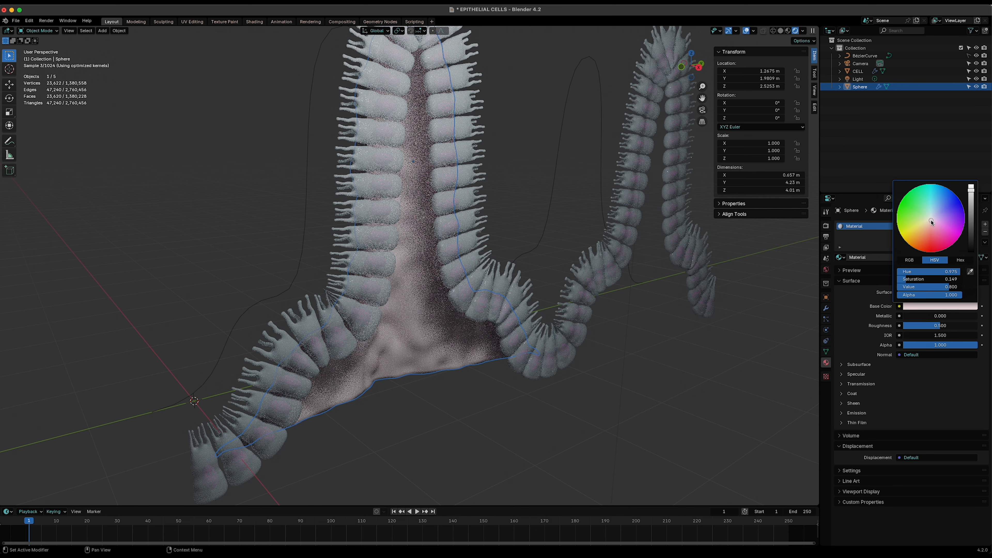
pyautogui.moveTo(931, 220); pyautogui.dragTo(932, 219)
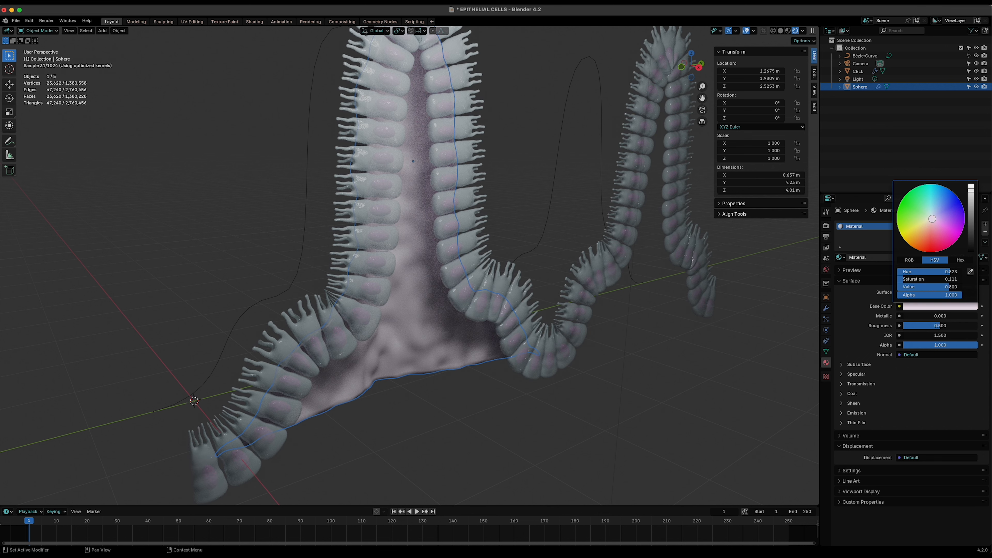
# - Set the cell layer's Material.001 base color to a greyish blue with hue 0.584, saturation 0.242 and value 0.522
pyautogui.click(516, 458)
pyautogui.moveTo(483, 424); pyautogui.dragTo(447, 403, button='middle')
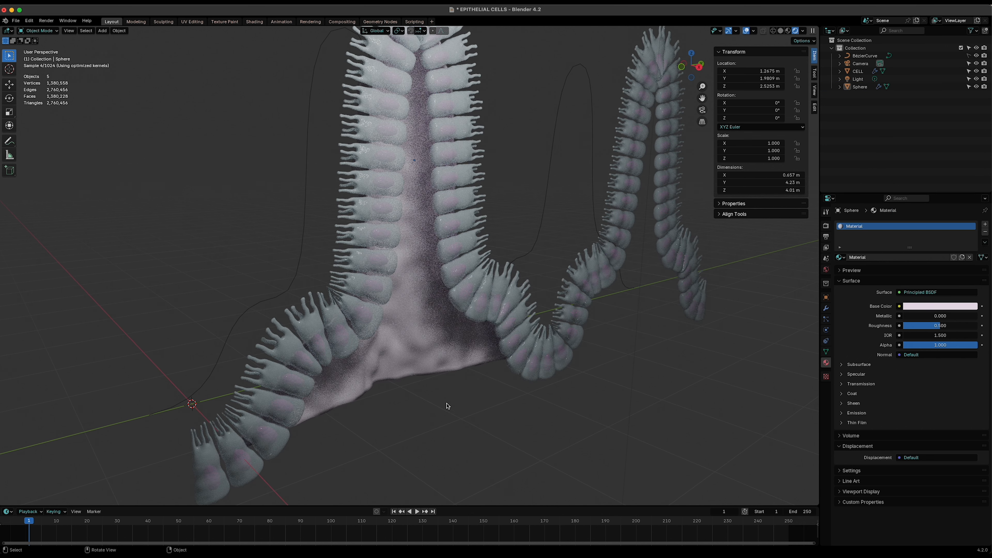
pyautogui.click(310, 321)
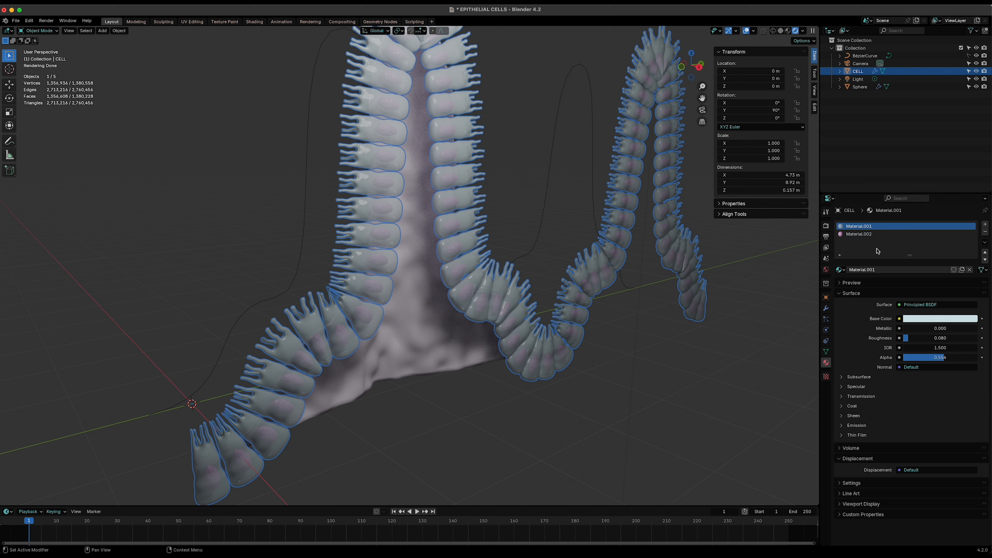
pyautogui.click(860, 234)
pyautogui.click(858, 228)
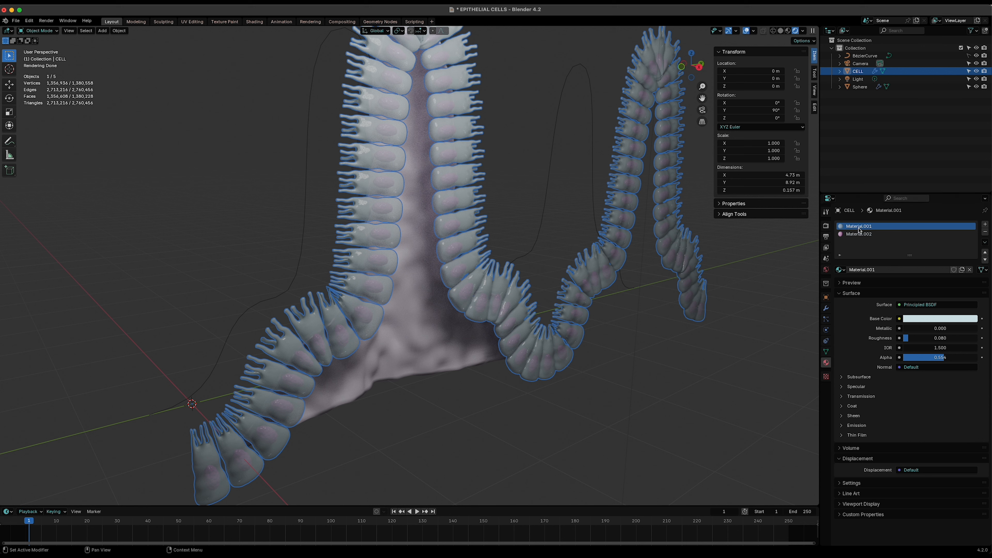
pyautogui.click(940, 319)
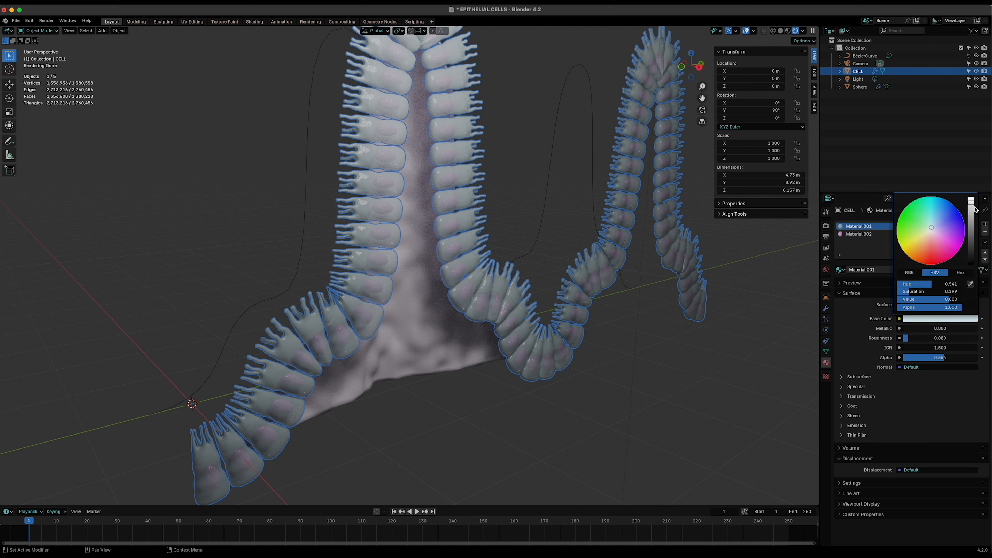
pyautogui.moveTo(972, 210); pyautogui.dragTo(932, 227)
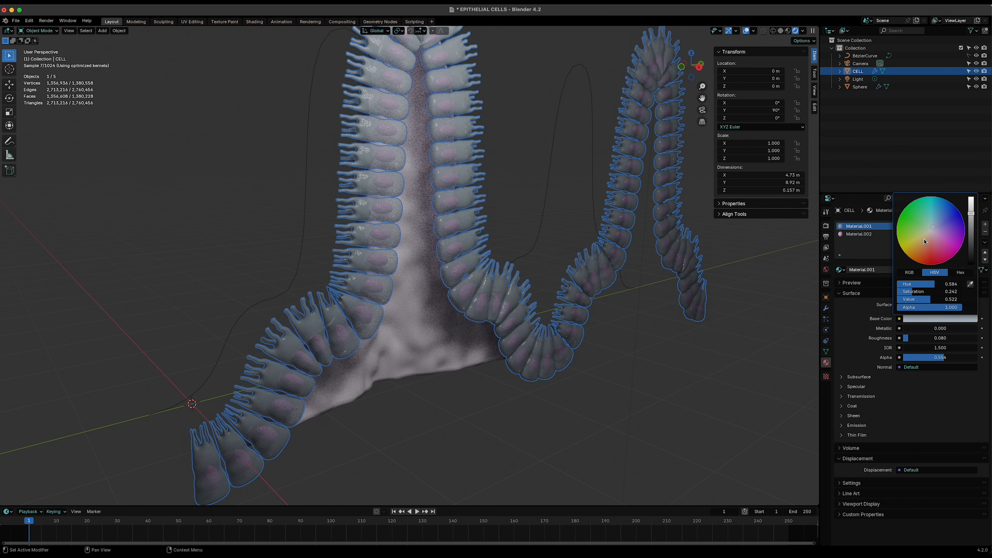
pyautogui.click(456, 424)
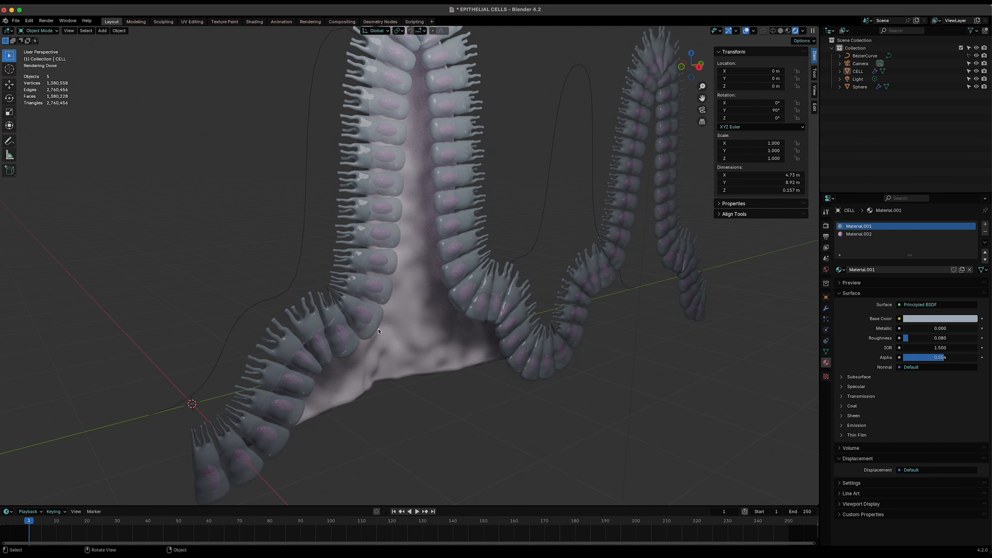
# - In left view, duplicate the half-shell and move the copy along the Y axis to about 6.32 m, into the next fold
pyautogui.click(386, 294)
pyautogui.click(516, 419)
pyautogui.scroll(-5, 438, 419)
pyautogui.moveTo(441, 419); pyautogui.dragTo(545, 415, button='middle')
pyautogui.click(420, 306)
pyautogui.moveTo(392, 385); pyautogui.dragTo(532, 288, button='middle')
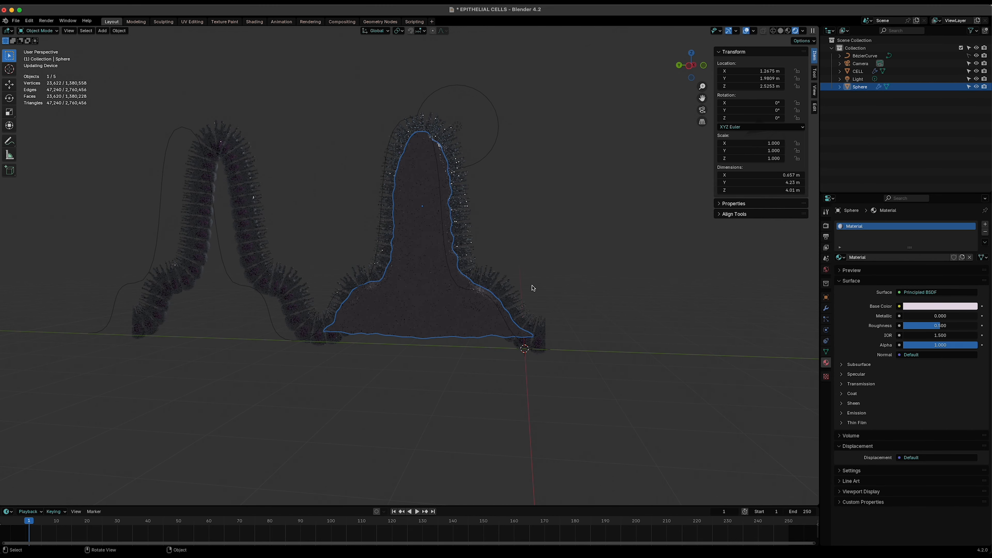
pyautogui.click(688, 66)
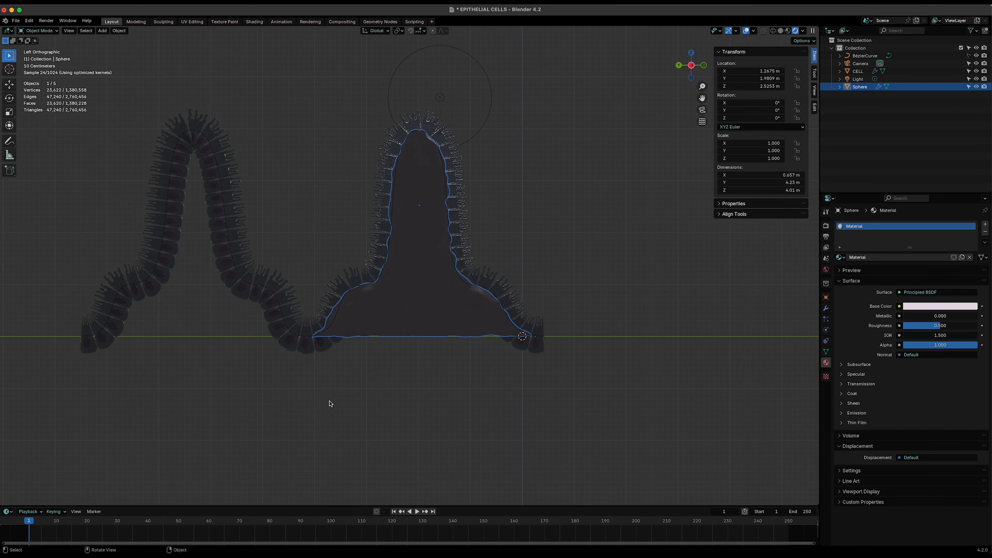
pyautogui.hotkey('shift', 'd')
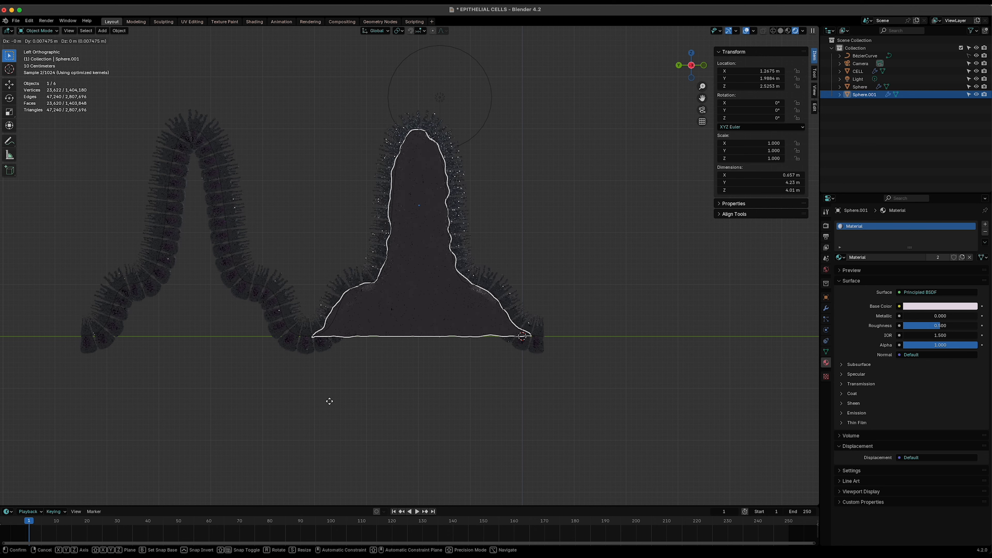
pyautogui.press('y')
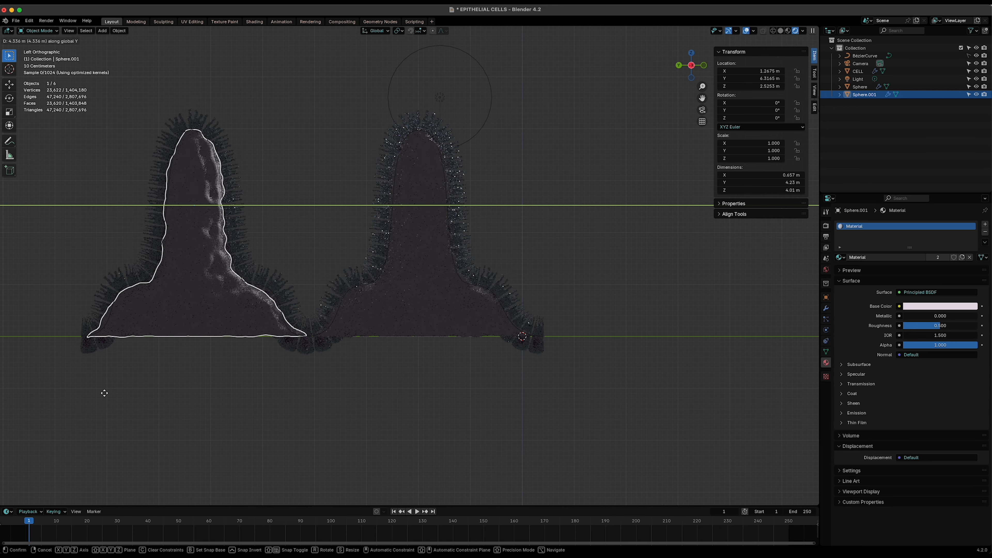
pyautogui.click(105, 395)
pyautogui.click(273, 444)
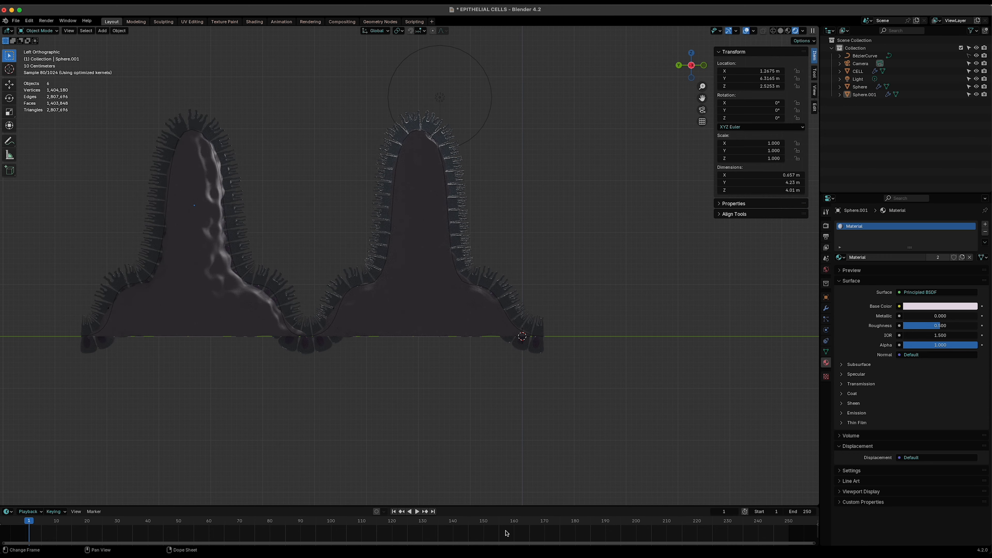
# - In right view, select both half-shells and scale them along the Z axis to about 1.142
pyautogui.moveTo(644, 308); pyautogui.dragTo(429, 346, button='middle')
pyautogui.click(401, 315)
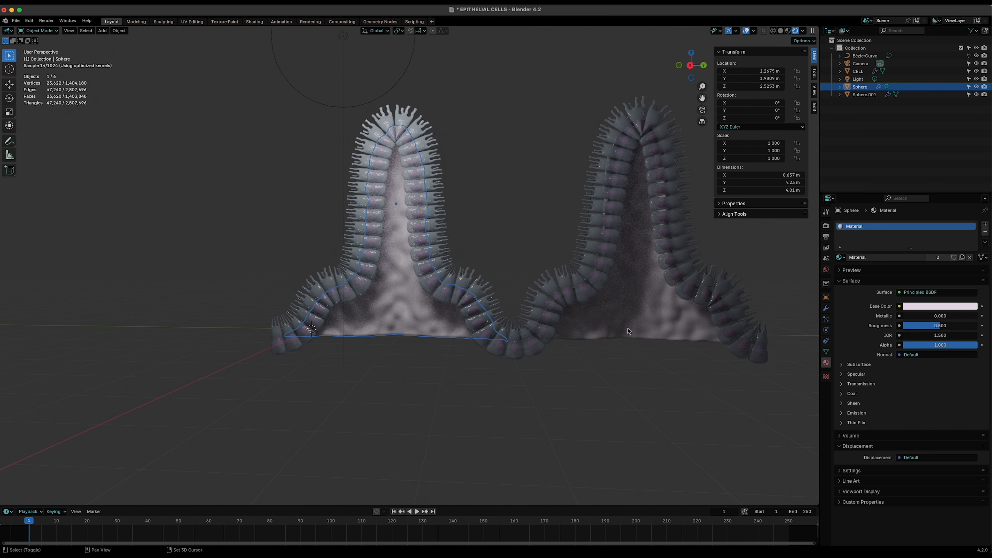
pyautogui.keyDown('shift'); pyautogui.click(625, 324); pyautogui.keyUp('shift')
pyautogui.click(690, 66)
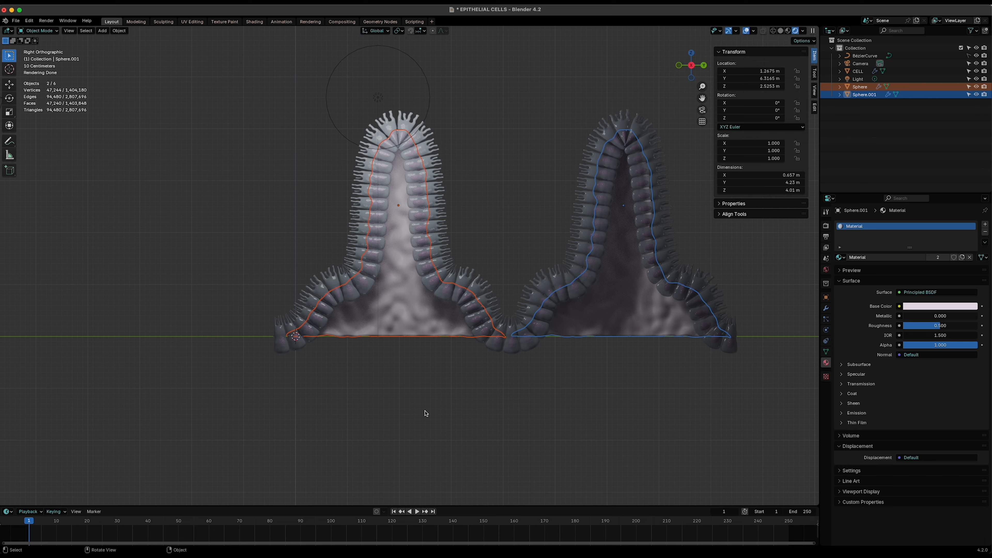
pyautogui.press('s')
pyautogui.press('z')
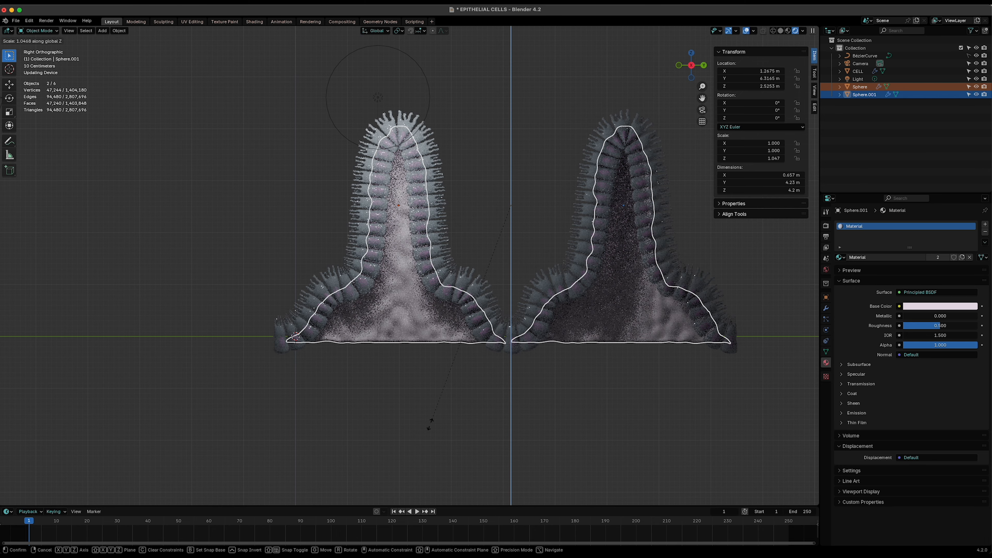
pyautogui.click(440, 450)
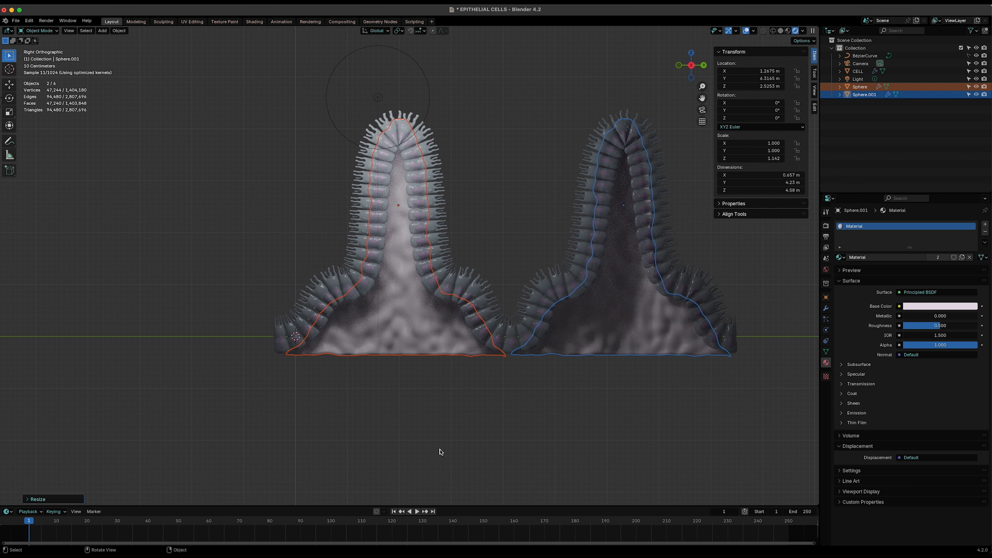
# - Switch the viewport to solid shading and back to rendered shading
pyautogui.press('z')
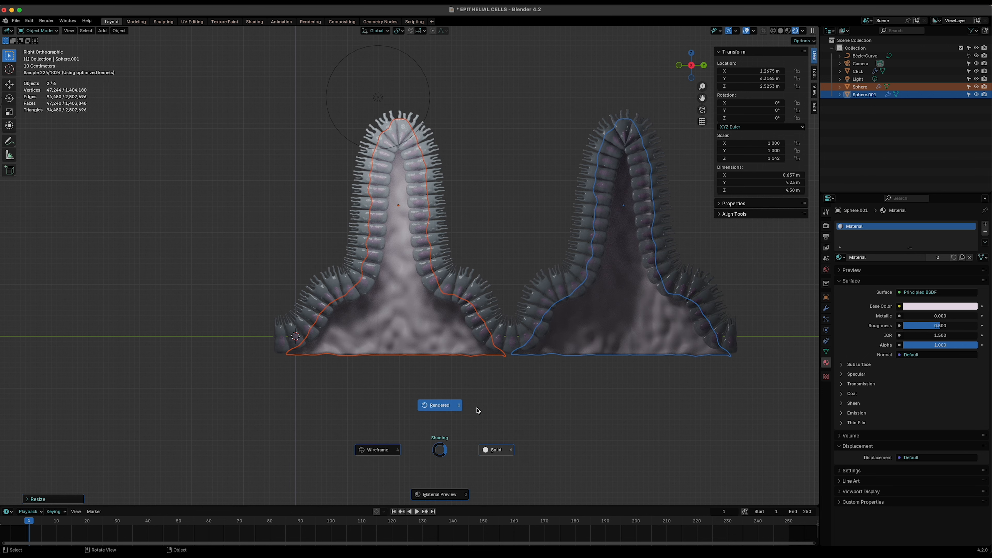
pyautogui.click(495, 449)
pyautogui.press('z')
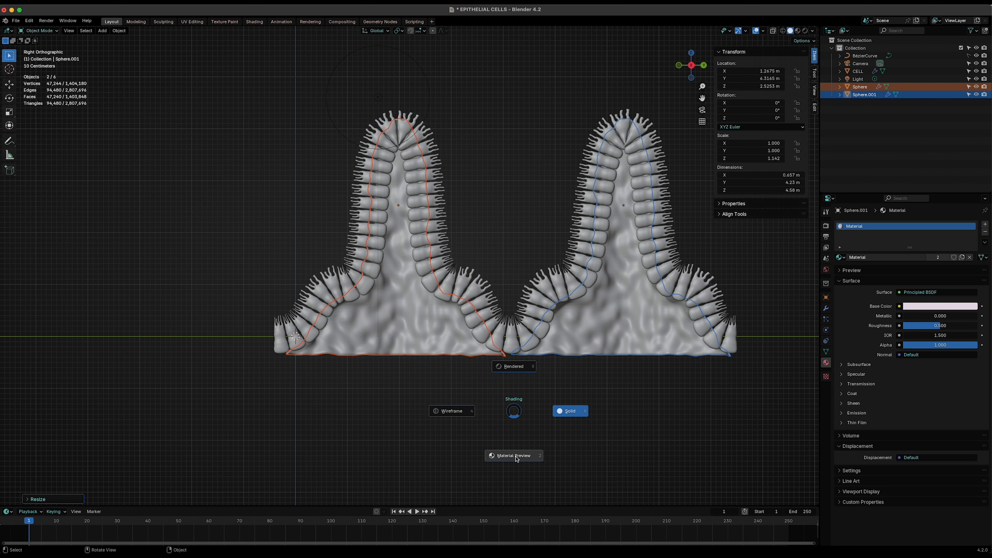
pyautogui.click(523, 371)
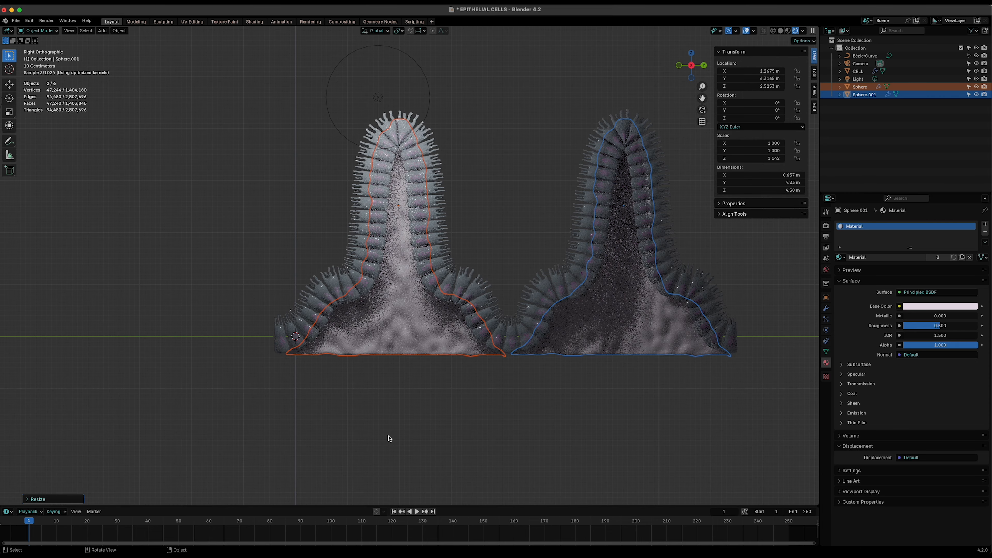
# - Try moving both half-shells along the Z axis, then undo the move and the Z scaling
pyautogui.press('g')
pyautogui.press('z')
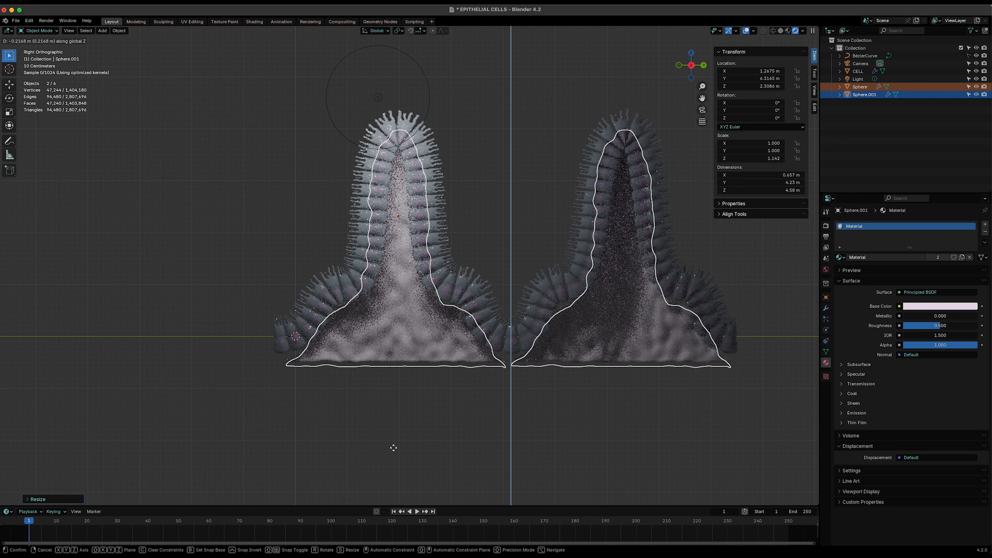
pyautogui.click(393, 447)
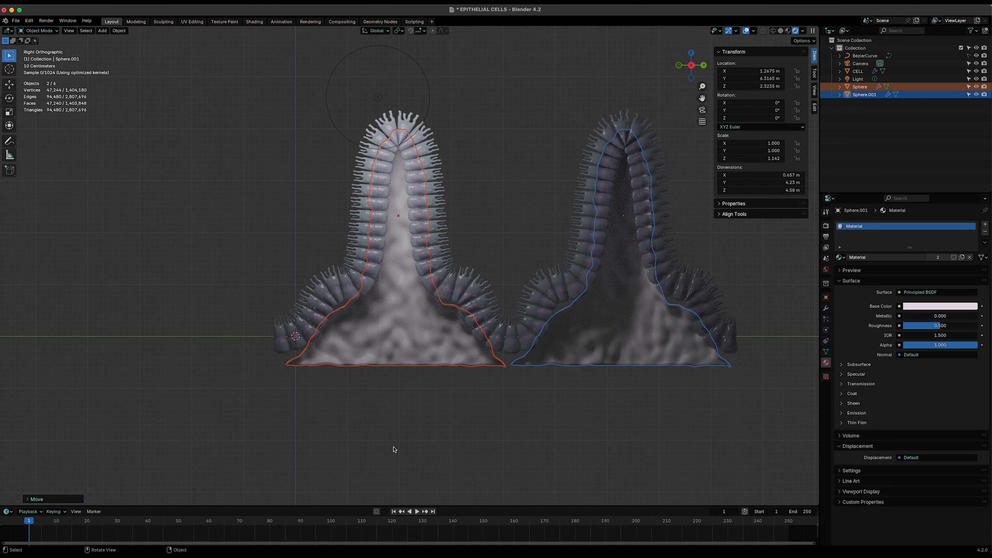
pyautogui.hotkey('ctrl', 'z')
pyautogui.hotkey('ctrl', 'z')
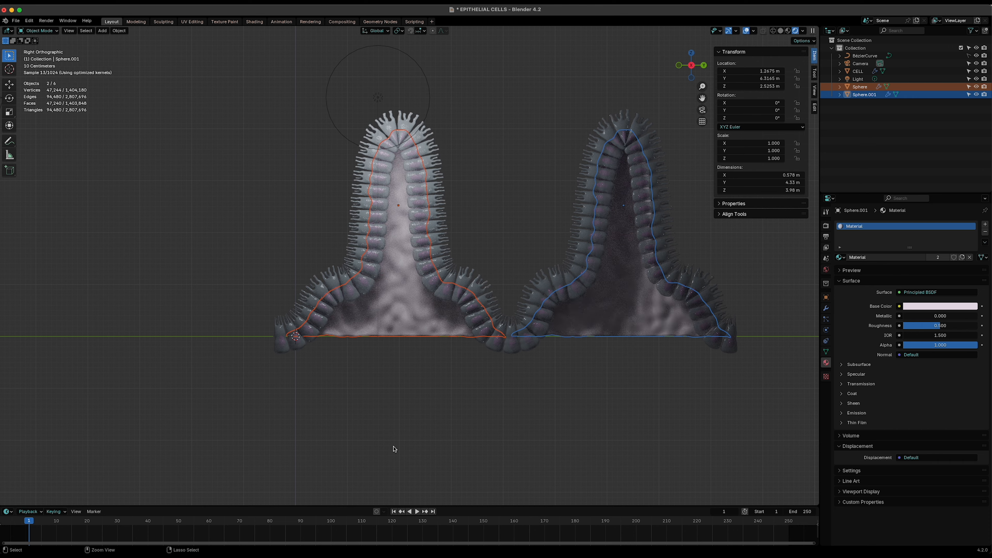
# - Scale both half-shells along the Z axis to about 1.052 and lower them along Z to about 2.45 m
pyautogui.press('s')
pyautogui.press('z')
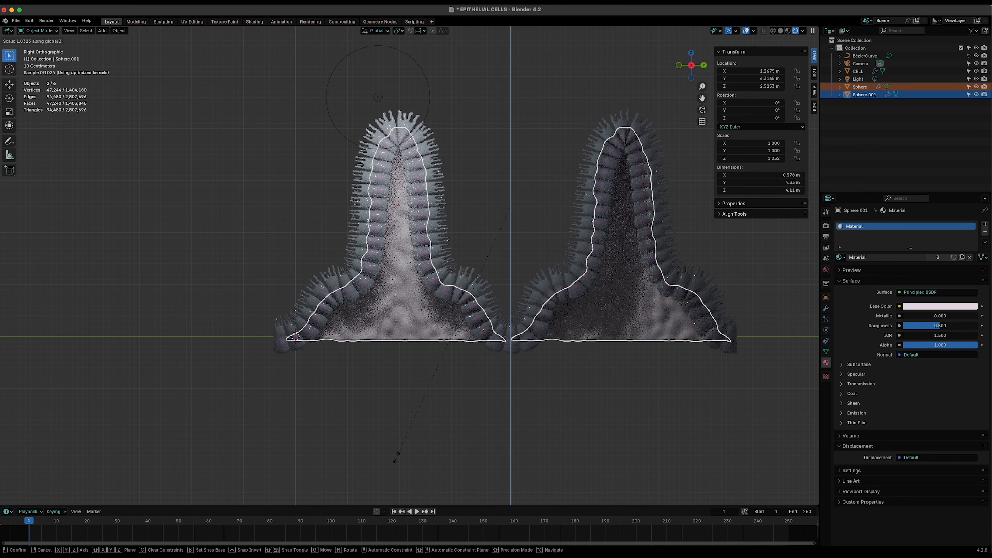
pyautogui.click(398, 463)
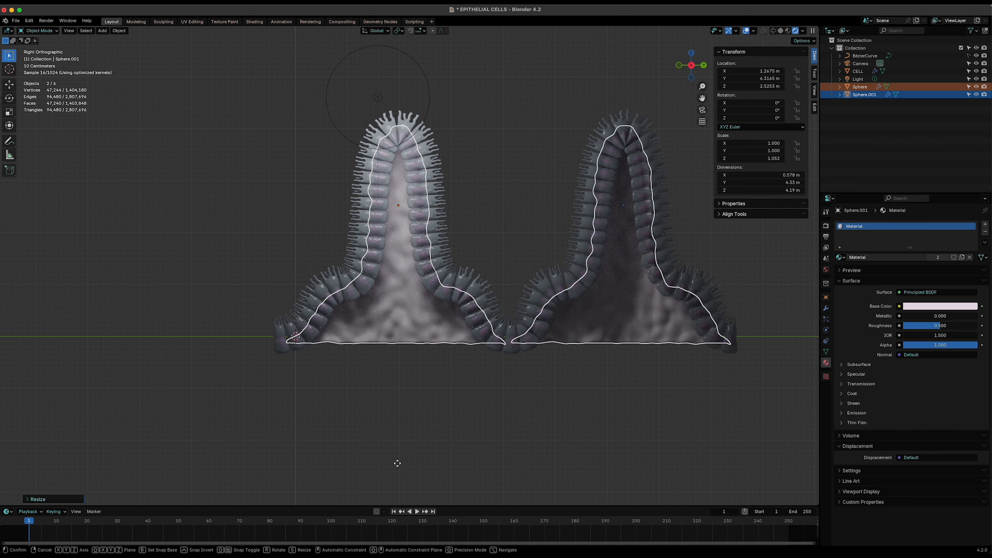
pyautogui.press('g')
pyautogui.press('z')
pyautogui.click(399, 467)
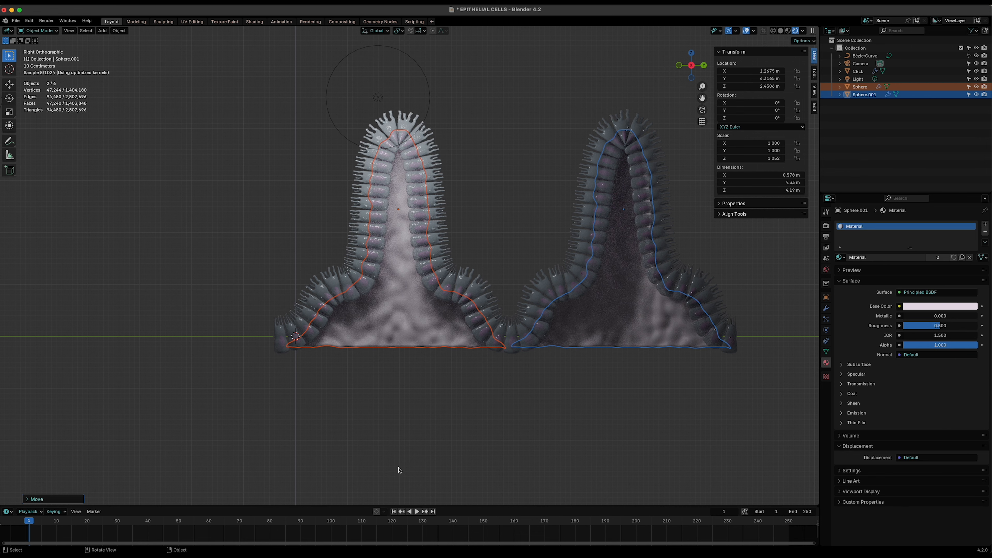
pyautogui.click(422, 467)
pyautogui.moveTo(421, 467); pyautogui.dragTo(453, 444, button='middle')
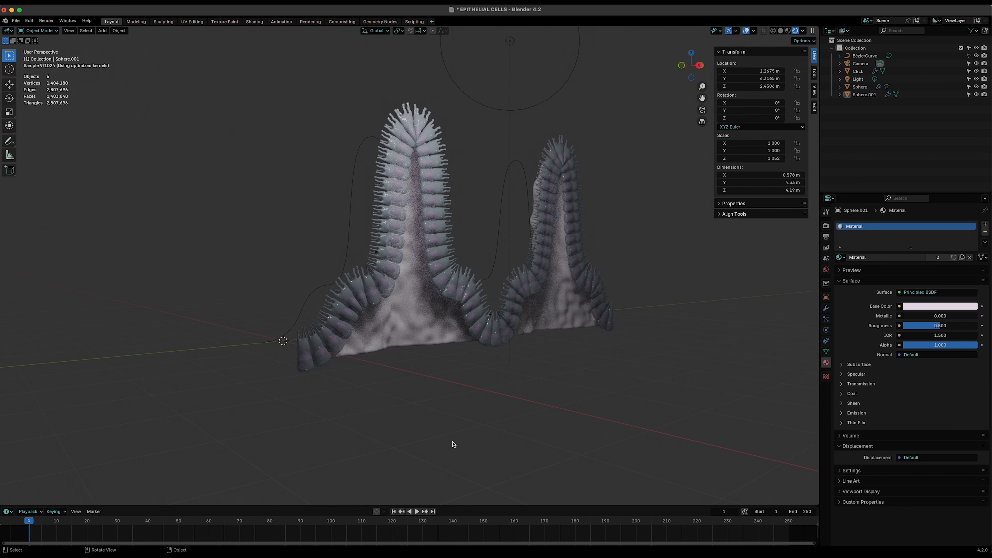
pyautogui.scroll(2, 453, 444)
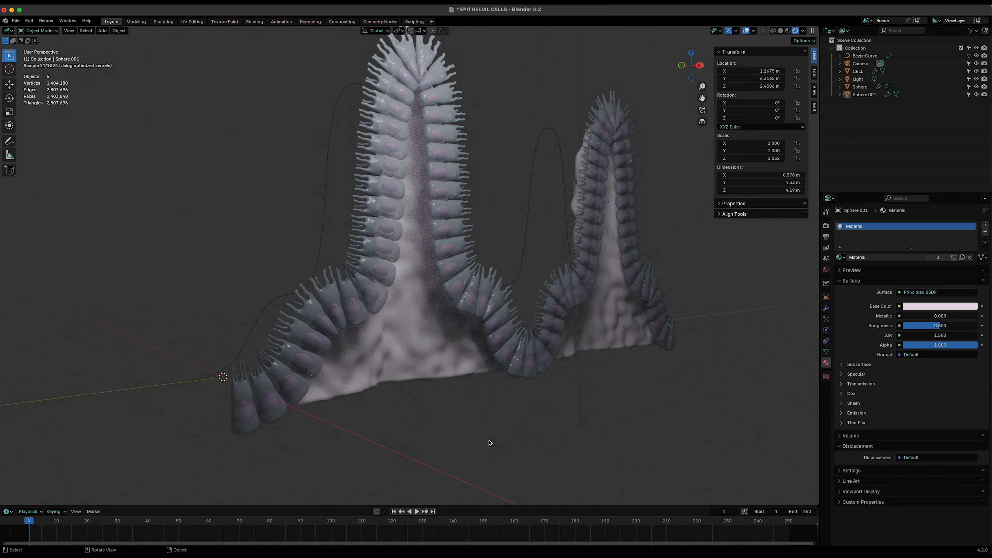
# - Add a plane mesh to the scene
pyautogui.moveTo(490, 442); pyautogui.dragTo(489, 447, button='middle')
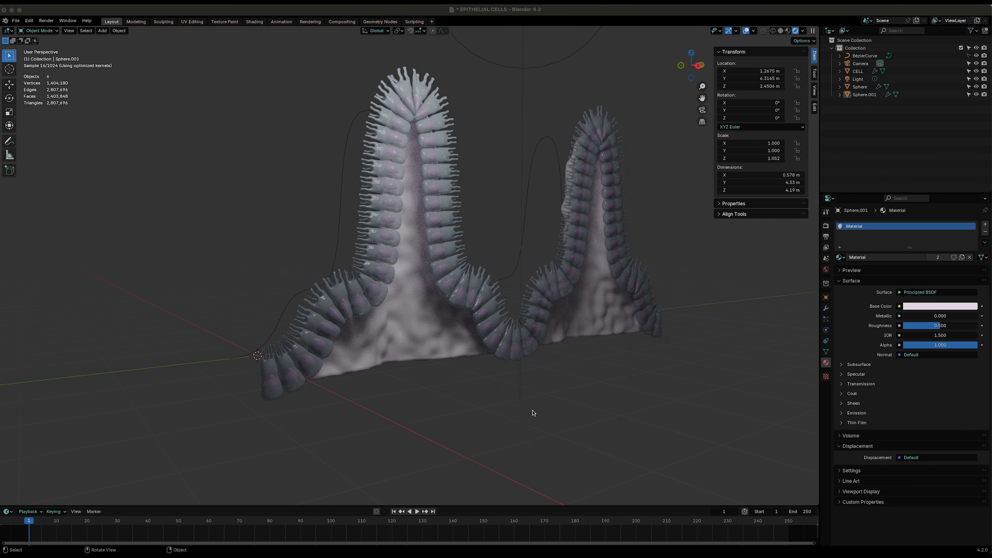
pyautogui.moveTo(458, 423); pyautogui.dragTo(486, 409, button='middle')
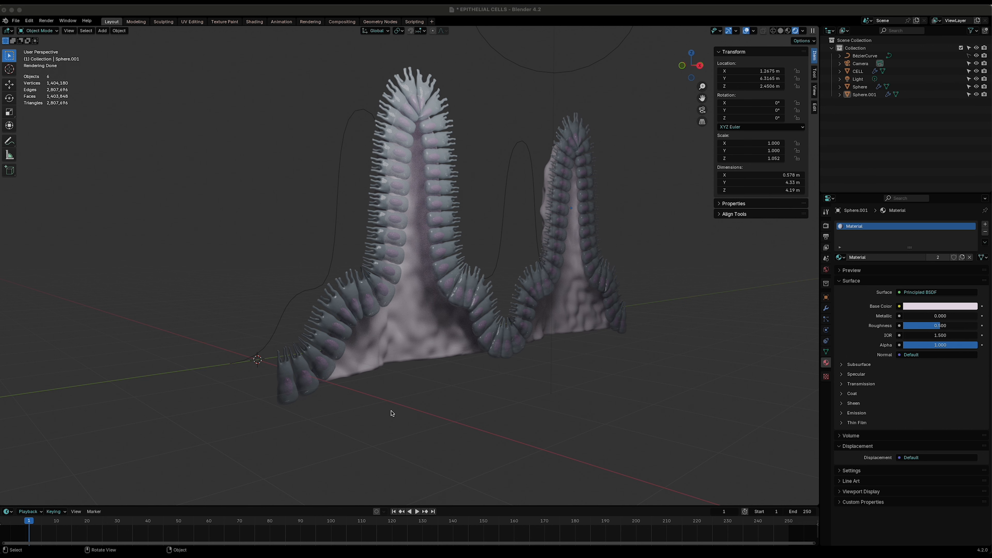
pyautogui.hotkey('shift', 'a')
pyautogui.moveTo(361, 401)
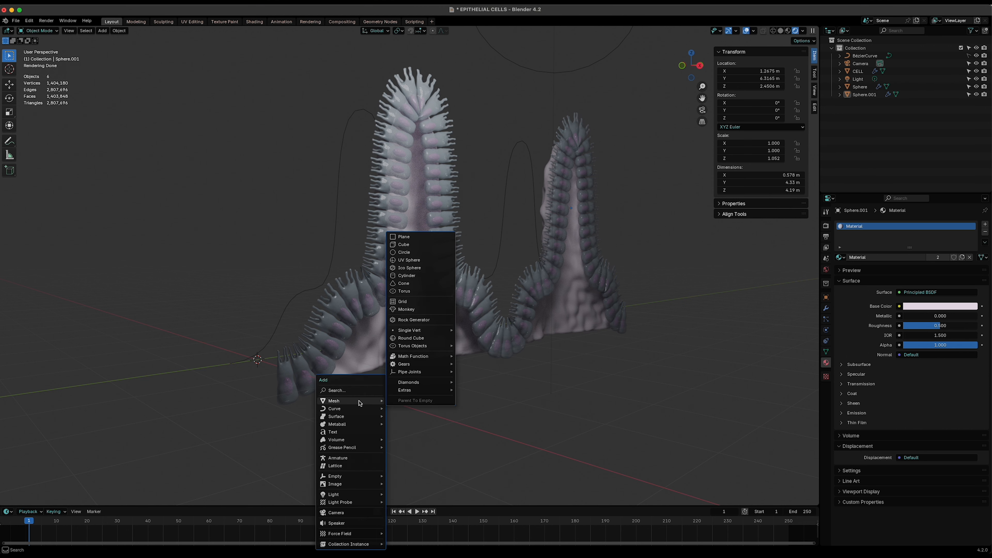
pyautogui.click(401, 237)
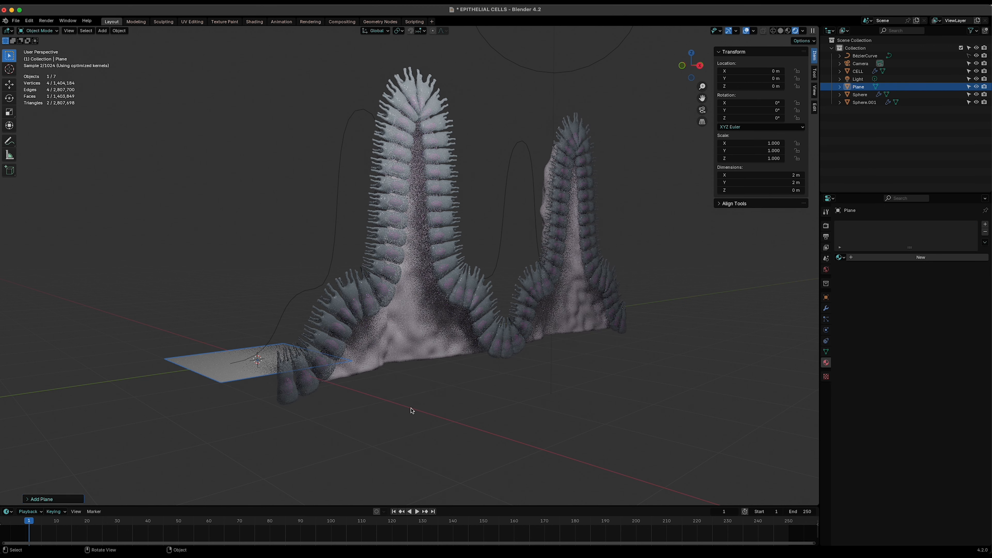
# - Scale the plane up uniformly to about 3.441
pyautogui.scroll(-4, 410, 412)
pyautogui.press('s')
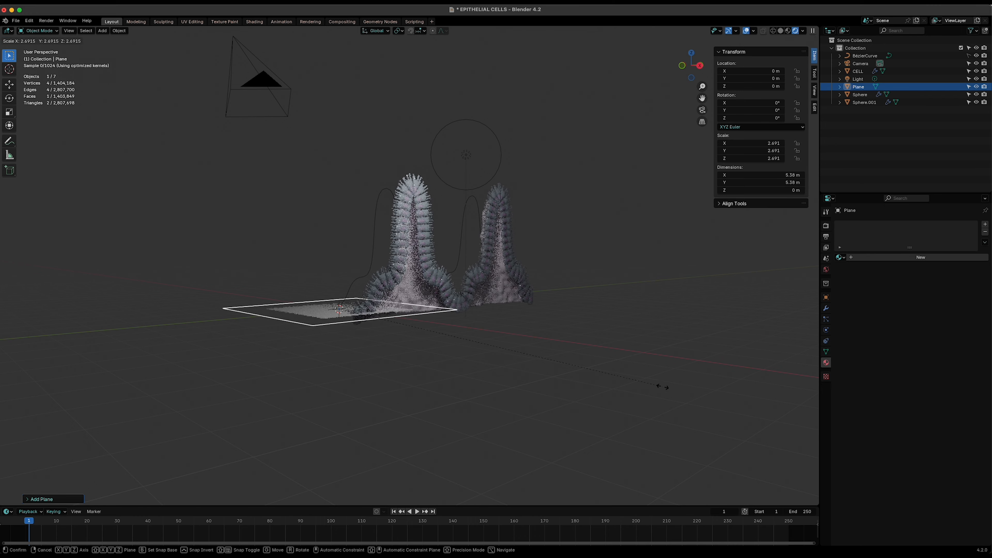
pyautogui.click(759, 376)
pyautogui.keyDown('shift'); pyautogui.moveTo(525, 361); pyautogui.dragTo(480, 366, button='middle'); pyautogui.keyUp('shift')
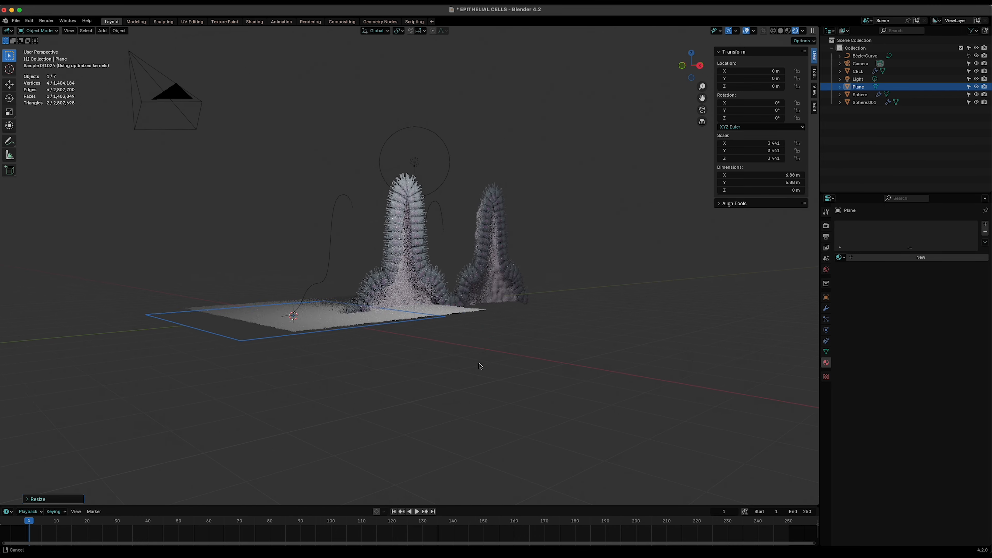
# - Move the plane along the Y axis to about 4.63 m under the epithelium
pyautogui.press('g')
pyautogui.press('y')
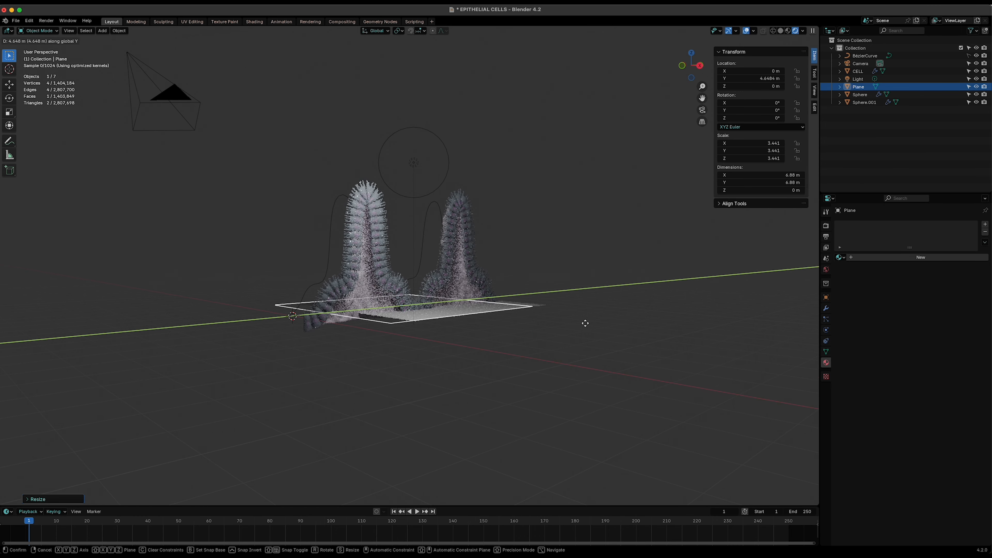
pyautogui.click(487, 394)
# - Scale the plane to about 7.132 and lower it along Z to about -0.379 m
pyautogui.press('s')
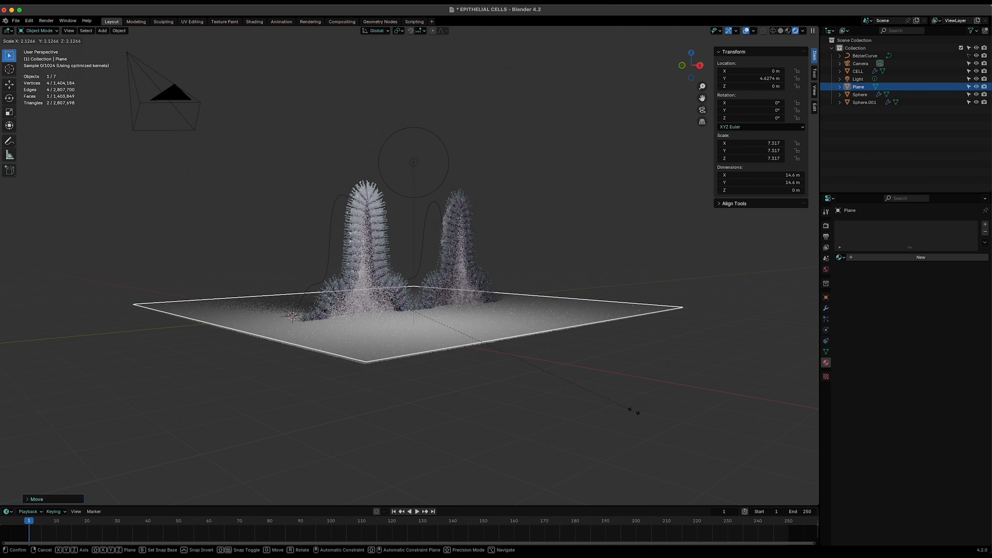
pyautogui.click(628, 411)
pyautogui.press('z')
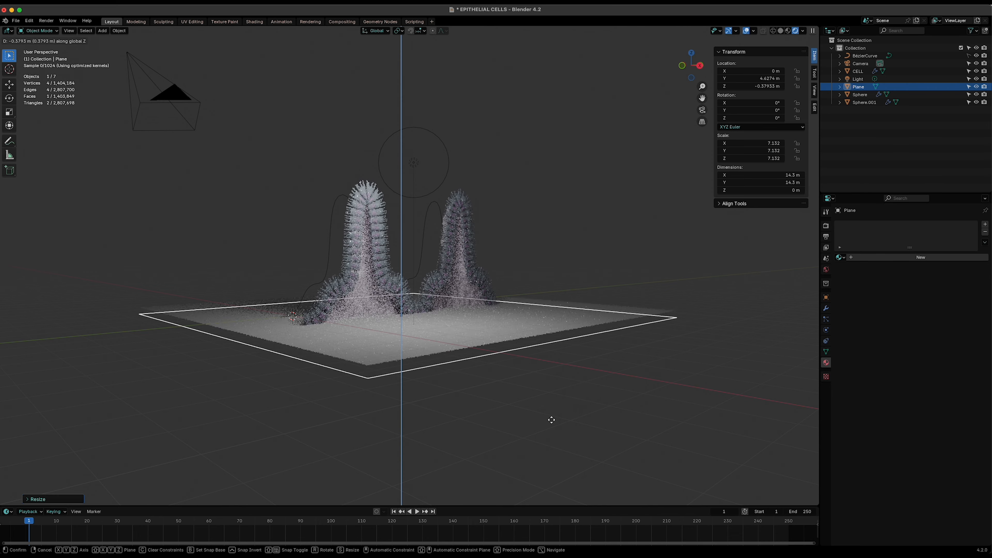
pyautogui.click(552, 418)
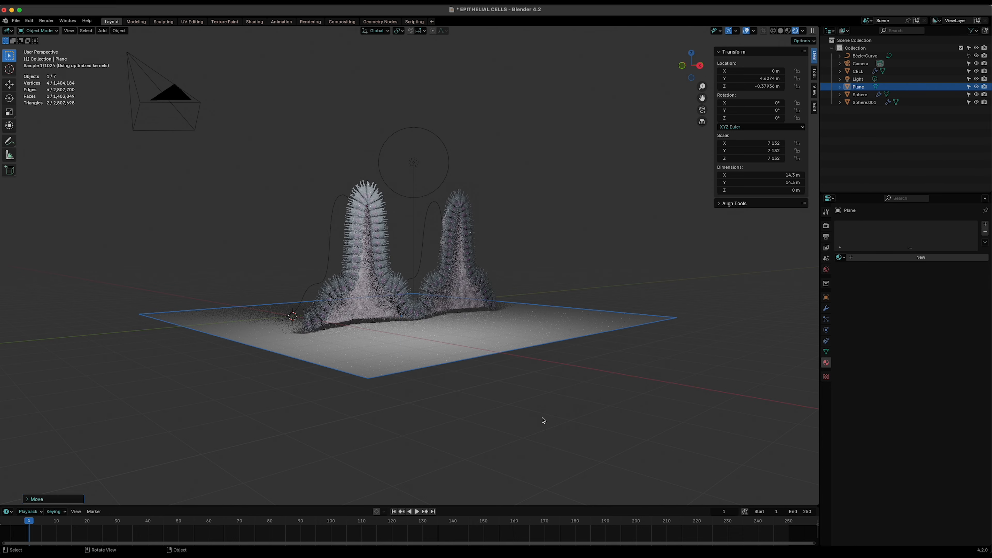
# - Deselect the plane and save the file
pyautogui.scroll(6, 451, 398)
pyautogui.moveTo(449, 395); pyautogui.dragTo(449, 392, button='middle')
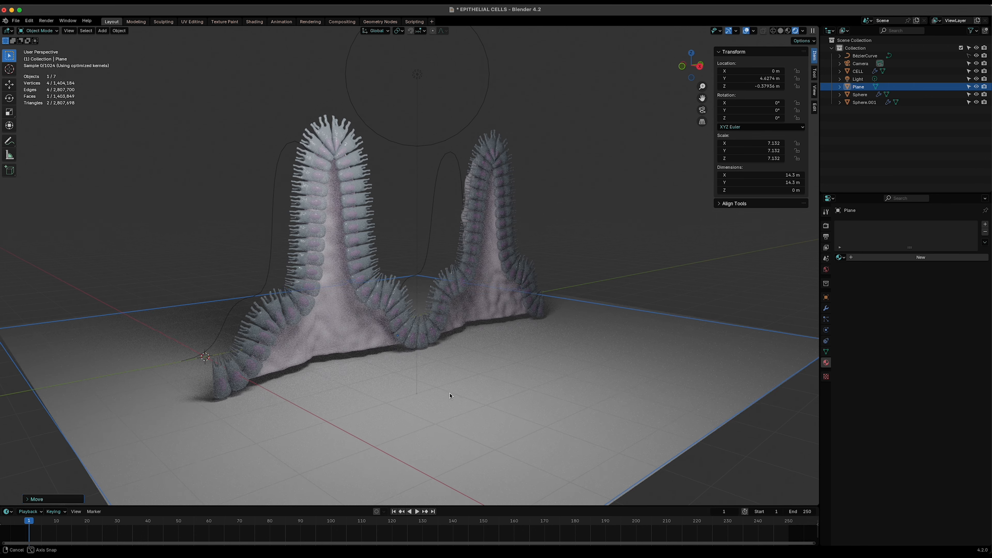
pyautogui.click(614, 226)
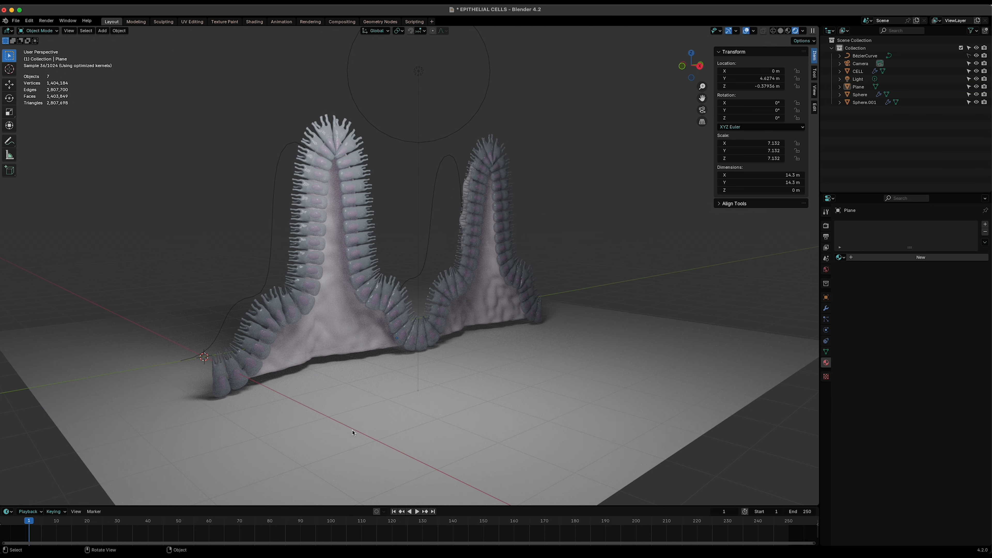
pyautogui.scroll(2, 352, 432)
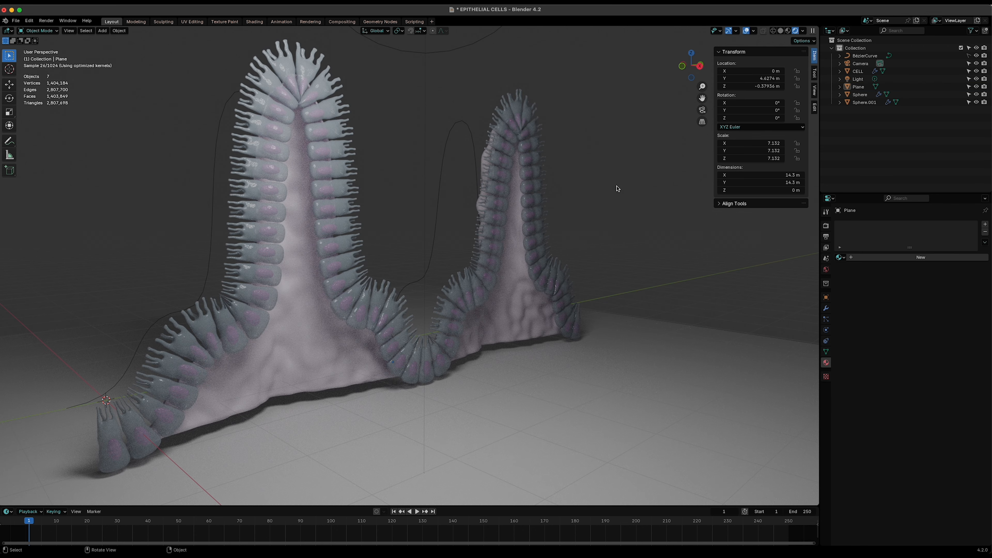
pyautogui.press('super+s')
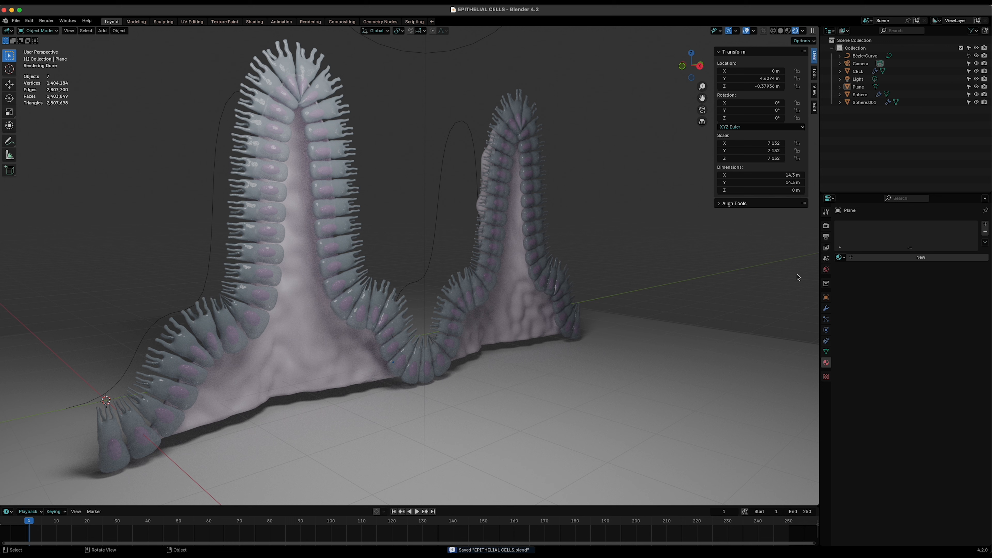
# - Select the camera and enable Lock Camera to View
pyautogui.click(853, 64)
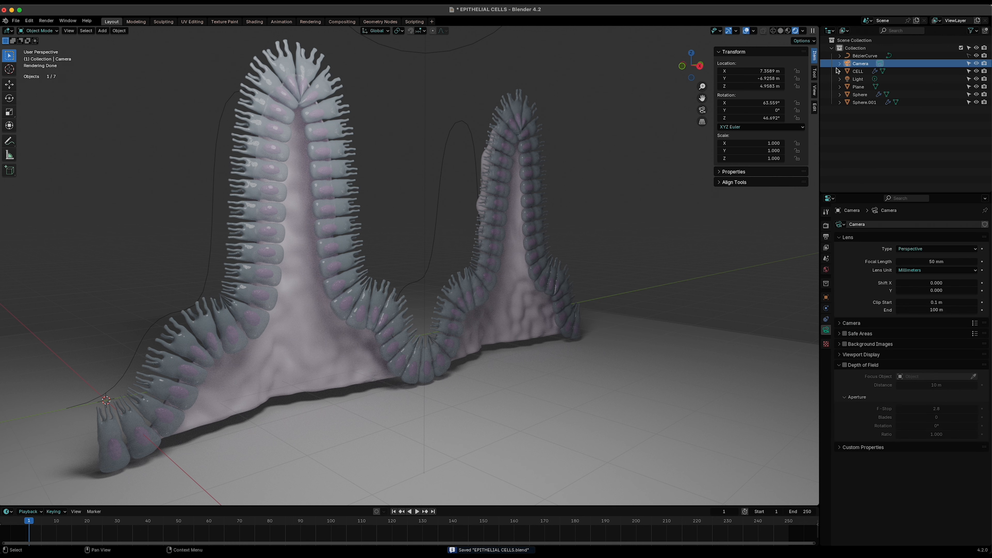
pyautogui.click(815, 91)
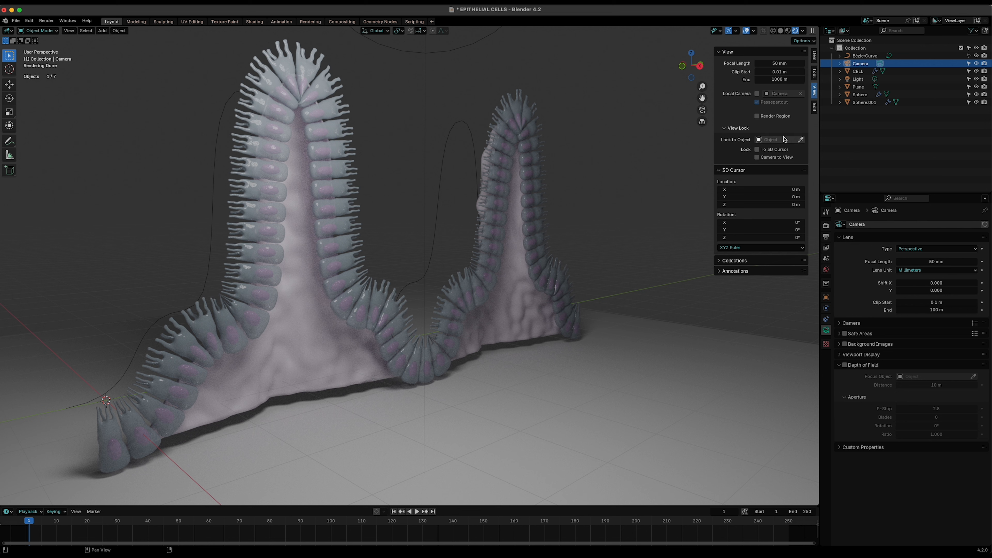
pyautogui.click(756, 157)
# - Enter the camera view and frame the folded cell layer by orbiting and zooming the locked camera
pyautogui.click(691, 123)
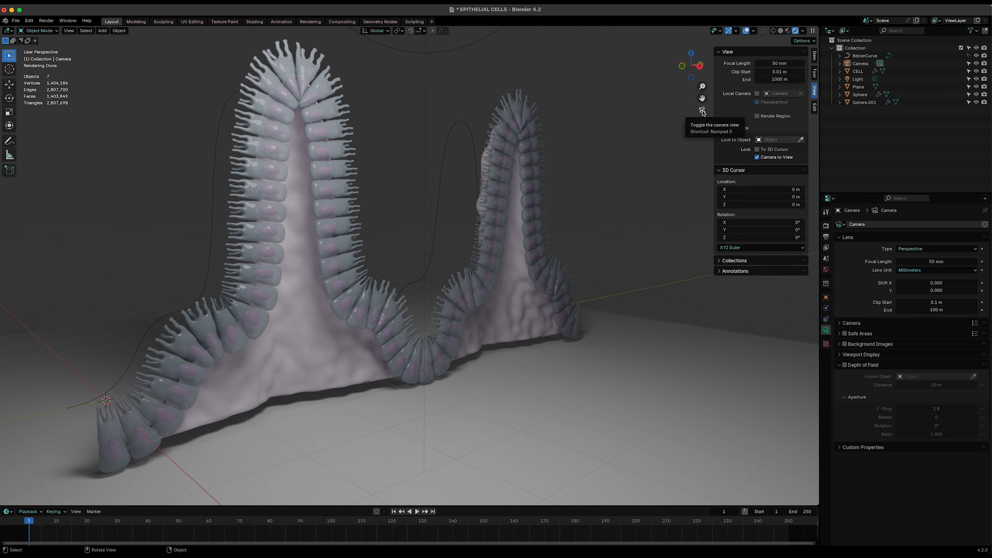
pyautogui.click(701, 112)
pyautogui.moveTo(544, 326); pyautogui.dragTo(452, 340, button='middle')
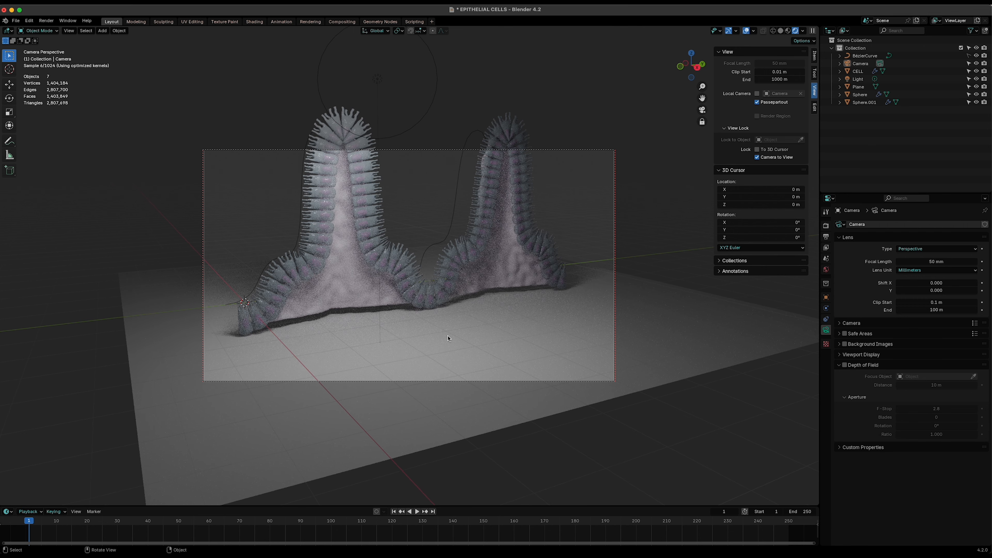
pyautogui.scroll(2, 449, 337)
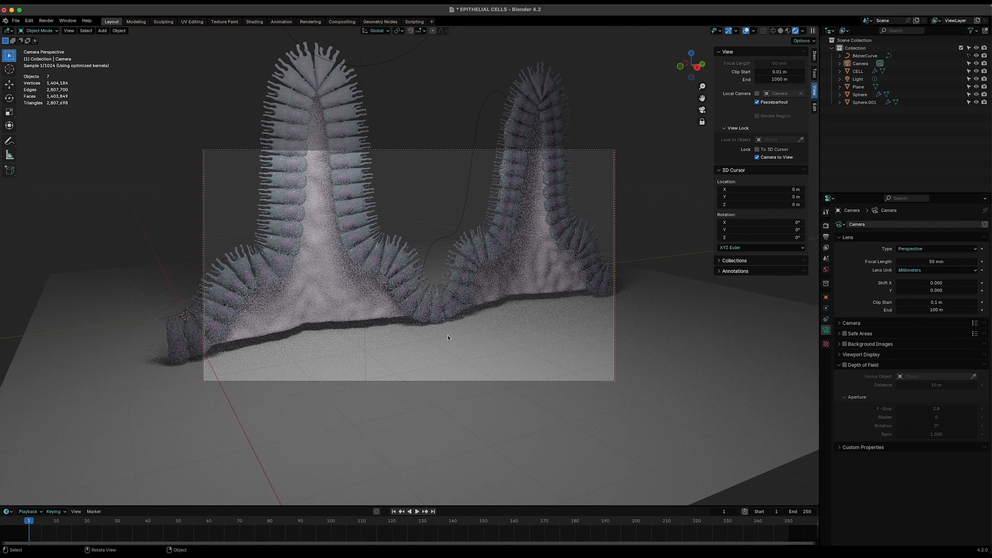
# - Orbit the locked camera to a new angle, then turn off Lock Camera to View
pyautogui.click(814, 55)
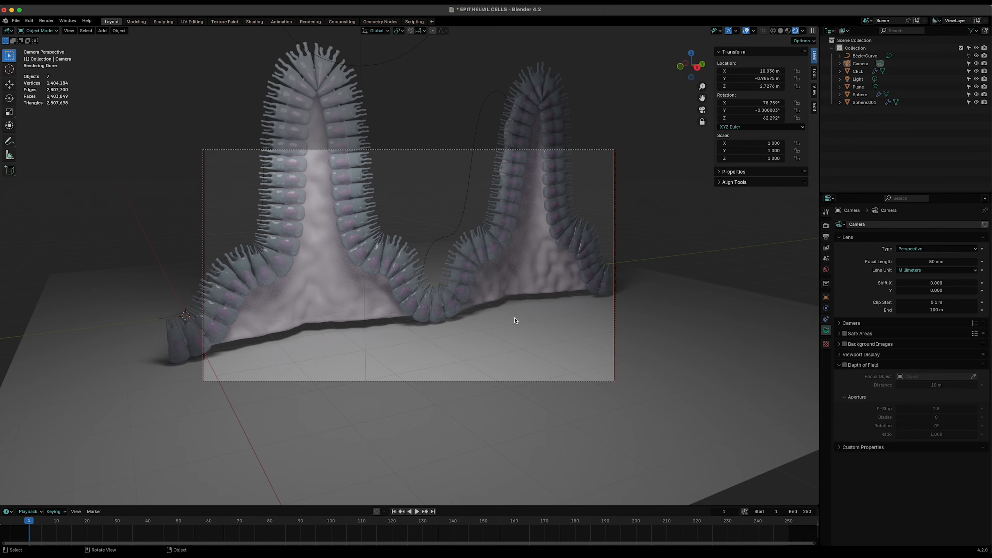
pyautogui.moveTo(515, 320); pyautogui.dragTo(565, 340, button='middle')
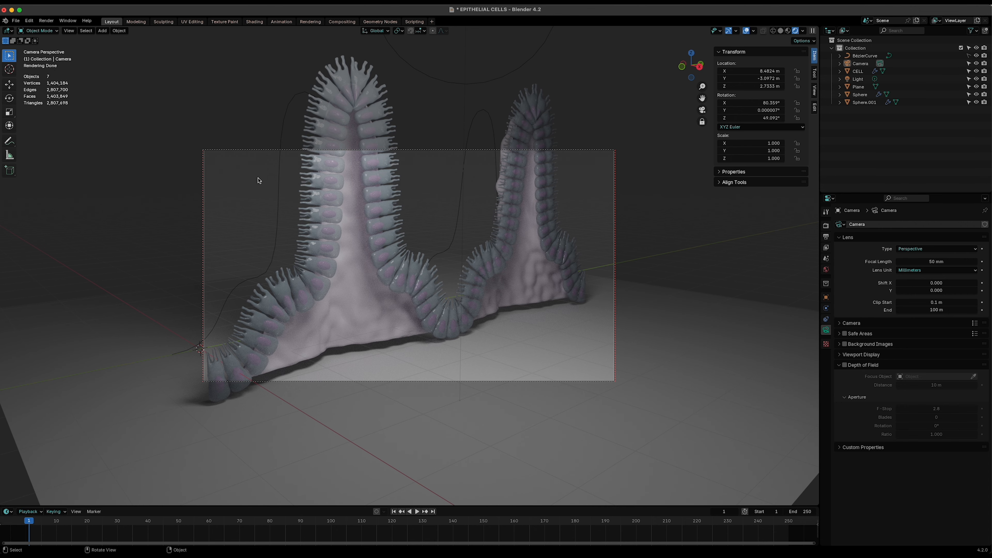
pyautogui.click(814, 90)
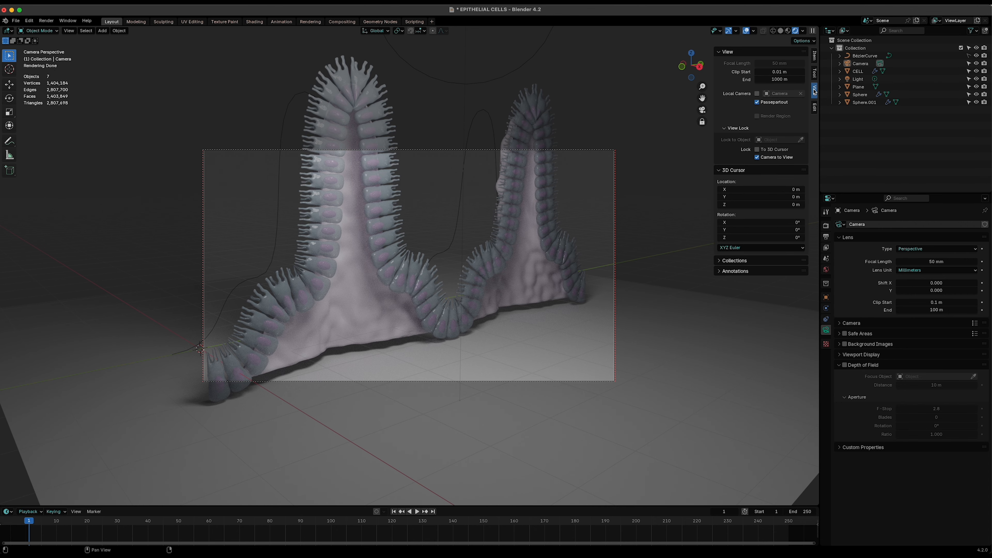
pyautogui.click(759, 158)
# - Zoom the viewport in on the camera frame and turn Lock Camera to View back on
pyautogui.scroll(1, 535, 344)
pyautogui.scroll(-2, 535, 344)
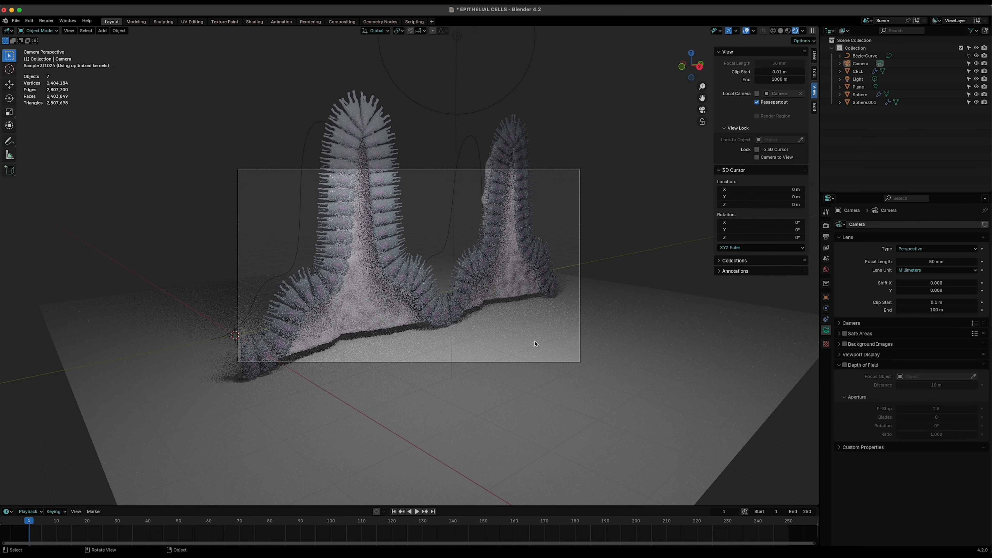
pyautogui.scroll(1, 534, 344)
pyautogui.scroll(3, 535, 344)
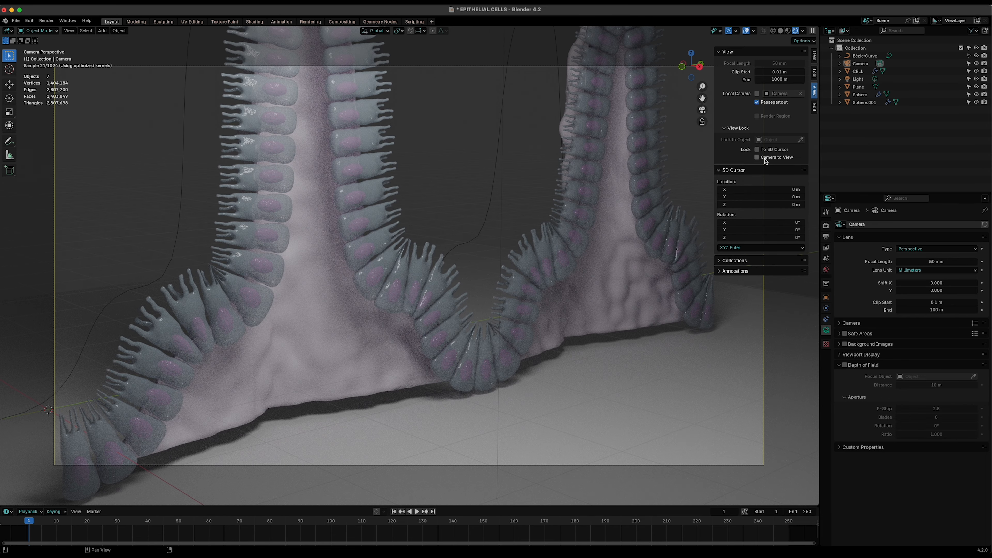
pyautogui.click(758, 158)
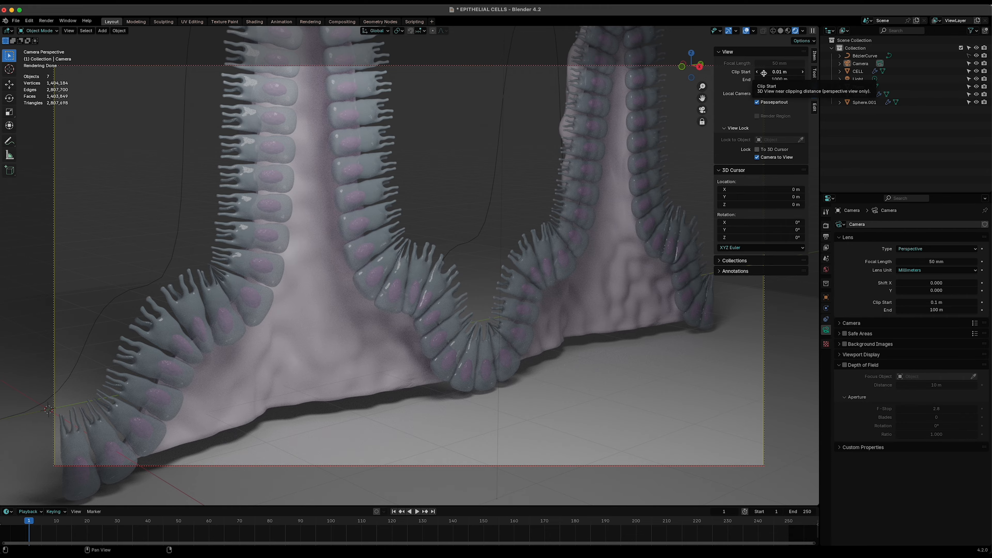
# - Hide the sidebar and nudge the camera angle slightly, undoing and redoing the nudge
pyautogui.press('n')
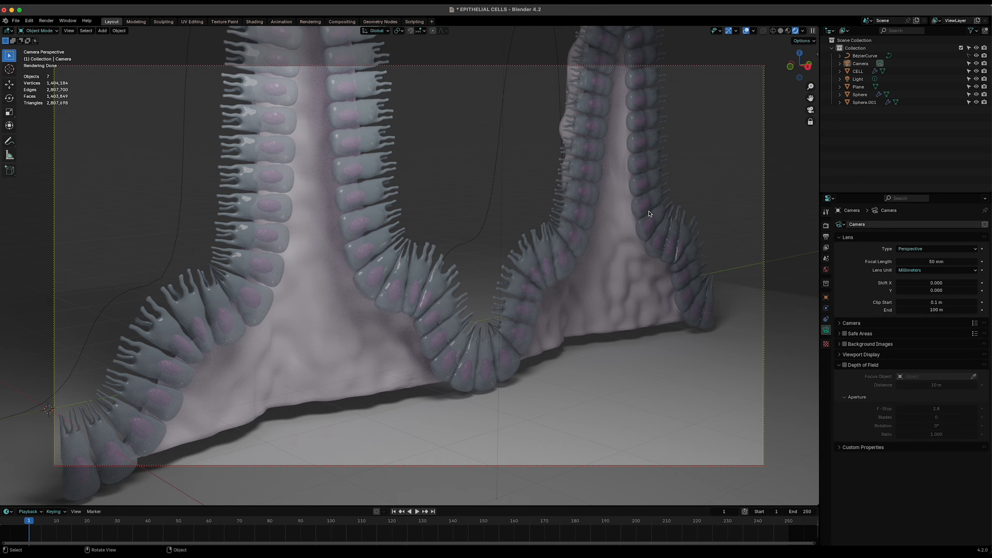
pyautogui.keyDown('shift'); pyautogui.moveTo(640, 232); pyautogui.dragTo(640, 237, button='middle'); pyautogui.keyUp('shift')
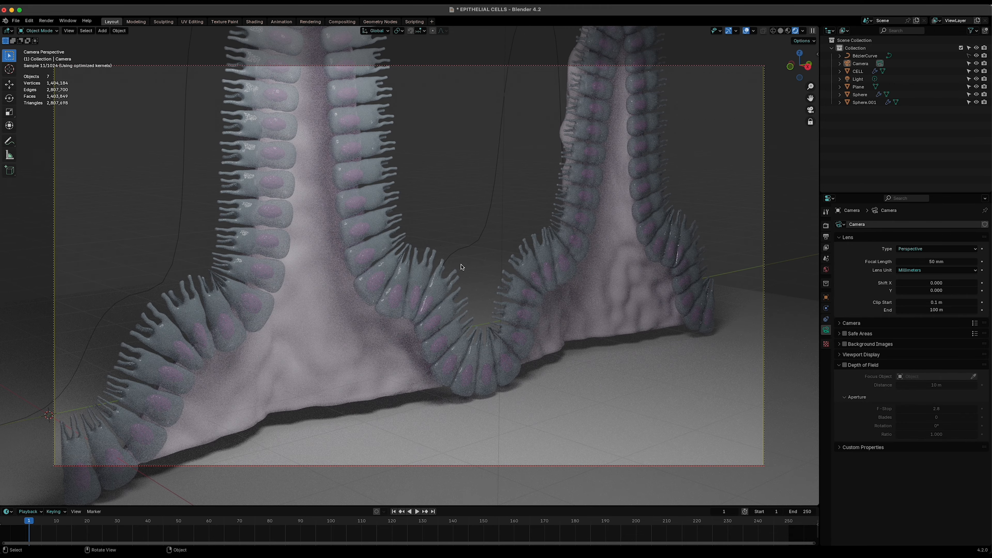
pyautogui.press('super+z')
pyautogui.press('super+shift+z')
# - Set the render output resolution to 1920 × 1400 px
pyautogui.click(826, 226)
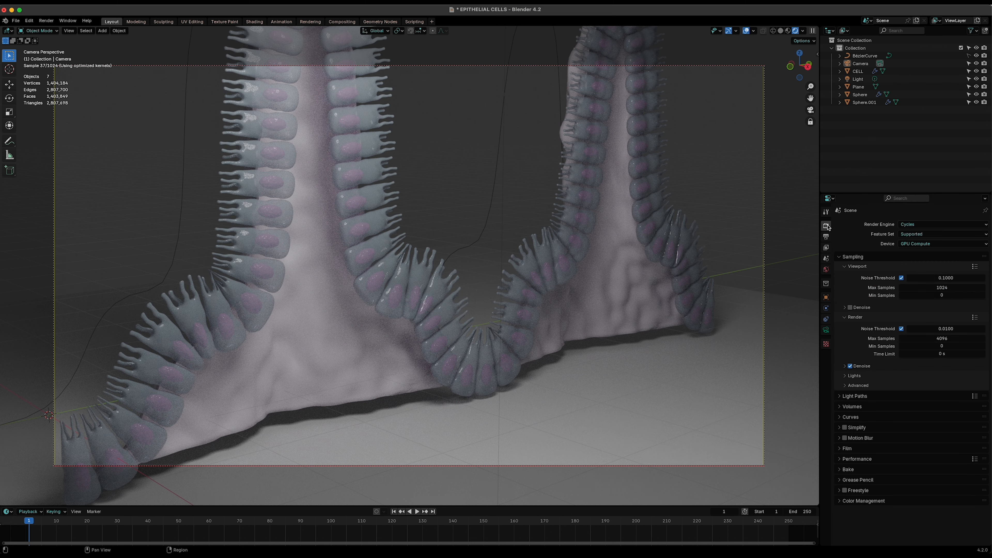
pyautogui.click(826, 236)
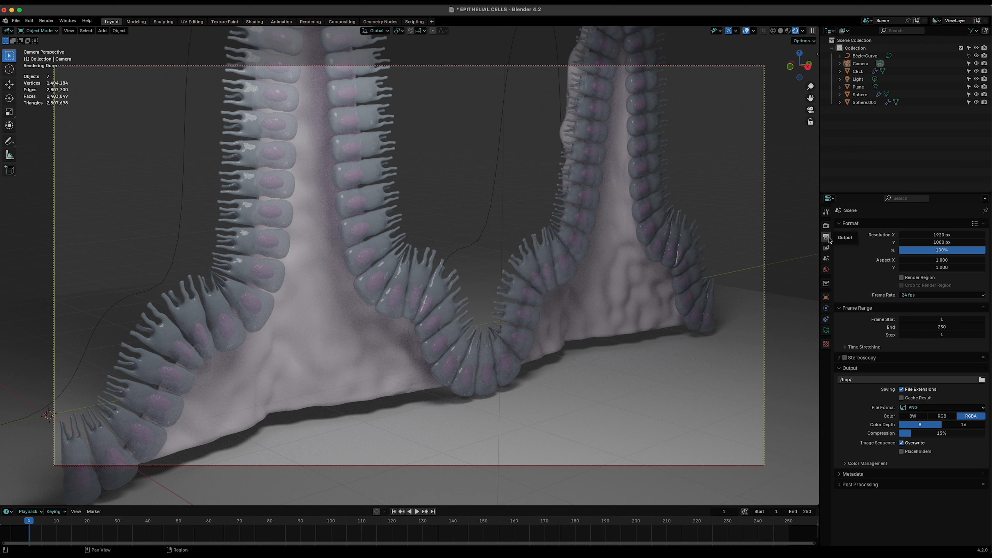
pyautogui.click(943, 235)
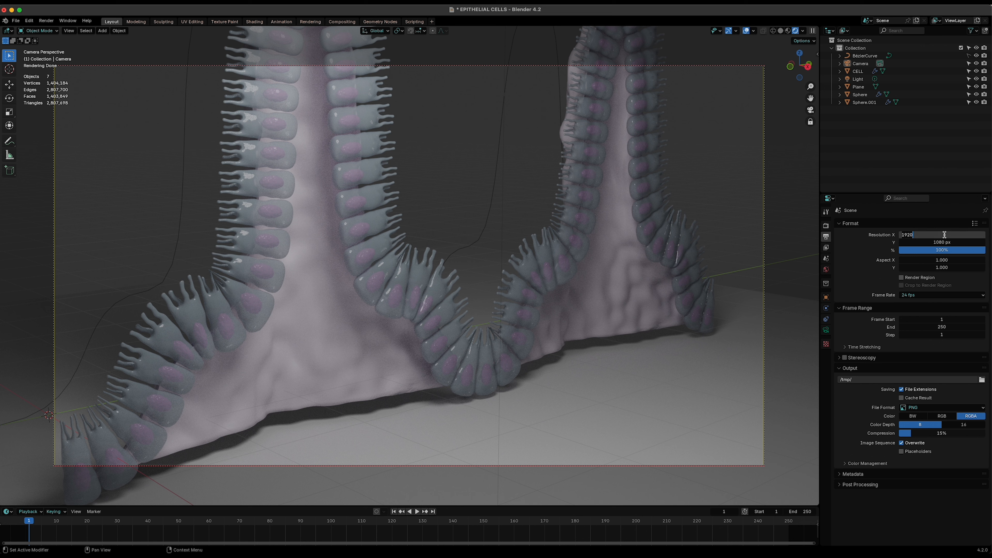
pyautogui.press('Return')
pyautogui.click(934, 242)
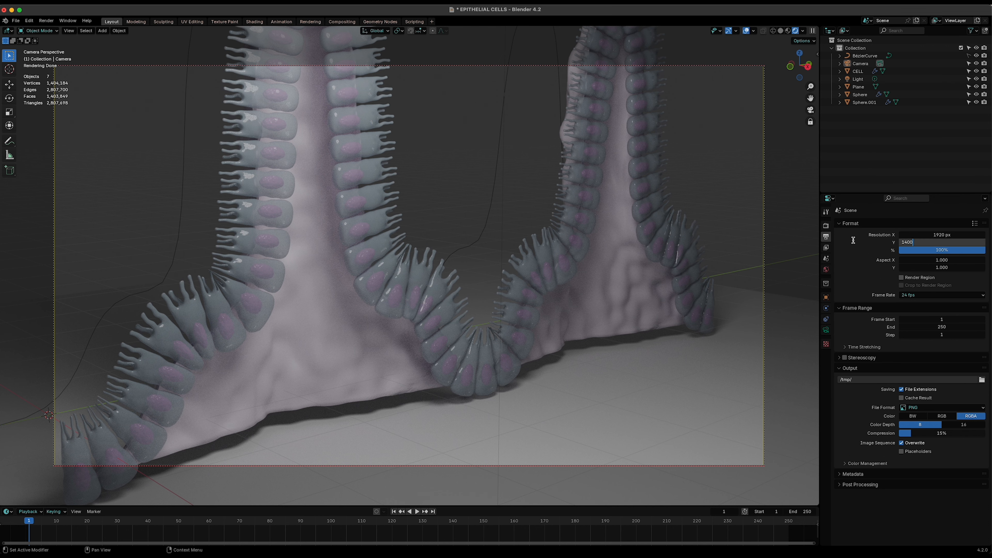
pyautogui.write('1400')
pyautogui.press('Return')
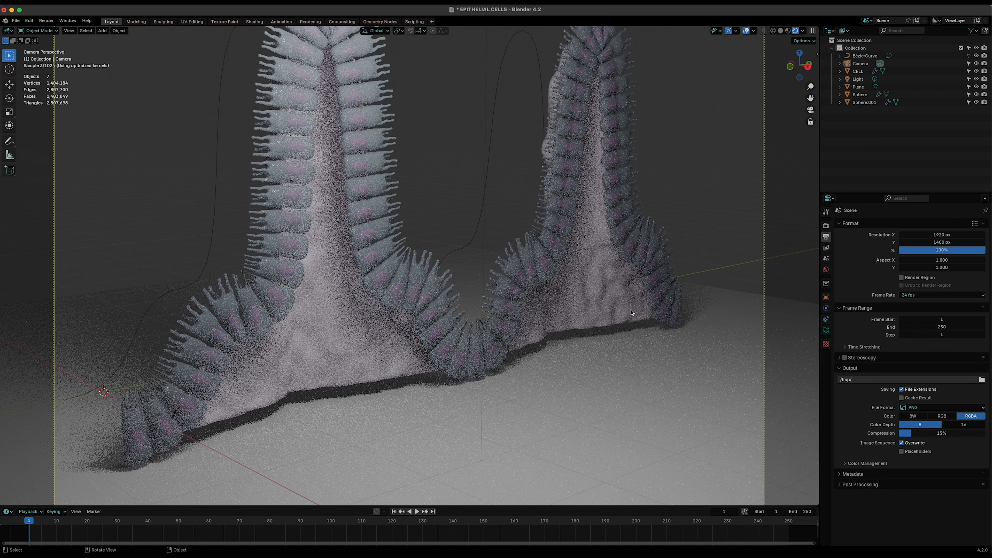
# - View the whole camera frame, temporarily turning off Lock Camera to View and back on
pyautogui.scroll(1, 630, 313)
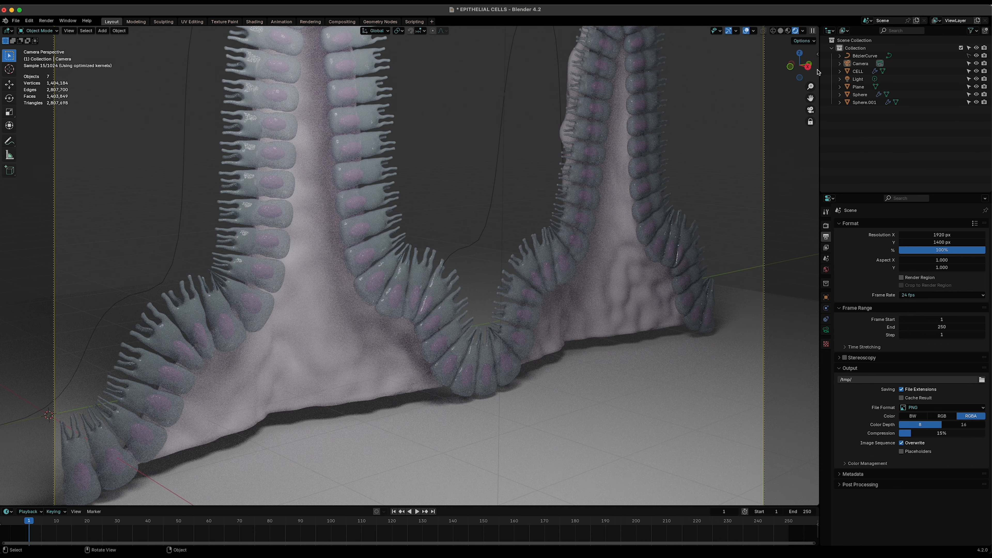
pyautogui.press('n')
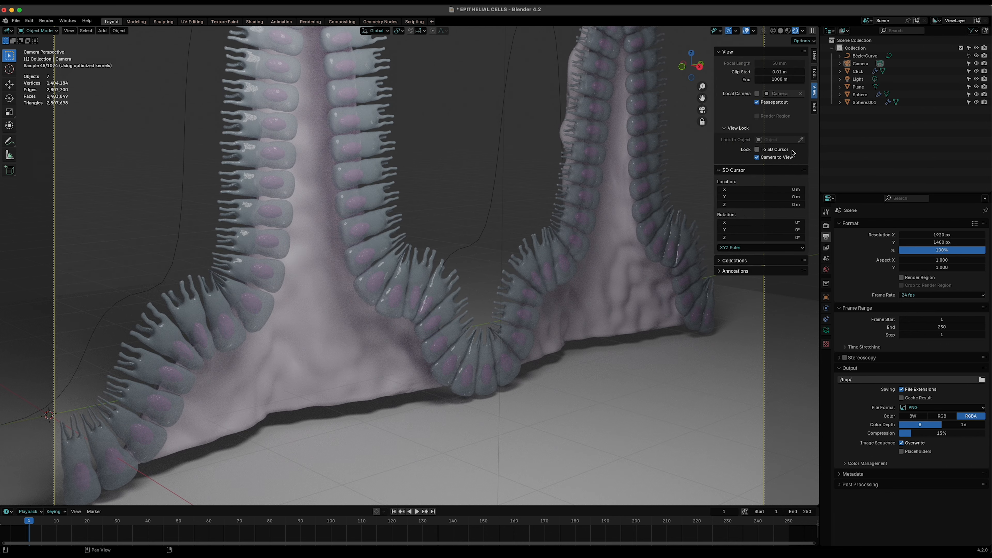
pyautogui.click(779, 157)
pyautogui.scroll(-2, 487, 366)
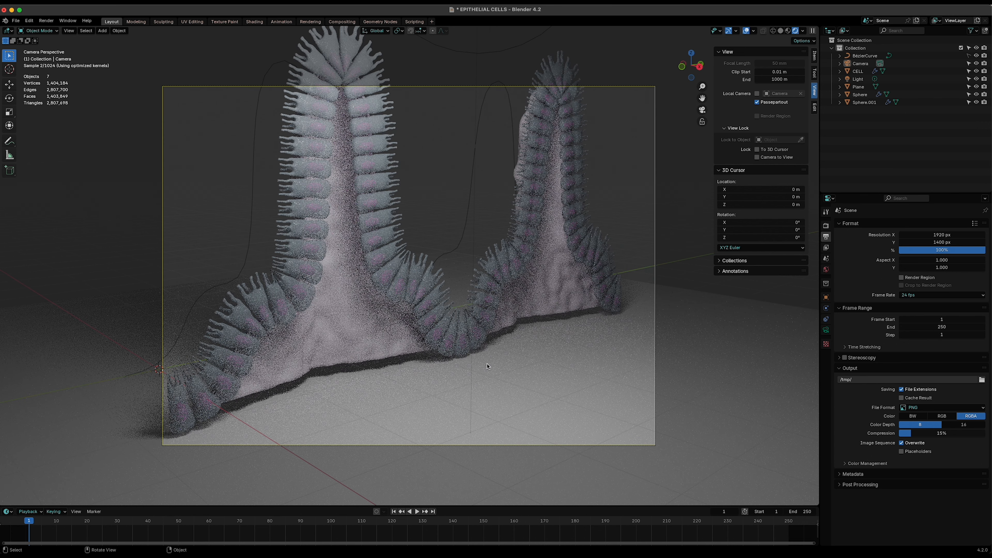
pyautogui.click(757, 157)
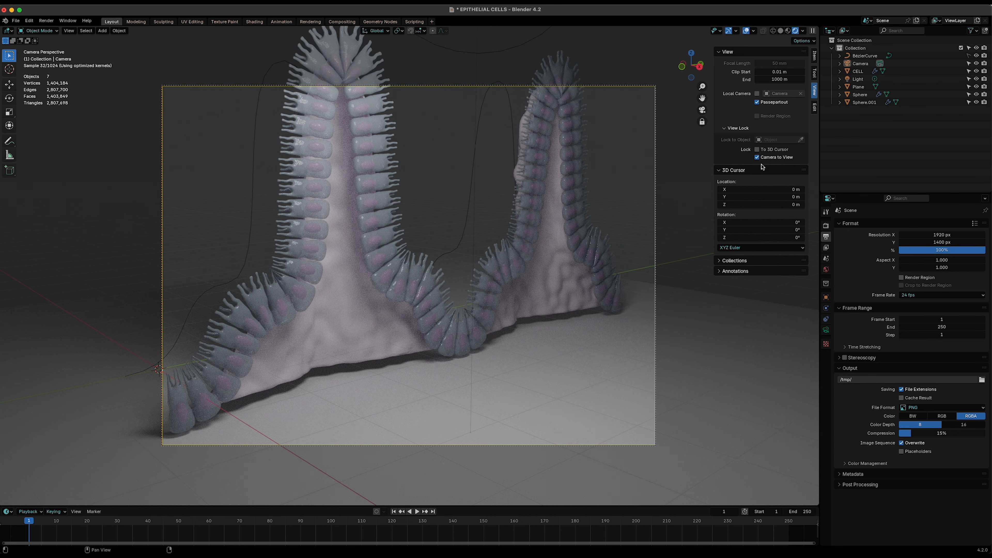
# - Reframe the camera on the epithelial folds by moving the view while it is locked to the camera
pyautogui.click(697, 327)
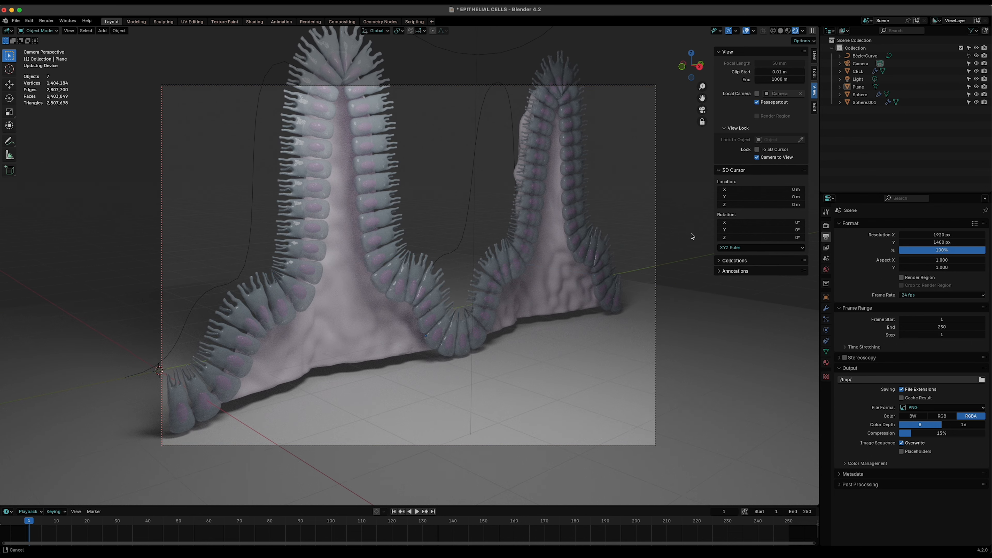
pyautogui.moveTo(691, 233); pyautogui.dragTo(678, 296, button='middle')
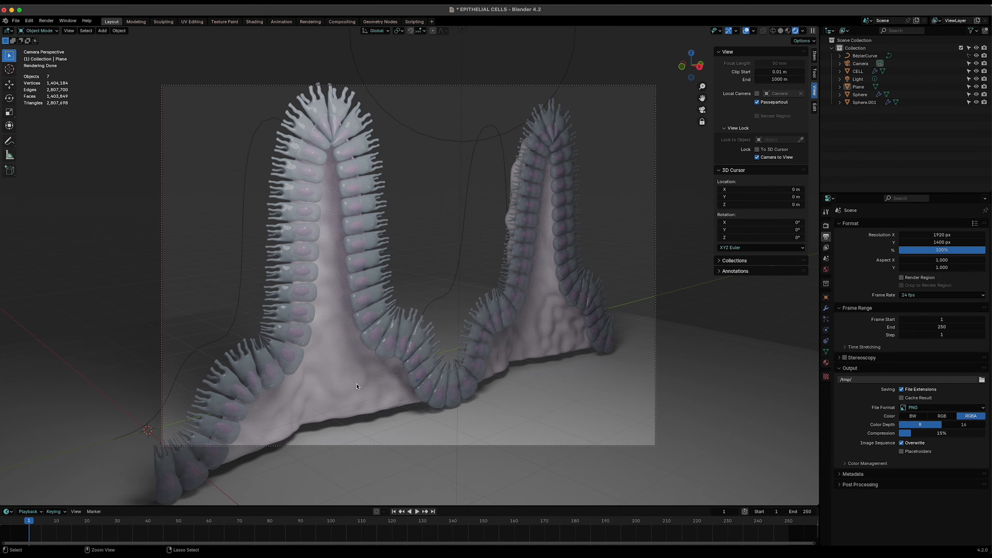
pyautogui.keyDown('ctrl'); pyautogui.moveTo(356, 386); pyautogui.dragTo(503, 408, button='middle'); pyautogui.keyUp('ctrl')
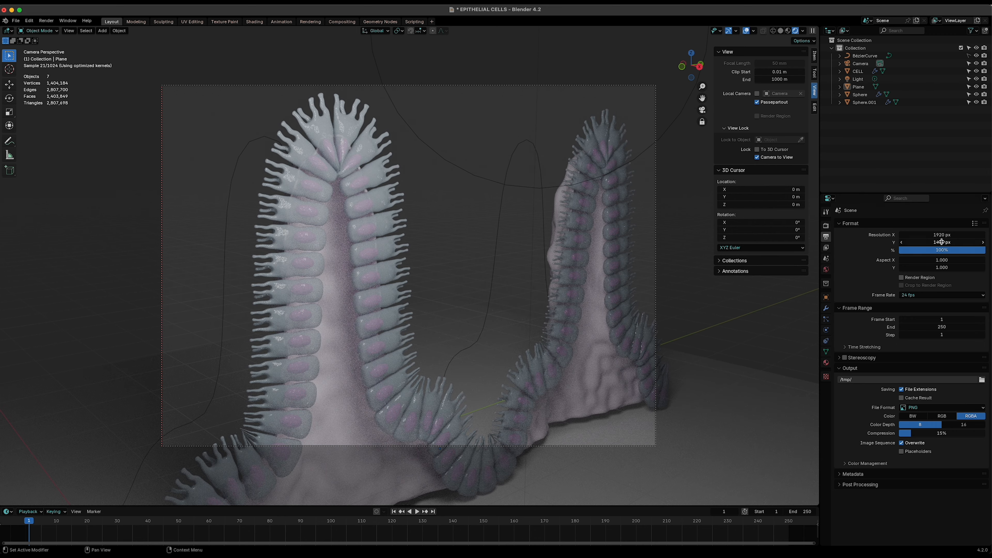
# - Set the render output height to 1600 px and readjust the camera framing around the folds
pyautogui.click(941, 242)
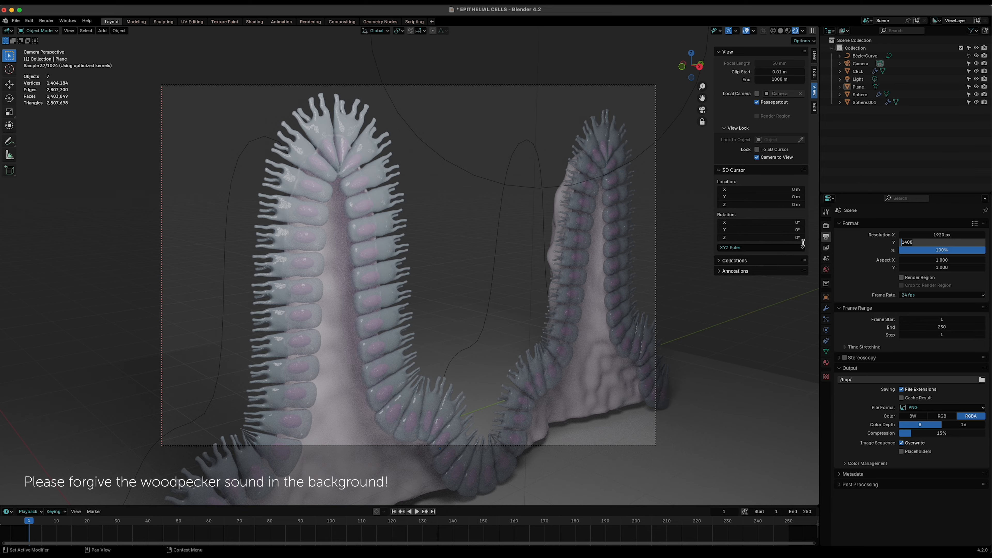
pyautogui.write('16')
pyautogui.press('Return')
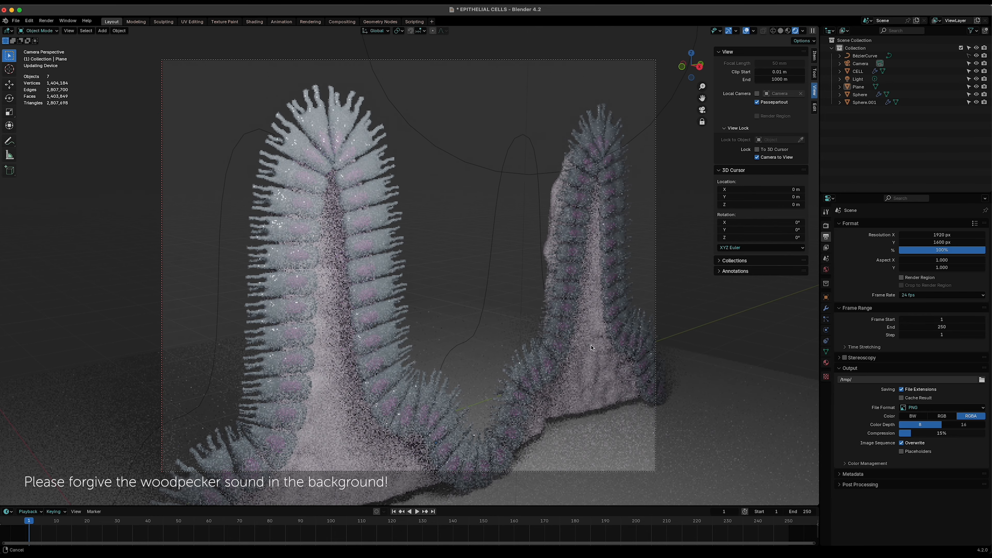
pyautogui.moveTo(591, 327); pyautogui.dragTo(513, 374, button='middle')
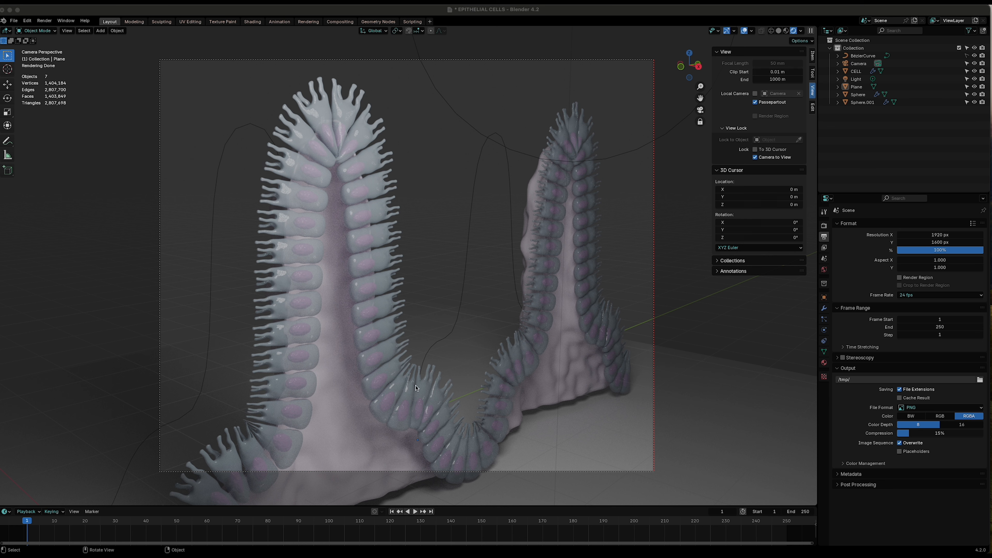
# - Leave the camera view and add a Plain Axes empty to the scene
pyautogui.click(701, 112)
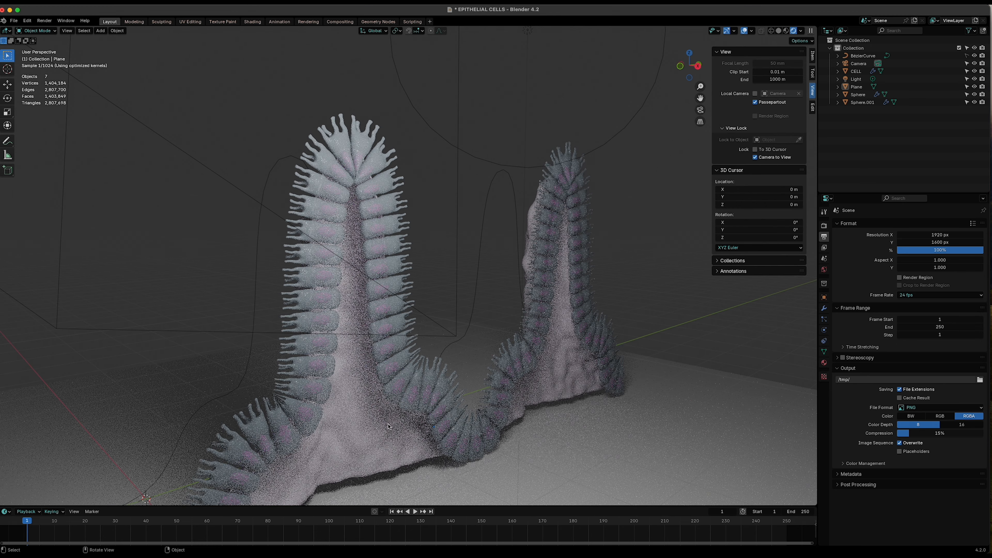
pyautogui.scroll(-4, 469, 332)
pyautogui.moveTo(375, 427); pyautogui.dragTo(381, 427, button='middle')
pyautogui.hotkey('shift', 'a')
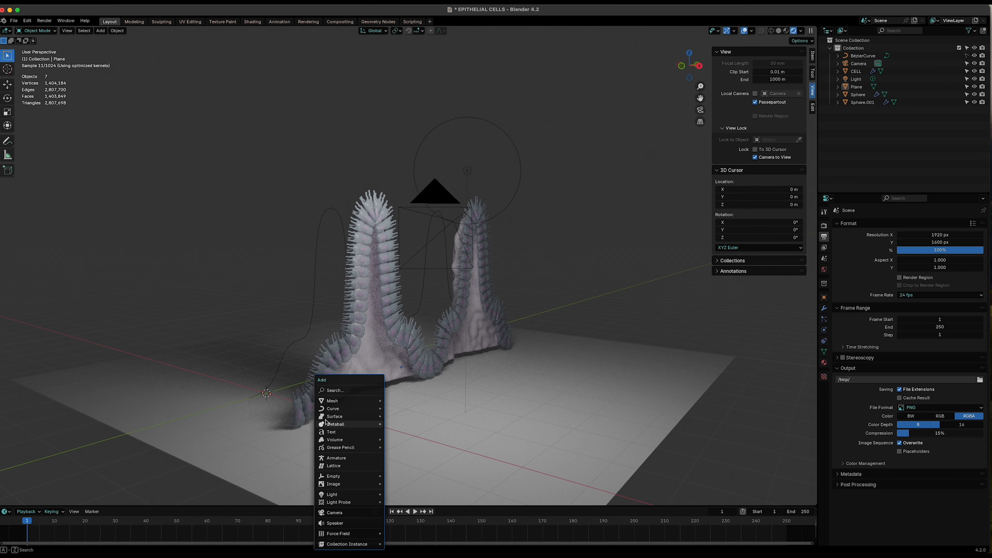
pyautogui.moveTo(341, 402)
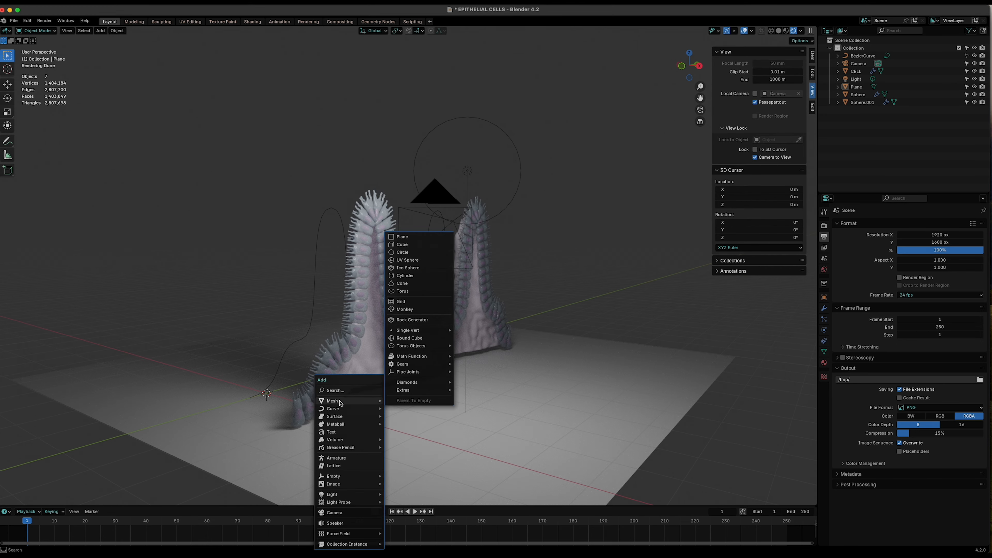
pyautogui.moveTo(340, 476)
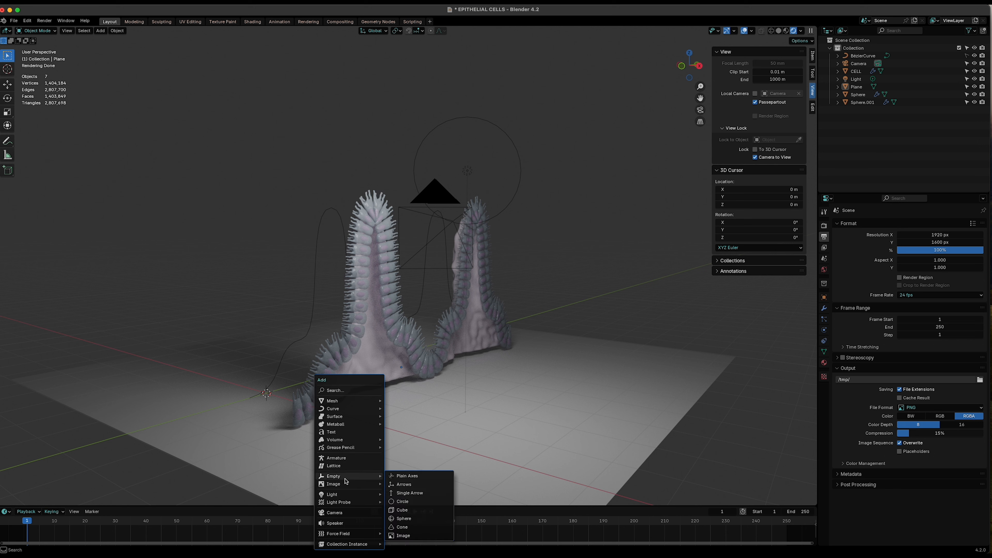
pyautogui.click(402, 477)
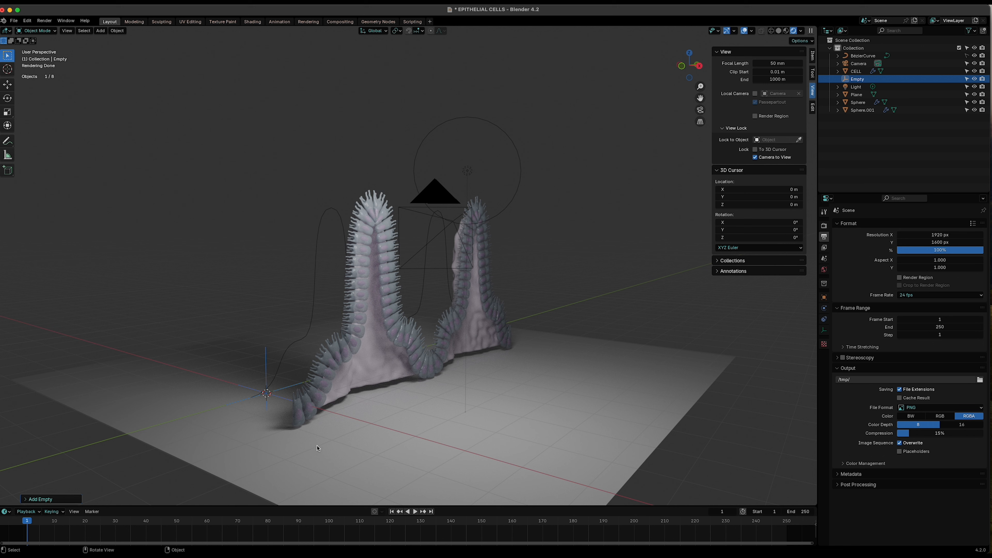
# - Move the empty along the X, Z and Y axes into the middle of the first epithelial fold
pyautogui.press('g')
pyautogui.press('x')
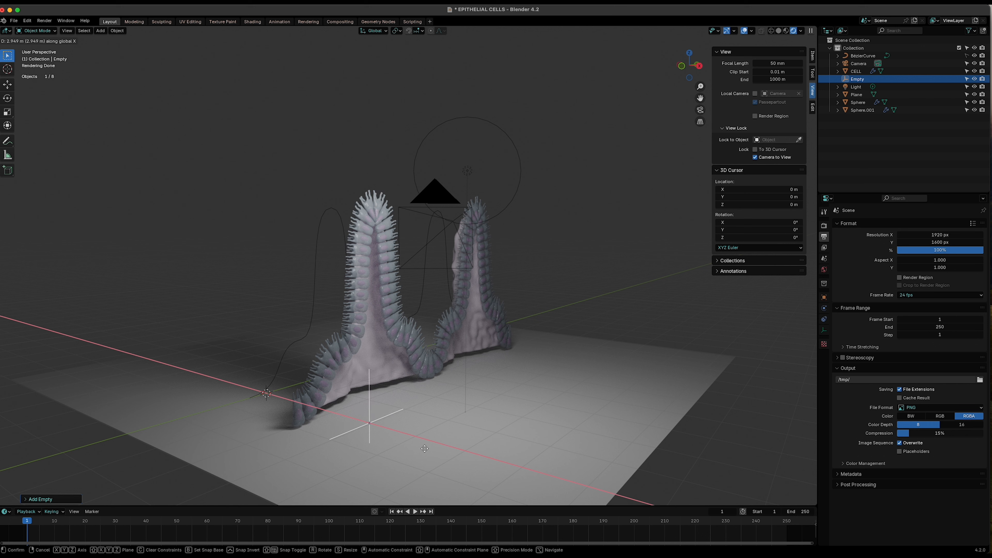
pyautogui.click(404, 443)
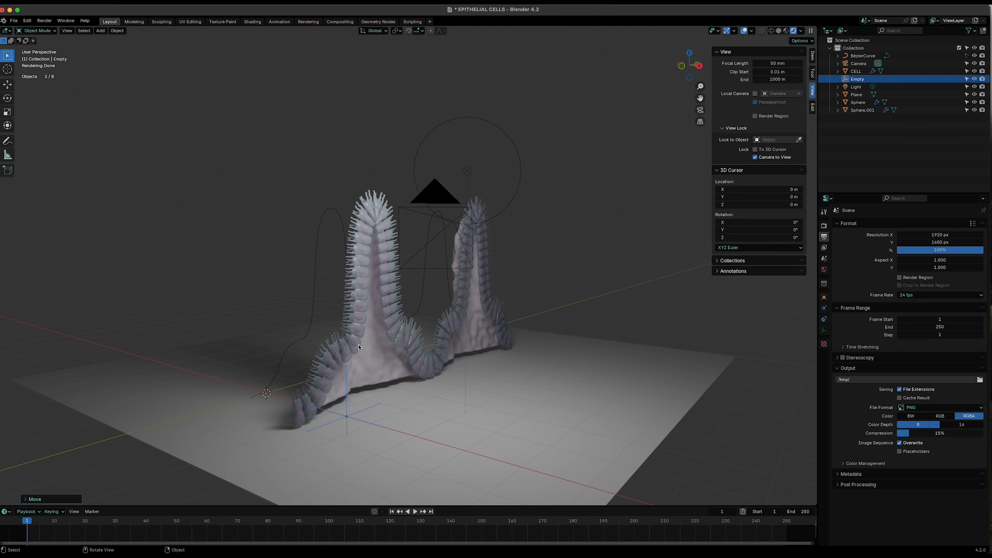
pyautogui.scroll(2, 358, 347)
pyautogui.scroll(-2, 358, 347)
pyautogui.press('g')
pyautogui.press('z')
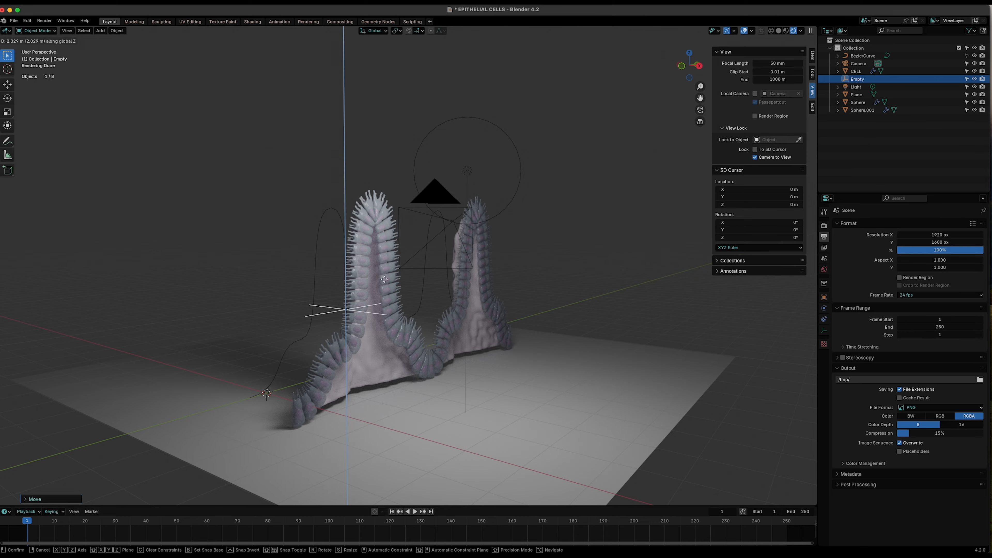
pyautogui.click(357, 320)
pyautogui.moveTo(358, 321); pyautogui.dragTo(417, 411, button='middle')
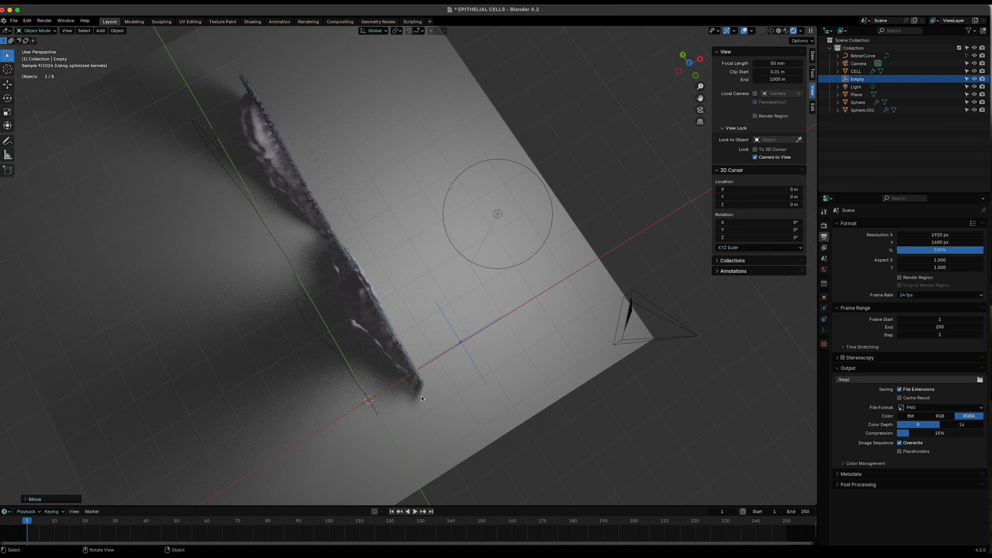
pyautogui.press('g')
pyautogui.press('y')
pyautogui.click(360, 329)
pyautogui.moveTo(359, 330); pyautogui.dragTo(416, 300, button='middle')
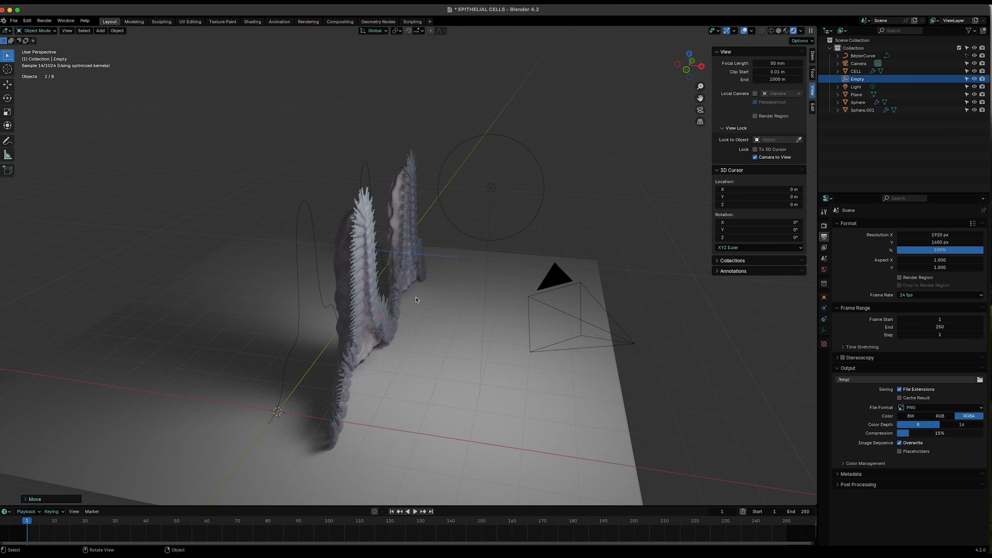
pyautogui.press('g')
pyautogui.press('x')
pyautogui.click(369, 294)
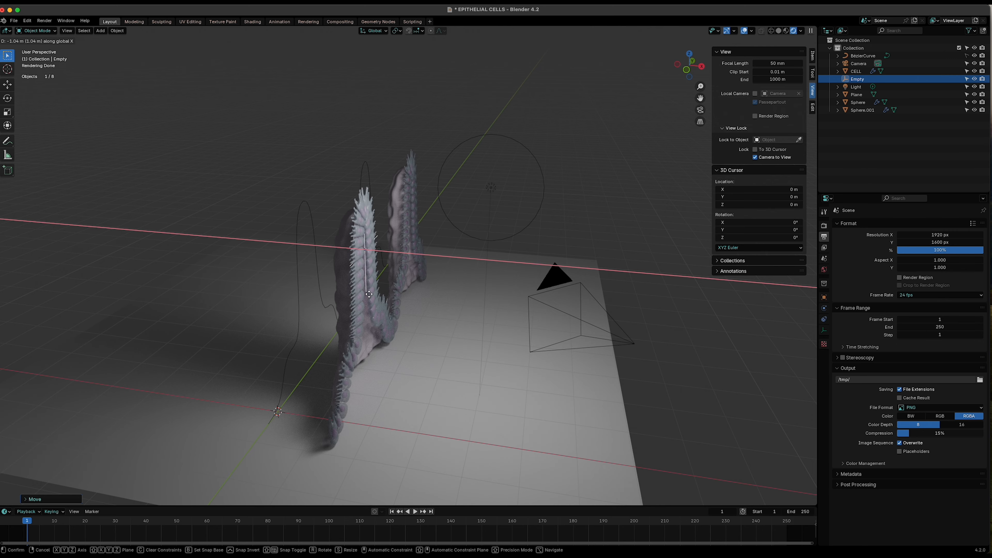
pyautogui.moveTo(369, 295); pyautogui.dragTo(412, 306, button='middle')
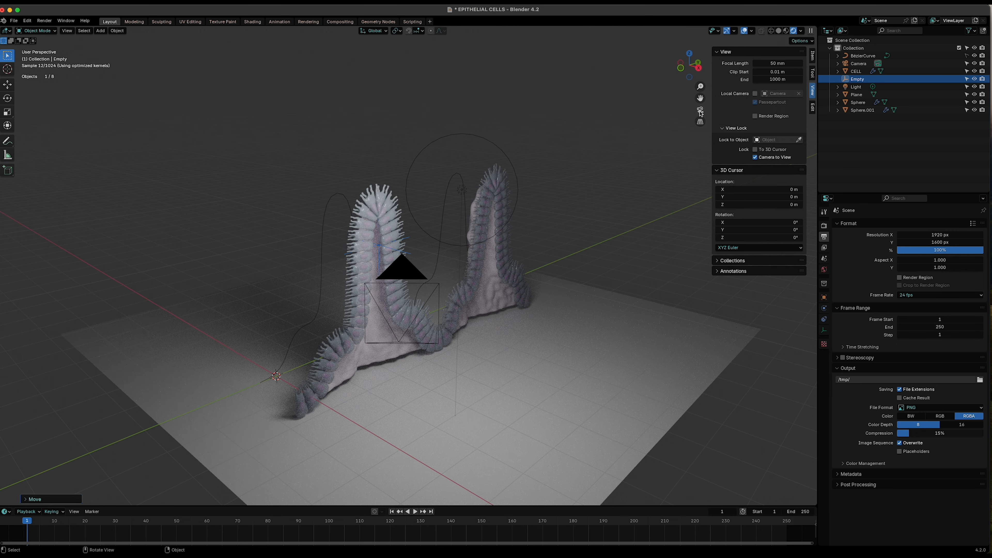
# - Look through the camera and refine the empty's position along Y and X onto the first fold
pyautogui.press('KP_0')
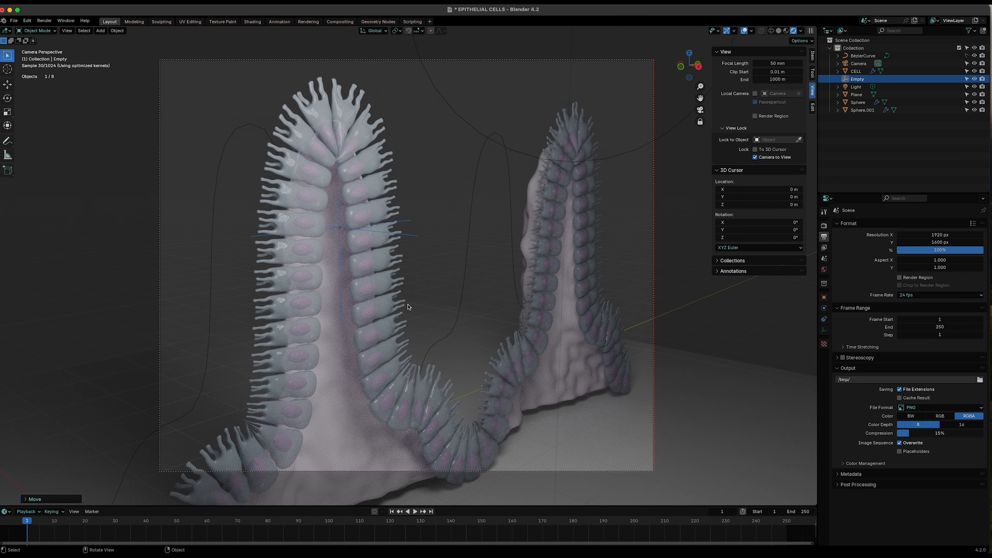
pyautogui.press('g')
pyautogui.press('y')
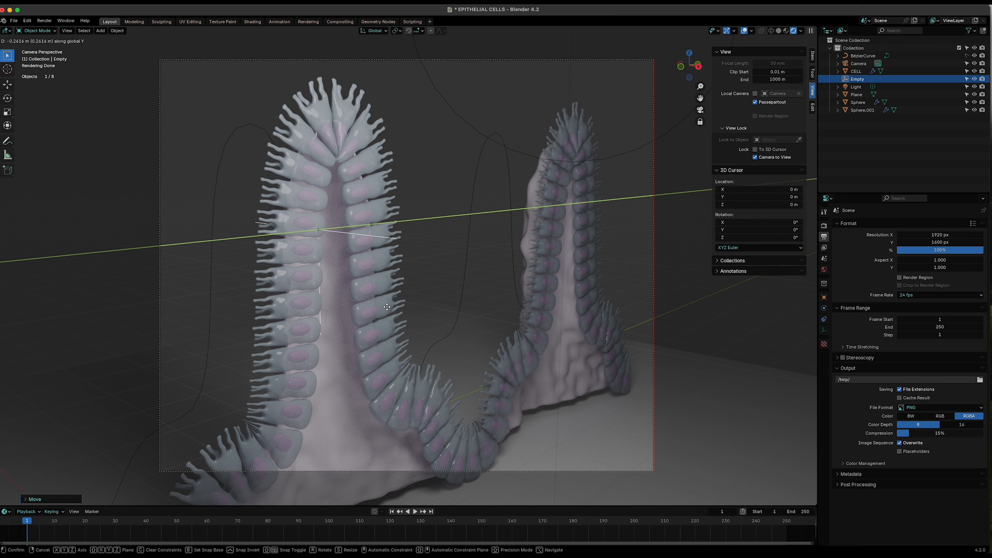
pyautogui.click(387, 308)
pyautogui.press('g')
pyautogui.press('x')
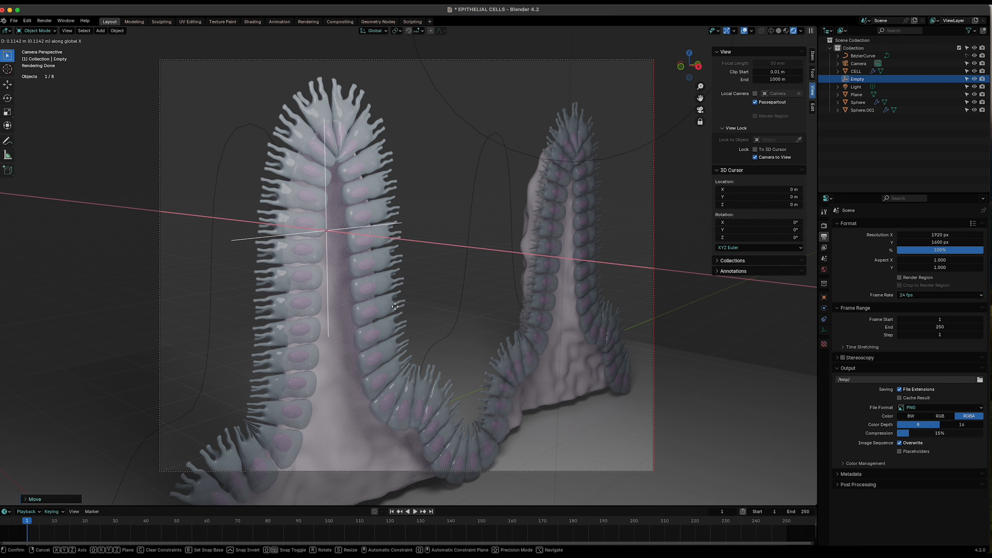
pyautogui.click(392, 307)
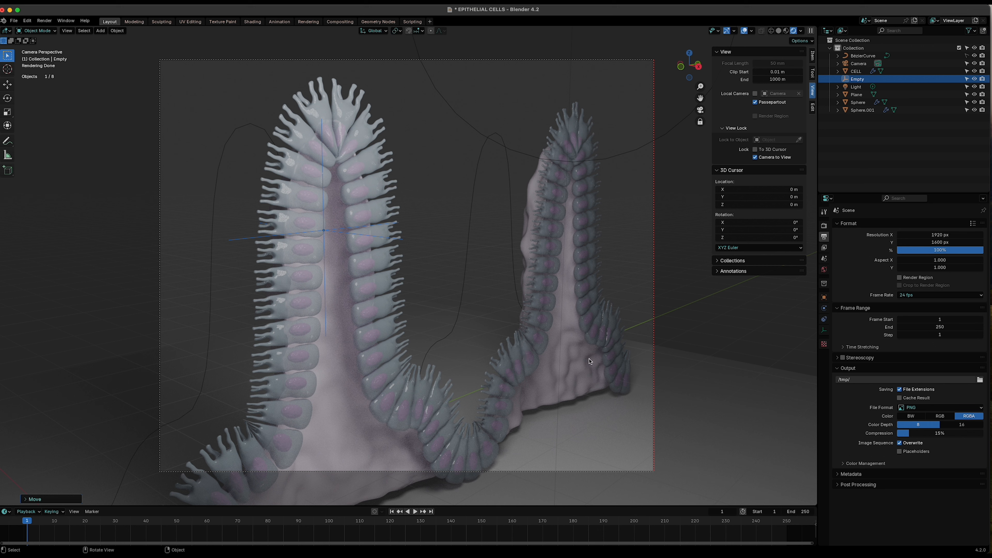
# - Select the camera and enable Depth of Field in its settings
pyautogui.click(830, 142)
pyautogui.click(855, 64)
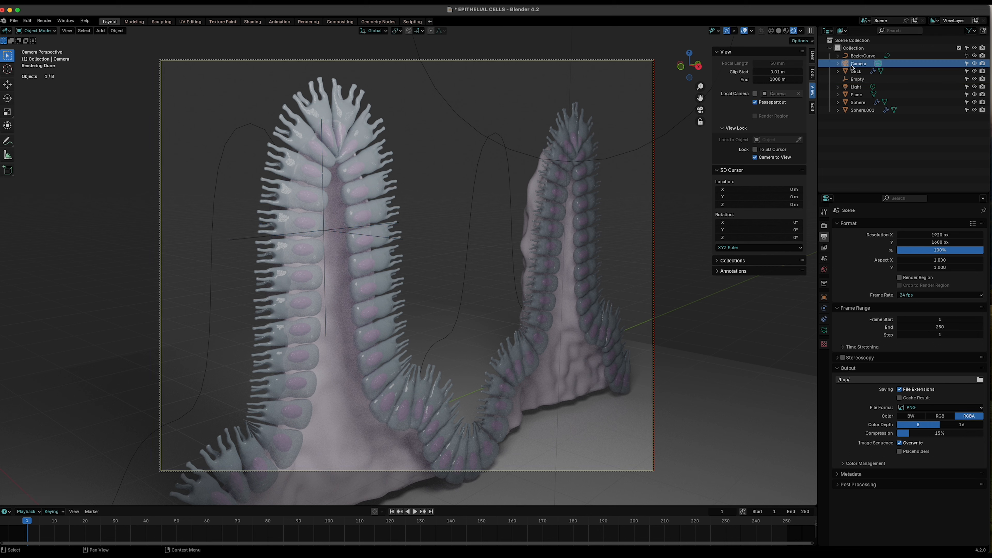
pyautogui.click(824, 330)
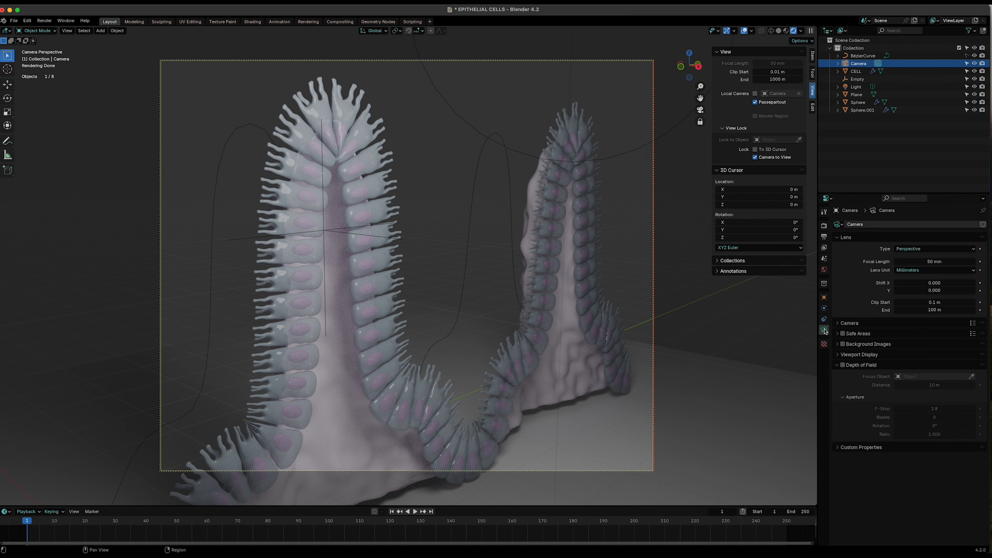
pyautogui.click(842, 366)
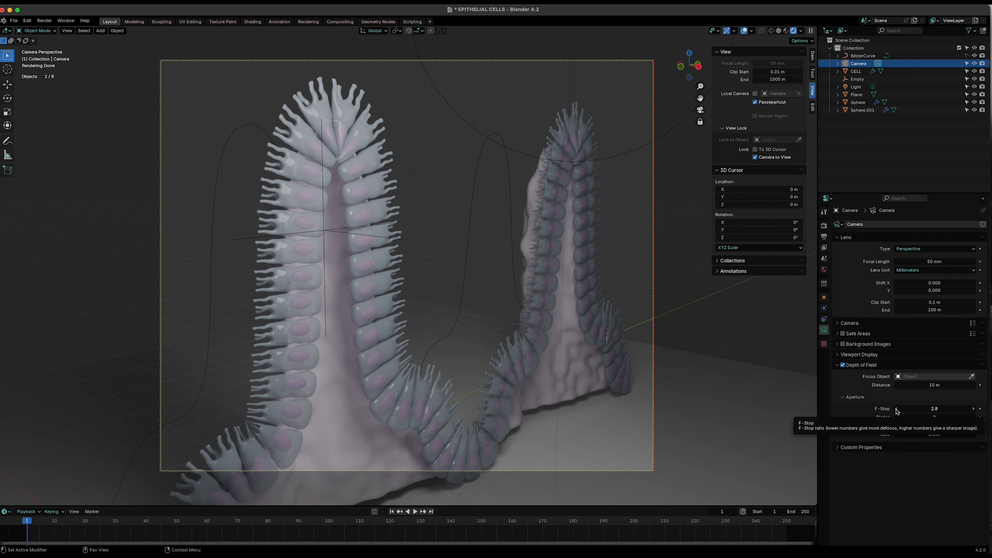
# - Set the depth-of-field focus object to Empty and lower the F-Stop to 0.8
pyautogui.click(897, 408)
pyautogui.click(897, 408)
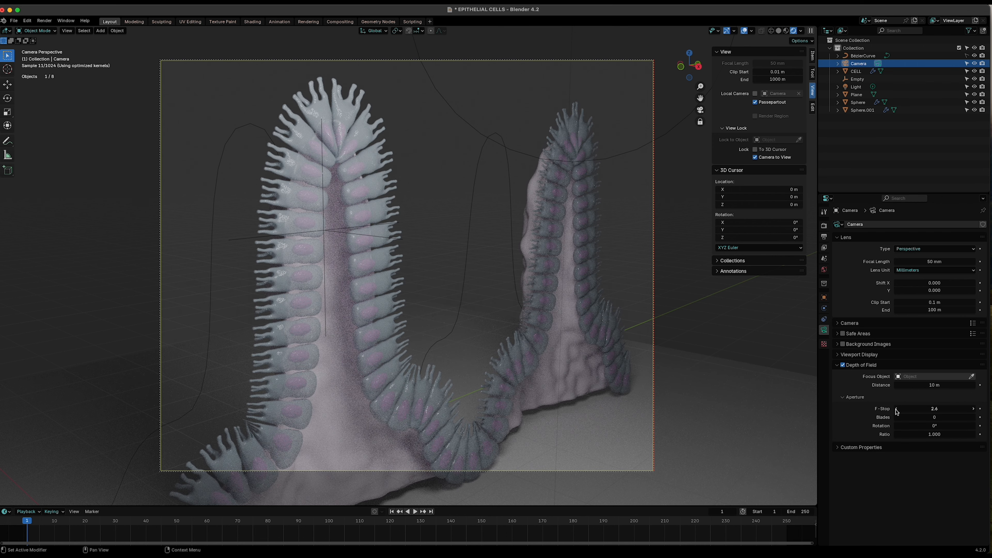
pyautogui.click(900, 377)
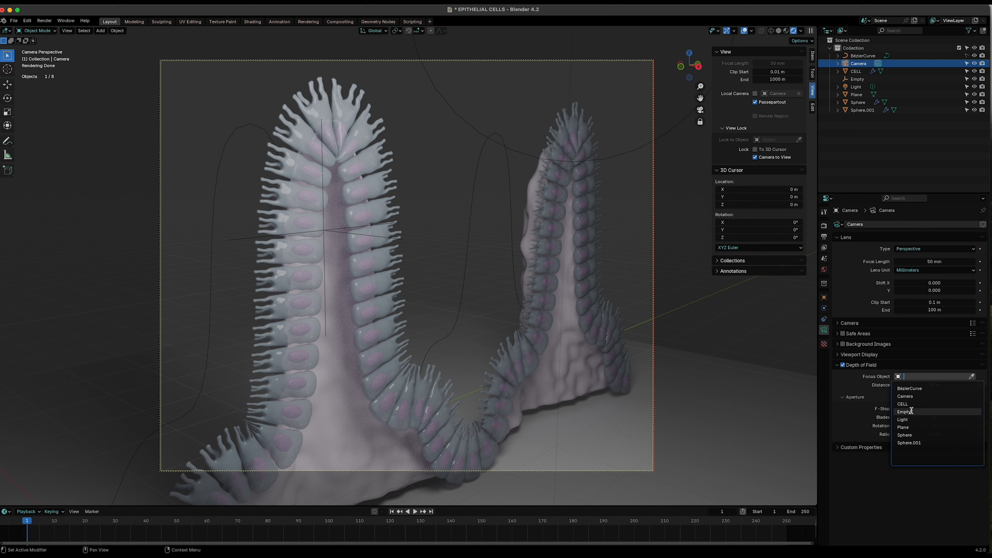
pyautogui.click(910, 411)
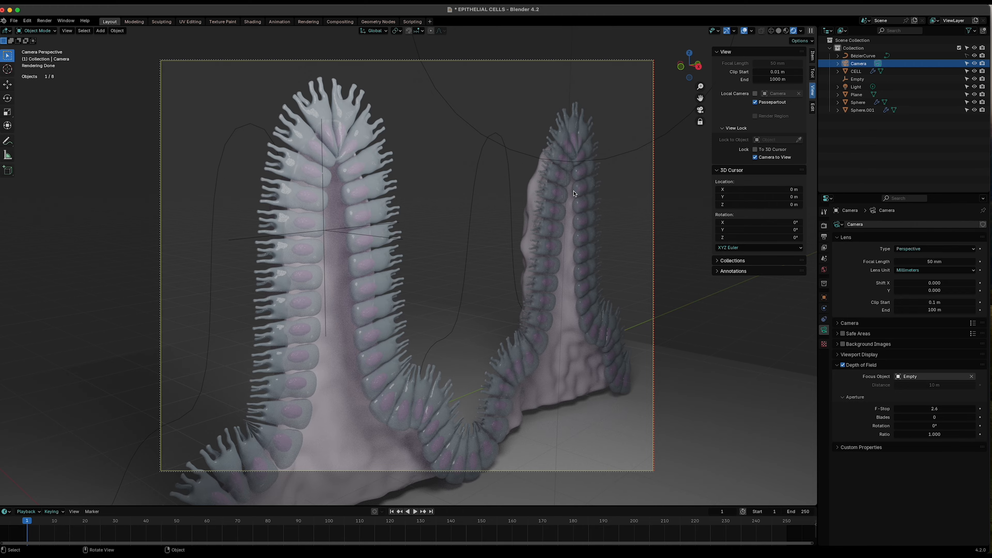
pyautogui.click(897, 409)
pyautogui.click(896, 409)
pyautogui.click(897, 409)
pyautogui.click(897, 409)
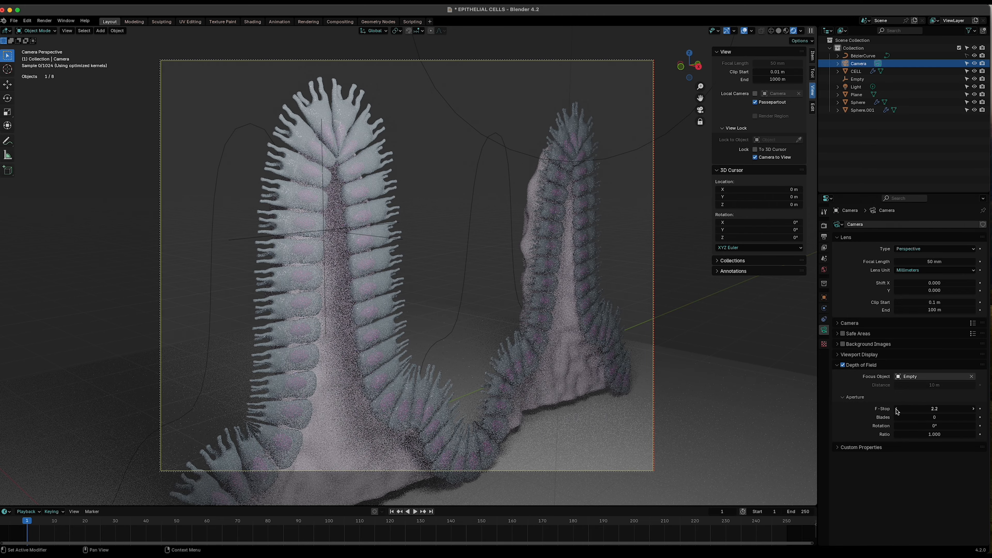
pyautogui.click(897, 409)
pyautogui.click(896, 409)
pyautogui.click(896, 410)
pyautogui.click(896, 409)
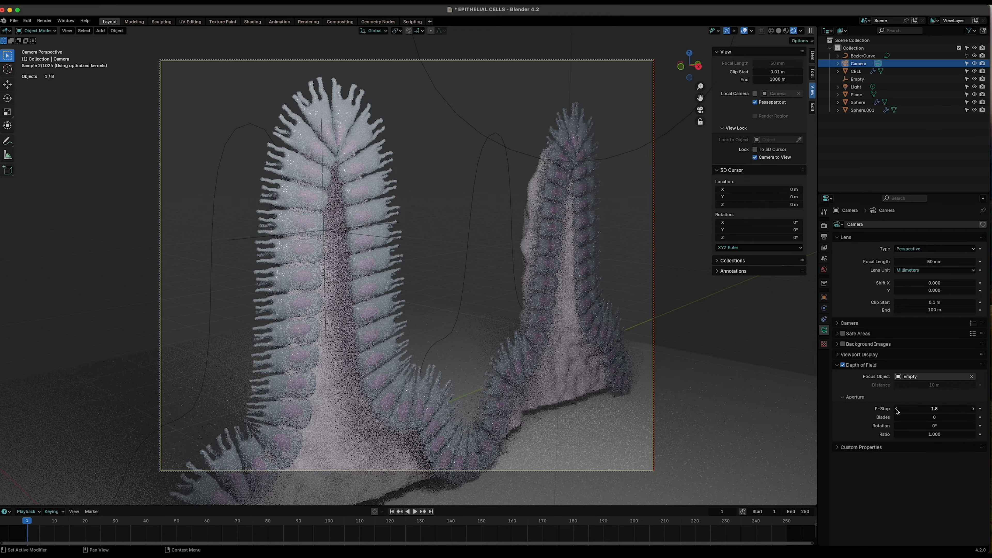
pyautogui.click(896, 409)
pyautogui.click(897, 409)
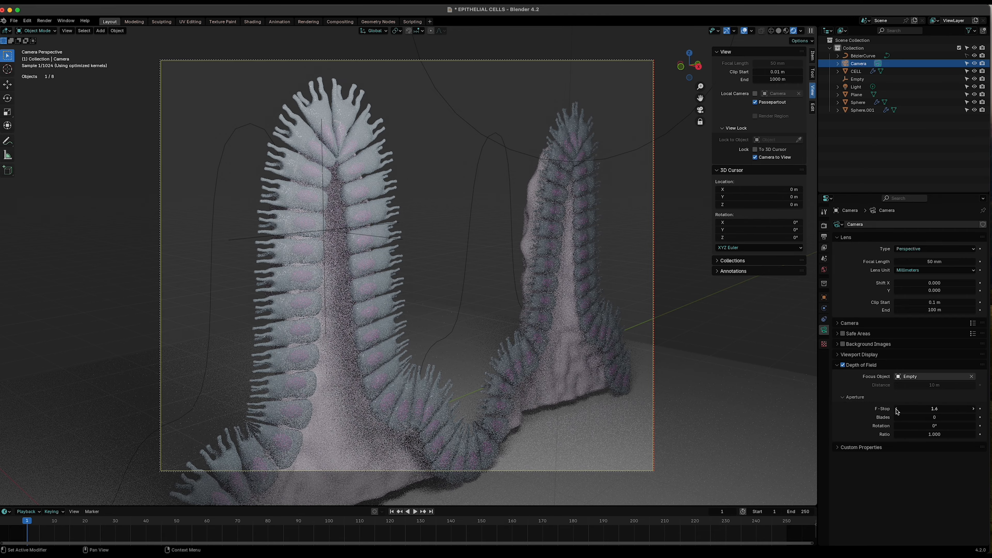
pyautogui.click(896, 409)
pyautogui.click(897, 409)
pyautogui.click(897, 409)
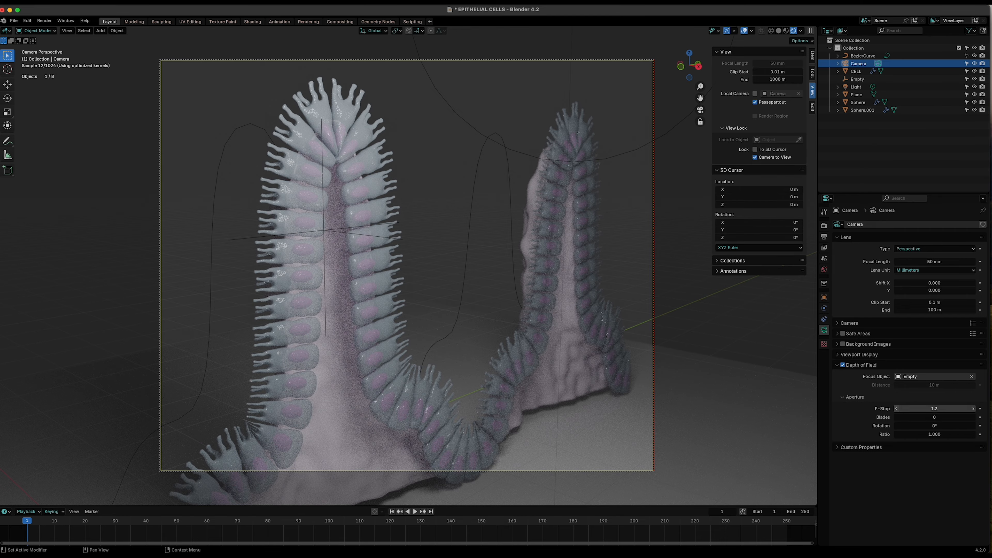
pyautogui.click(896, 409)
pyautogui.click(896, 409)
pyautogui.click(897, 409)
pyautogui.click(897, 409)
pyautogui.click(896, 409)
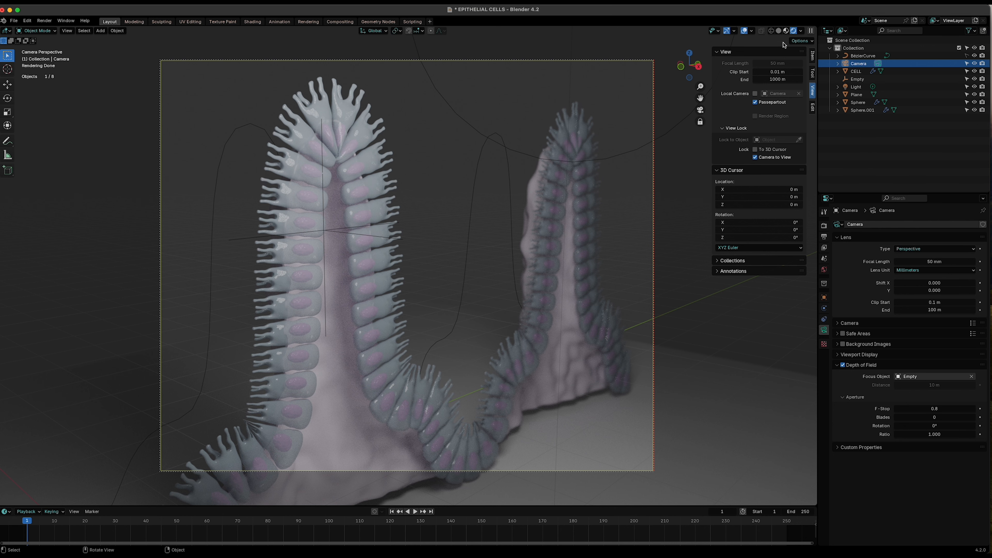
# - Compare the scene in material preview, solid and rendered viewport shading, ending in rendered
pyautogui.click(785, 31)
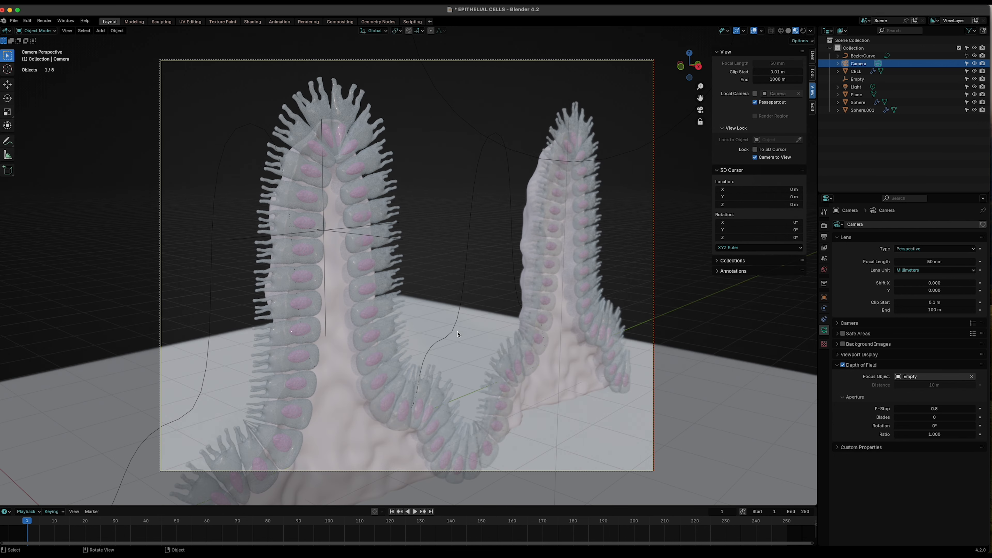
pyautogui.click(803, 30)
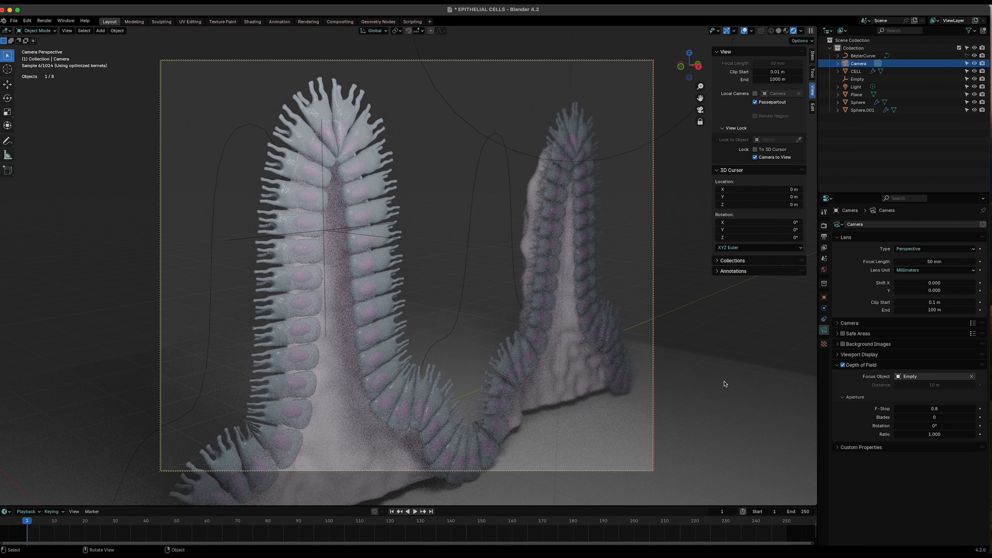
pyautogui.click(779, 31)
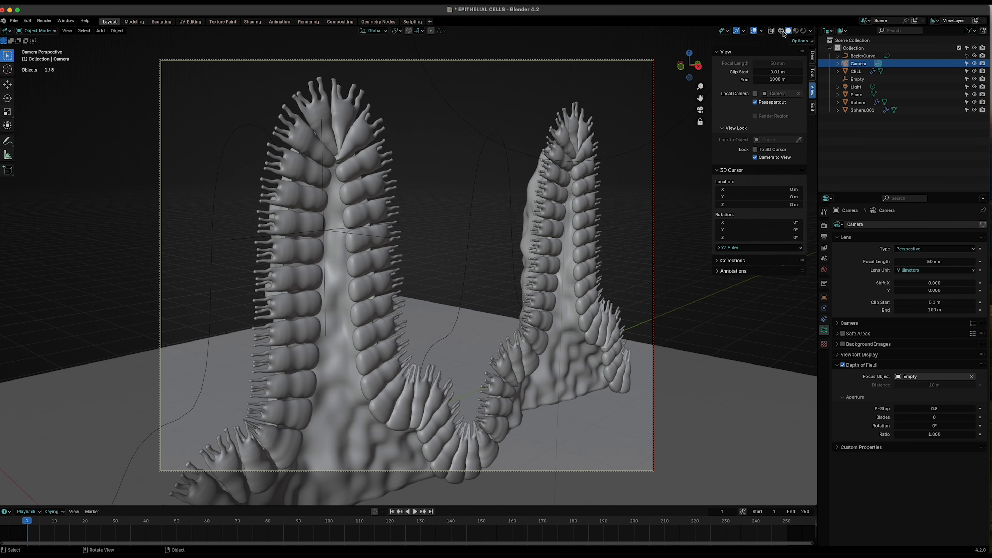
pyautogui.click(781, 33)
pyautogui.click(796, 31)
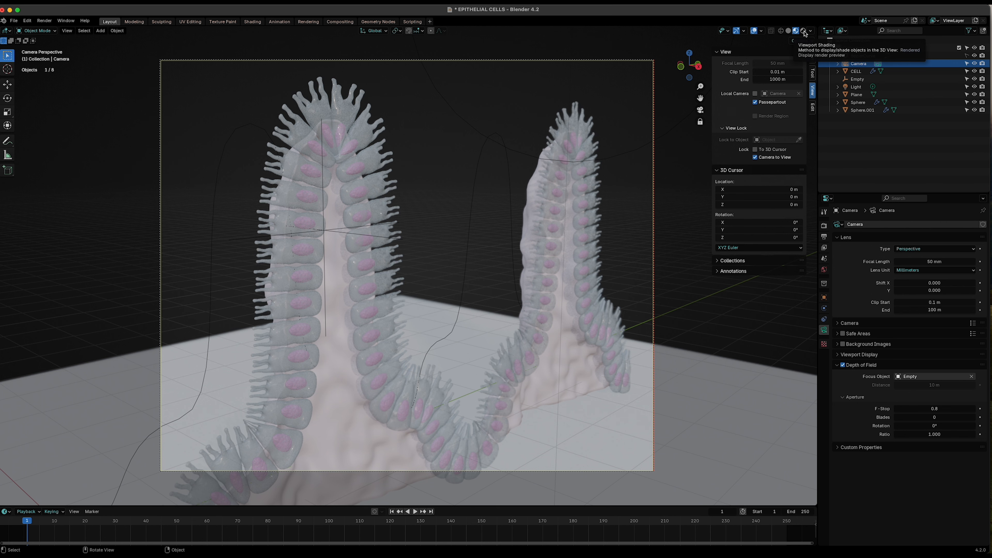
pyautogui.click(803, 31)
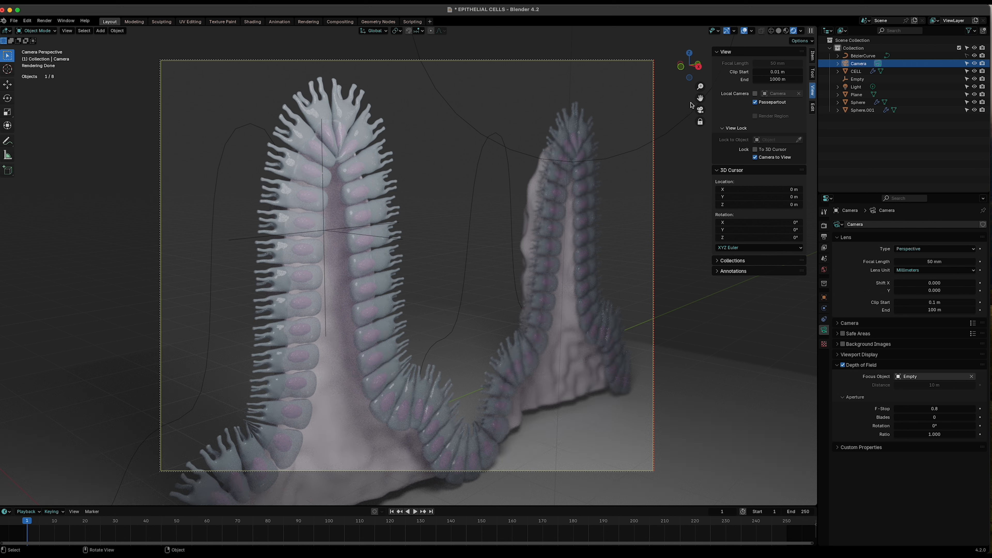
# - Select the ground plane and scale it up along the Y axis
pyautogui.click(702, 344)
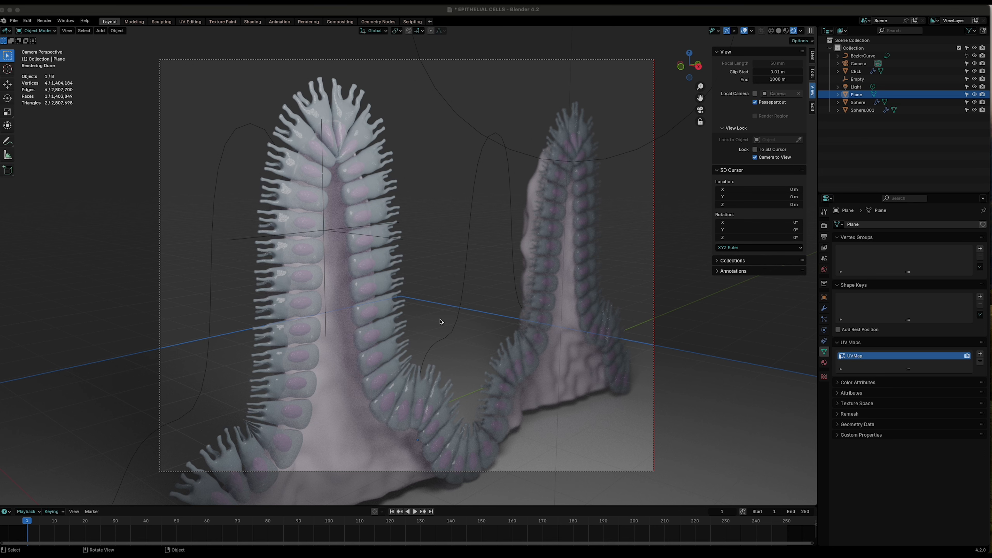
pyautogui.click(701, 110)
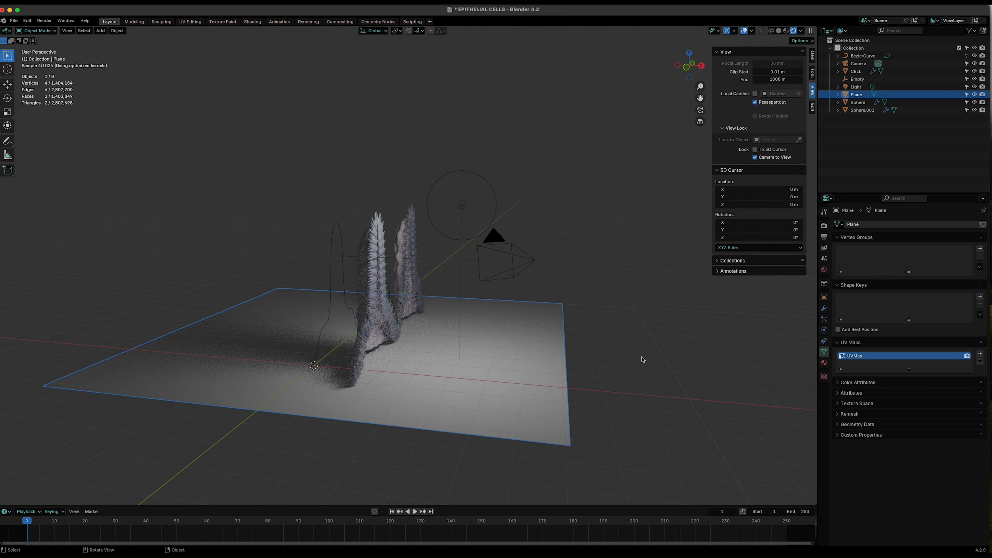
pyautogui.moveTo(642, 359); pyautogui.dragTo(458, 377, button='middle')
pyautogui.scroll(-3, 486, 422)
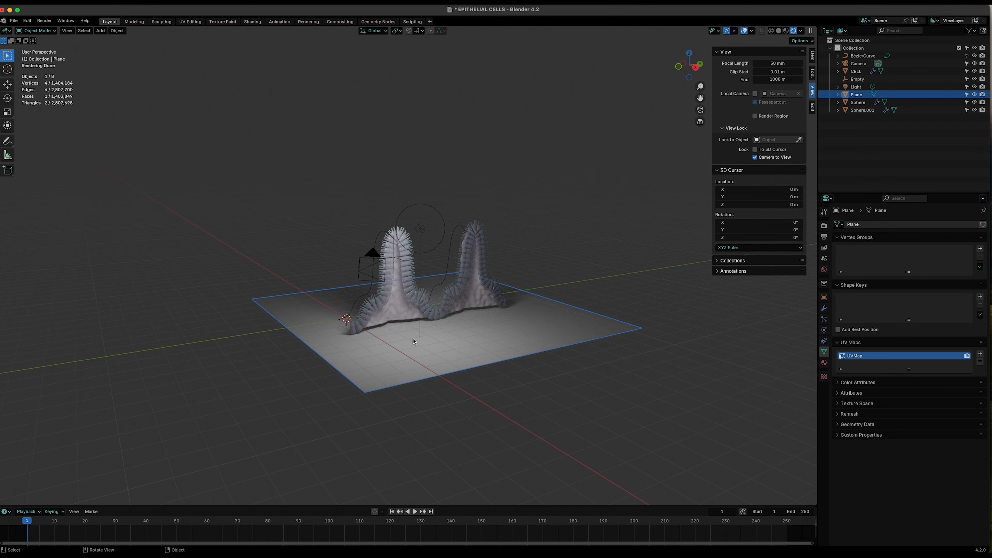
pyautogui.press('s')
pyautogui.press('y')
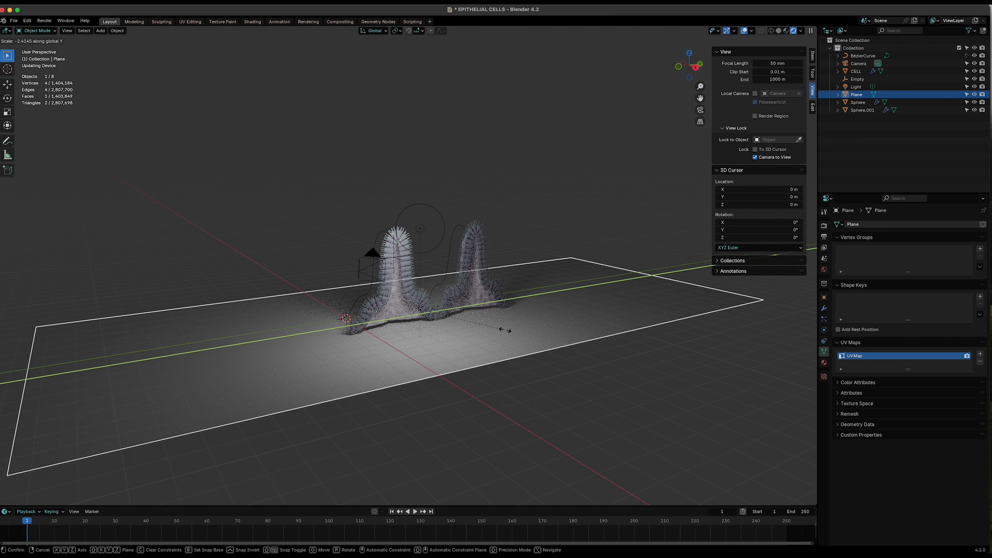
pyautogui.click(497, 335)
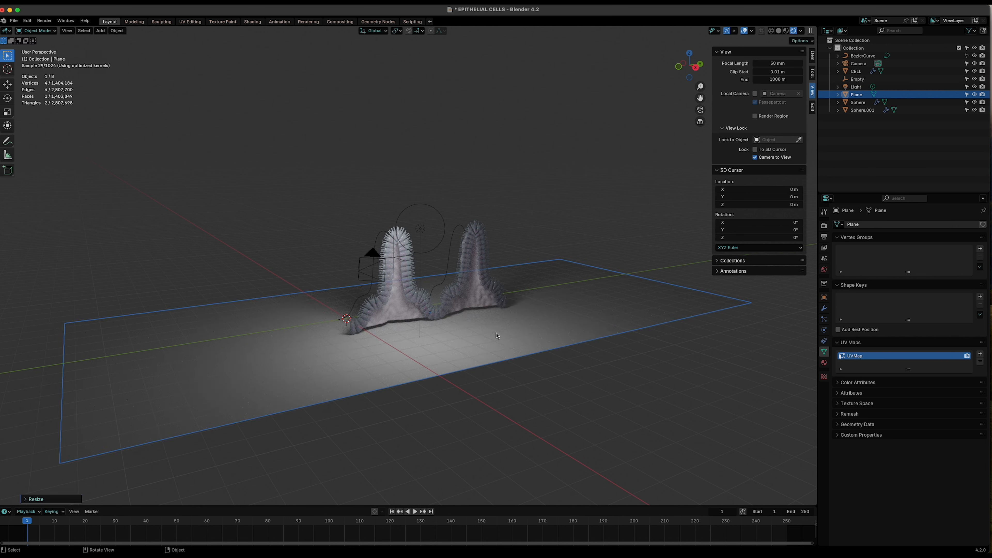
# - Move the ground plane along Y and check the framing through the camera view
pyautogui.press('g')
pyautogui.press('y')
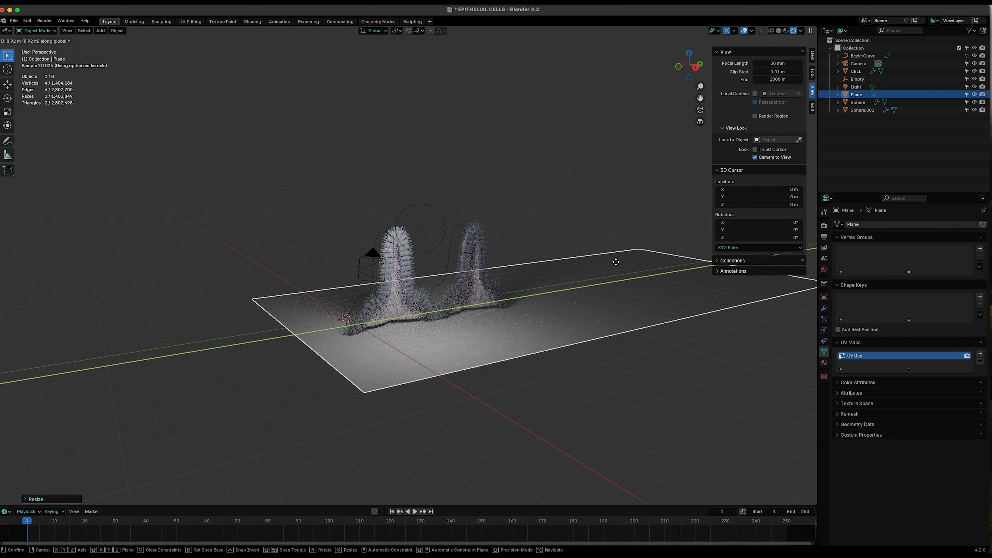
pyautogui.click(617, 261)
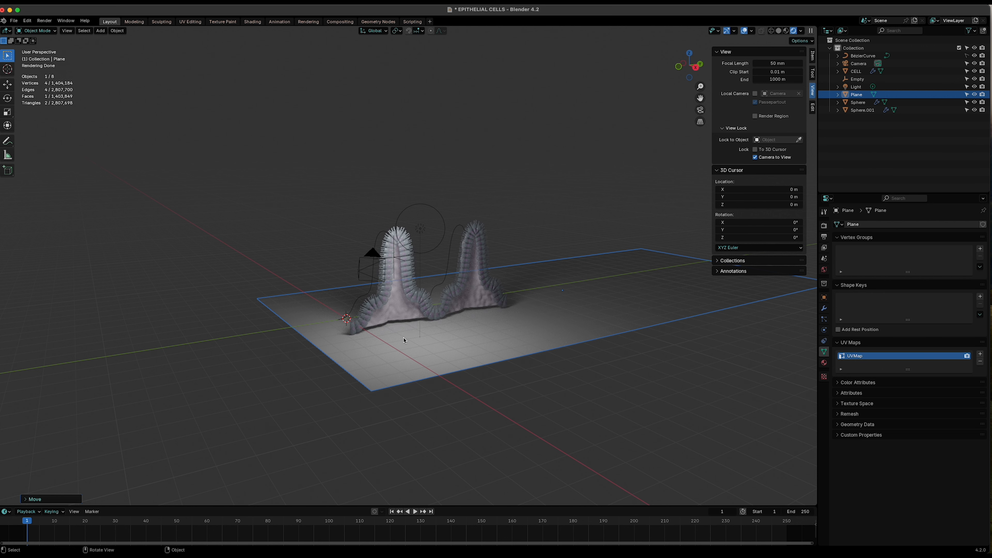
pyautogui.moveTo(403, 340); pyautogui.dragTo(405, 404, button='middle')
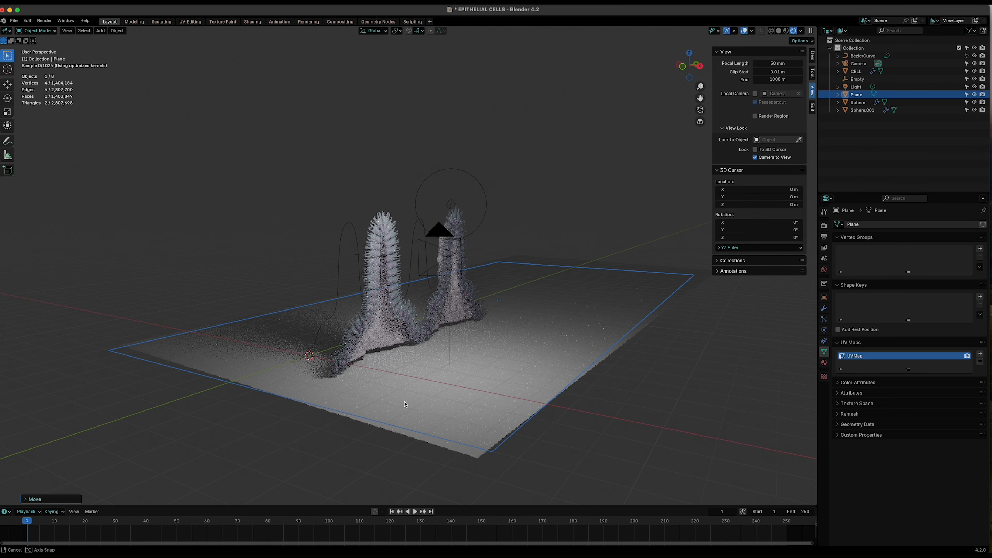
pyautogui.click(700, 111)
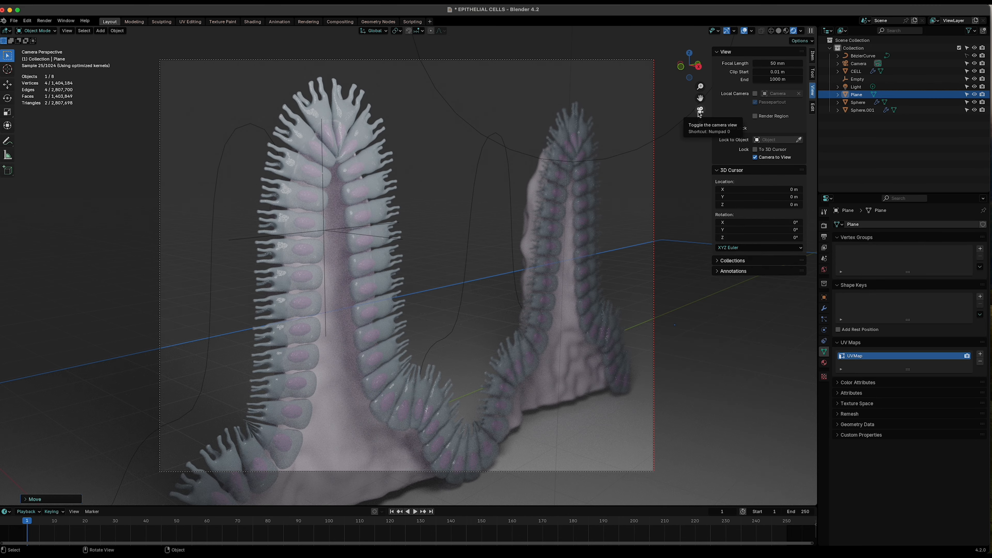
pyautogui.click(700, 113)
pyautogui.moveTo(241, 368); pyautogui.dragTo(277, 369, button='middle')
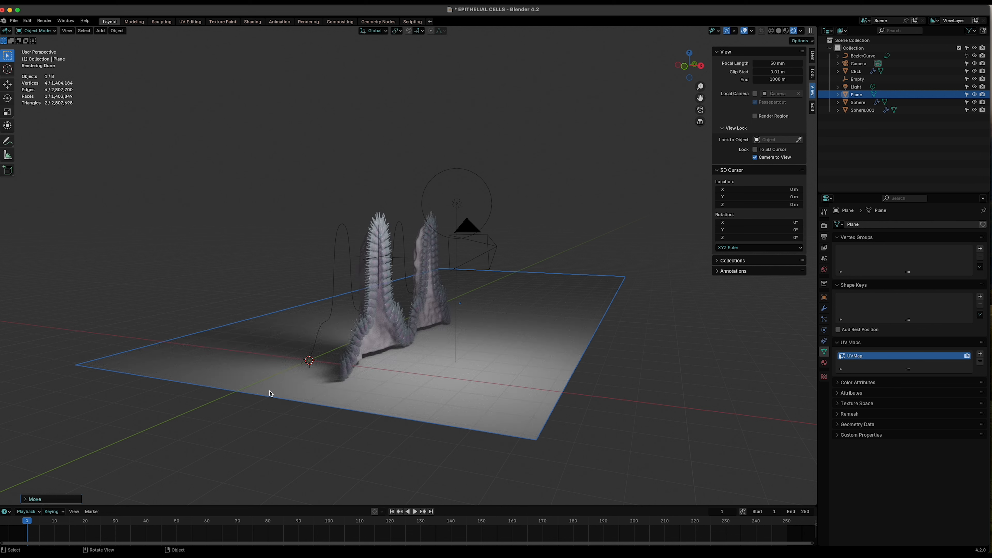
# - In Edit Mode with edge selection, select the plane's back edge and extrude it upward along Z into a backdrop wall
pyautogui.press('Tab')
pyautogui.click(224, 275)
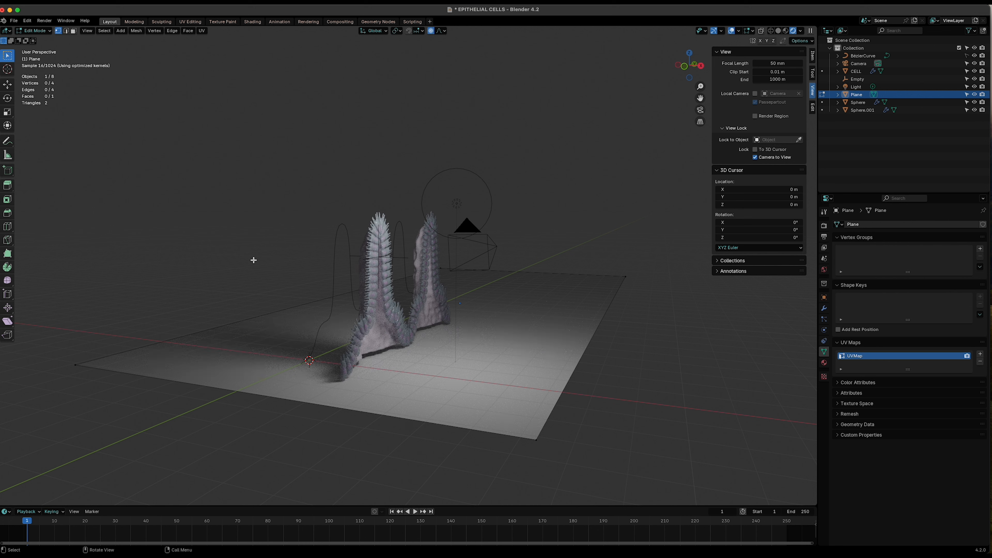
pyautogui.press('2')
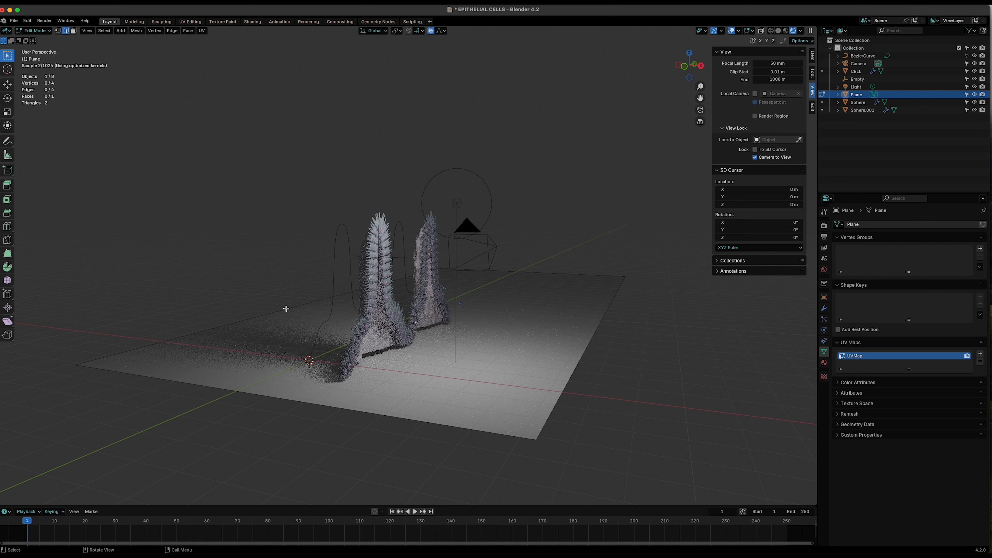
pyautogui.click(282, 315)
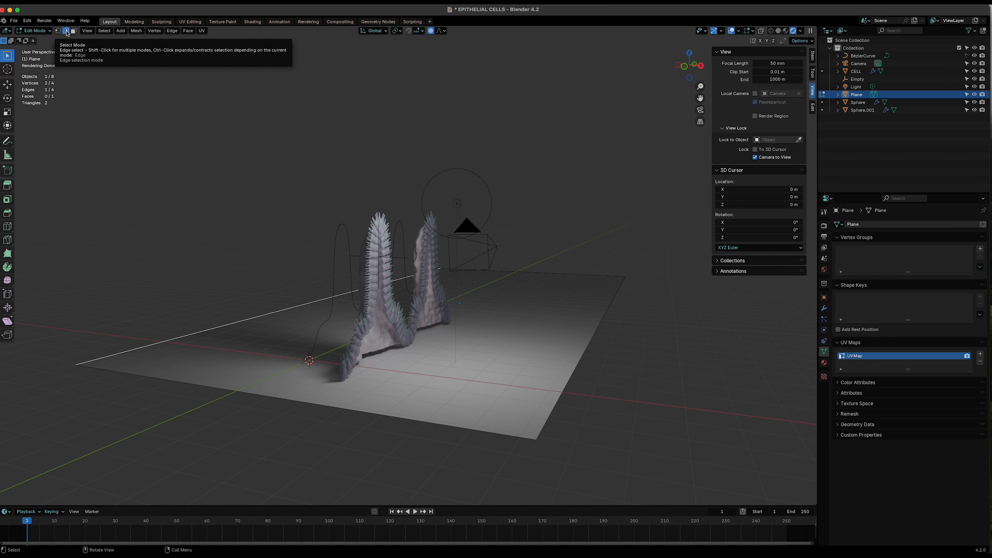
pyautogui.moveTo(171, 213); pyautogui.dragTo(192, 214, button='middle')
pyautogui.scroll(-4, 166, 274)
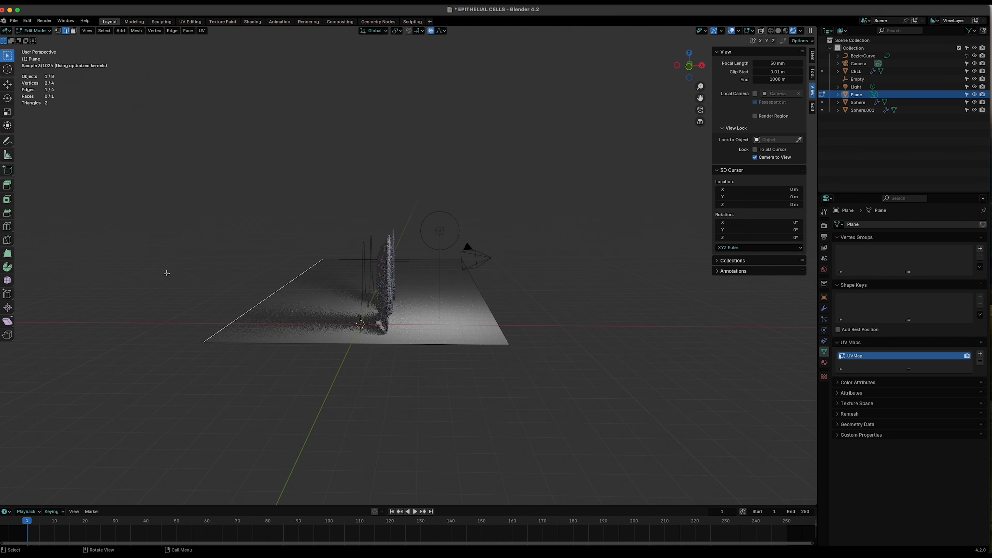
pyautogui.press('e')
pyautogui.press('z')
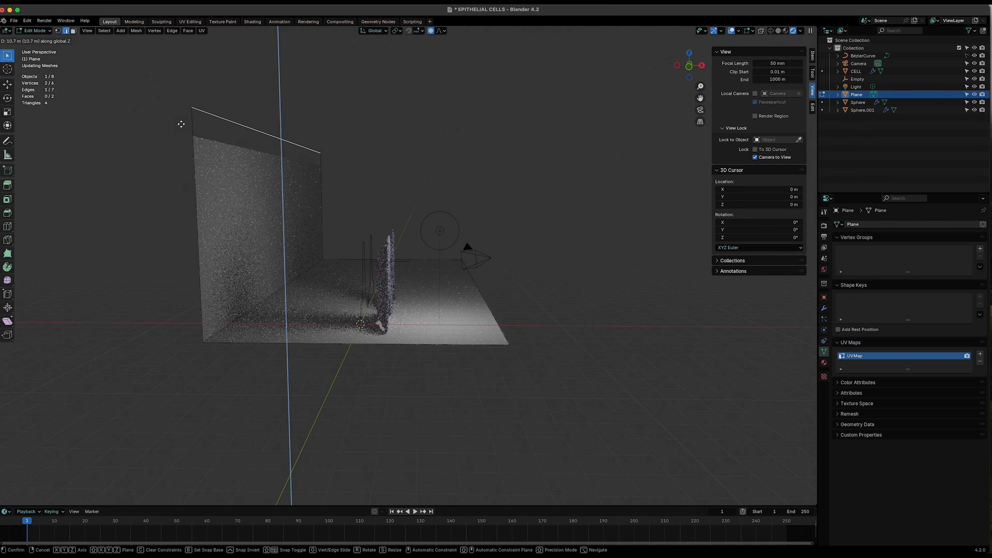
pyautogui.click(181, 137)
# - Select the corner edge between floor and wall and bevel it about 0.17 m with 9 segments
pyautogui.moveTo(279, 343); pyautogui.dragTo(265, 342, button='middle')
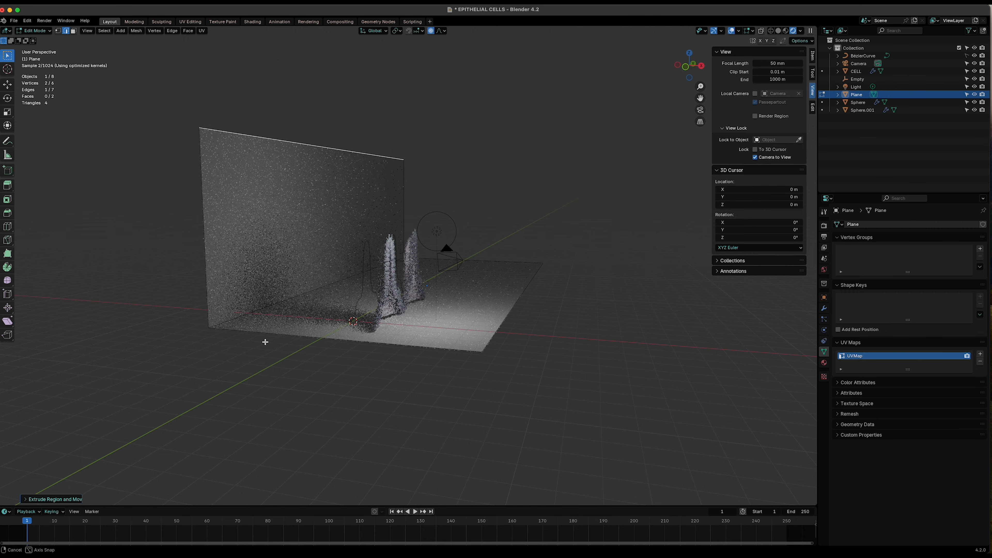
pyautogui.scroll(2, 266, 341)
pyautogui.click(259, 307)
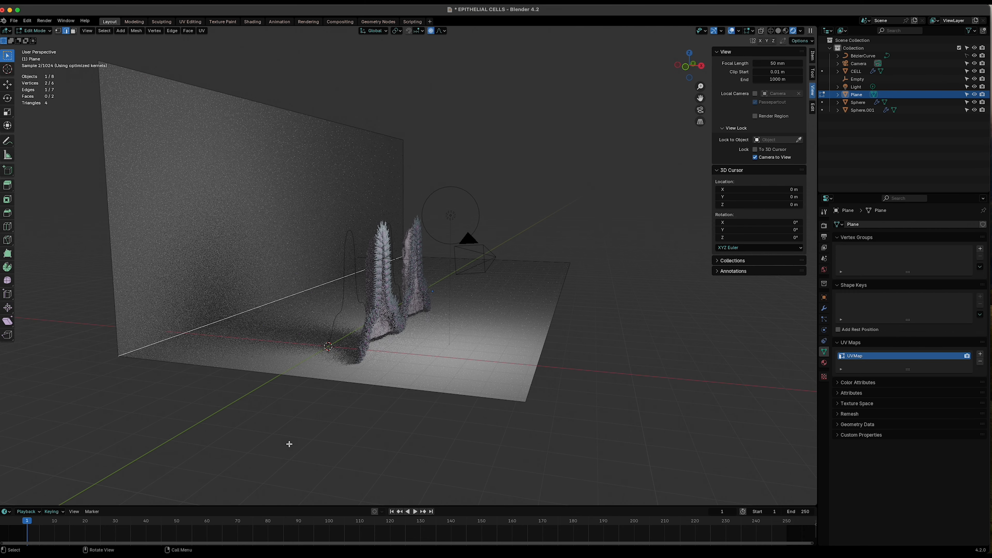
pyautogui.hotkey('ctrl', 'b')
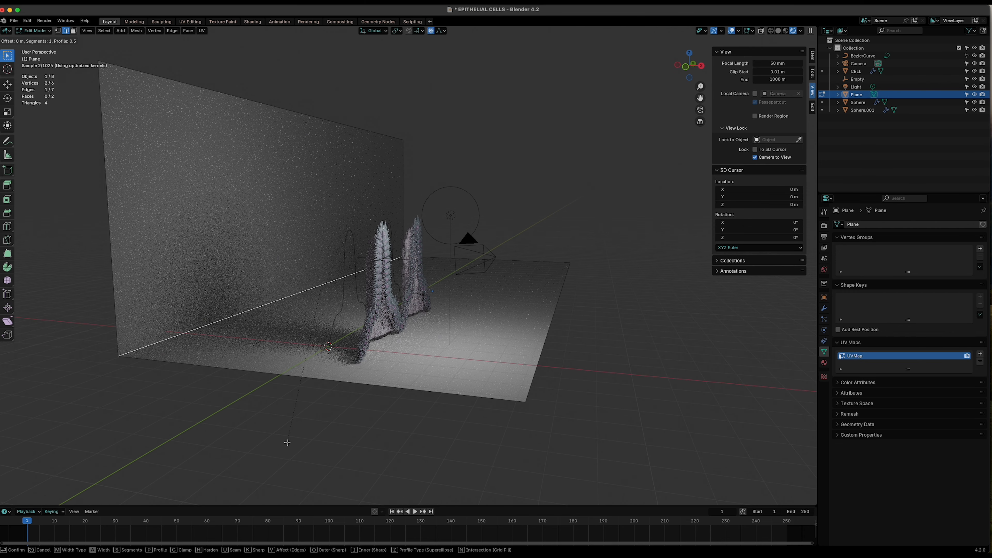
pyautogui.press('Escape')
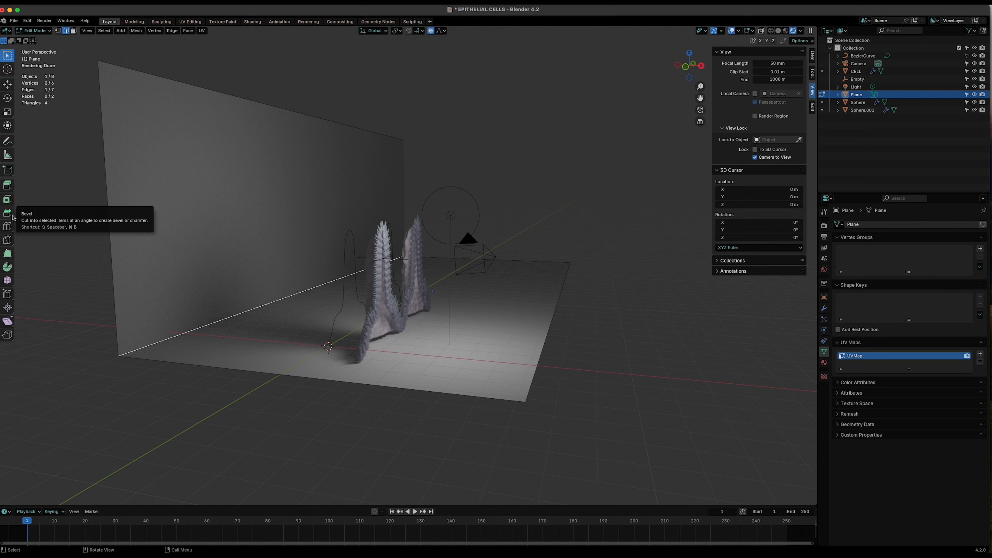
pyautogui.press('super+b')
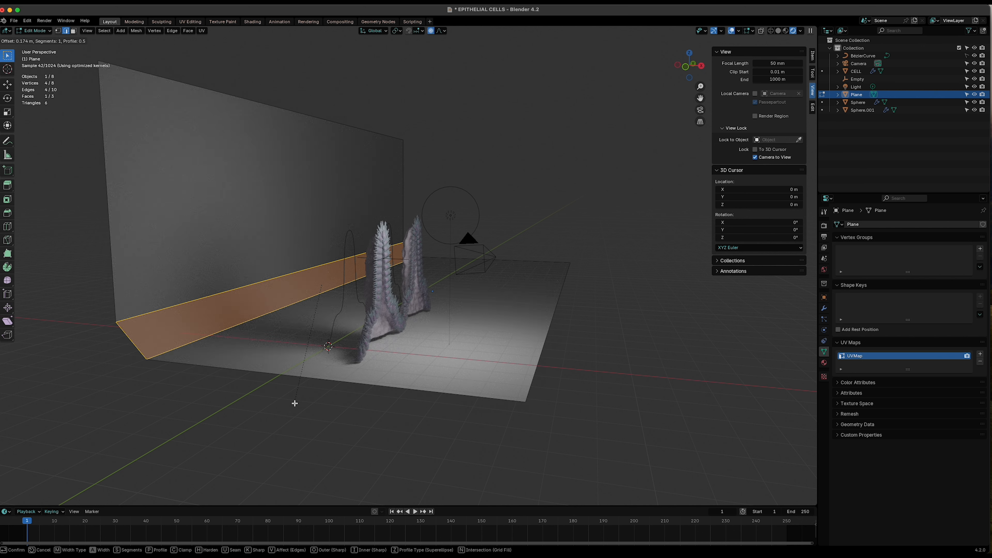
pyautogui.scroll(4, 294, 403)
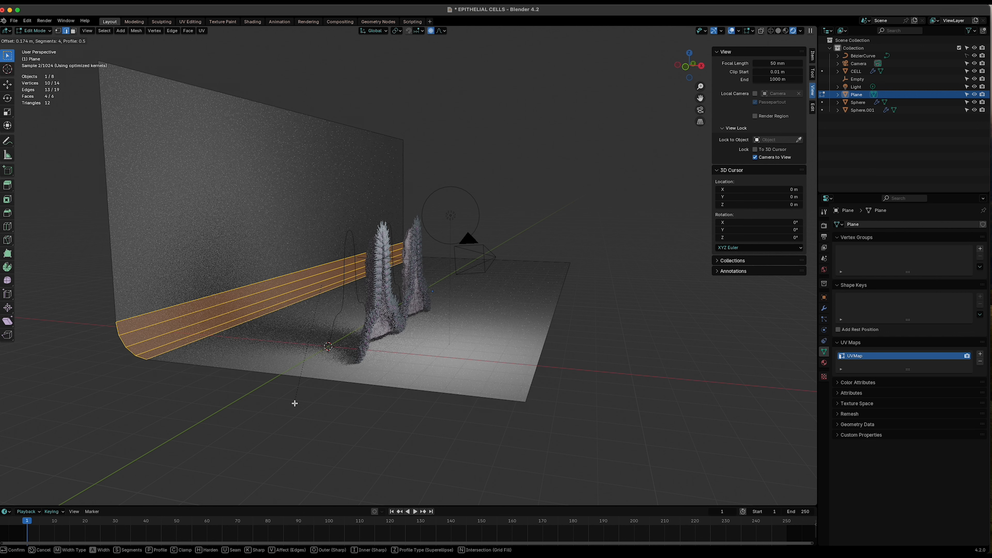
pyautogui.scroll(3, 294, 403)
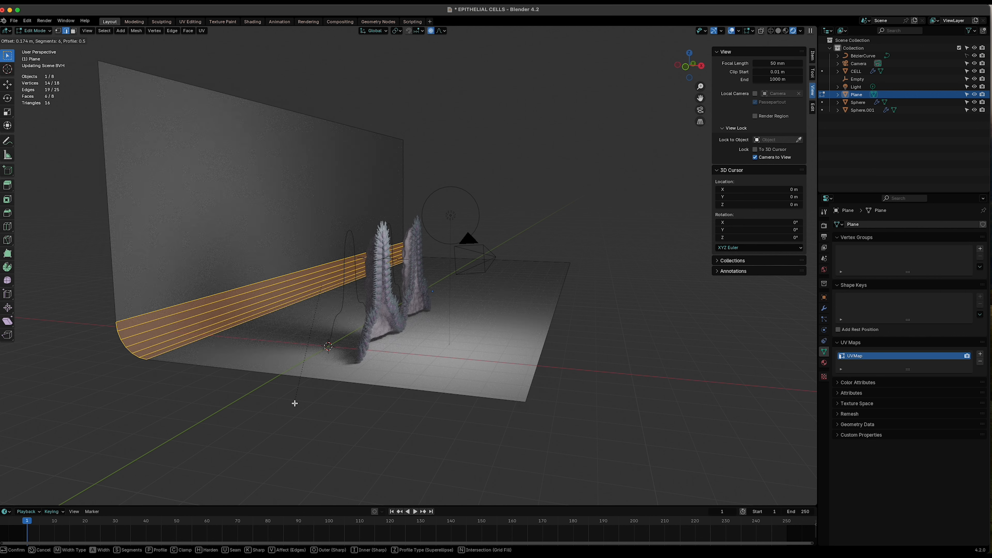
pyautogui.scroll(1, 294, 403)
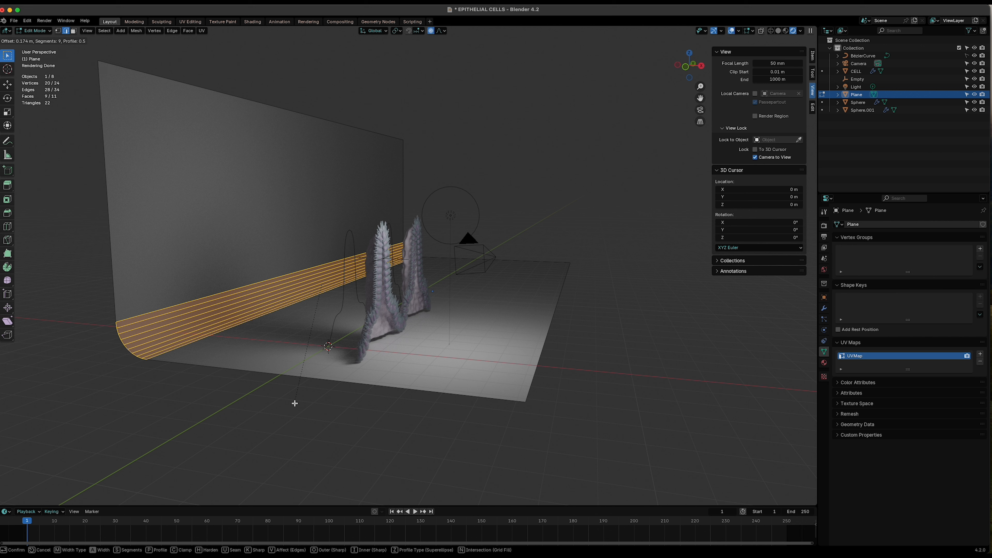
pyautogui.click(294, 403)
pyautogui.click(294, 403)
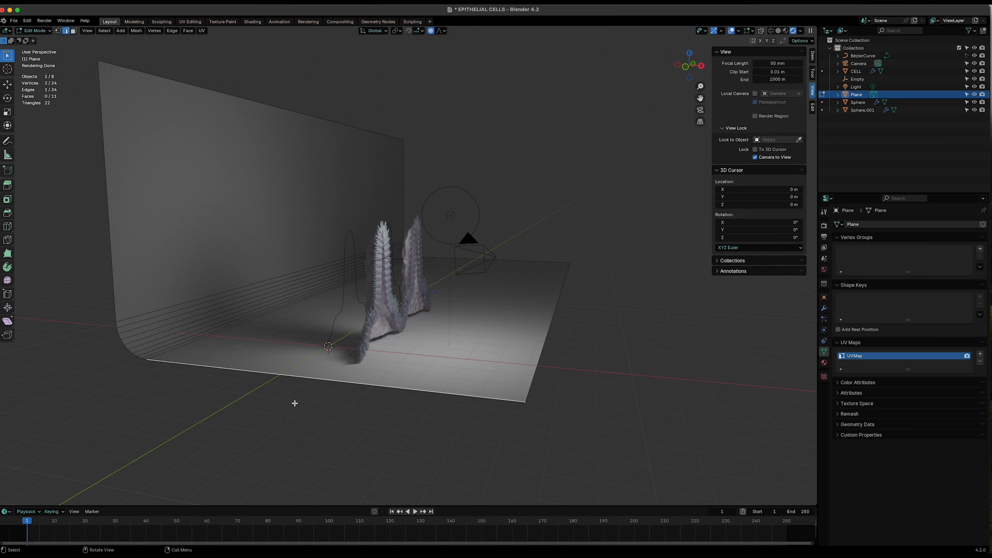
# - Return to Object Mode and review the backdrop through the camera with overlays hidden and shown again
pyautogui.press('Tab')
pyautogui.moveTo(418, 407); pyautogui.dragTo(472, 406, button='middle')
pyautogui.click(699, 110)
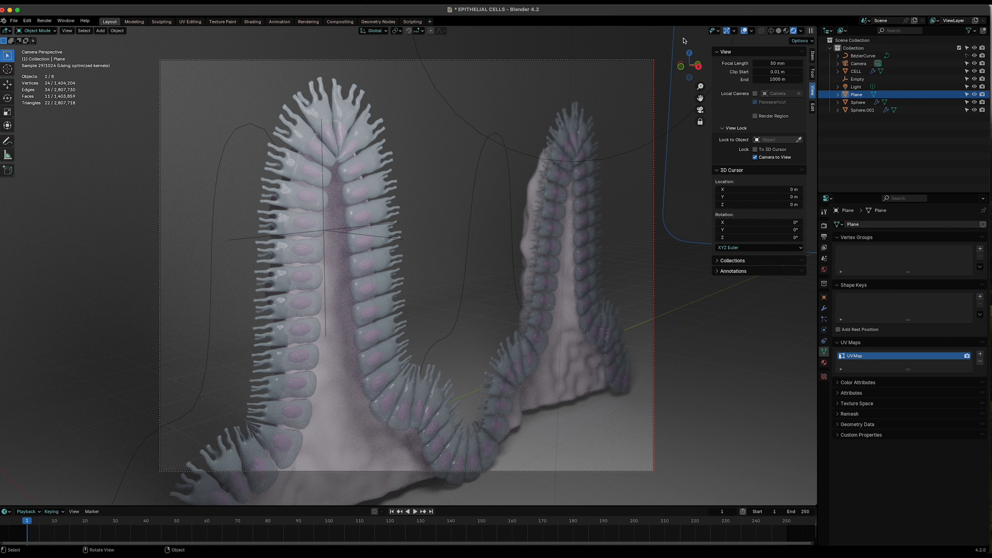
pyautogui.click(744, 32)
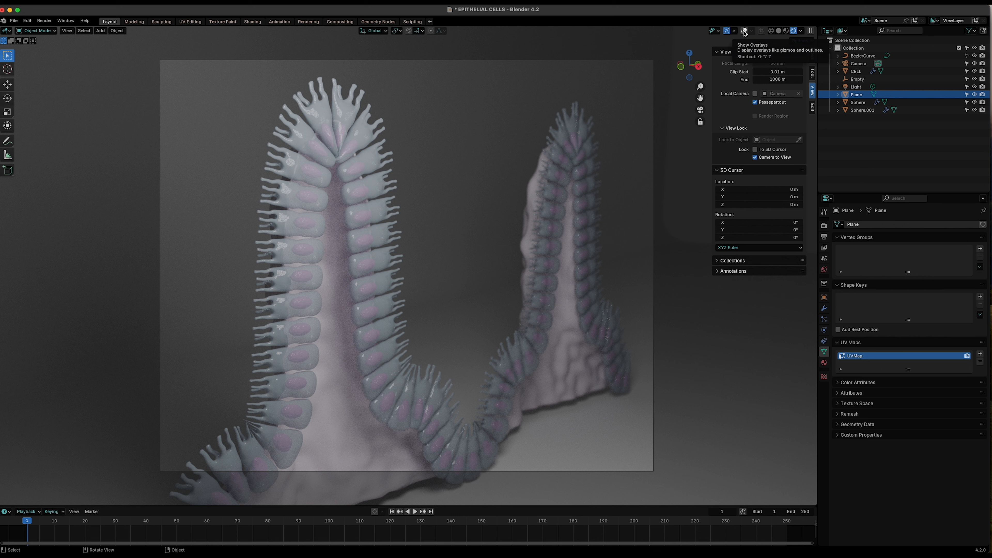
pyautogui.click(744, 31)
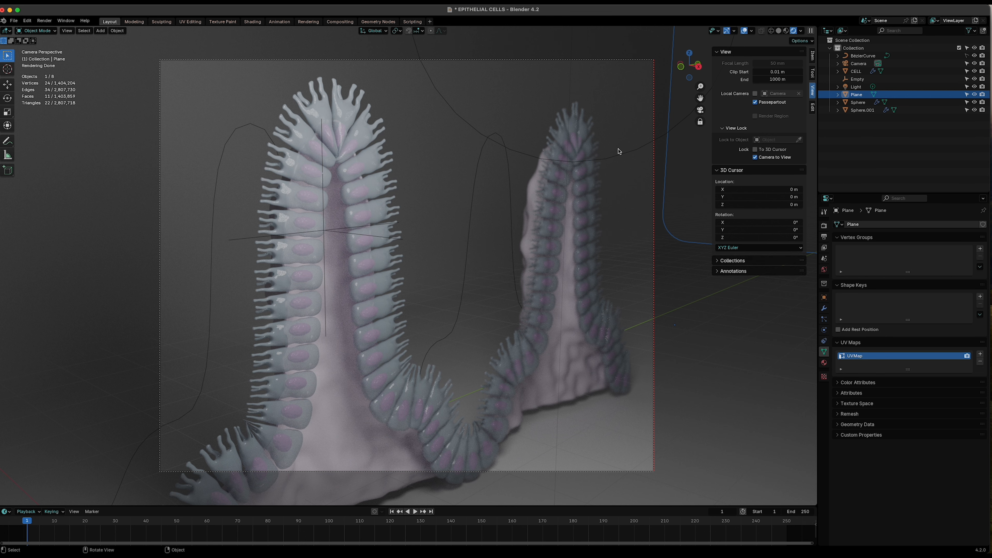
pyautogui.click(700, 110)
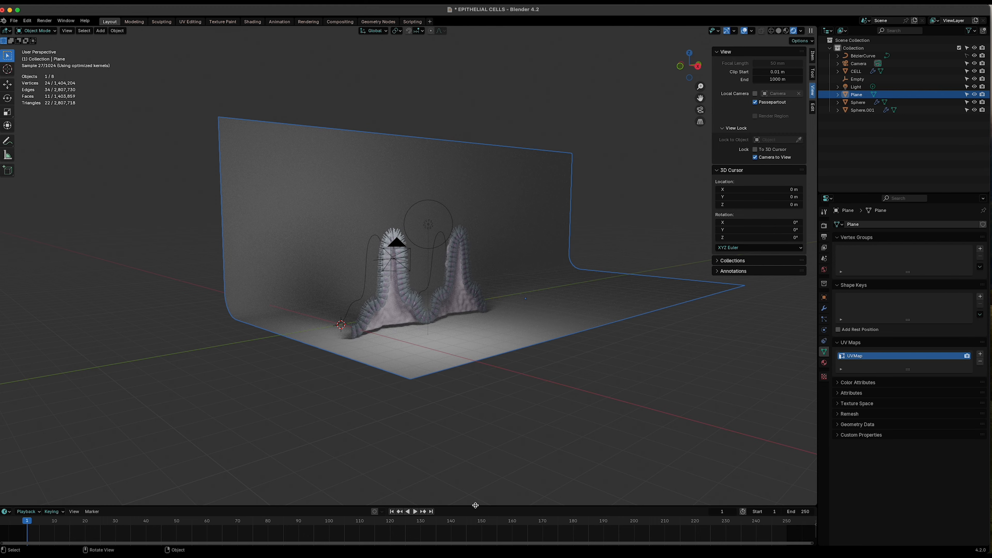
# - Enlarge the lower editor area and apply the backdrop plane's scale
pyautogui.moveTo(475, 505); pyautogui.dragTo(478, 346)
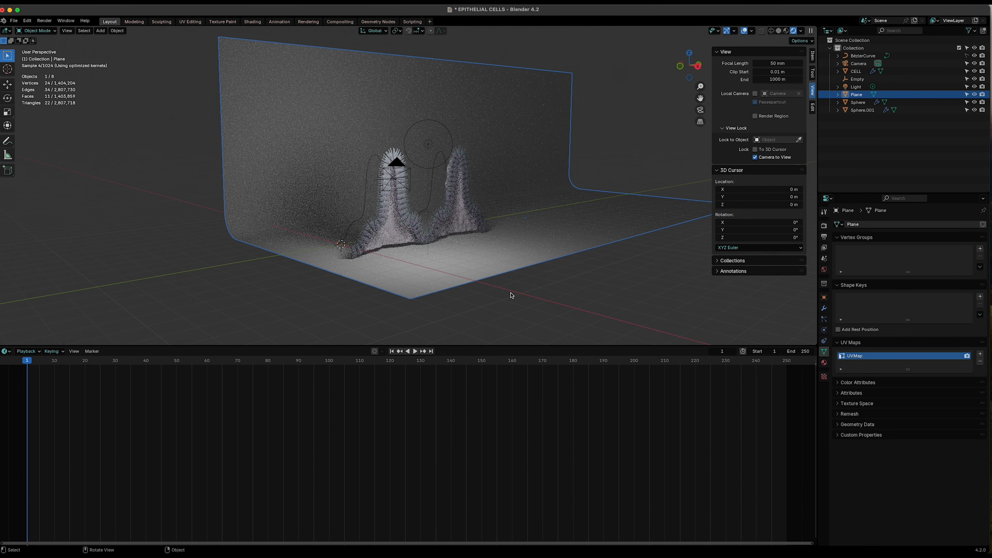
pyautogui.keyDown('shift'); pyautogui.moveTo(511, 295); pyautogui.dragTo(467, 339, button='middle'); pyautogui.keyUp('shift')
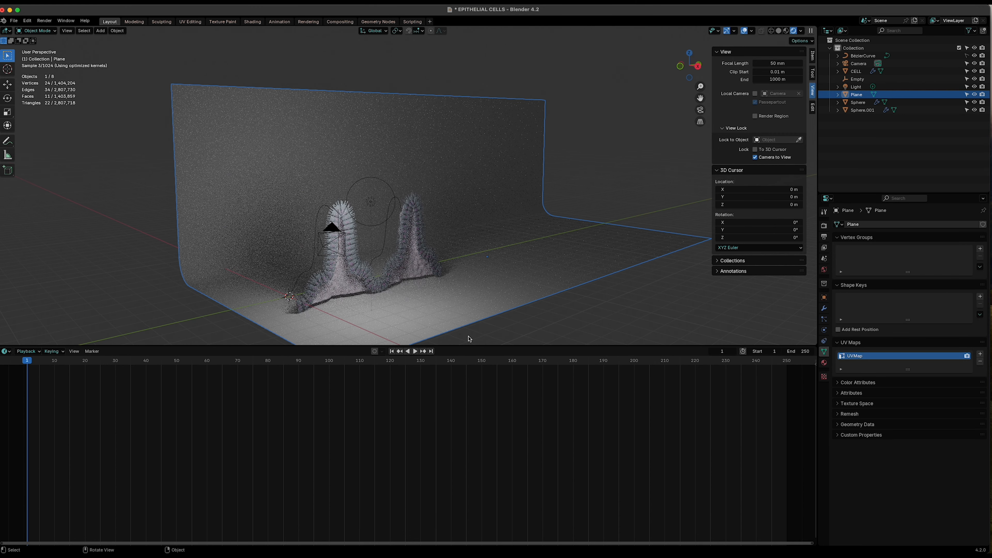
pyautogui.click(118, 31)
pyautogui.moveTo(137, 72)
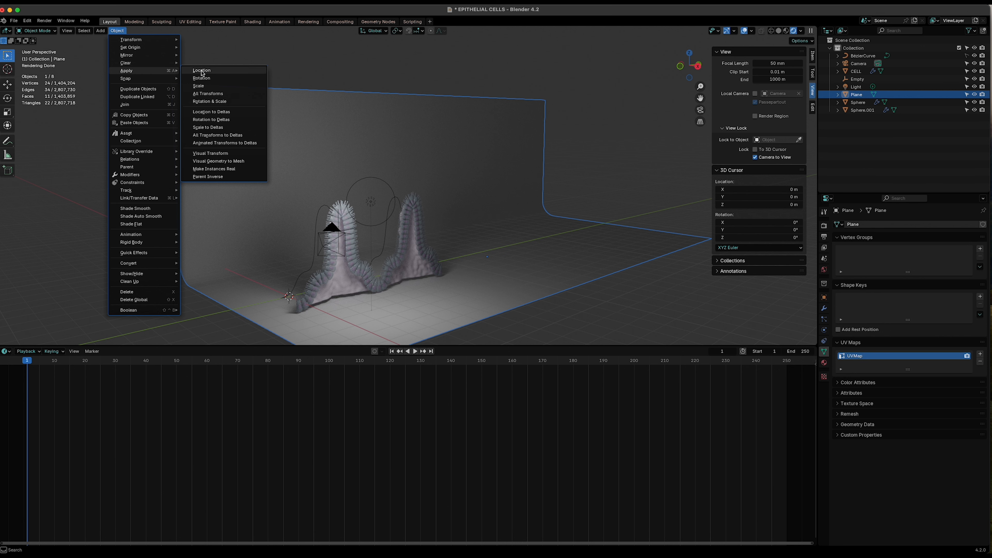
pyautogui.click(198, 85)
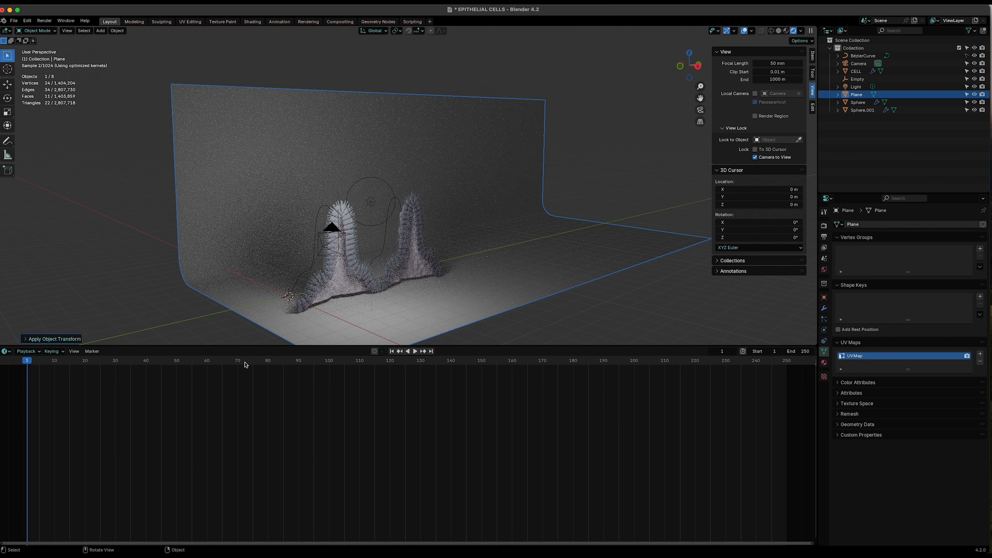
# - Switch the lower area to the Shader Editor and hide the viewport sidebar
pyautogui.click(7, 352)
pyautogui.click(38, 424)
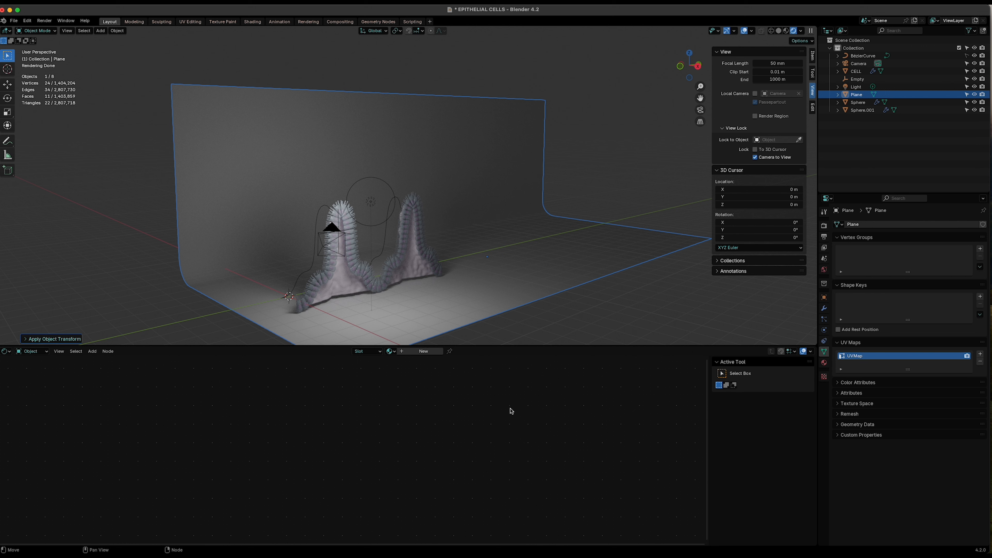
pyautogui.press('n')
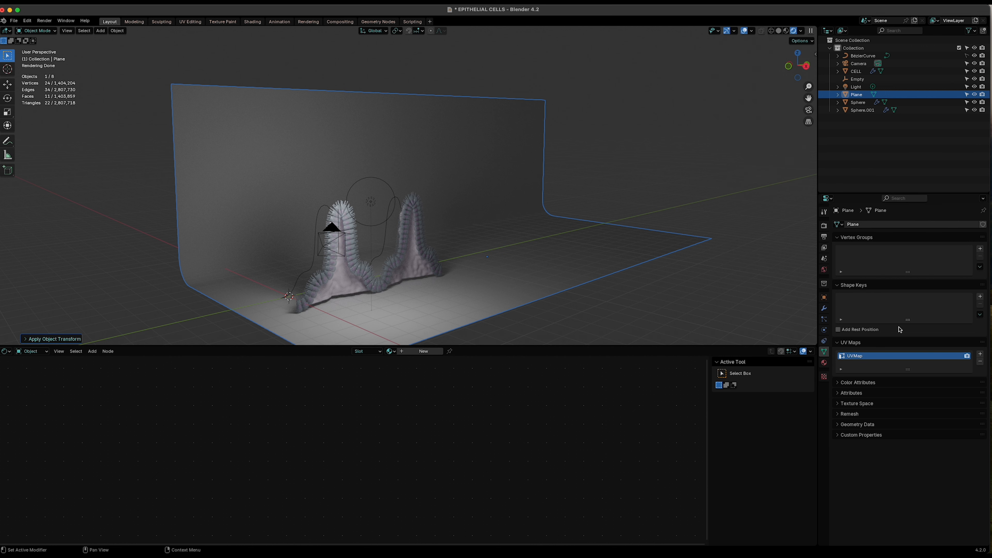
# - Create a new material for the backdrop plane and arrange its Principled BSDF and Material Output nodes
pyautogui.click(823, 363)
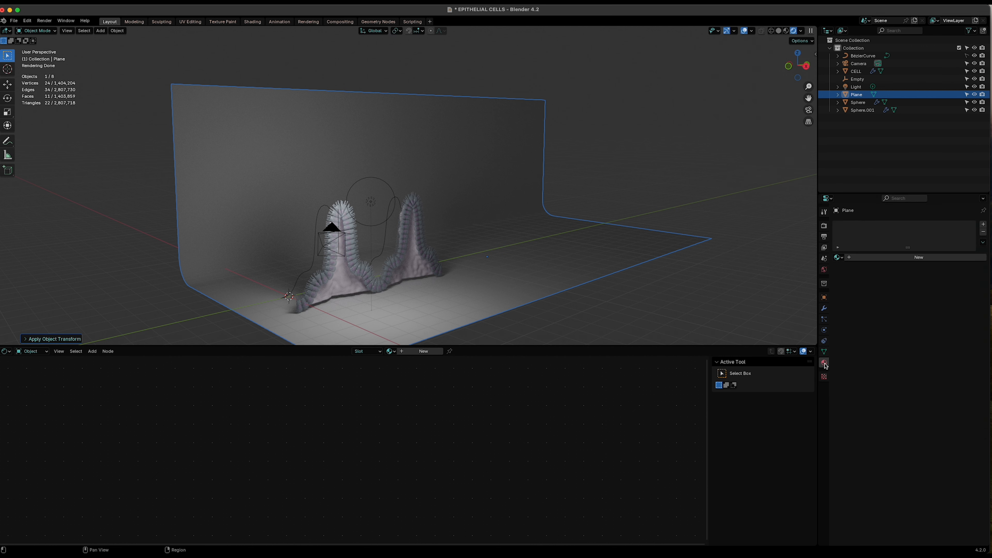
pyautogui.click(916, 257)
pyautogui.scroll(6, 403, 483)
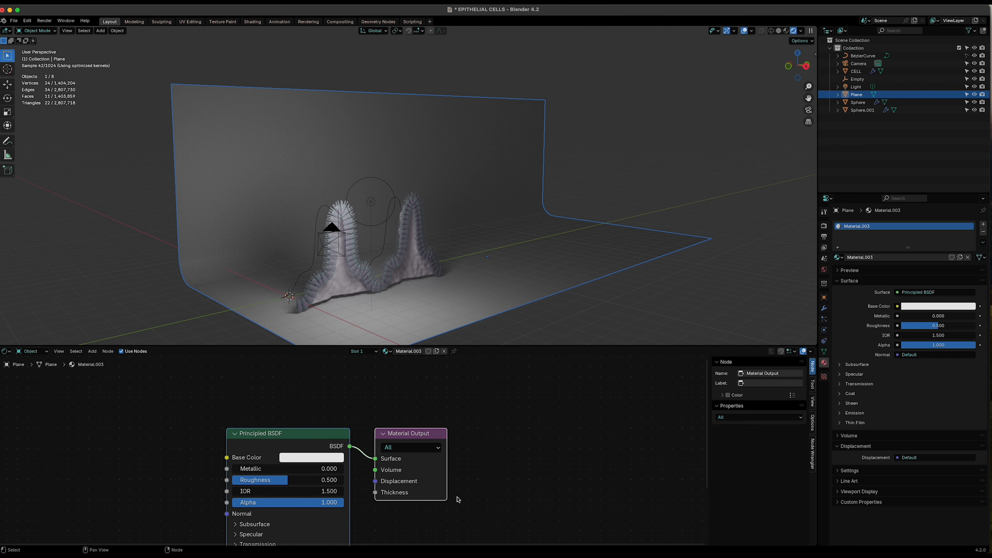
pyautogui.moveTo(561, 344); pyautogui.dragTo(562, 280)
pyautogui.scroll(1, 513, 432)
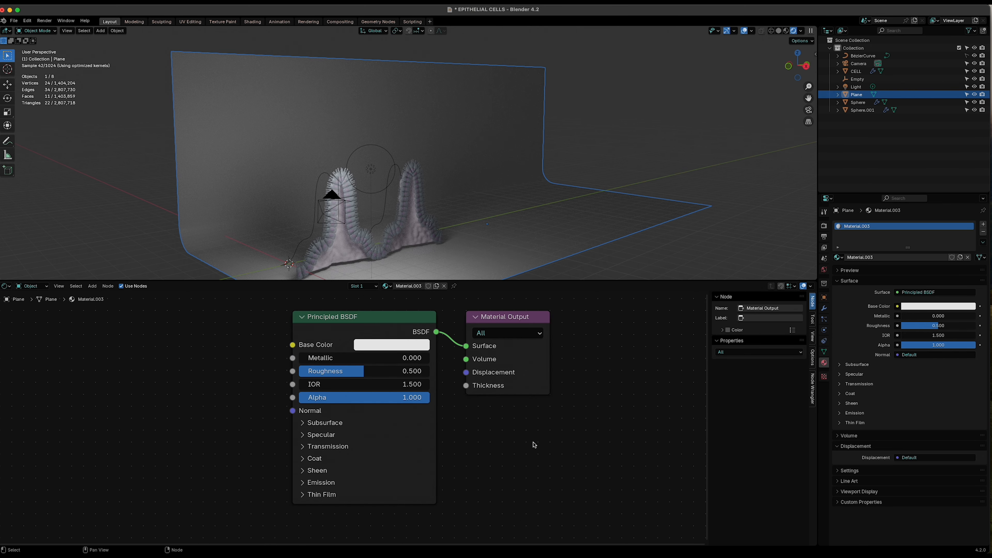
pyautogui.scroll(-2, 531, 443)
pyautogui.moveTo(468, 346); pyautogui.dragTo(601, 347)
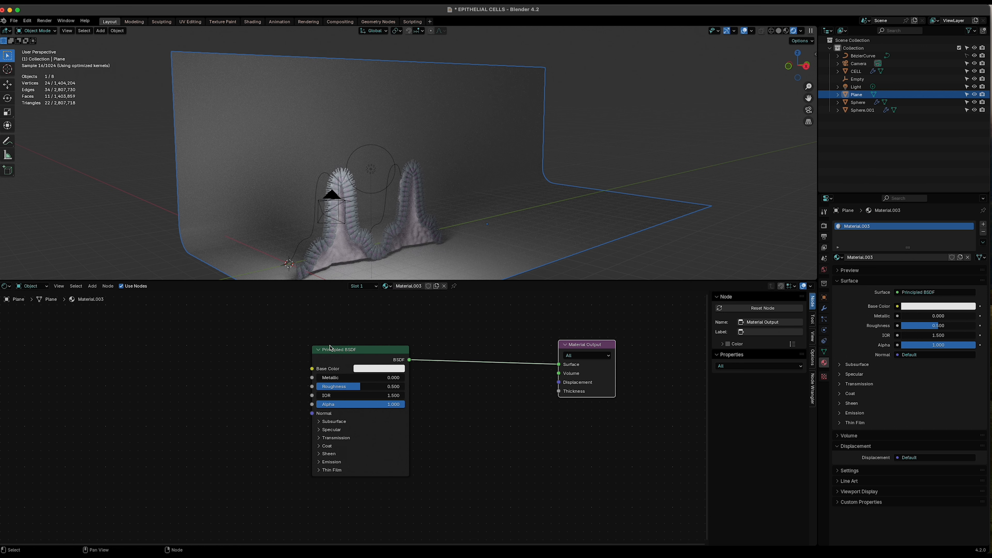
pyautogui.moveTo(332, 349); pyautogui.dragTo(442, 328)
pyautogui.scroll(-1, 203, 418)
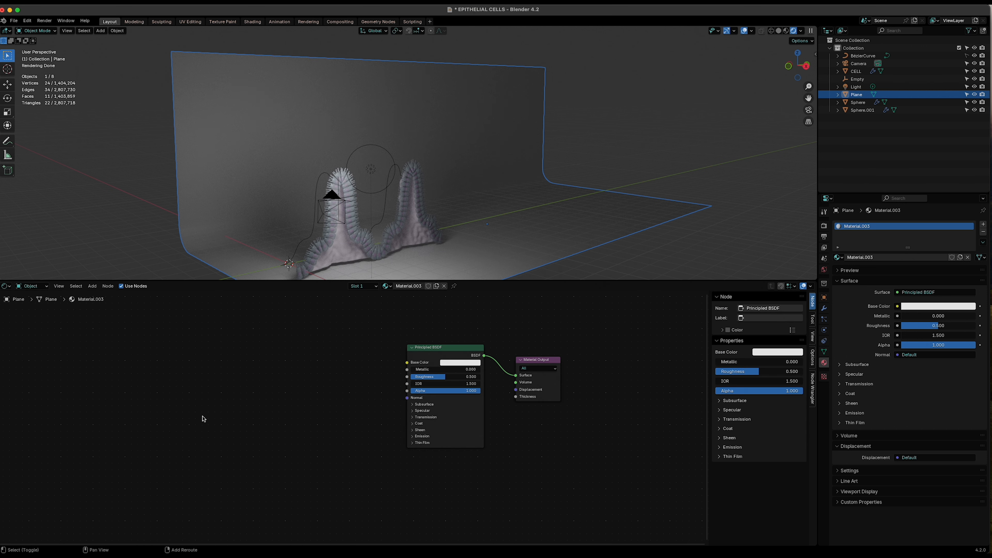
# - Add a Texture Coordinate node to the backdrop material
pyautogui.hotkey('shift', 'a')
pyautogui.click(193, 417)
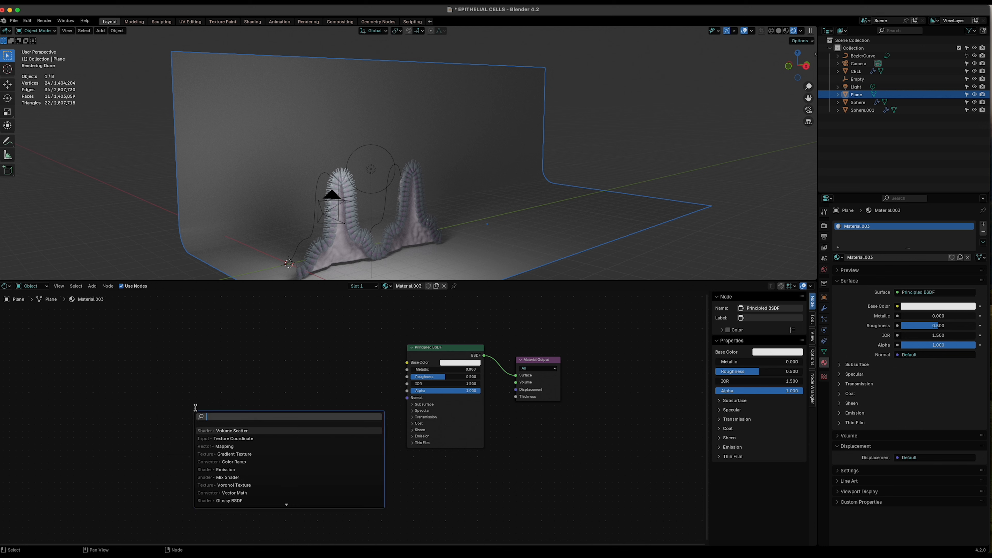
pyautogui.click(238, 438)
pyautogui.click(210, 429)
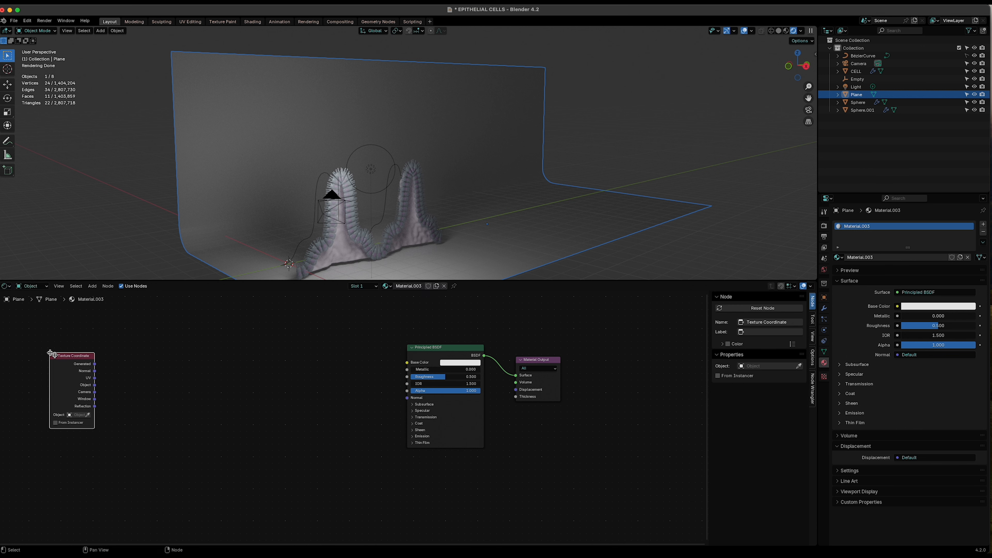
# - Add a Mapping node next to the Texture Coordinate node
pyautogui.hotkey('shift', 'a')
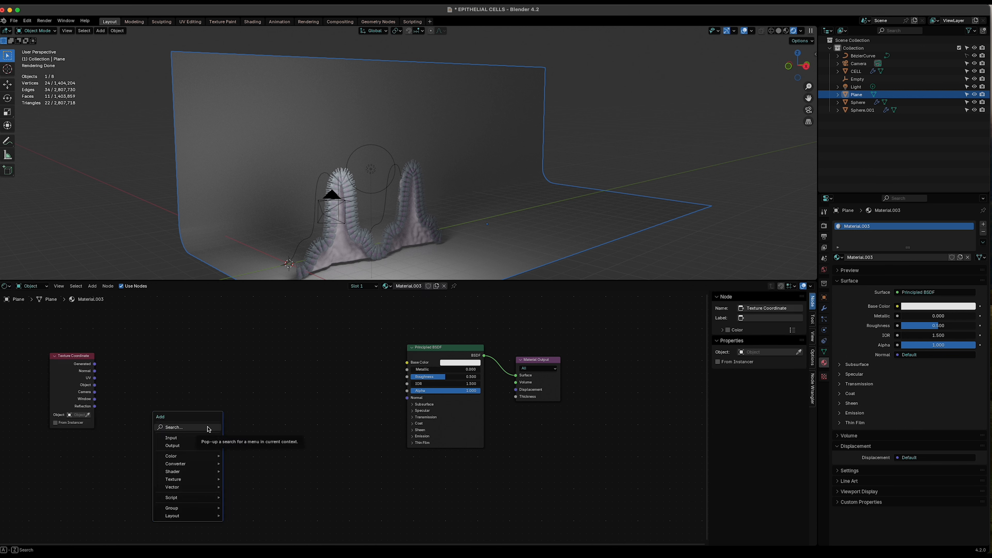
pyautogui.click(207, 427)
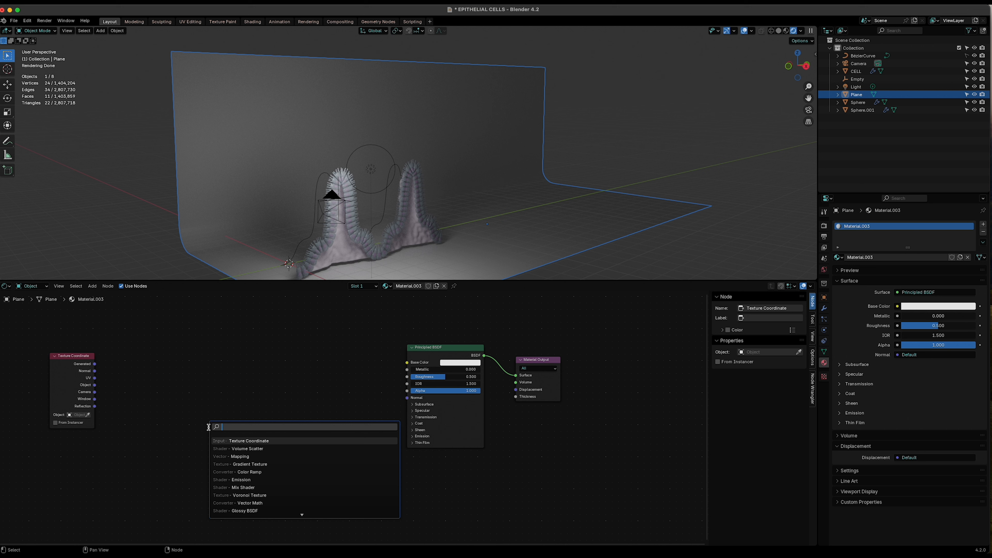
pyautogui.click(245, 456)
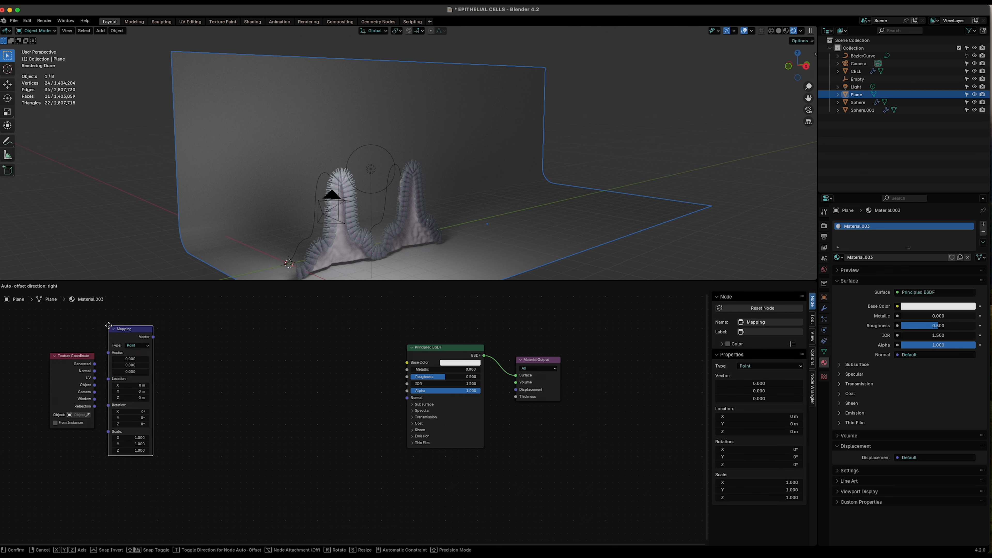
pyautogui.click(290, 451)
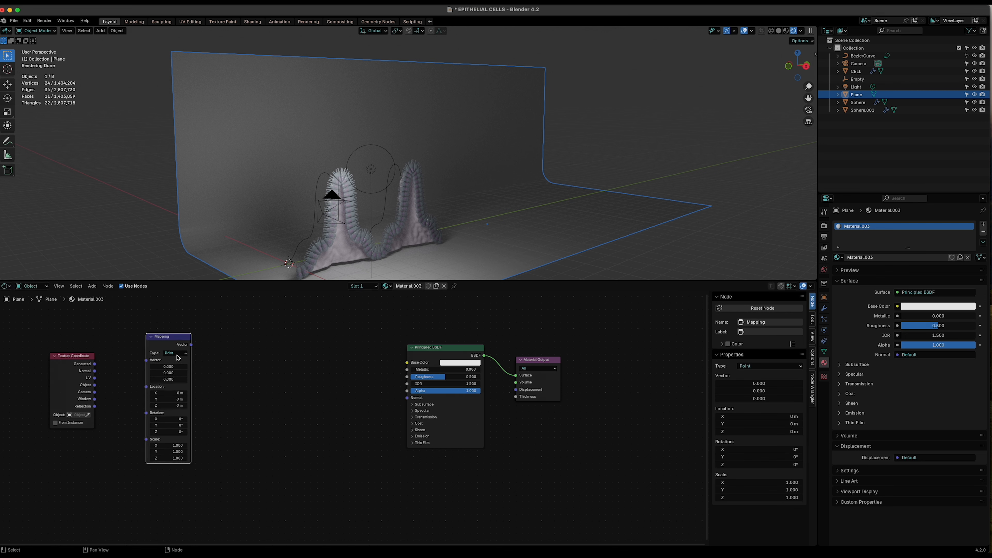
pyautogui.hotkey('shift', 'a')
pyautogui.click(290, 450)
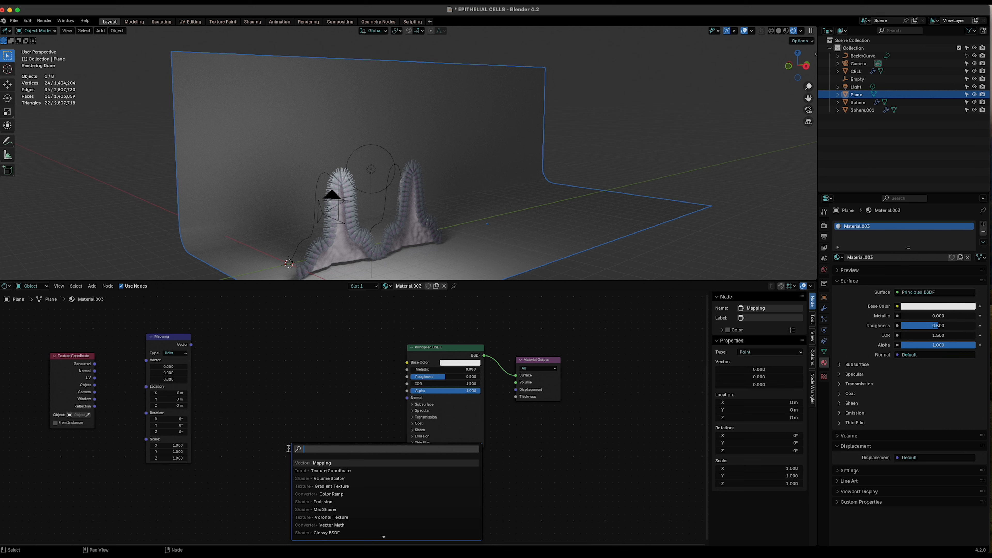
pyautogui.click(246, 411)
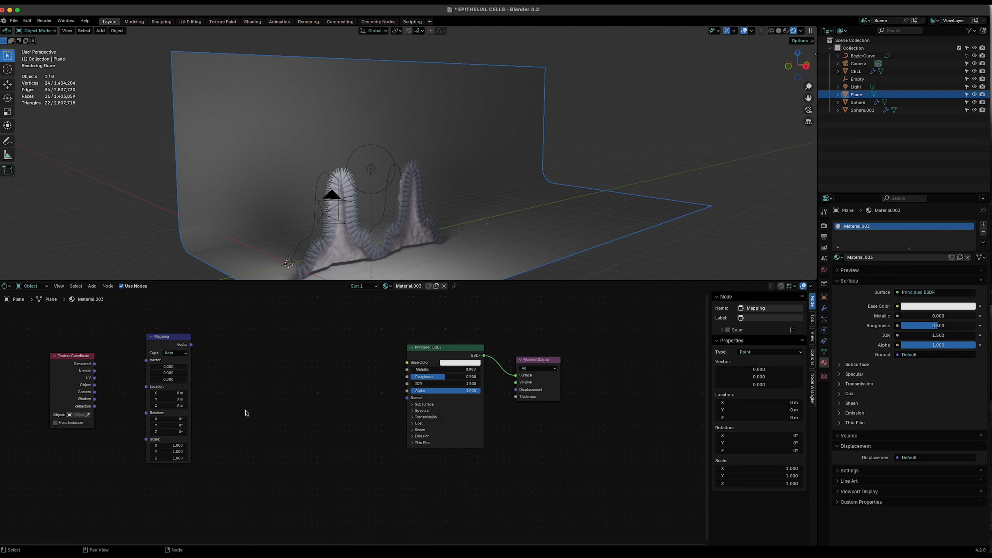
# - Add a Voronoi Texture node after the Mapping node
pyautogui.hotkey('shift', 'a')
pyautogui.moveTo(246, 457)
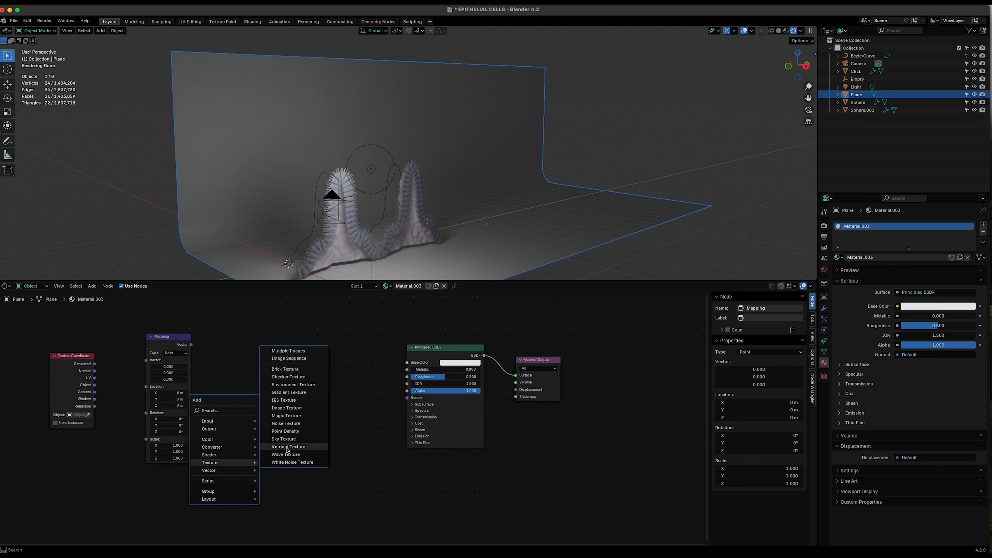
pyautogui.click(289, 448)
pyautogui.click(221, 358)
# - Search for and add a Color Ramp node between the Voronoi and Principled BSDF nodes
pyautogui.hotkey('shift', 'a')
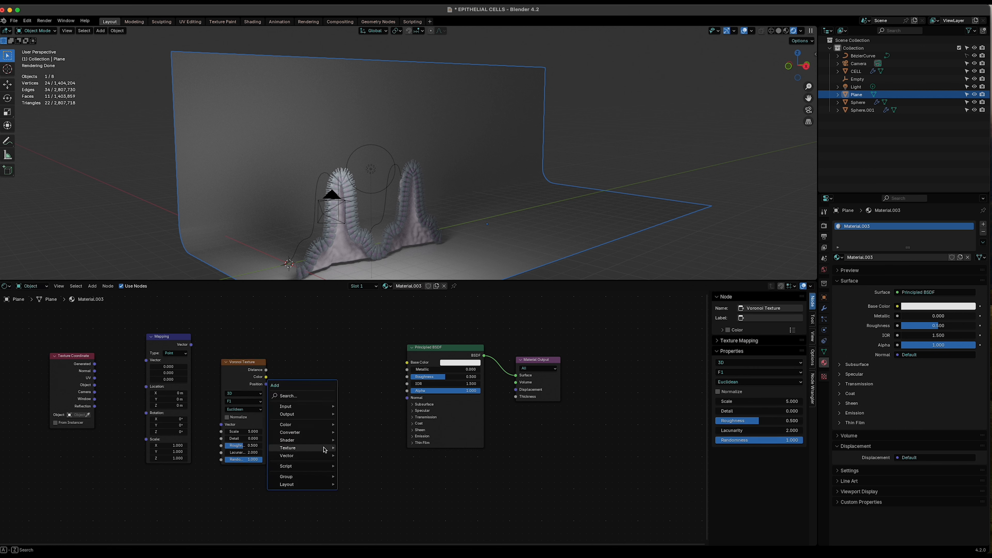
pyautogui.click(302, 396)
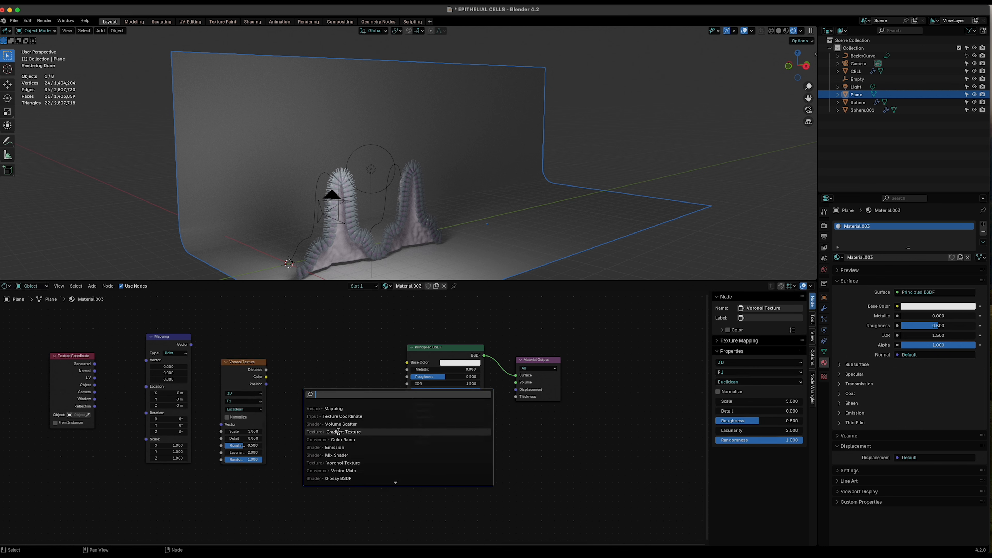
pyautogui.write('color')
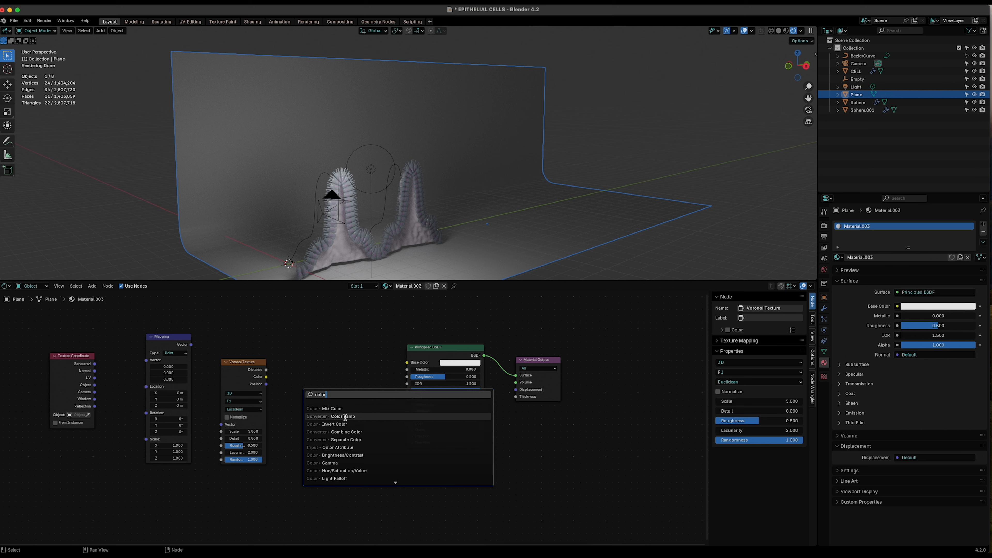
pyautogui.click(343, 416)
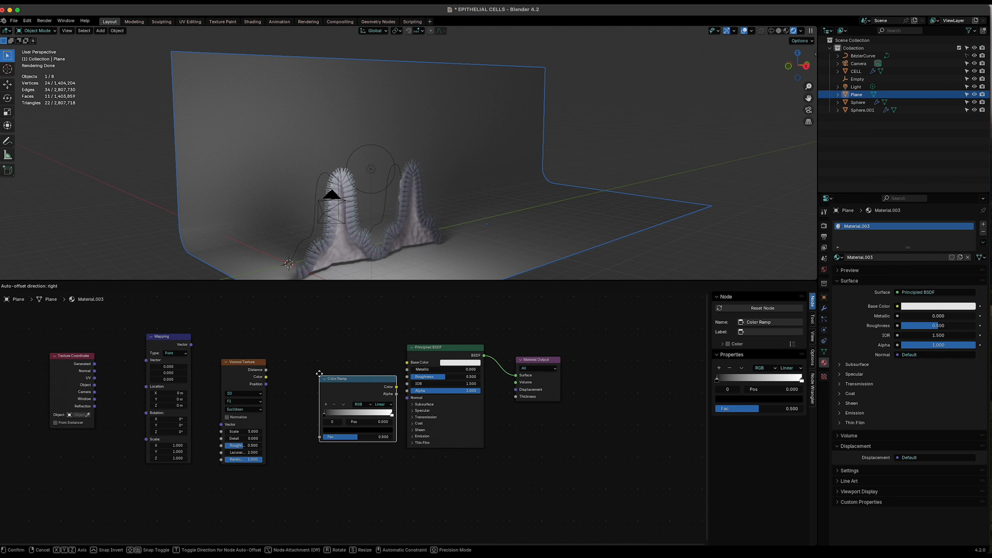
pyautogui.click(299, 369)
# - Connect the Voronoi Distance through the Color Ramp into the Principled BSDF Base Color
pyautogui.scroll(2, 417, 362)
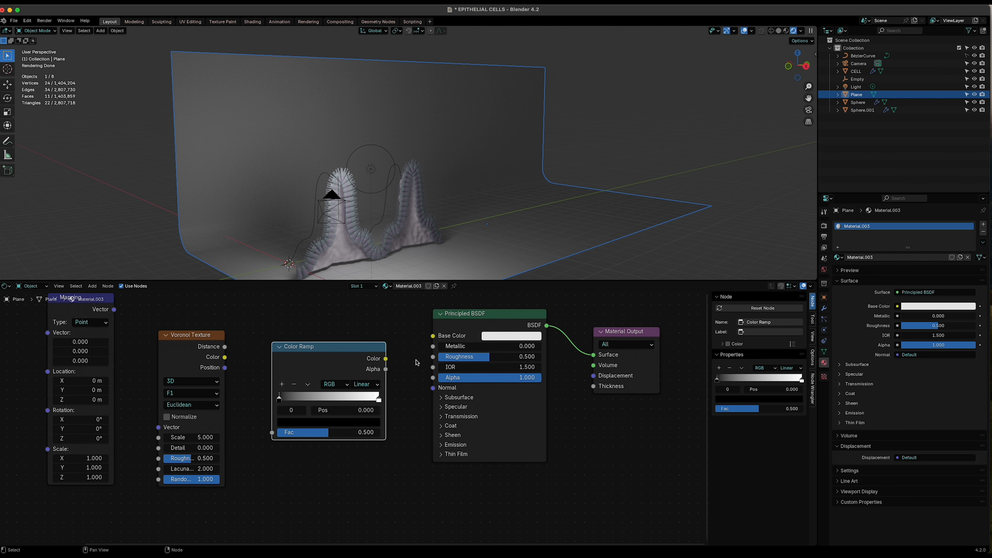
pyautogui.moveTo(385, 358); pyautogui.dragTo(430, 337)
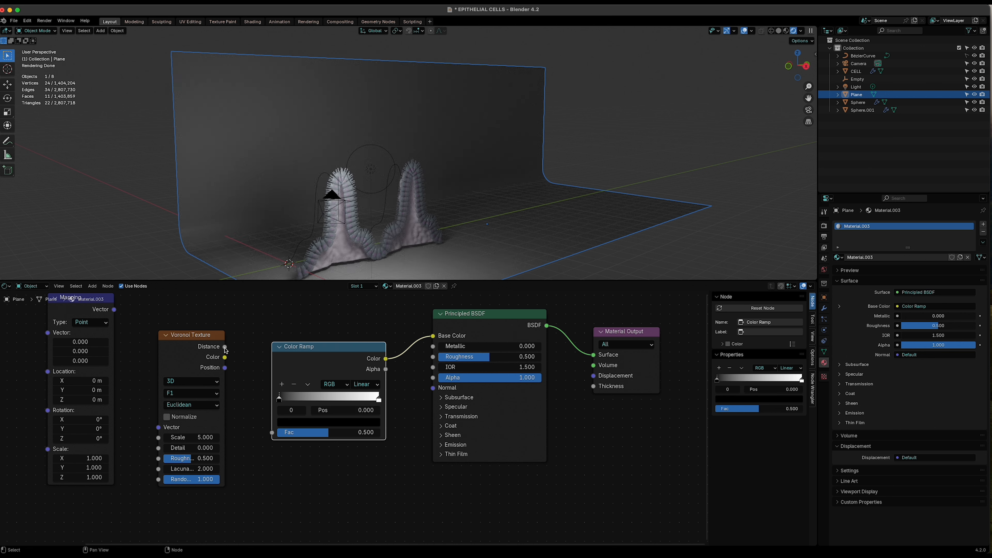
pyautogui.moveTo(225, 347); pyautogui.dragTo(272, 432)
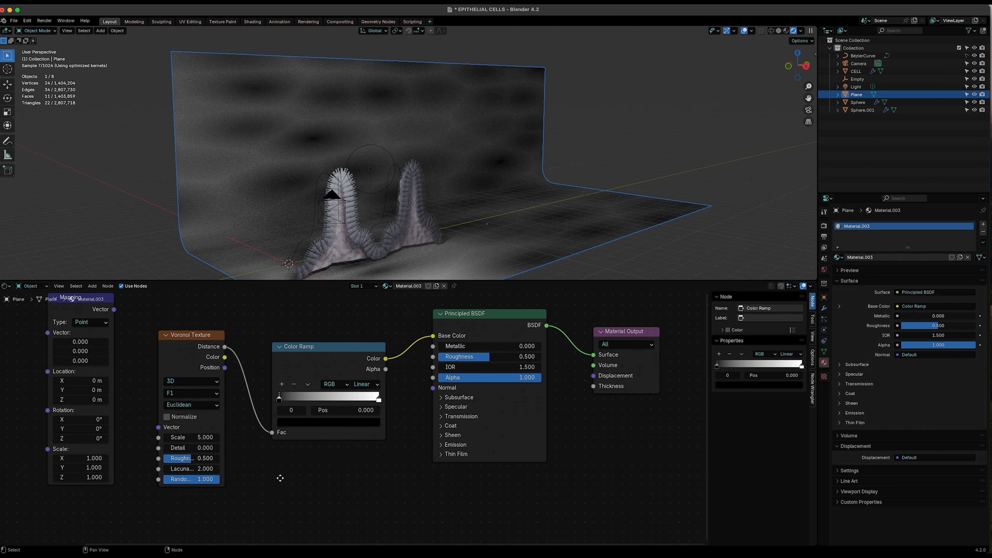
# - Connect the Texture Coordinate Object output through the Mapping node into the Voronoi Vector input
pyautogui.moveTo(280, 478); pyautogui.dragTo(381, 464, button='middle')
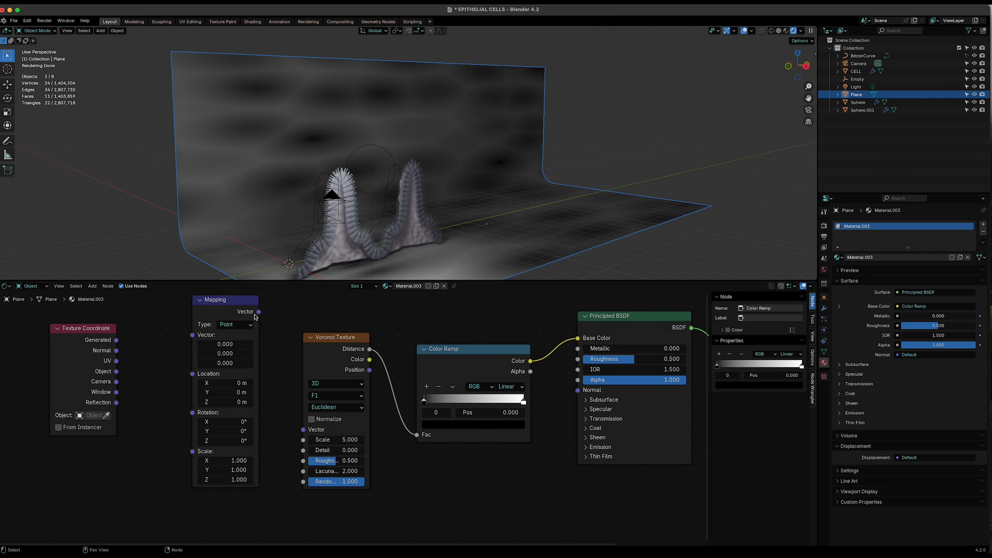
pyautogui.moveTo(259, 311); pyautogui.dragTo(302, 429)
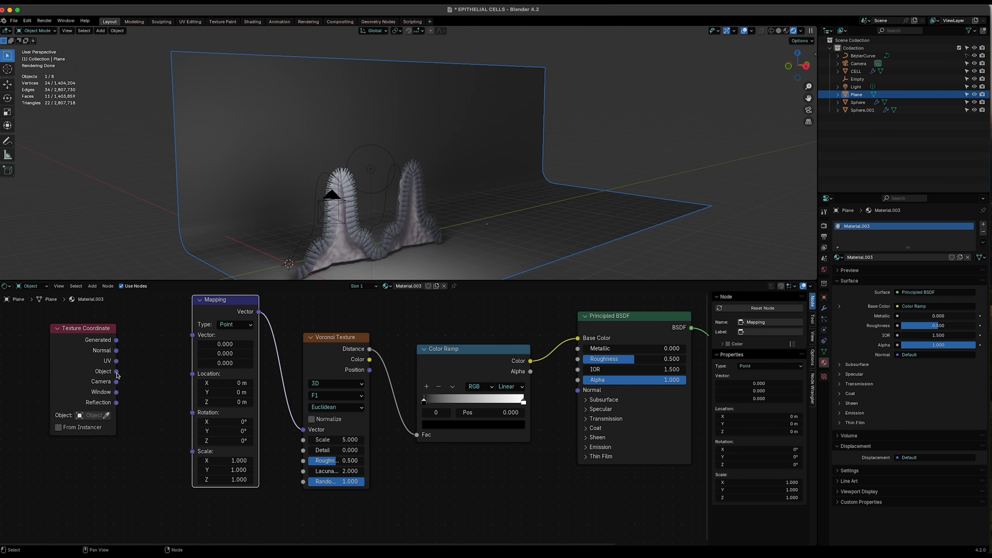
pyautogui.moveTo(116, 372); pyautogui.dragTo(192, 335)
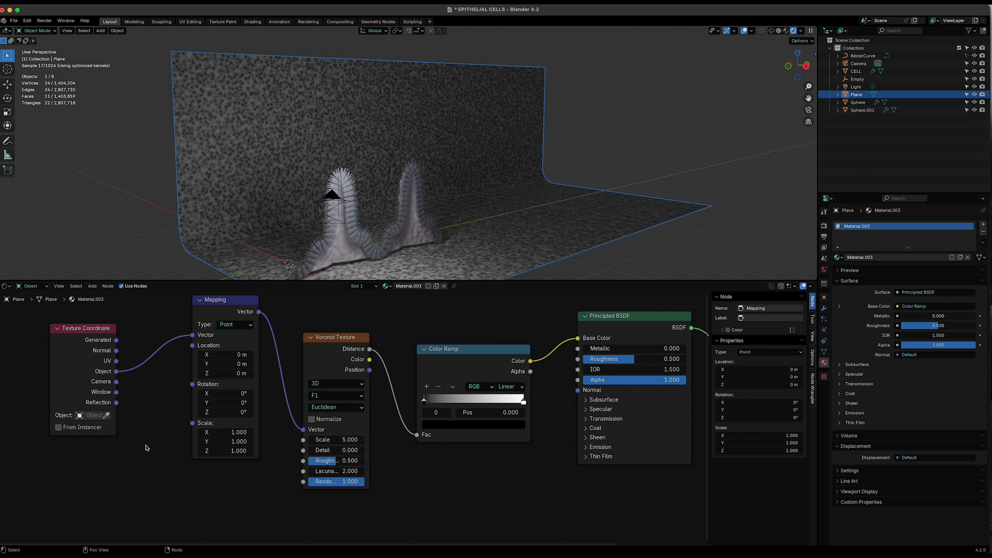
# - Set the Voronoi feature to Smooth F1
pyautogui.scroll(5, 363, 261)
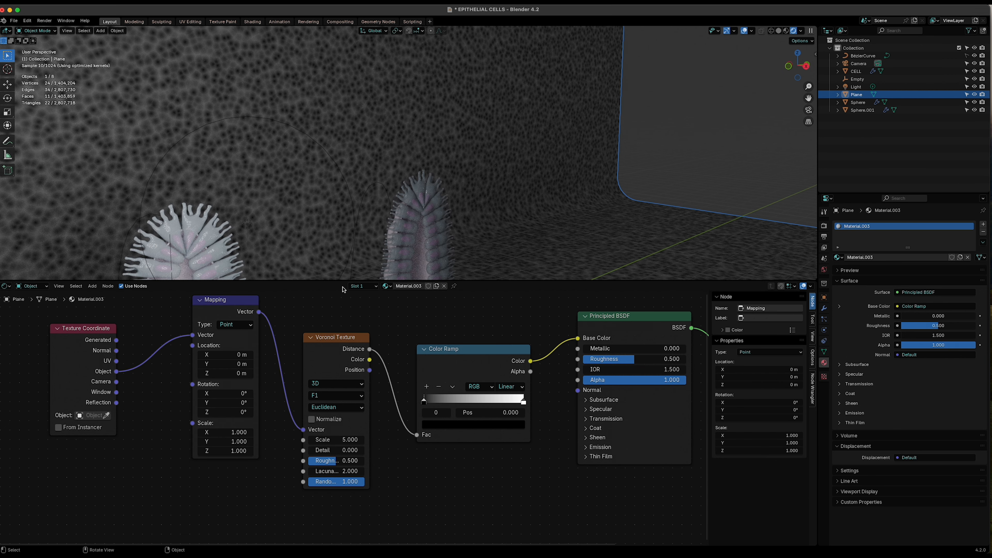
pyautogui.moveTo(332, 281); pyautogui.dragTo(332, 347)
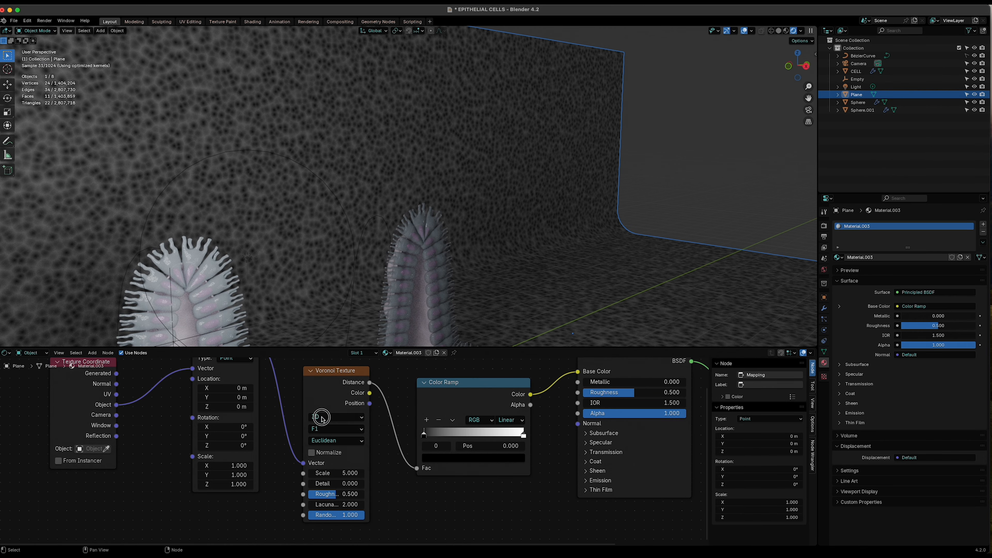
pyautogui.click(324, 429)
pyautogui.click(335, 473)
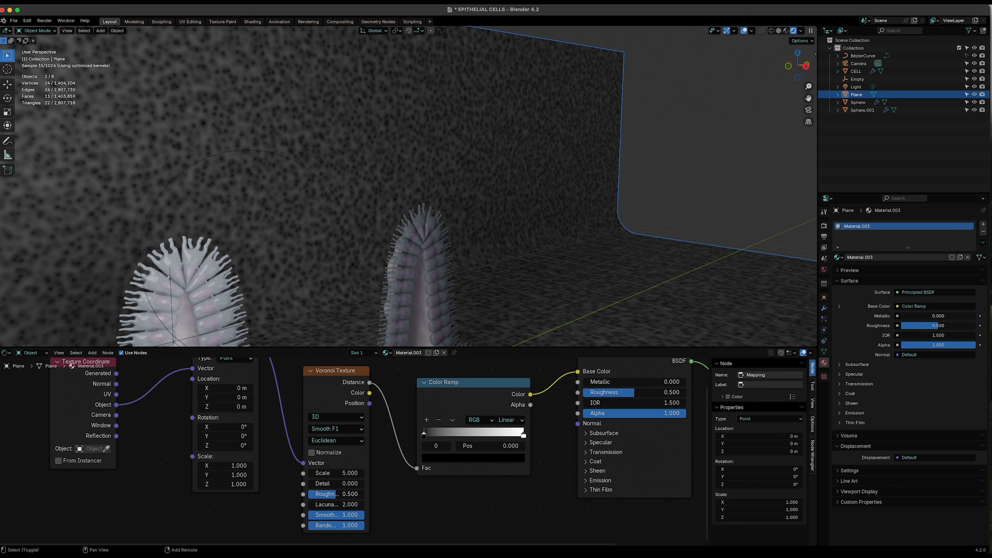
# - Set the Voronoi scale to 0.6 and switch its feature to F1
pyautogui.scroll(3, 279, 474)
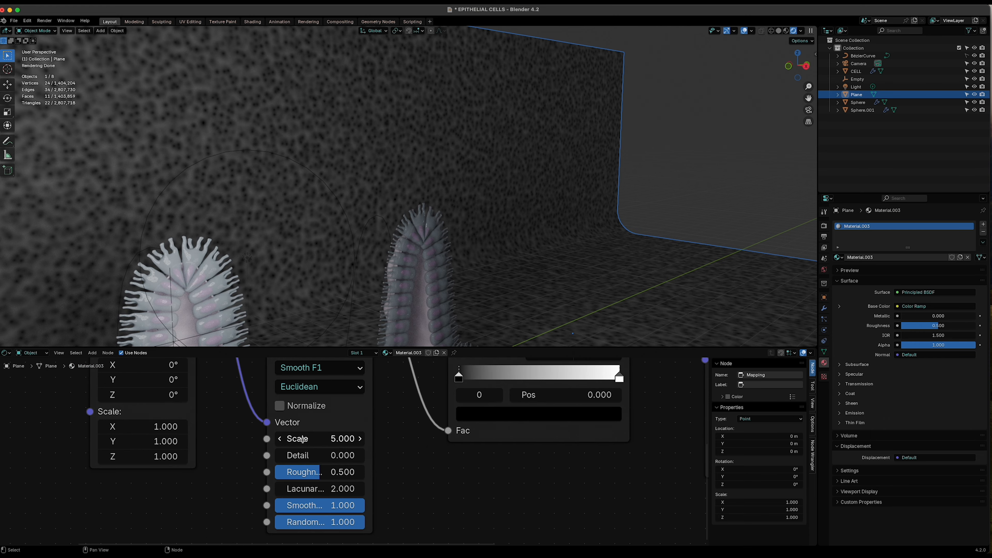
pyautogui.moveTo(297, 438); pyautogui.dragTo(256, 438)
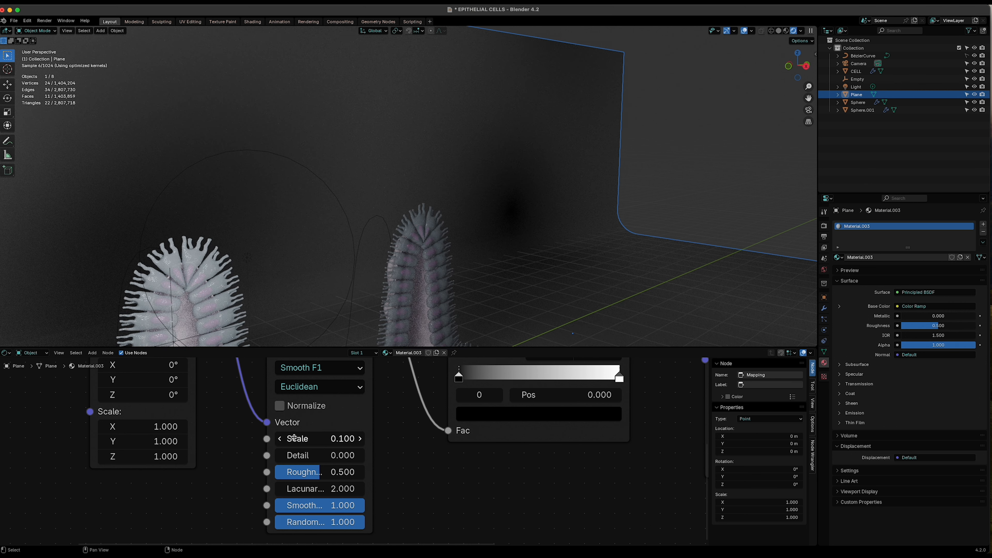
pyautogui.click(360, 440)
pyautogui.click(360, 440)
pyautogui.click(360, 439)
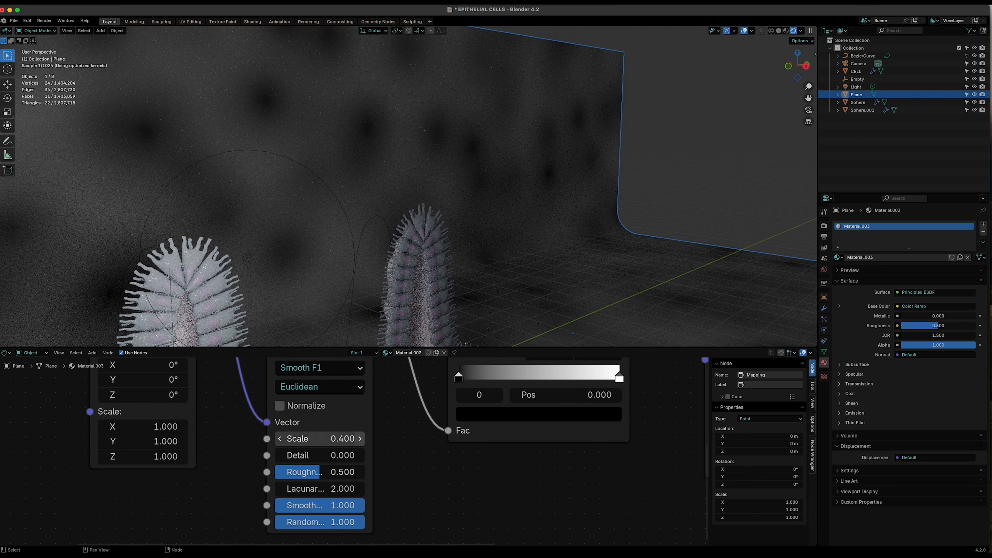
pyautogui.click(360, 439)
pyautogui.click(360, 439)
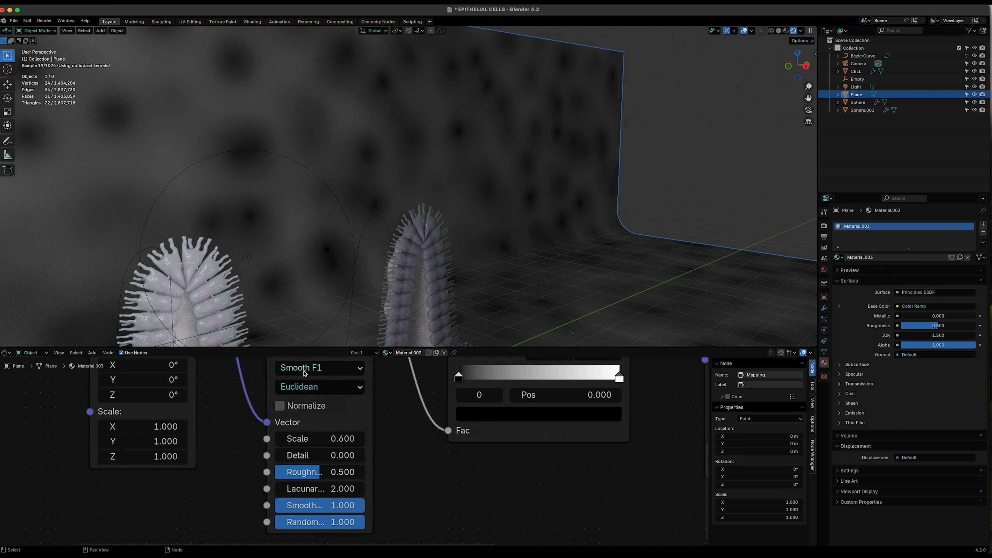
pyautogui.click(305, 373)
pyautogui.click(287, 405)
# - Enlarge the viewport and view the textured backdrop through the camera
pyautogui.scroll(1, 326, 461)
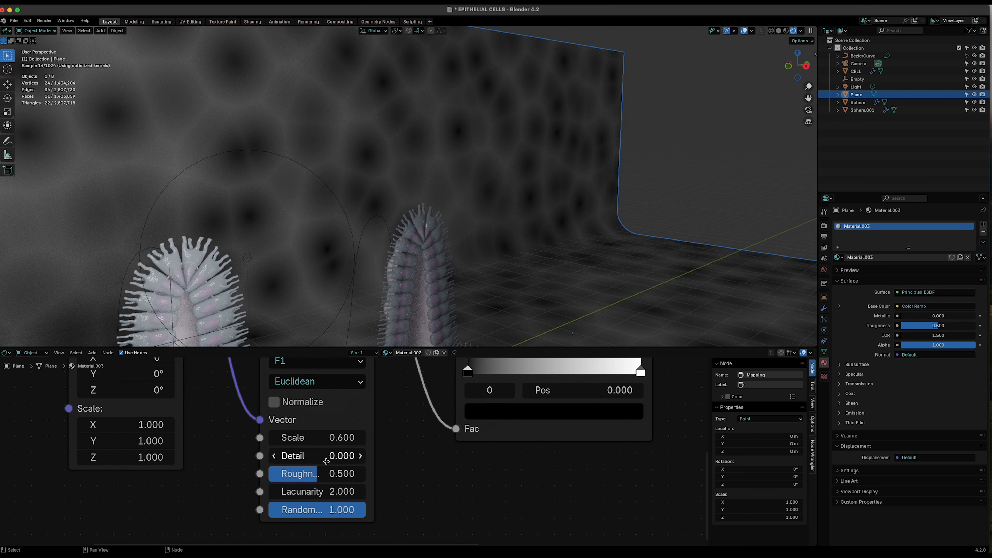
pyautogui.moveTo(332, 348); pyautogui.dragTo(329, 457)
pyautogui.click(807, 109)
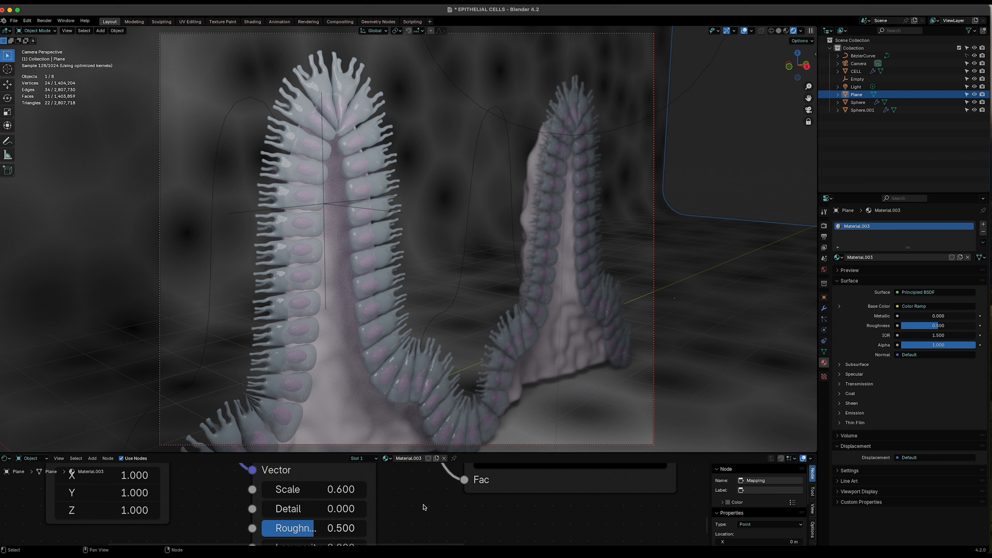
# - Set the backdrop Color Ramp's white stop to a pale cyan-blue (hue 0.55, saturation about 0.5)
pyautogui.scroll(-1, 426, 528)
pyautogui.moveTo(506, 514); pyautogui.dragTo(459, 514, button='middle')
pyautogui.scroll(1, 355, 505)
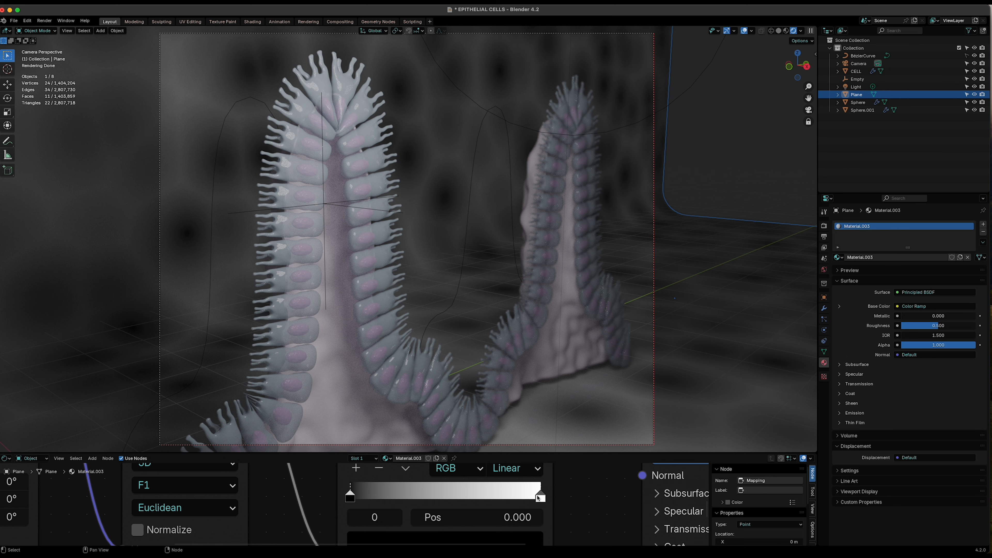
pyautogui.click(539, 496)
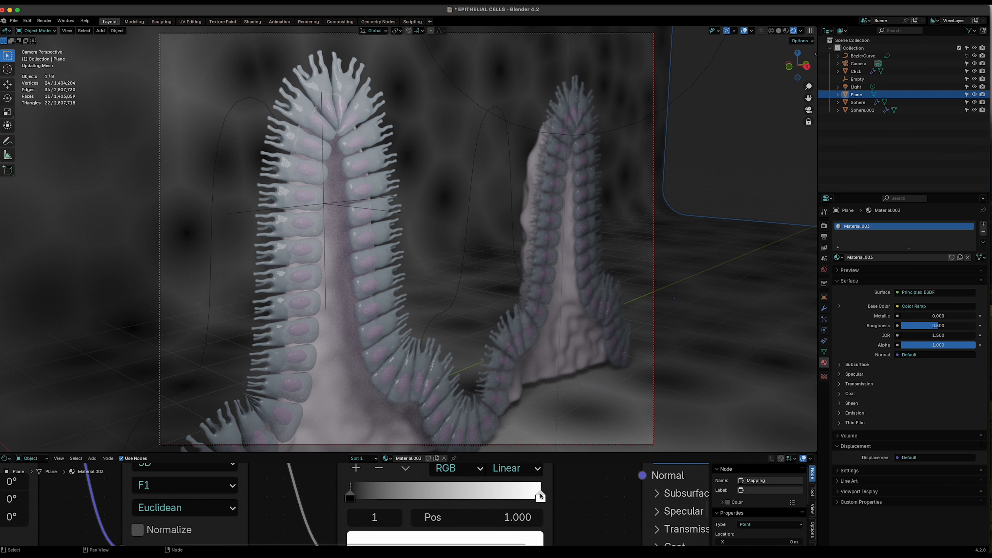
pyautogui.click(523, 538)
pyautogui.click(442, 317)
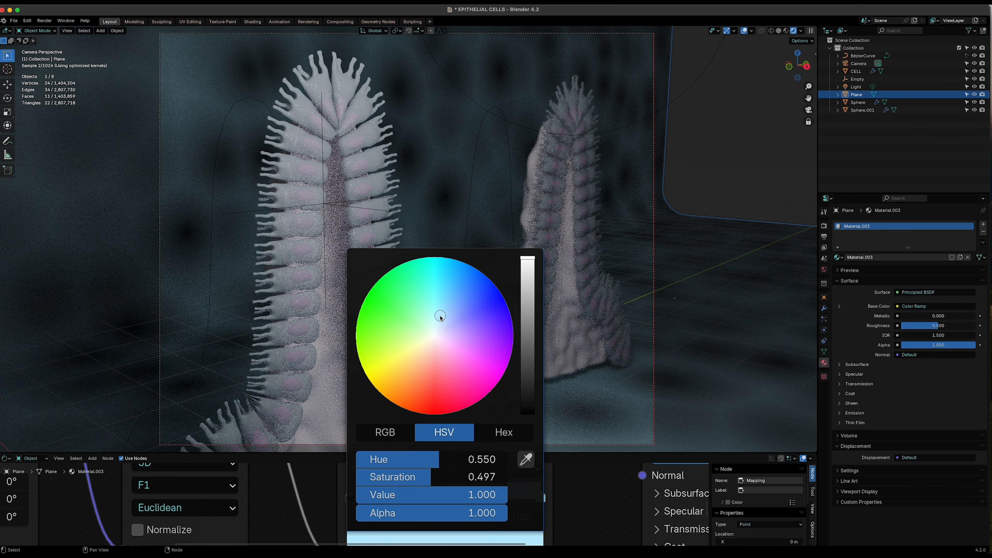
pyautogui.moveTo(440, 318); pyautogui.dragTo(438, 320)
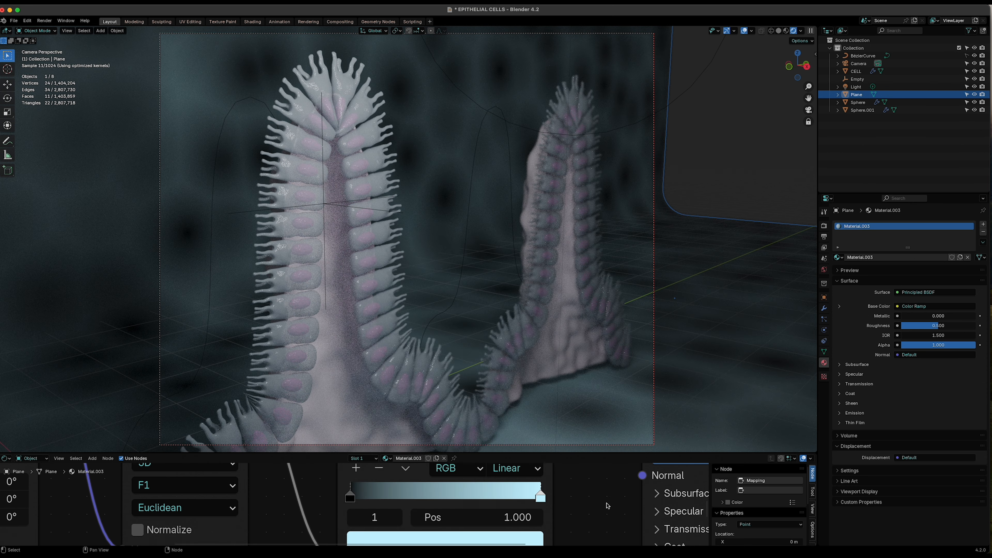
# - Set the Color Ramp's black stop to a muted purple with hue about 0.71 and saturation about 0.54
pyautogui.click(351, 498)
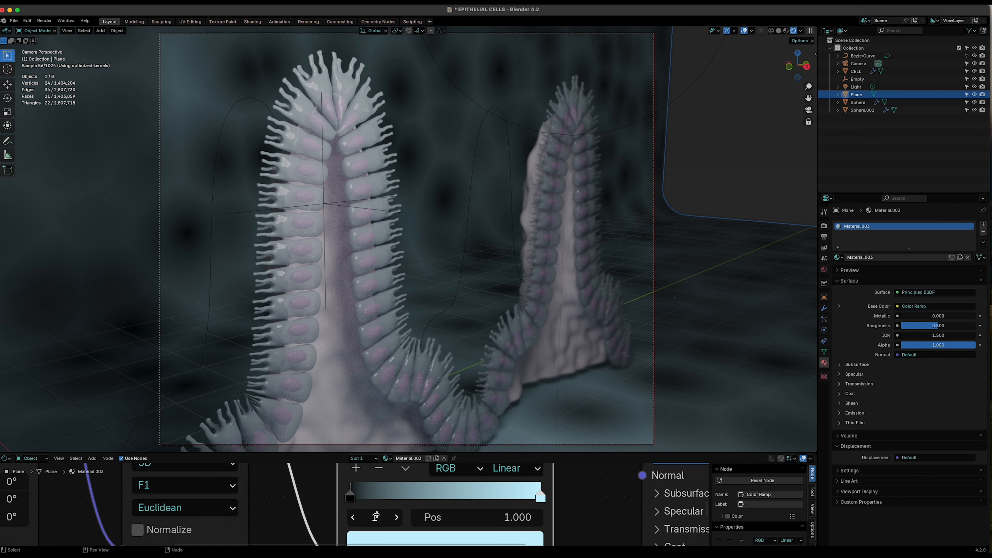
pyautogui.click(409, 536)
pyautogui.scroll(6, 516, 351)
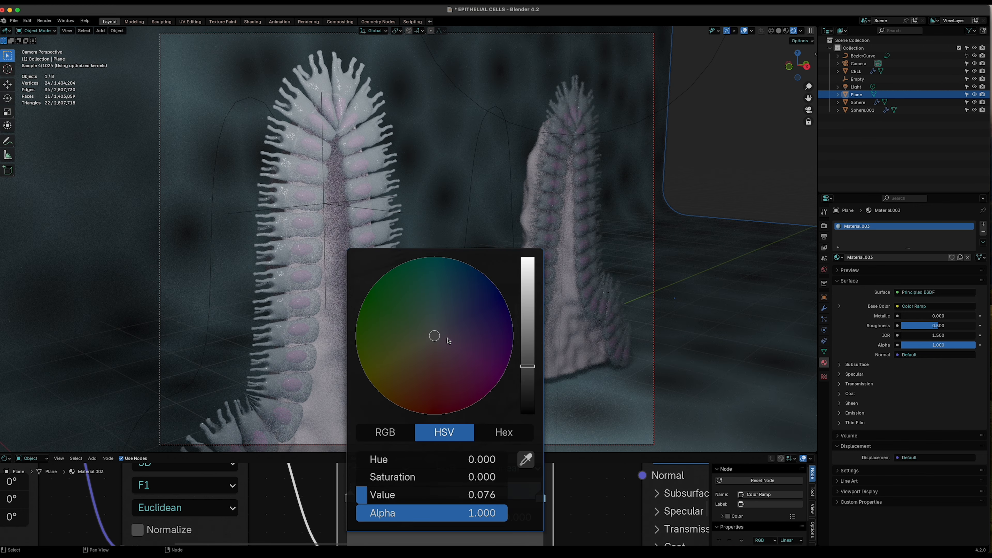
pyautogui.moveTo(434, 336); pyautogui.dragTo(445, 300)
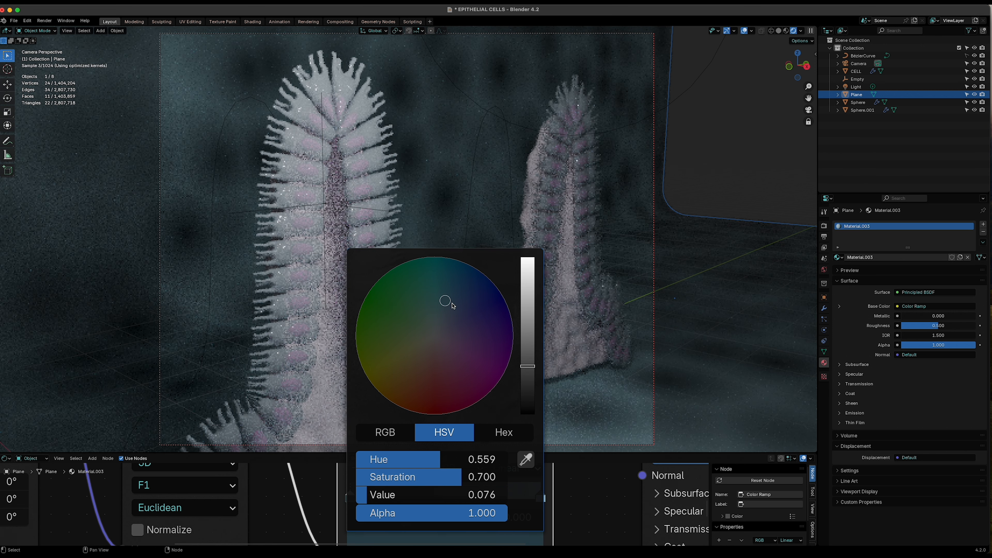
pyautogui.click(527, 332)
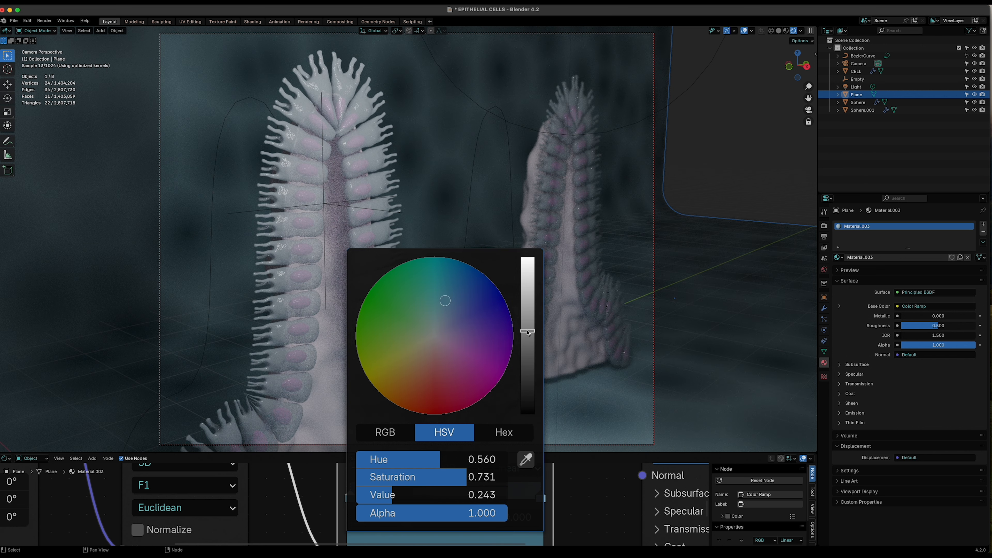
pyautogui.moveTo(455, 318); pyautogui.dragTo(458, 331)
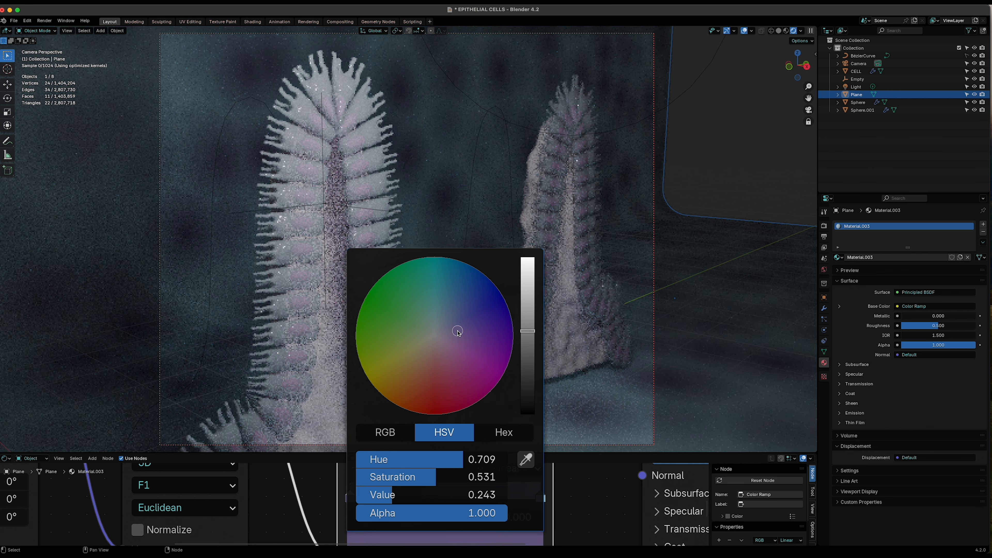
pyautogui.click(531, 309)
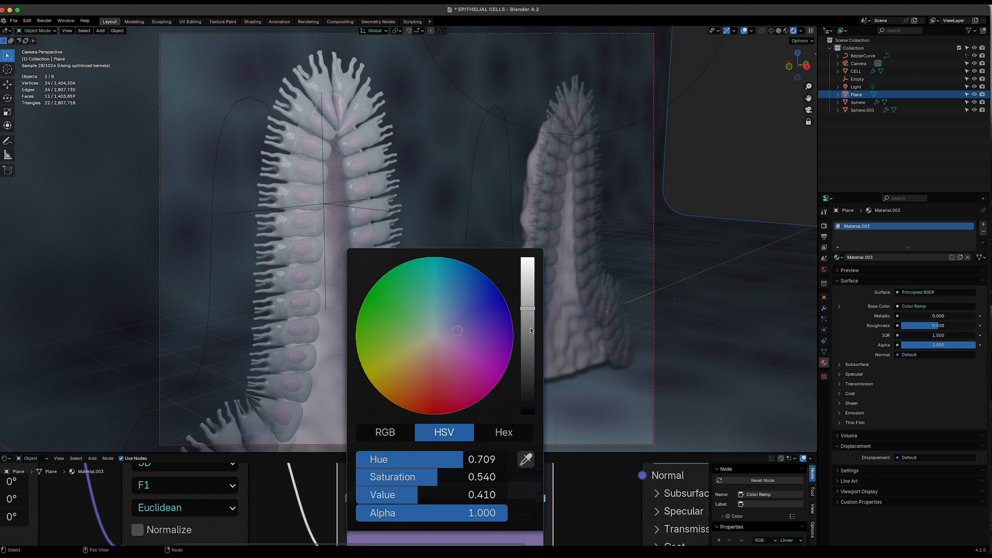
pyautogui.click(531, 276)
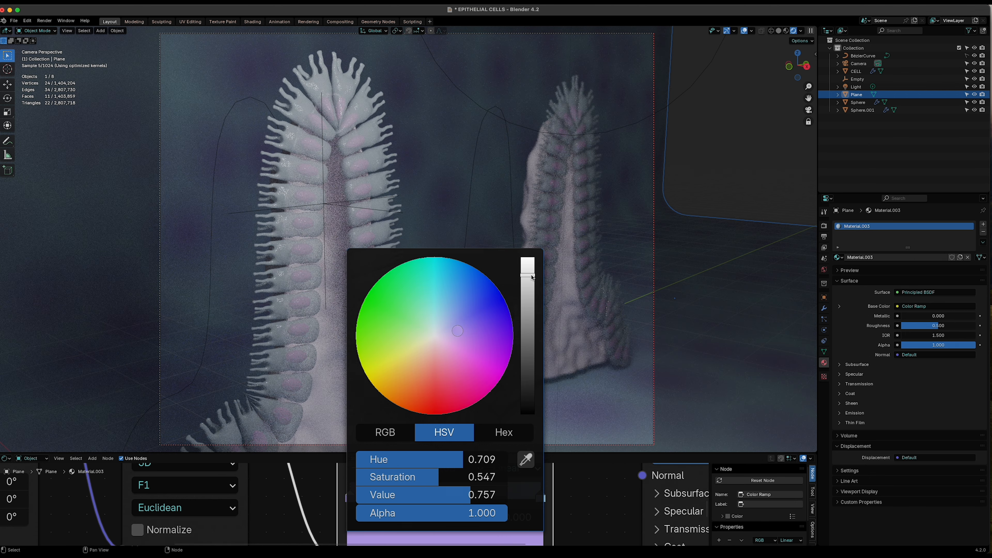
pyautogui.click(526, 320)
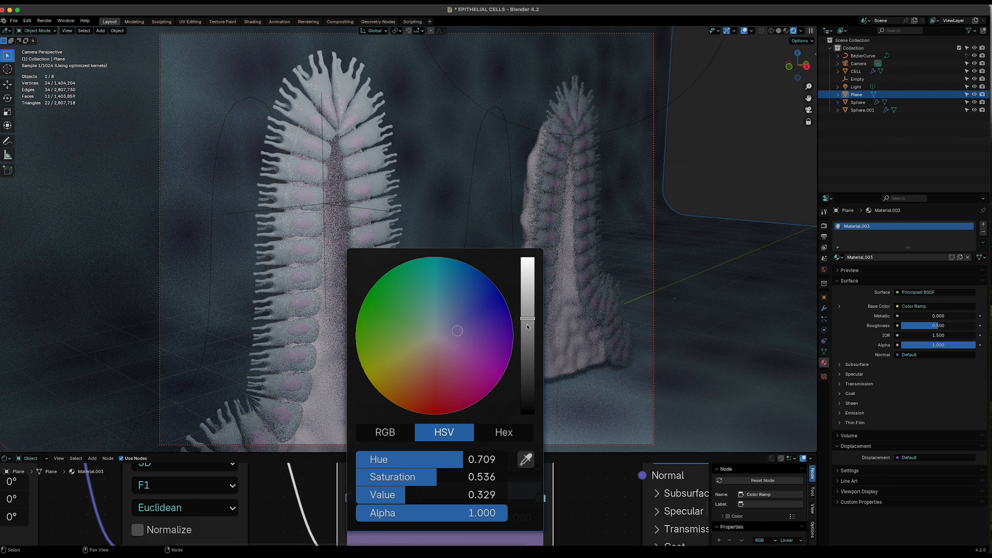
pyautogui.click(527, 338)
pyautogui.click(527, 317)
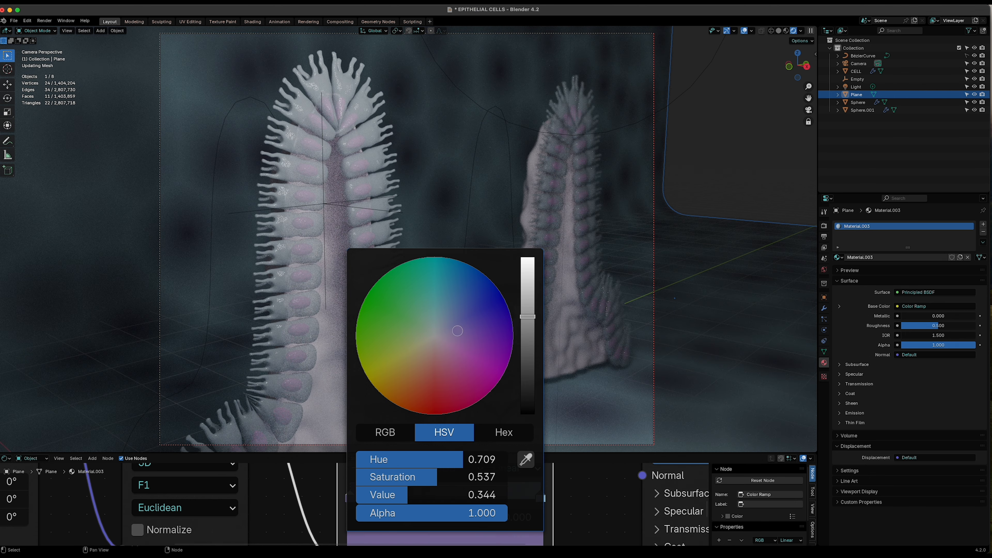
pyautogui.click(526, 310)
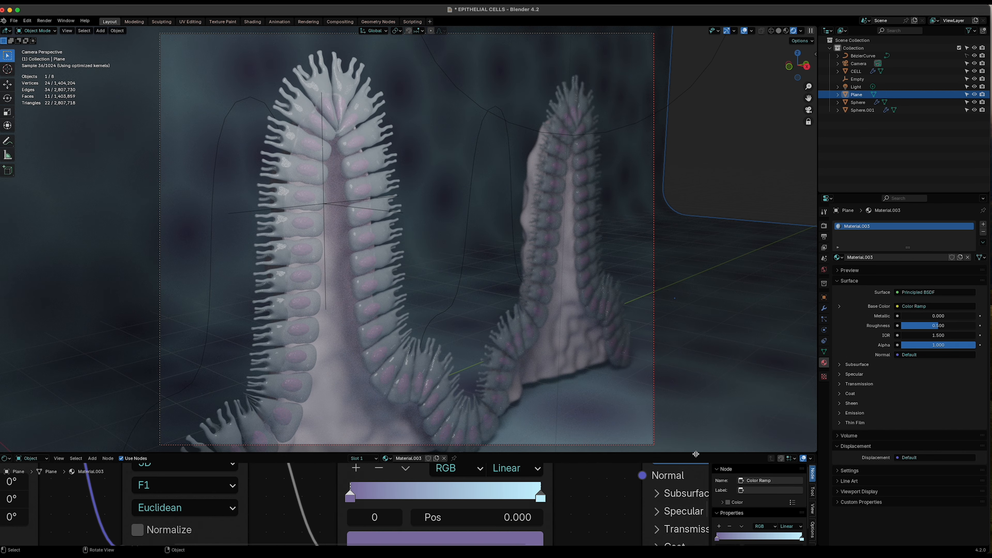
# - Add a new point light to the scene
pyautogui.moveTo(695, 454); pyautogui.dragTo(697, 504)
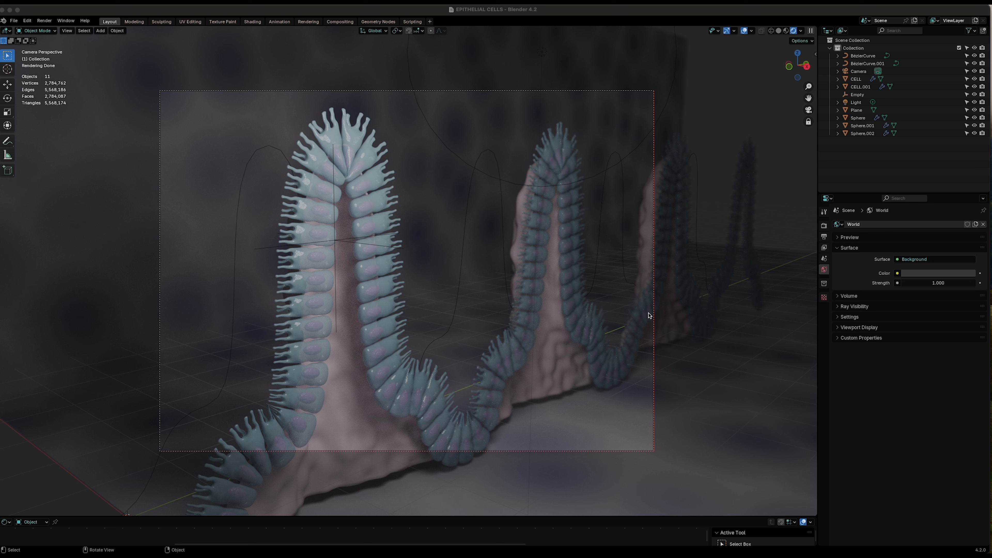
pyautogui.click(600, 240)
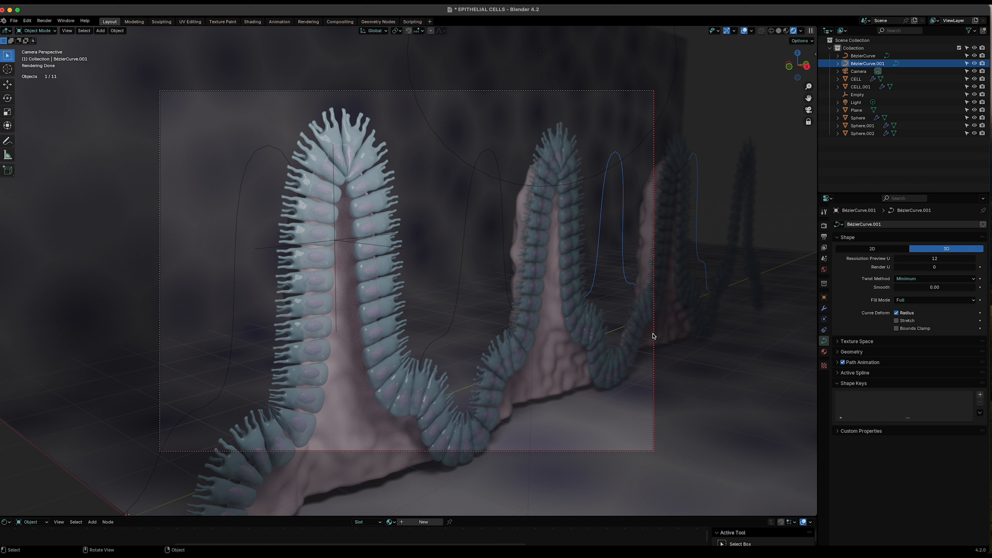
pyautogui.click(716, 397)
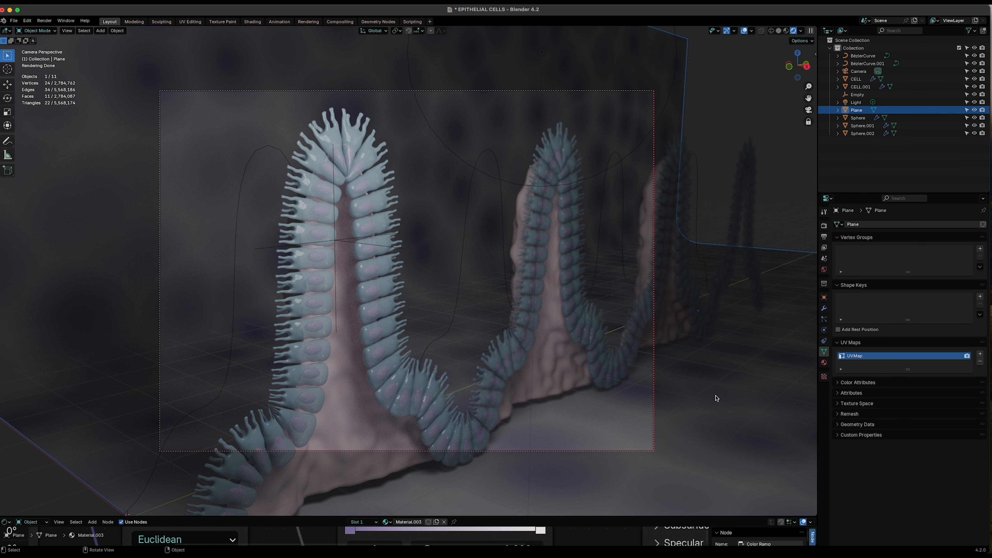
pyautogui.click(723, 92)
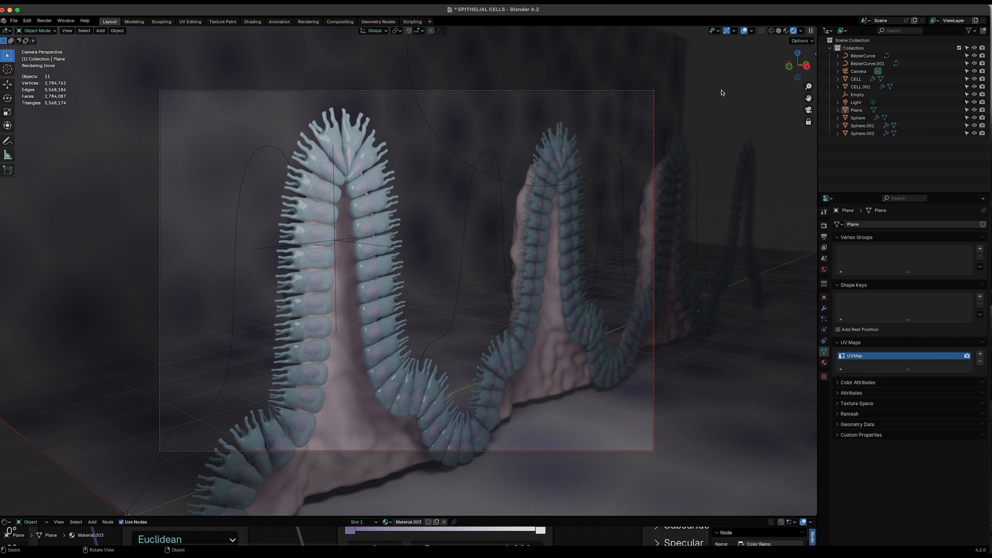
pyautogui.click(512, 184)
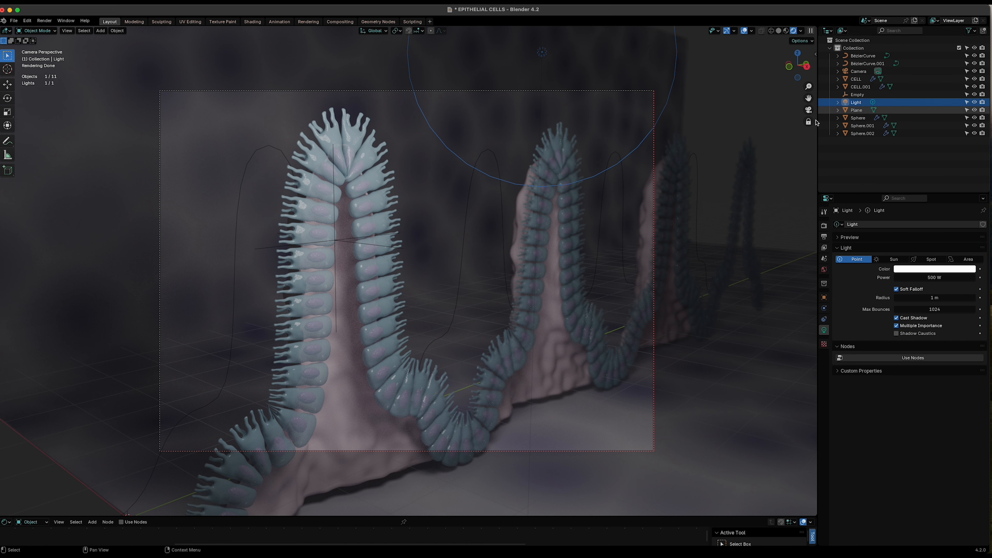
pyautogui.click(806, 111)
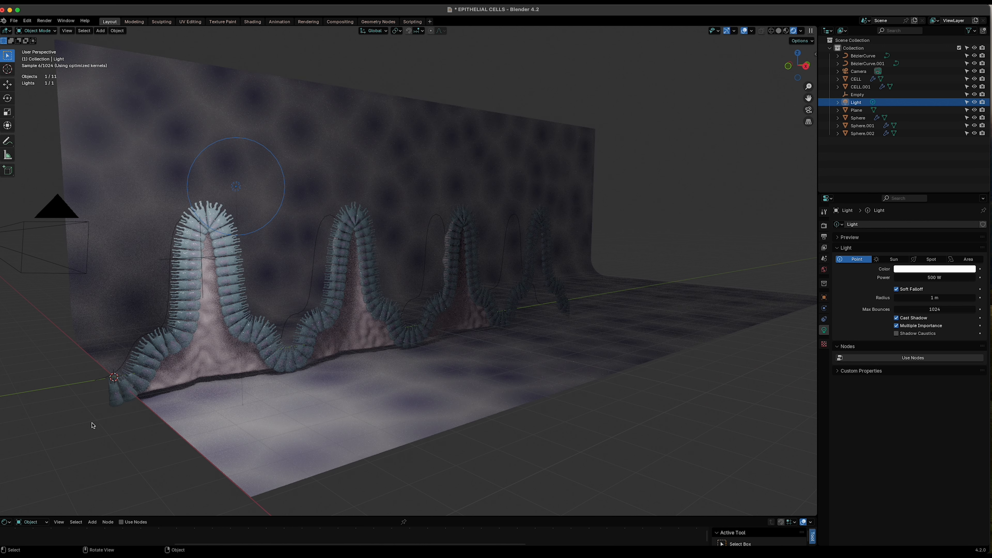
pyautogui.hotkey('shift', 'a')
pyautogui.moveTo(109, 414)
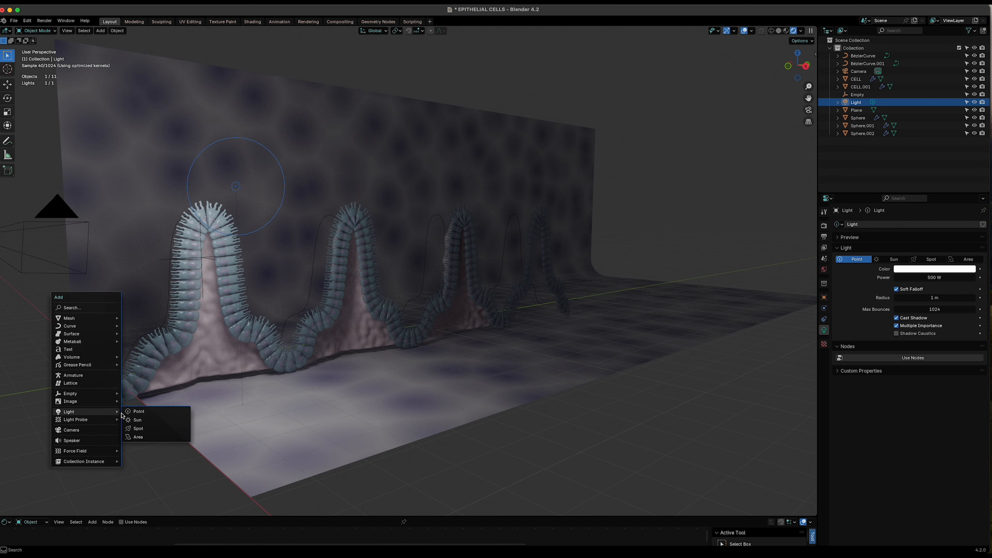
pyautogui.click(138, 411)
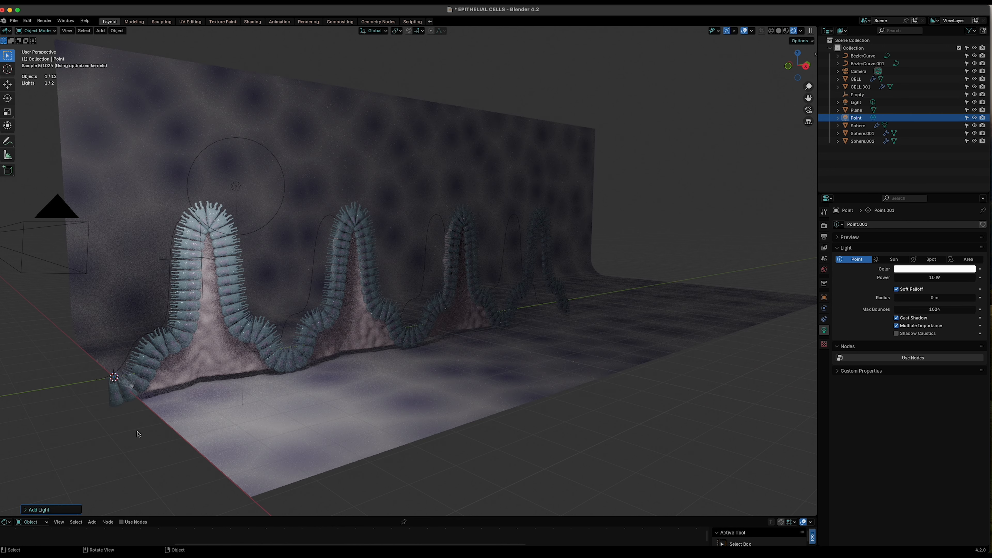
# - Raise the new point light along Z and shift it along X
pyautogui.press('g')
pyautogui.press('z')
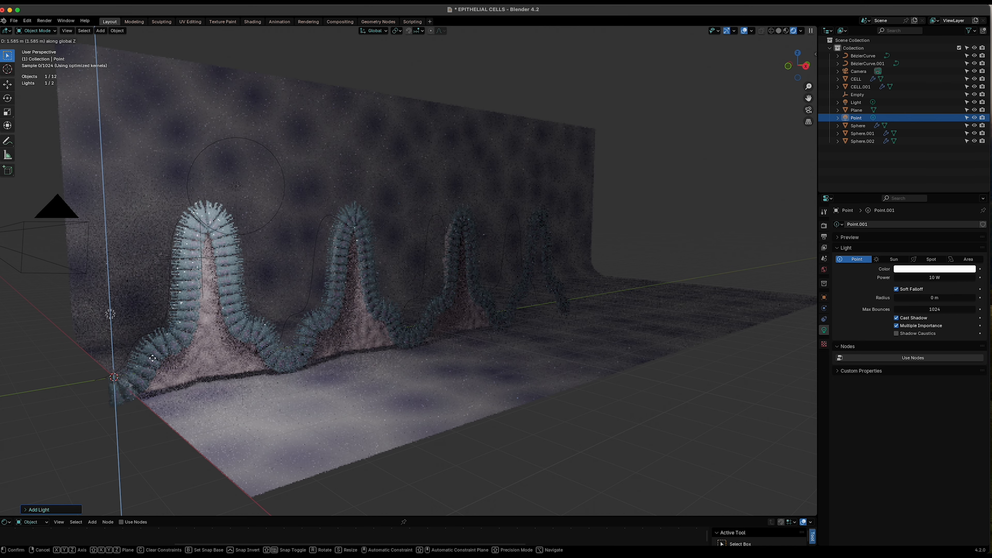
pyautogui.click(133, 371)
pyautogui.moveTo(133, 371); pyautogui.dragTo(175, 369, button='middle')
pyautogui.press('g')
pyautogui.press('x')
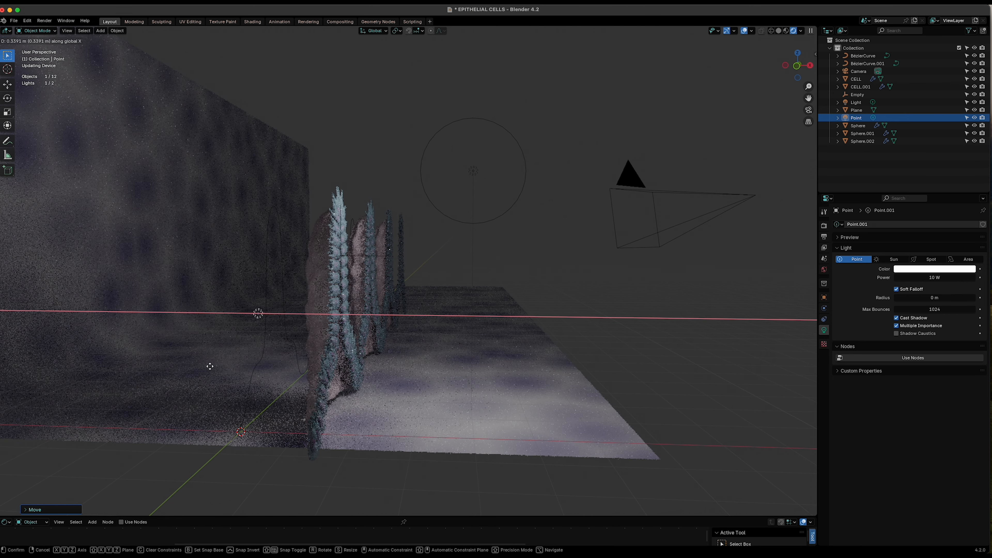
pyautogui.click(268, 360)
pyautogui.moveTo(268, 359); pyautogui.dragTo(363, 395, button='middle')
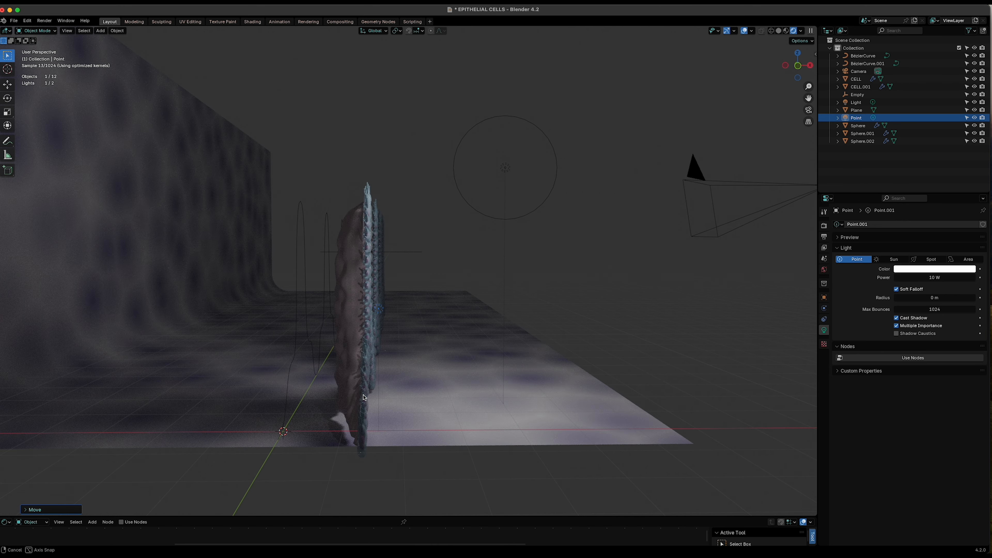
# - Adjust the point light's position along X and Y so it sits beside the first fold
pyautogui.press('g')
pyautogui.press('x')
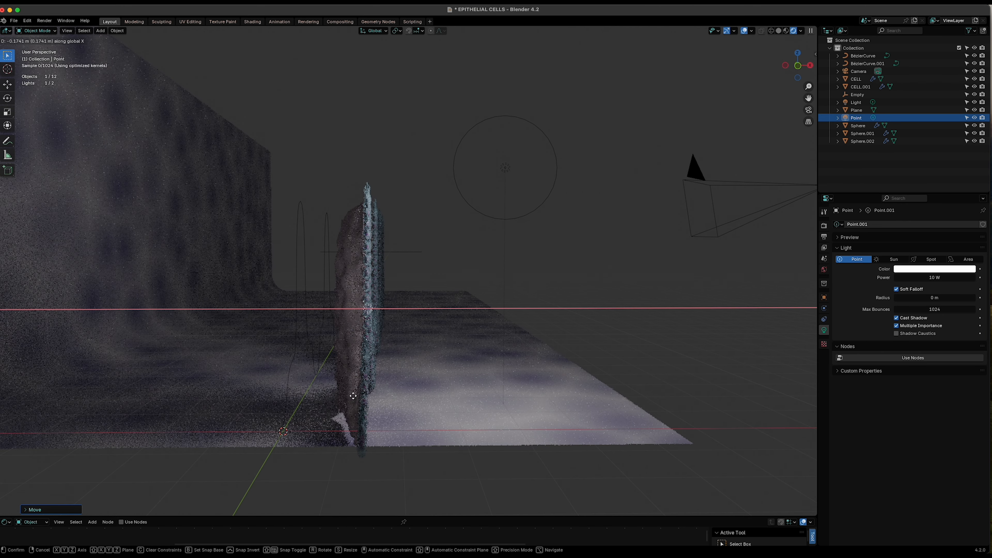
pyautogui.click(354, 395)
pyautogui.moveTo(414, 411); pyautogui.dragTo(373, 411, button='middle')
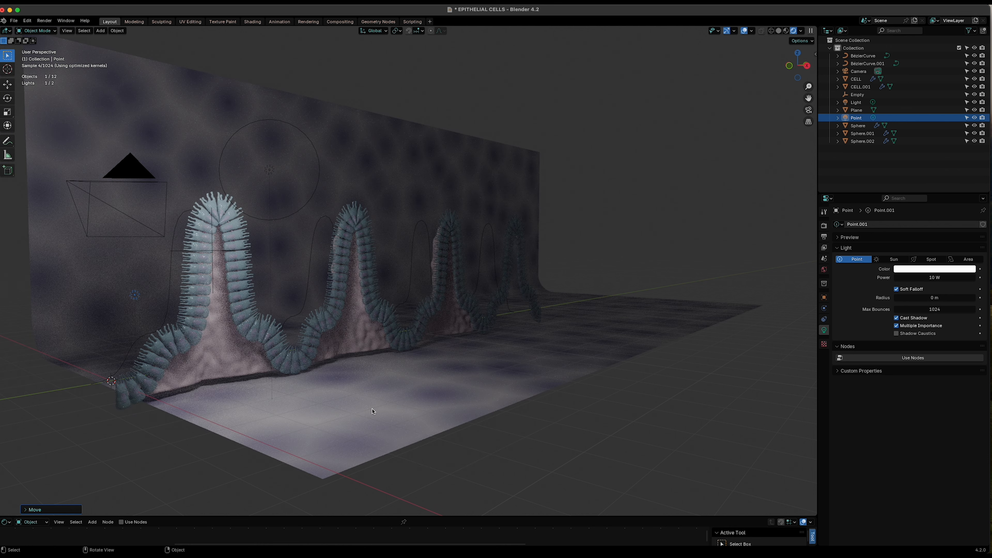
pyautogui.press('g')
pyautogui.press('y')
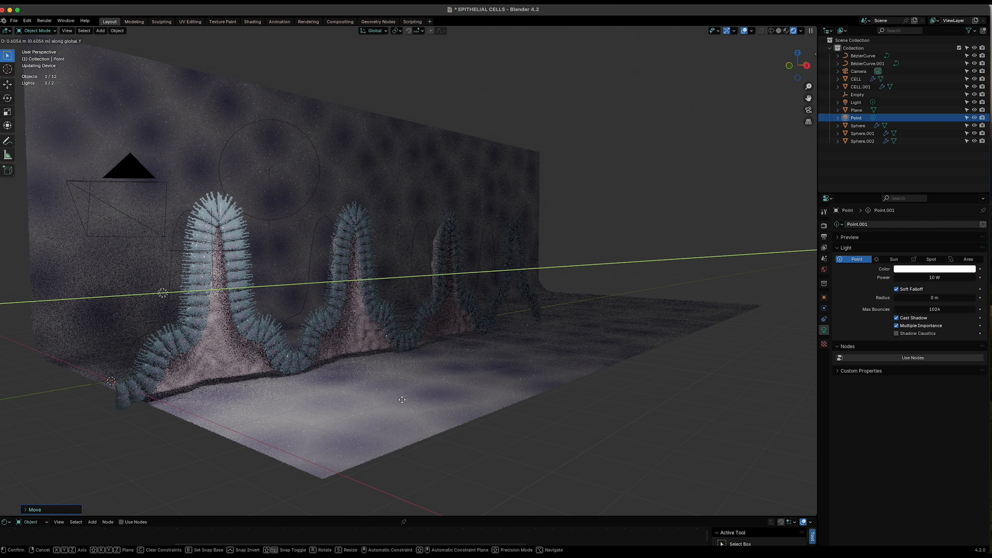
pyautogui.click(406, 391)
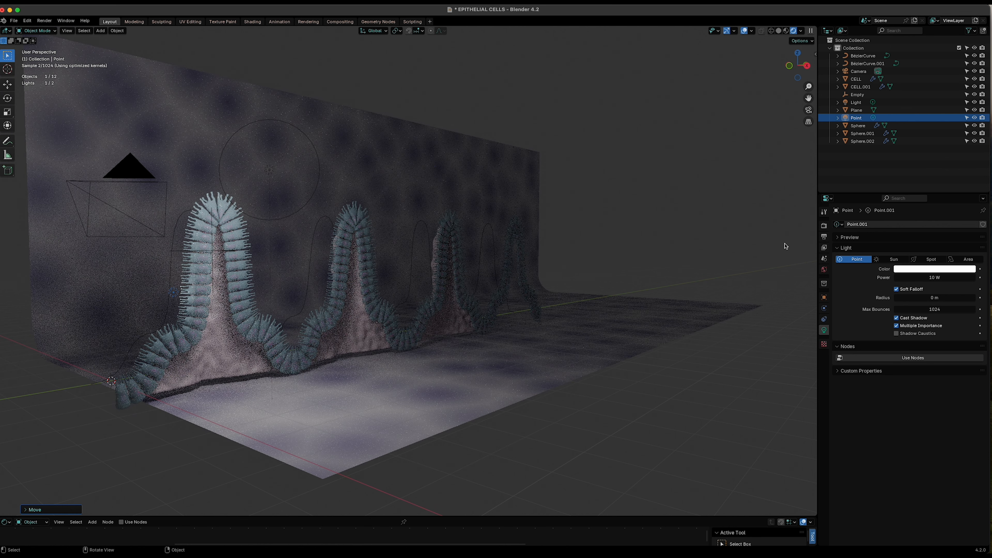
# - Set the point light's radius to 0.5 m
pyautogui.click(808, 110)
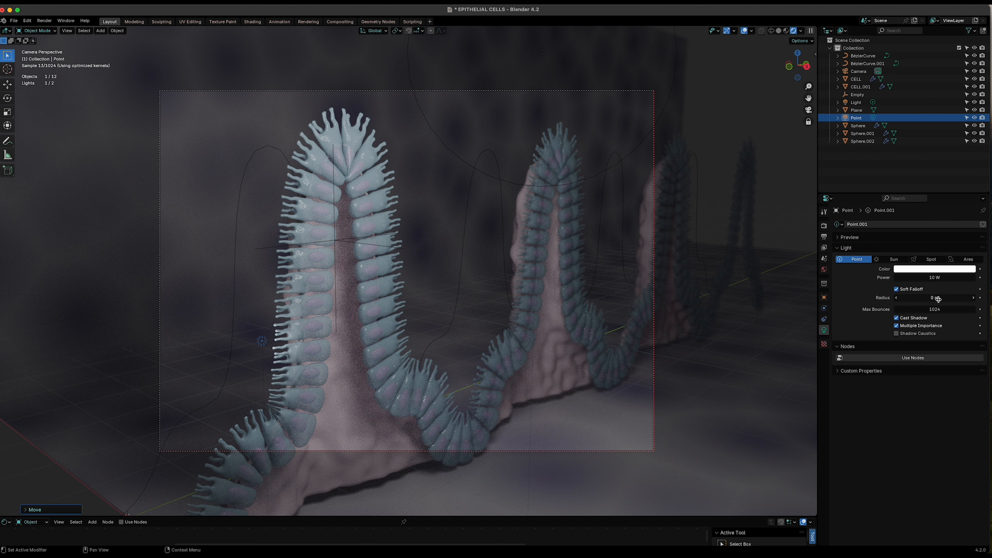
pyautogui.click(924, 300)
pyautogui.write('0.')
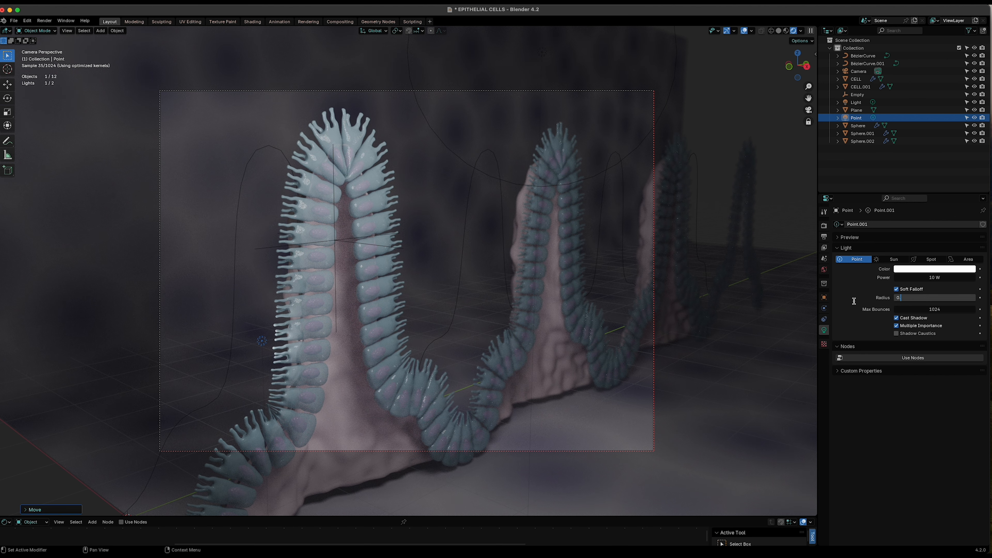
pyautogui.write('5')
pyautogui.press('Return')
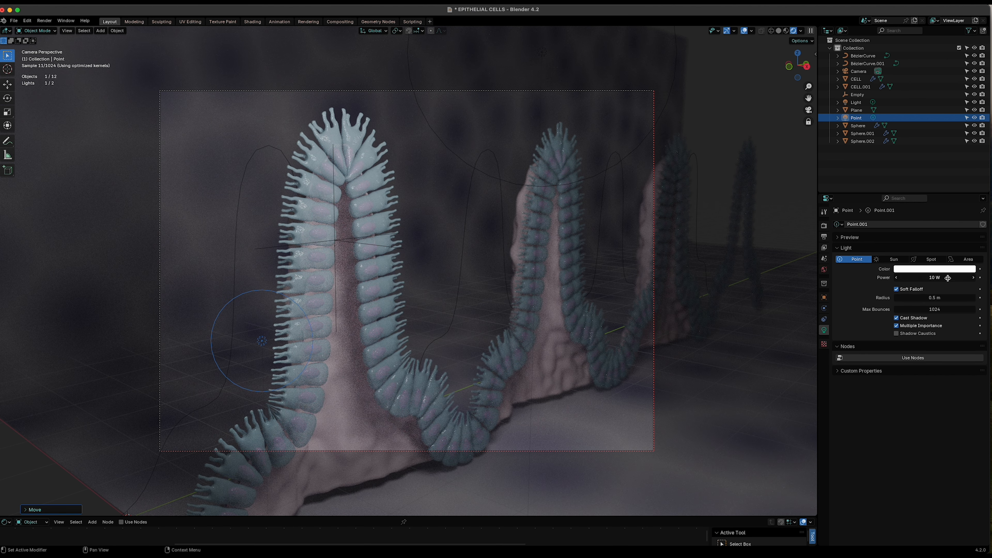
# - Set the point light's power to 100 W and tint its color a peach-orange
pyautogui.click(952, 277)
pyautogui.write('100')
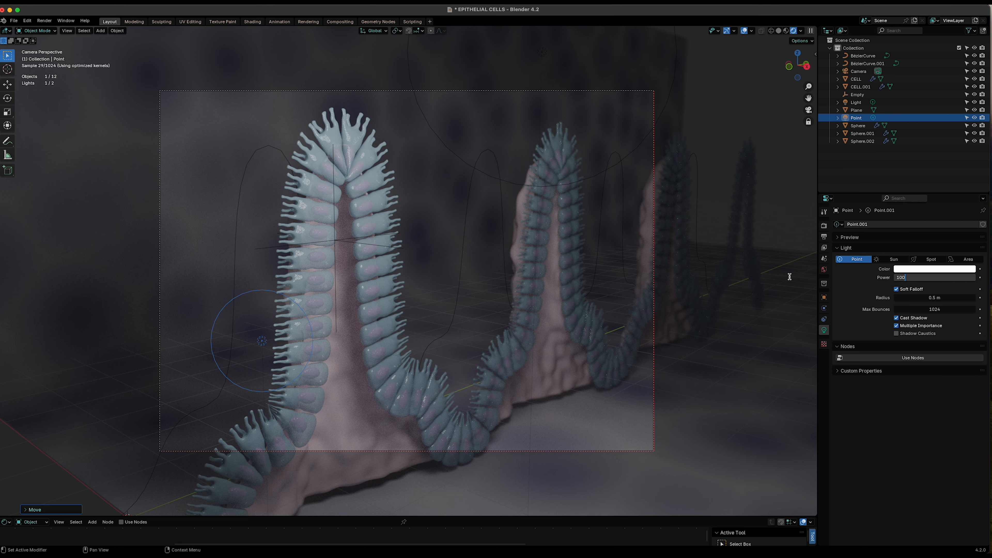
pyautogui.press('Return')
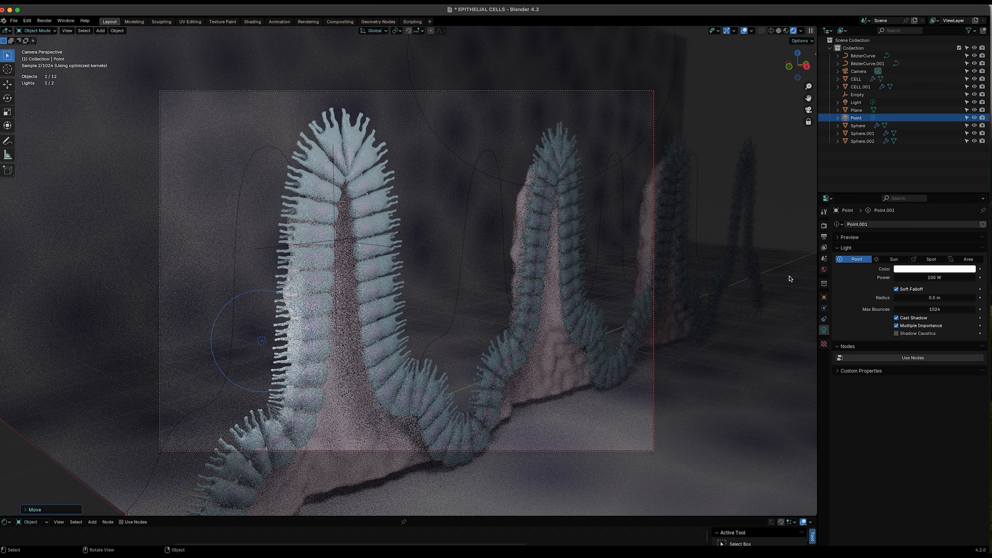
pyautogui.click(908, 269)
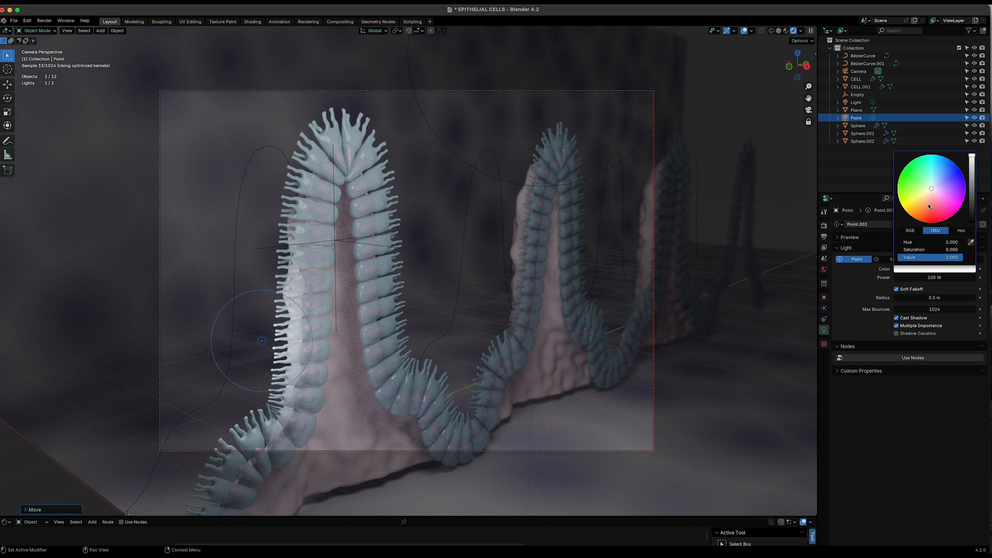
pyautogui.click(929, 206)
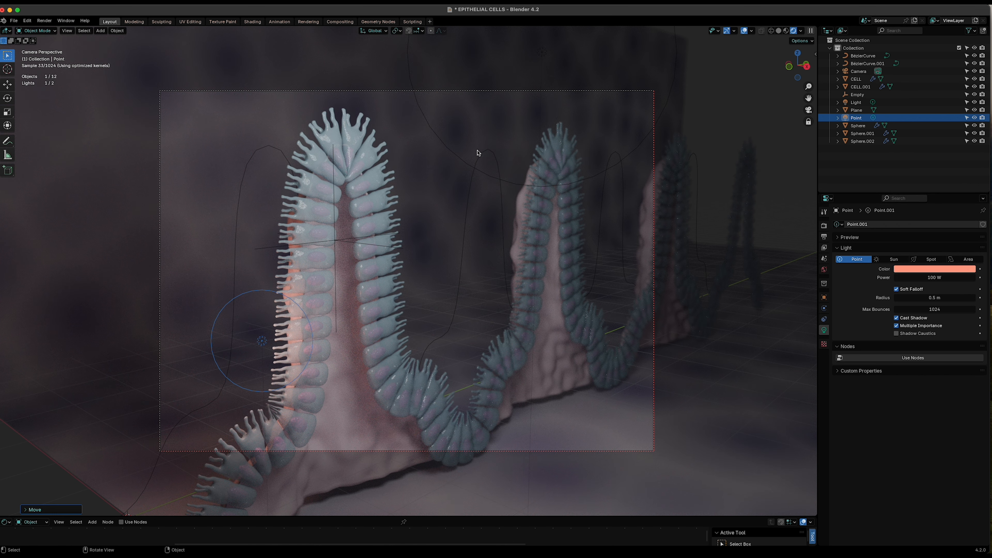
# - Select the original main light and pick a pale tint for its color on the color wheel
pyautogui.click(448, 152)
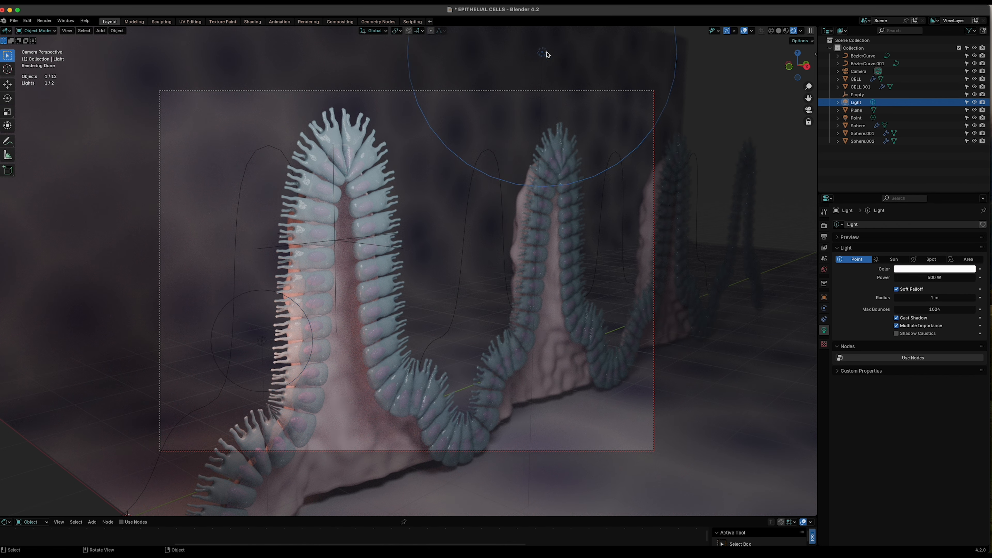
pyautogui.click(937, 269)
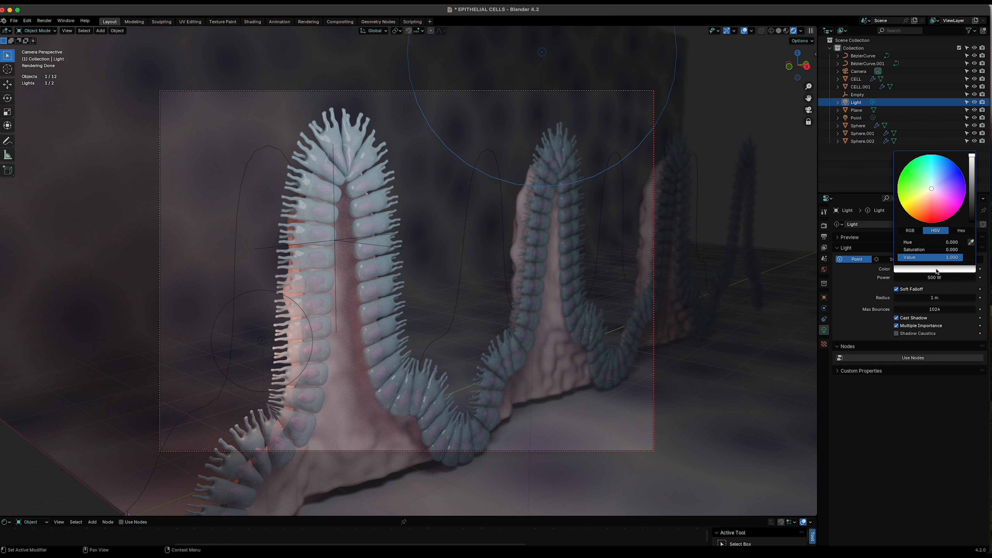
pyautogui.click(936, 184)
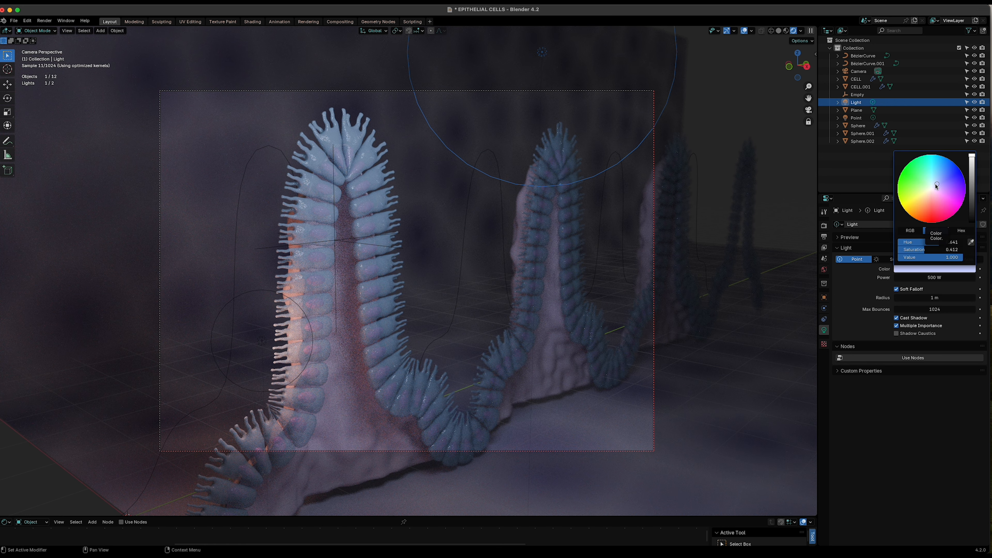
pyautogui.rightClick(936, 186)
pyautogui.click(943, 194)
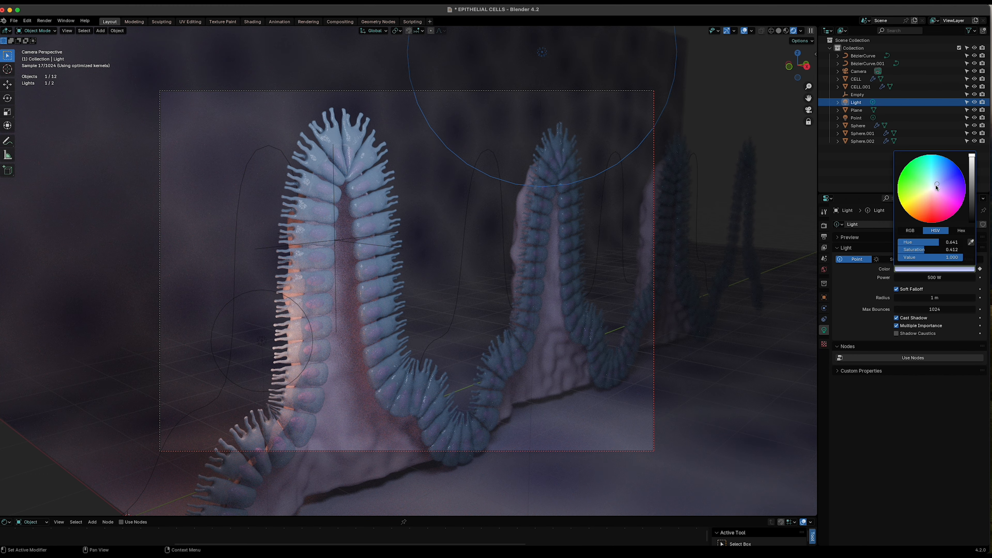
pyautogui.moveTo(936, 188); pyautogui.dragTo(935, 186)
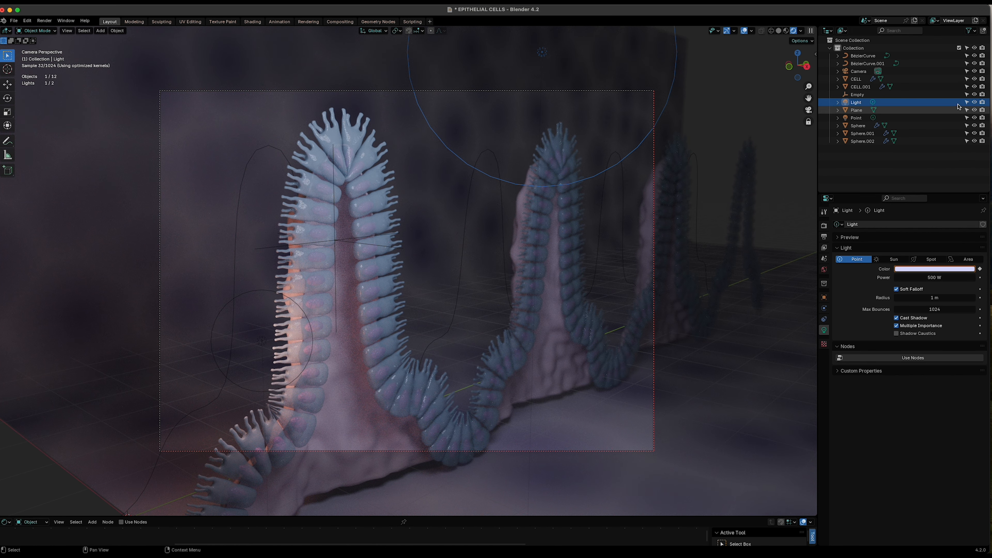
# - Hide the main light in the viewport, toggling its render visibility off and back on
pyautogui.click(974, 102)
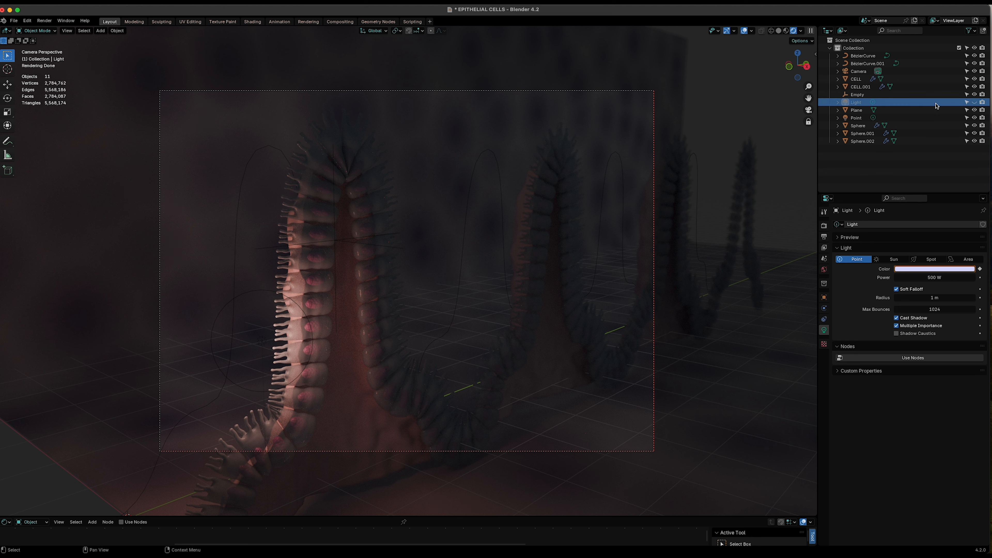
pyautogui.click(982, 102)
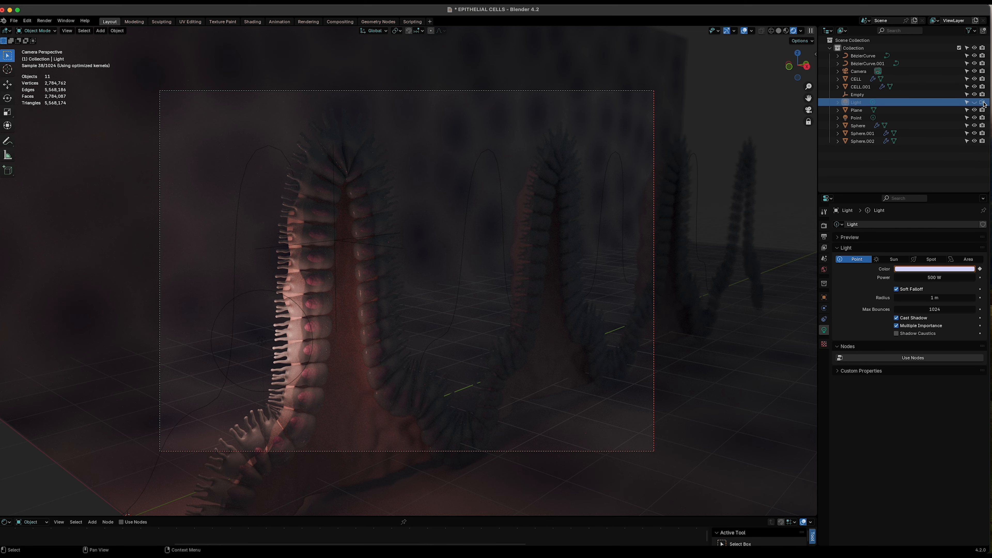
pyautogui.click(982, 102)
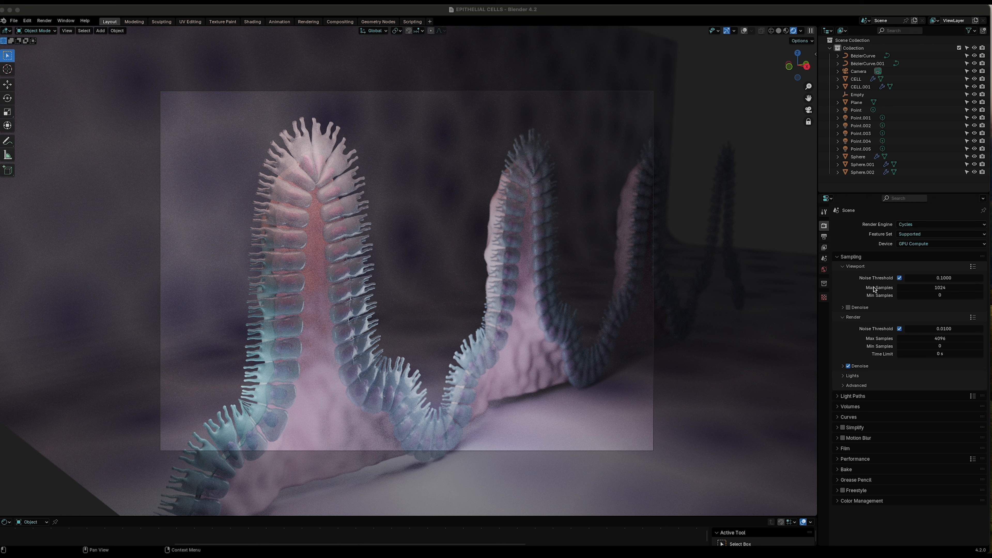
# - Set the render max samples to 500 and turn off render denoising
pyautogui.click(930, 338)
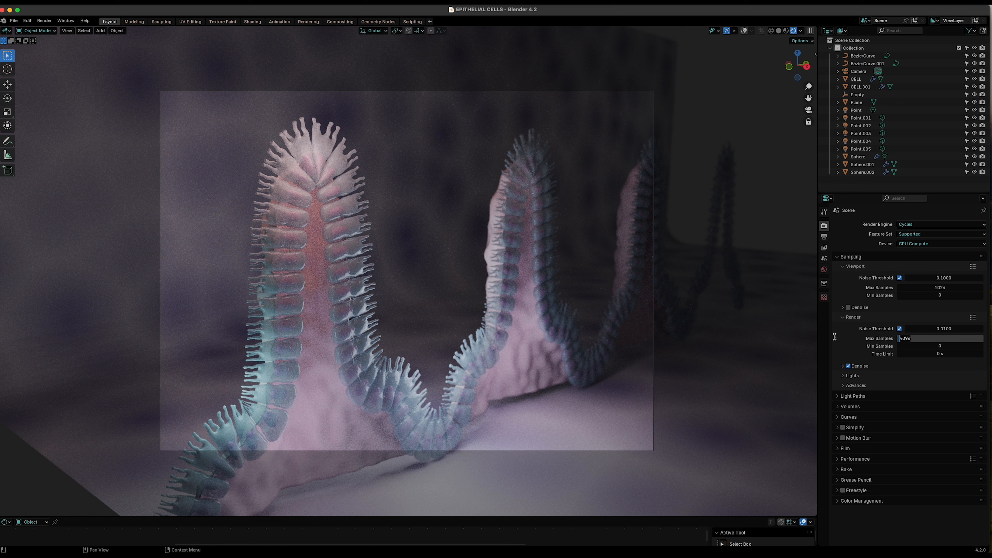
pyautogui.write('300')
pyautogui.press('Return')
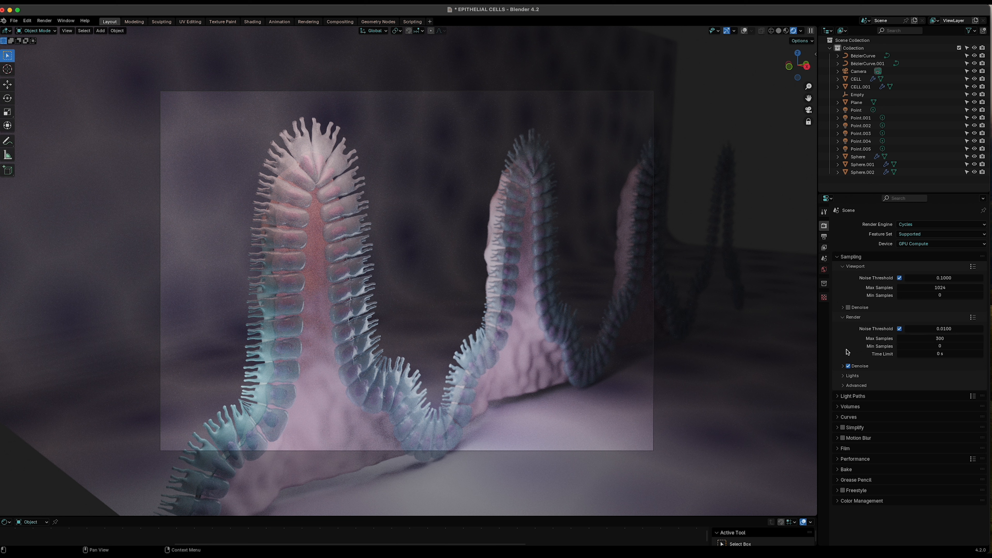
pyautogui.click(848, 366)
# - Set the total max light bounces to 6 in the light paths settings
pyautogui.click(848, 397)
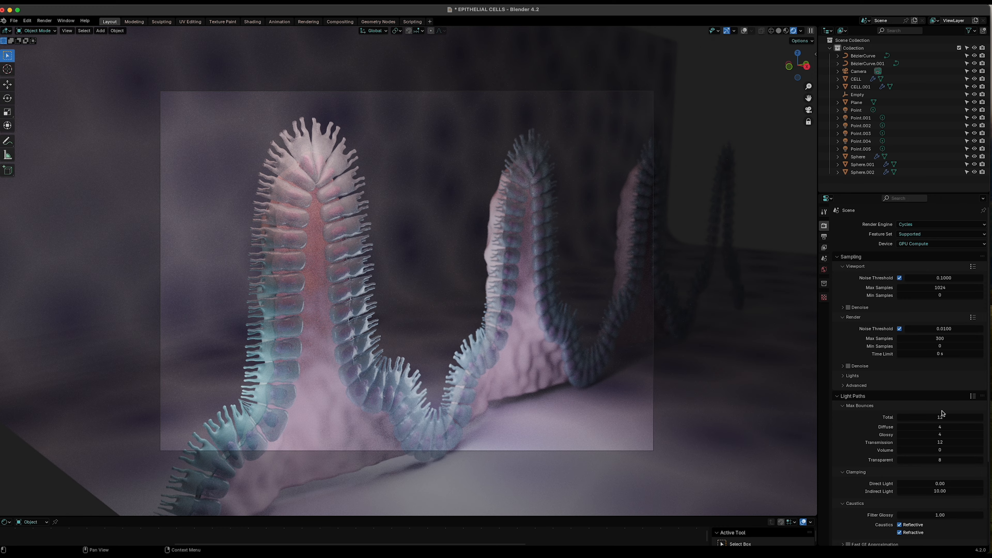
pyautogui.click(930, 416)
pyautogui.moveTo(930, 416); pyautogui.dragTo(851, 419)
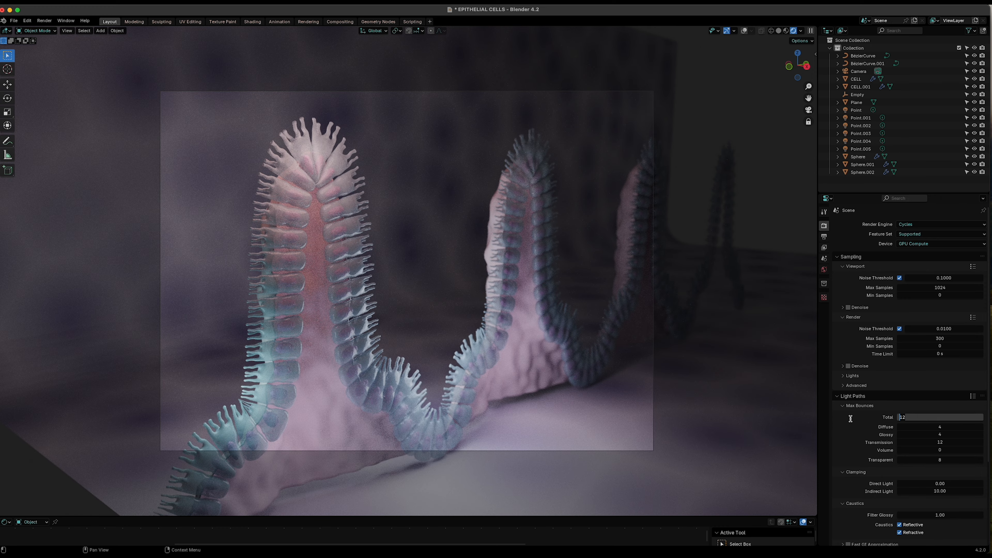
pyautogui.write('6')
pyautogui.press('Return')
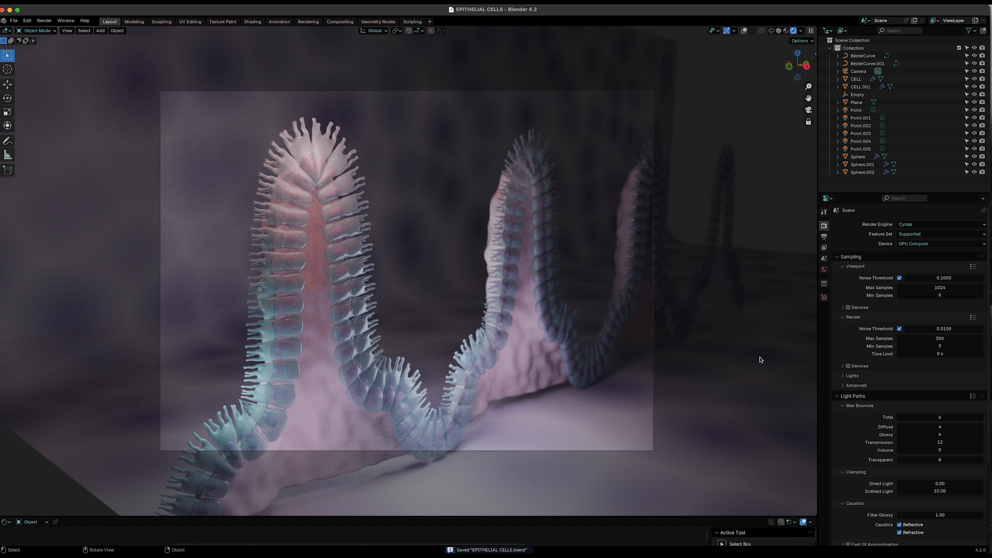
# - Render the final image from the camera
pyautogui.click(45, 22)
pyautogui.click(50, 30)
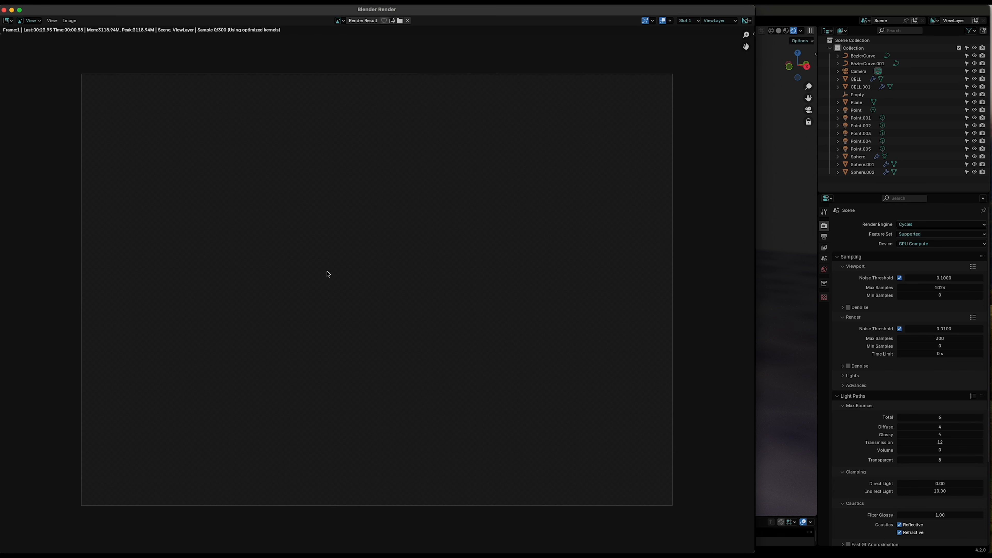